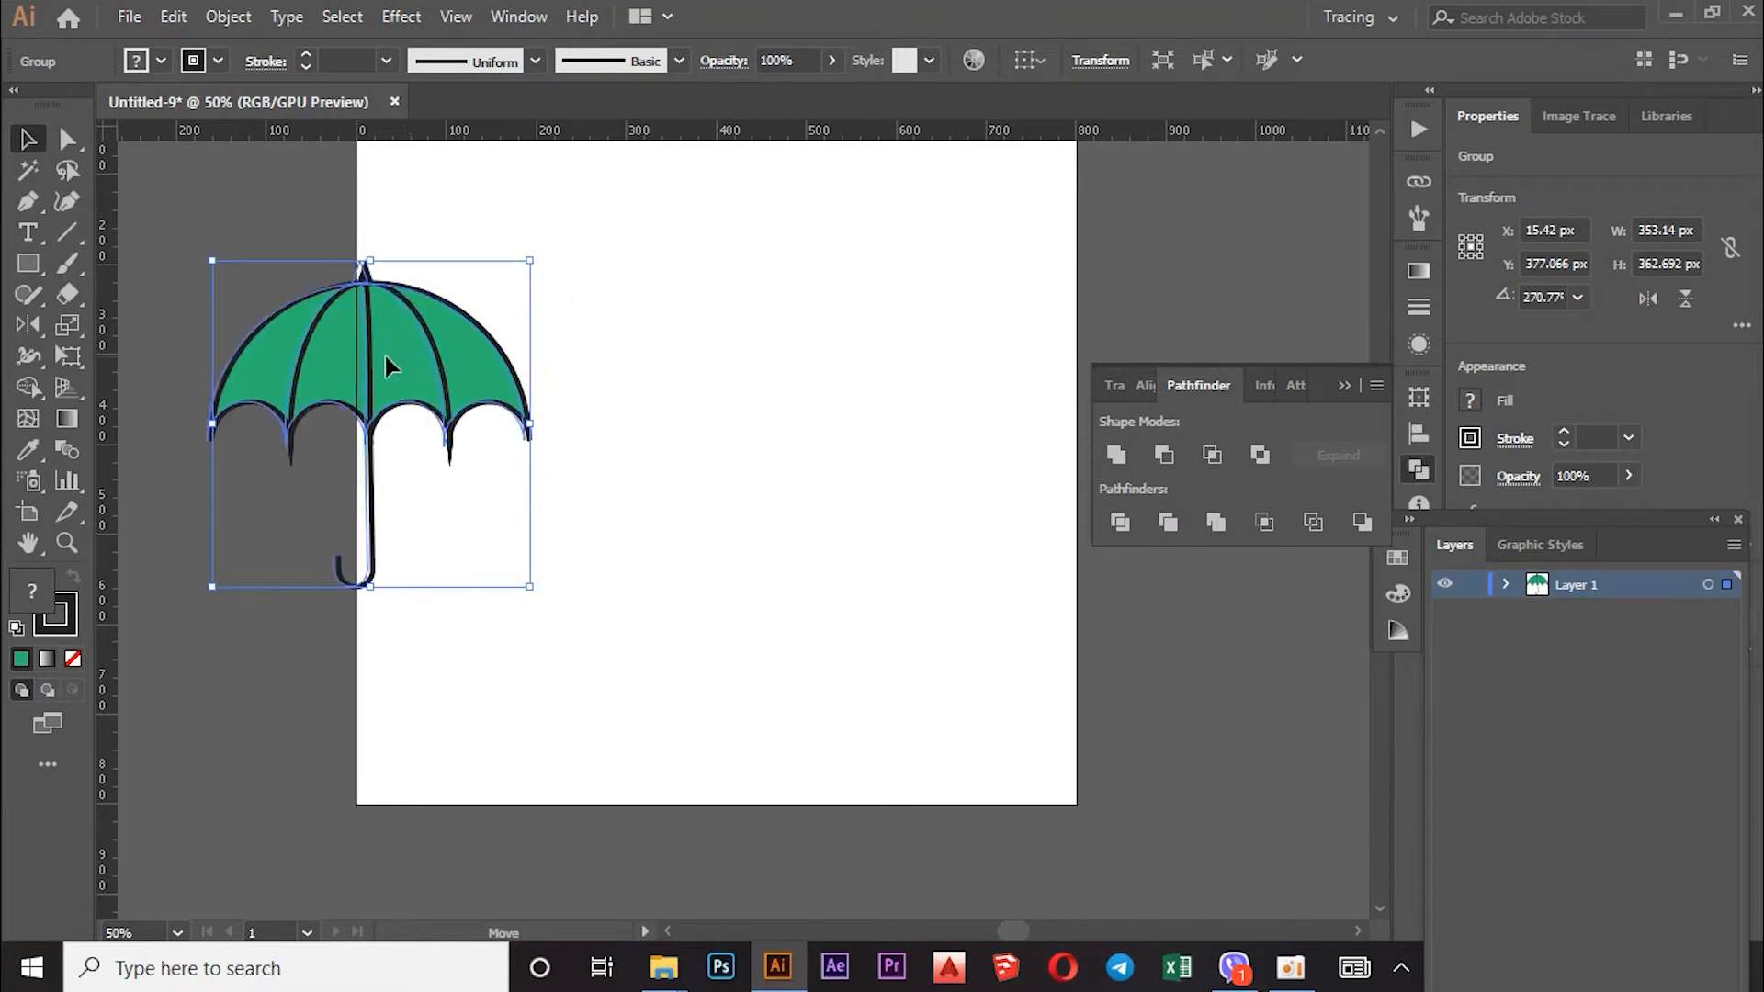
# Step: Deselect the finished umbrella and bring up the Rectangle Tool's flyout of basic shape tools
pyautogui.click(624, 375)
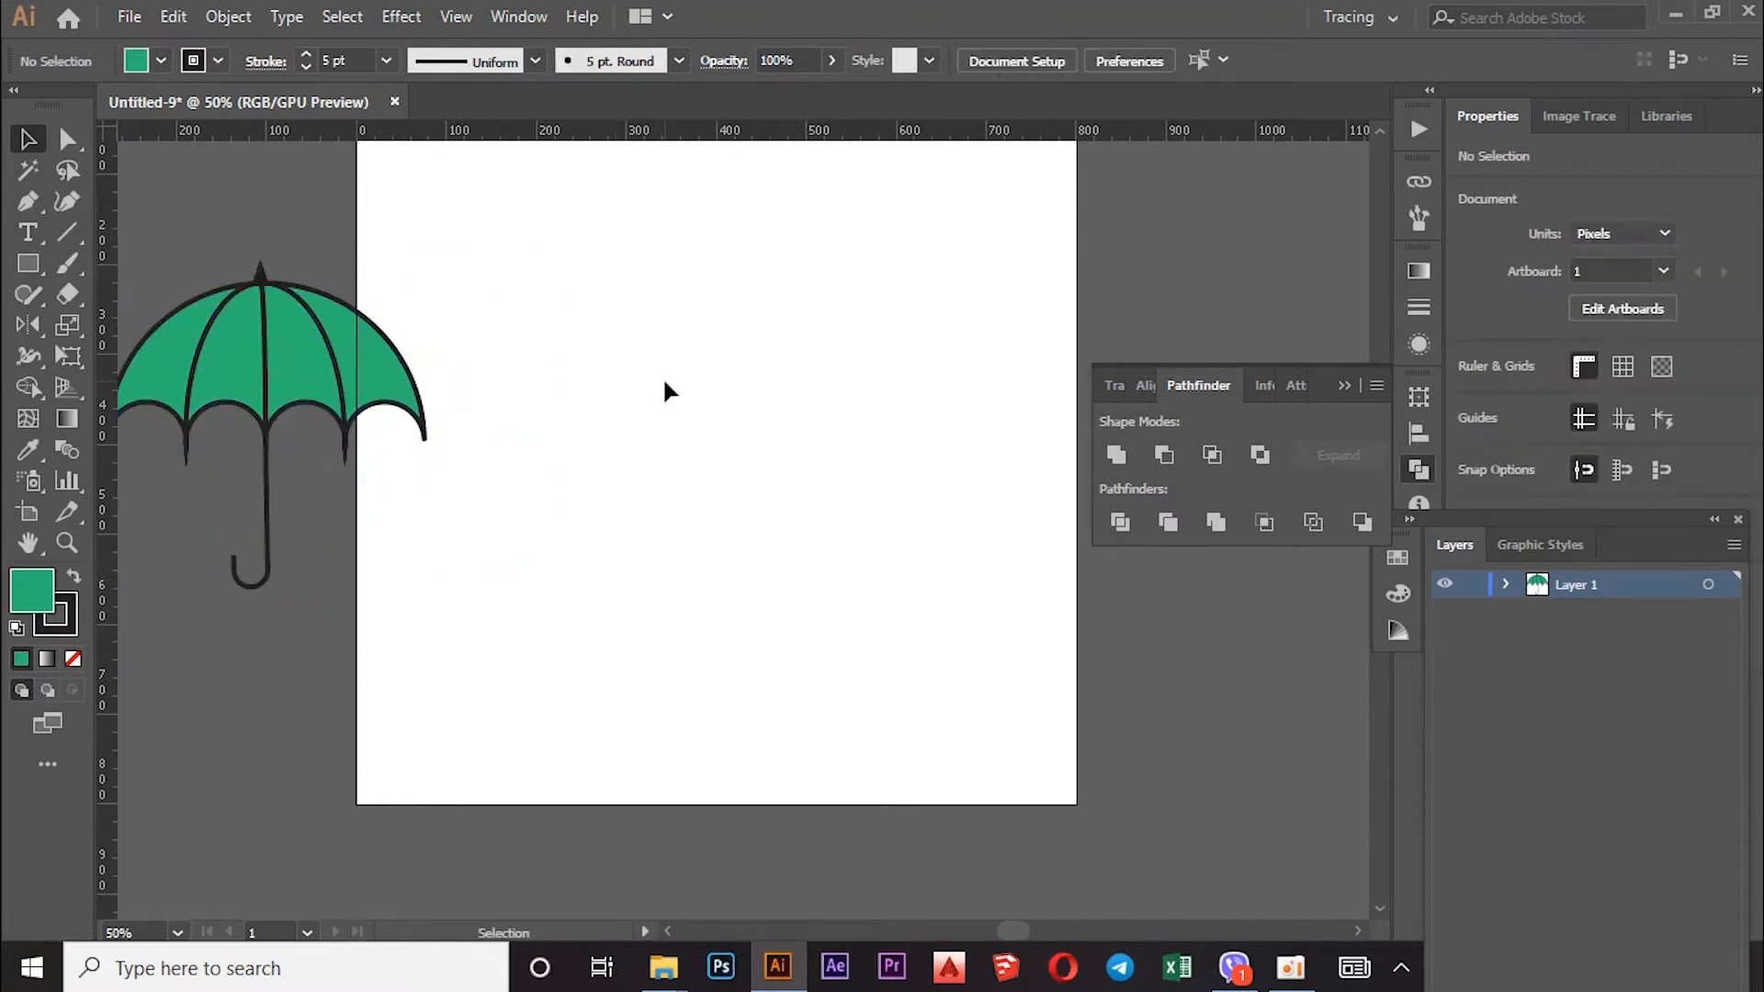
pyautogui.click(37, 266)
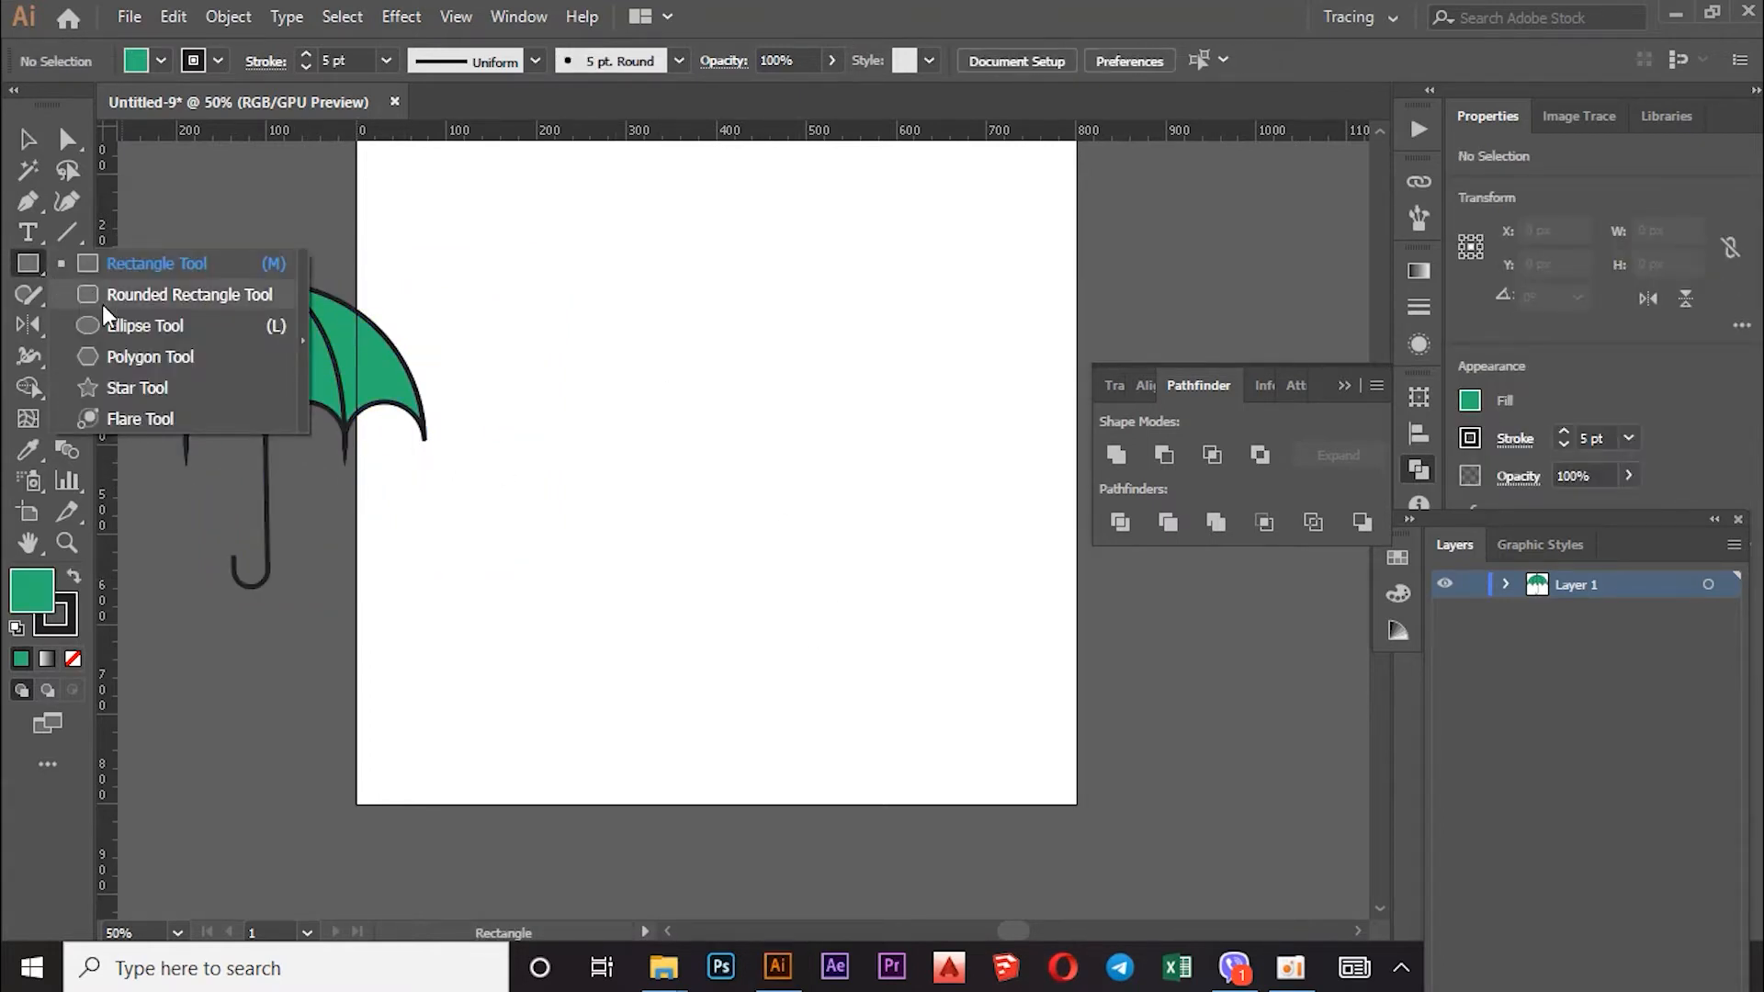
# Step: Draw a large green circle with the Ellipse Tool in the middle of the artboard
pyautogui.click(128, 327)
pyautogui.moveTo(717, 420); pyautogui.dragTo(796, 597)
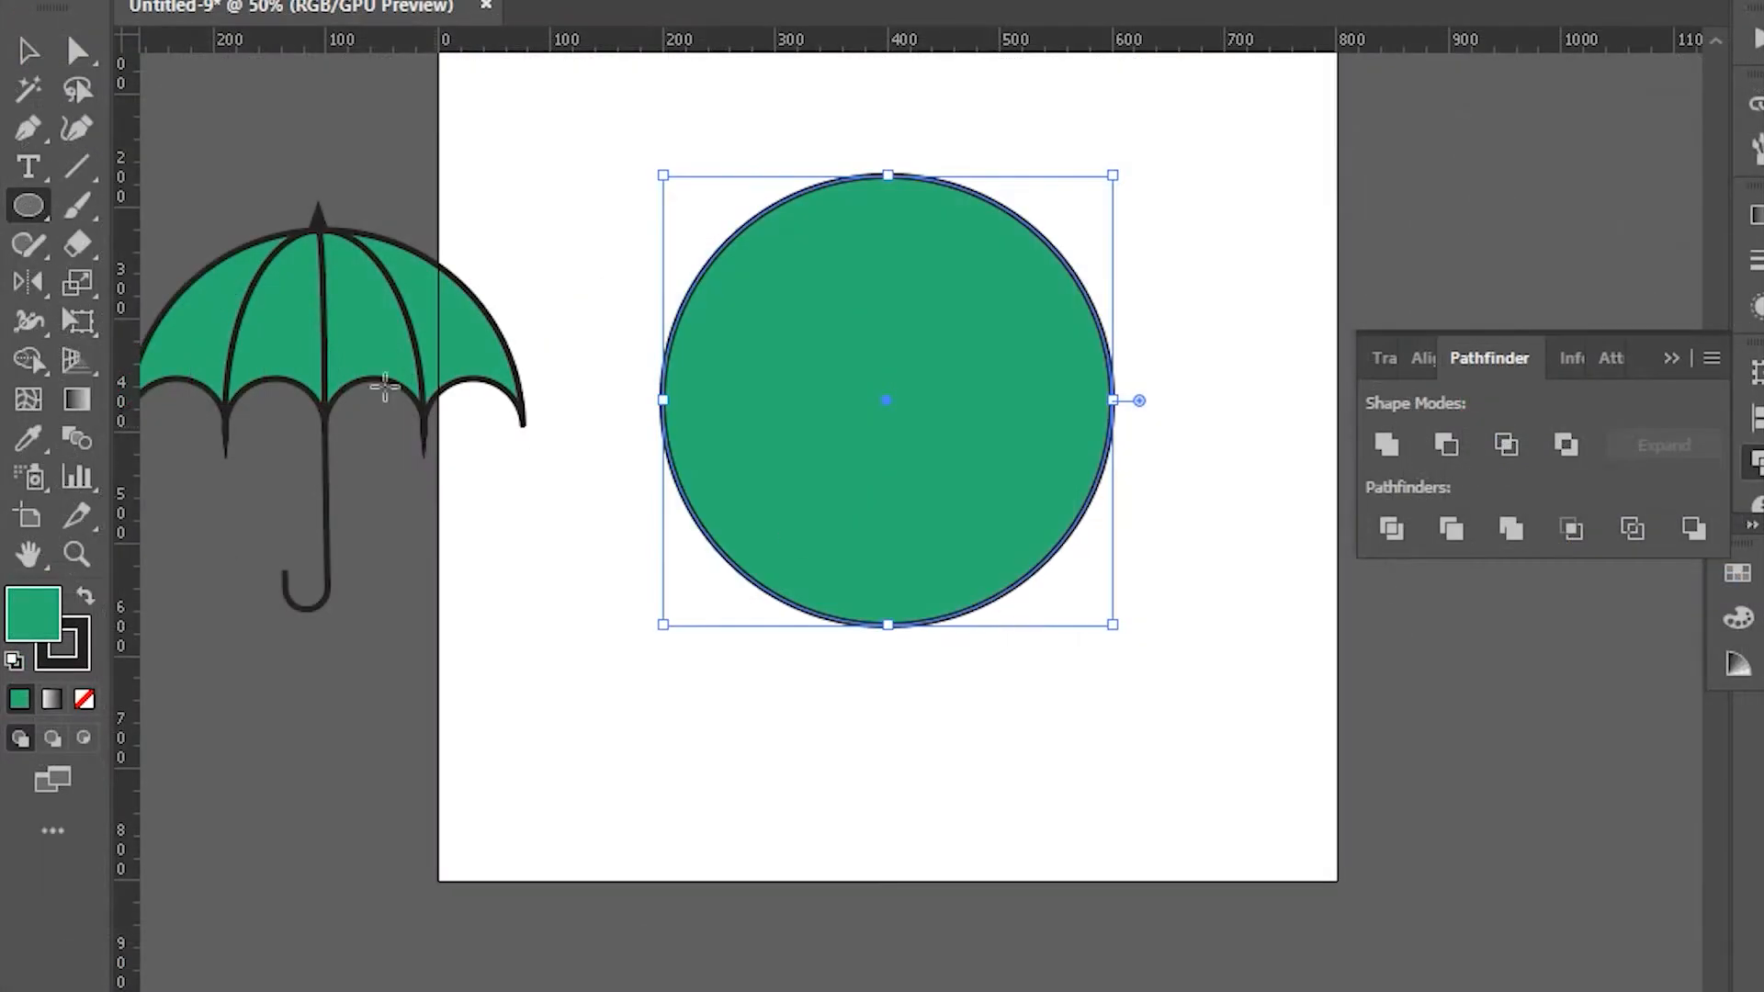
pyautogui.press('v')
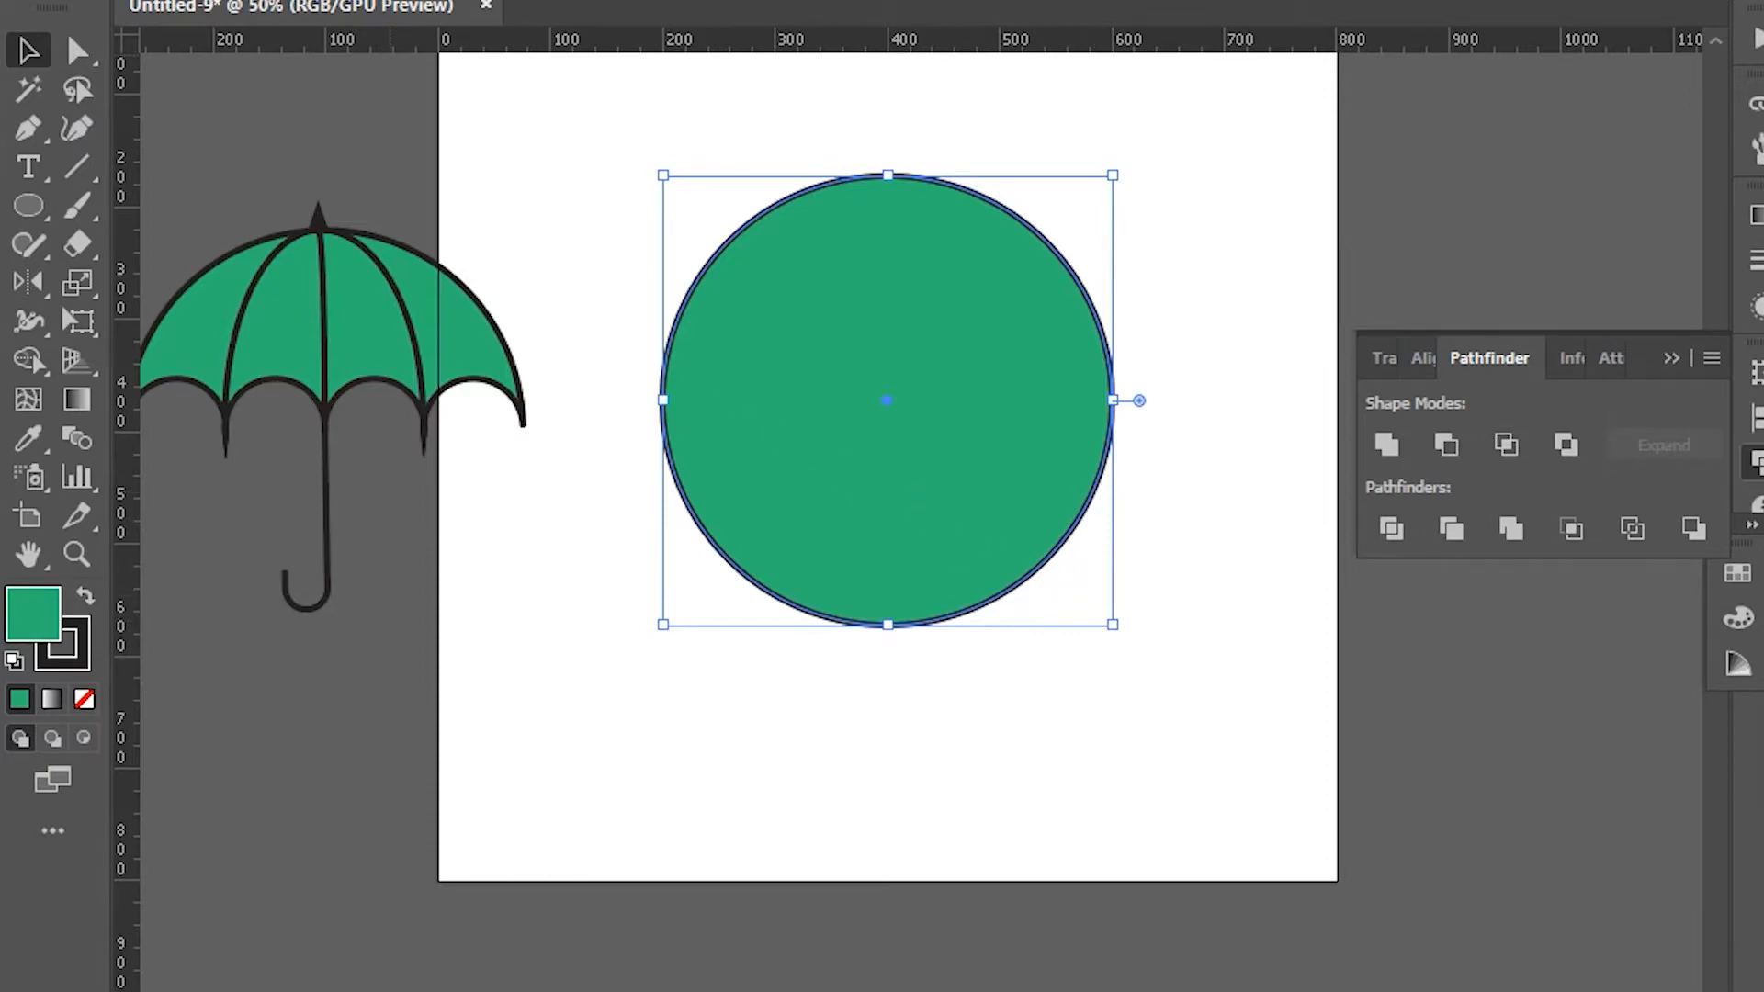
# Step: Copy the big green circle and Paste in Front to stack an exact duplicate on top
pyautogui.click(211, 2)
pyautogui.click(278, 52)
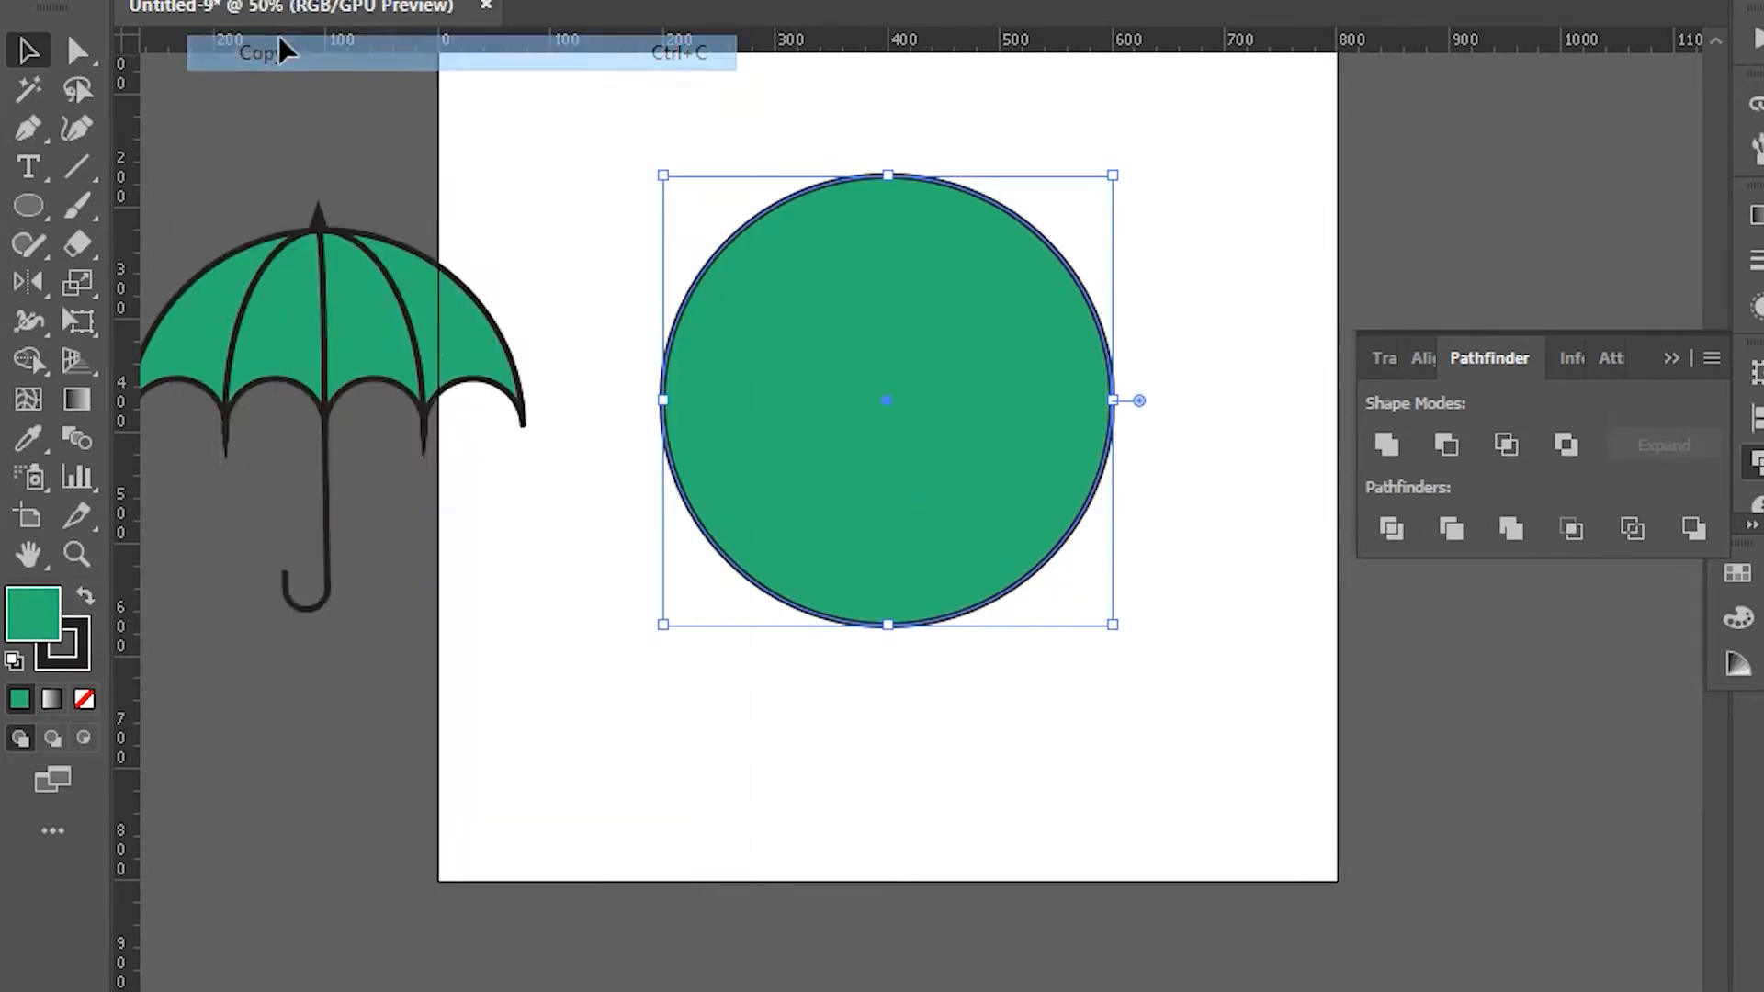
pyautogui.click(211, 1)
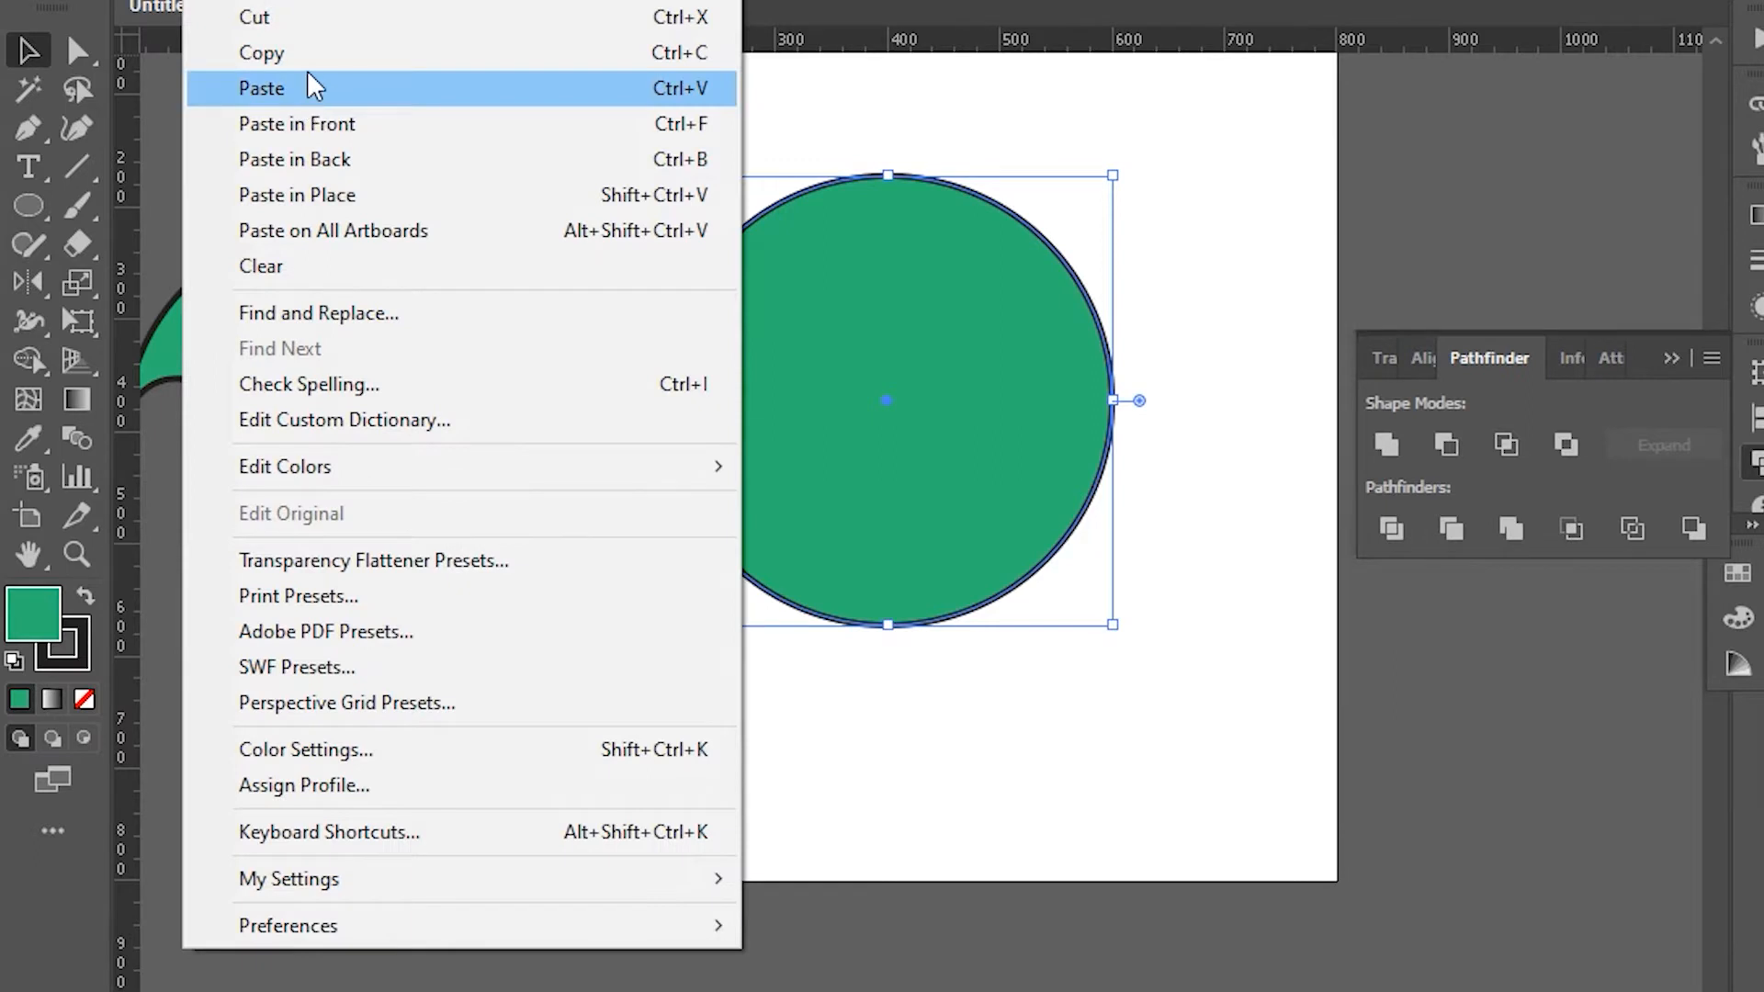
pyautogui.click(315, 123)
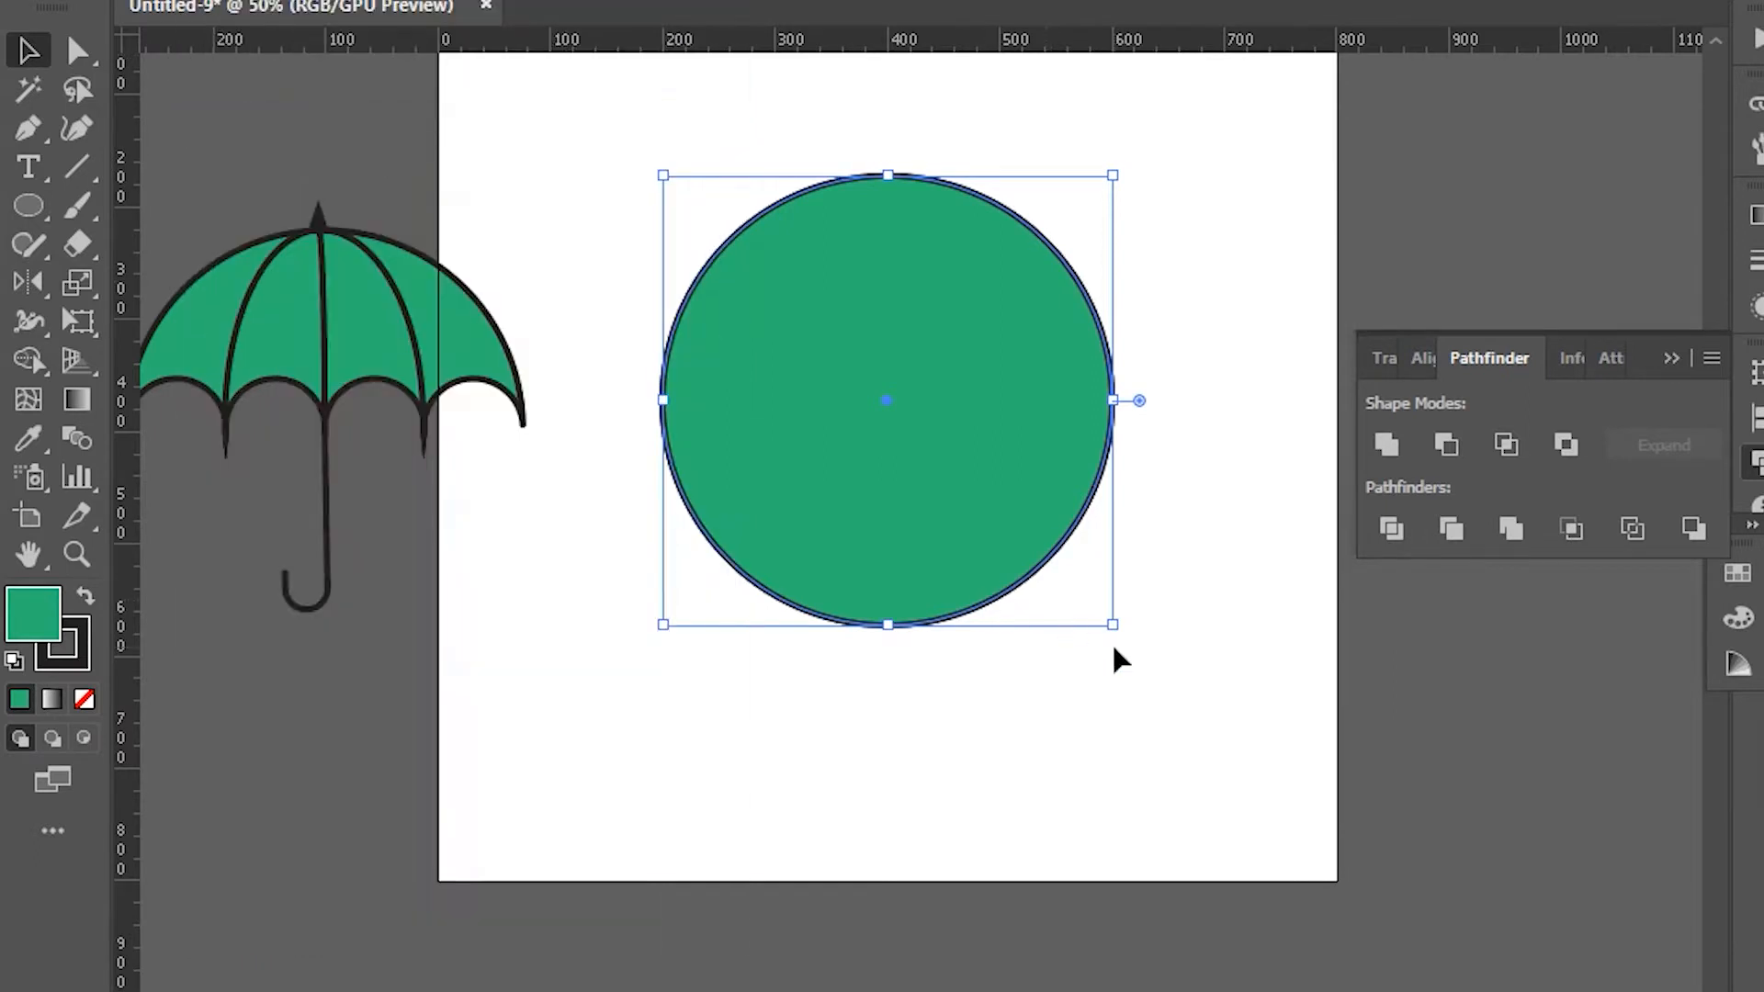
# Step: Shrink the pasted copy to a 108 px circle, undoing a stray move
pyautogui.moveTo(1107, 172); pyautogui.dragTo(787, 408)
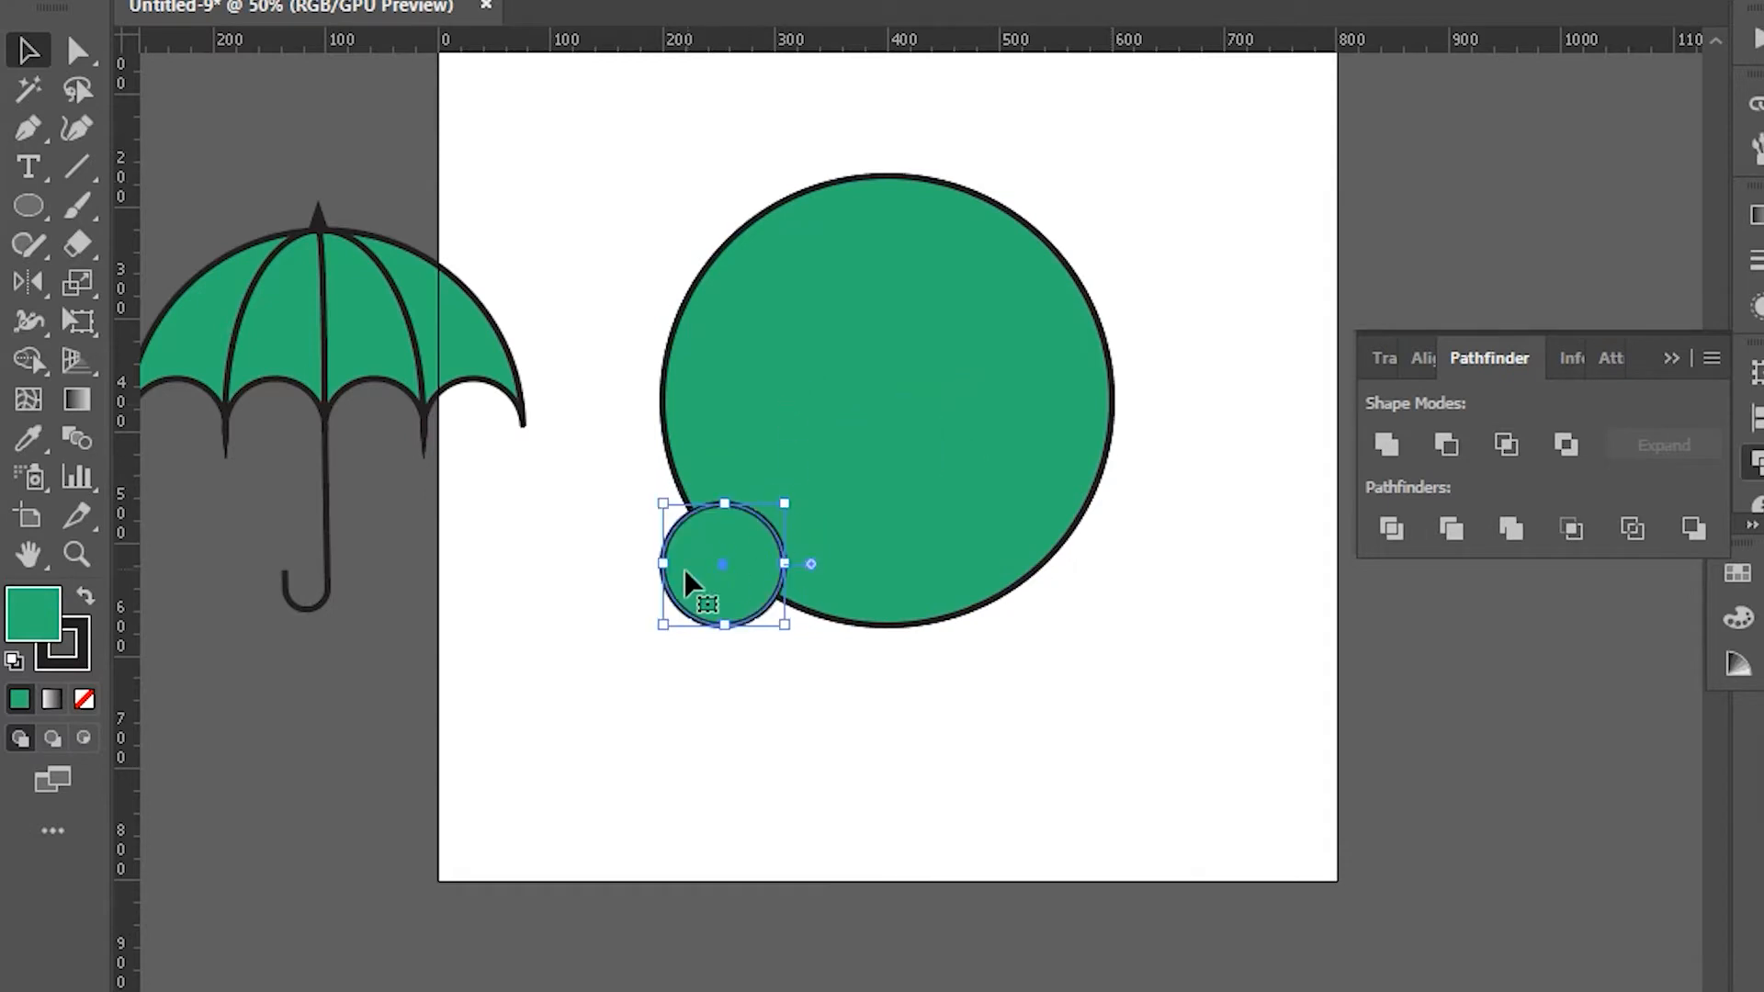
pyautogui.moveTo(703, 557); pyautogui.dragTo(838, 433)
pyautogui.hotkey('ctrl', 'z')
pyautogui.click(980, 830)
pyautogui.click(740, 460)
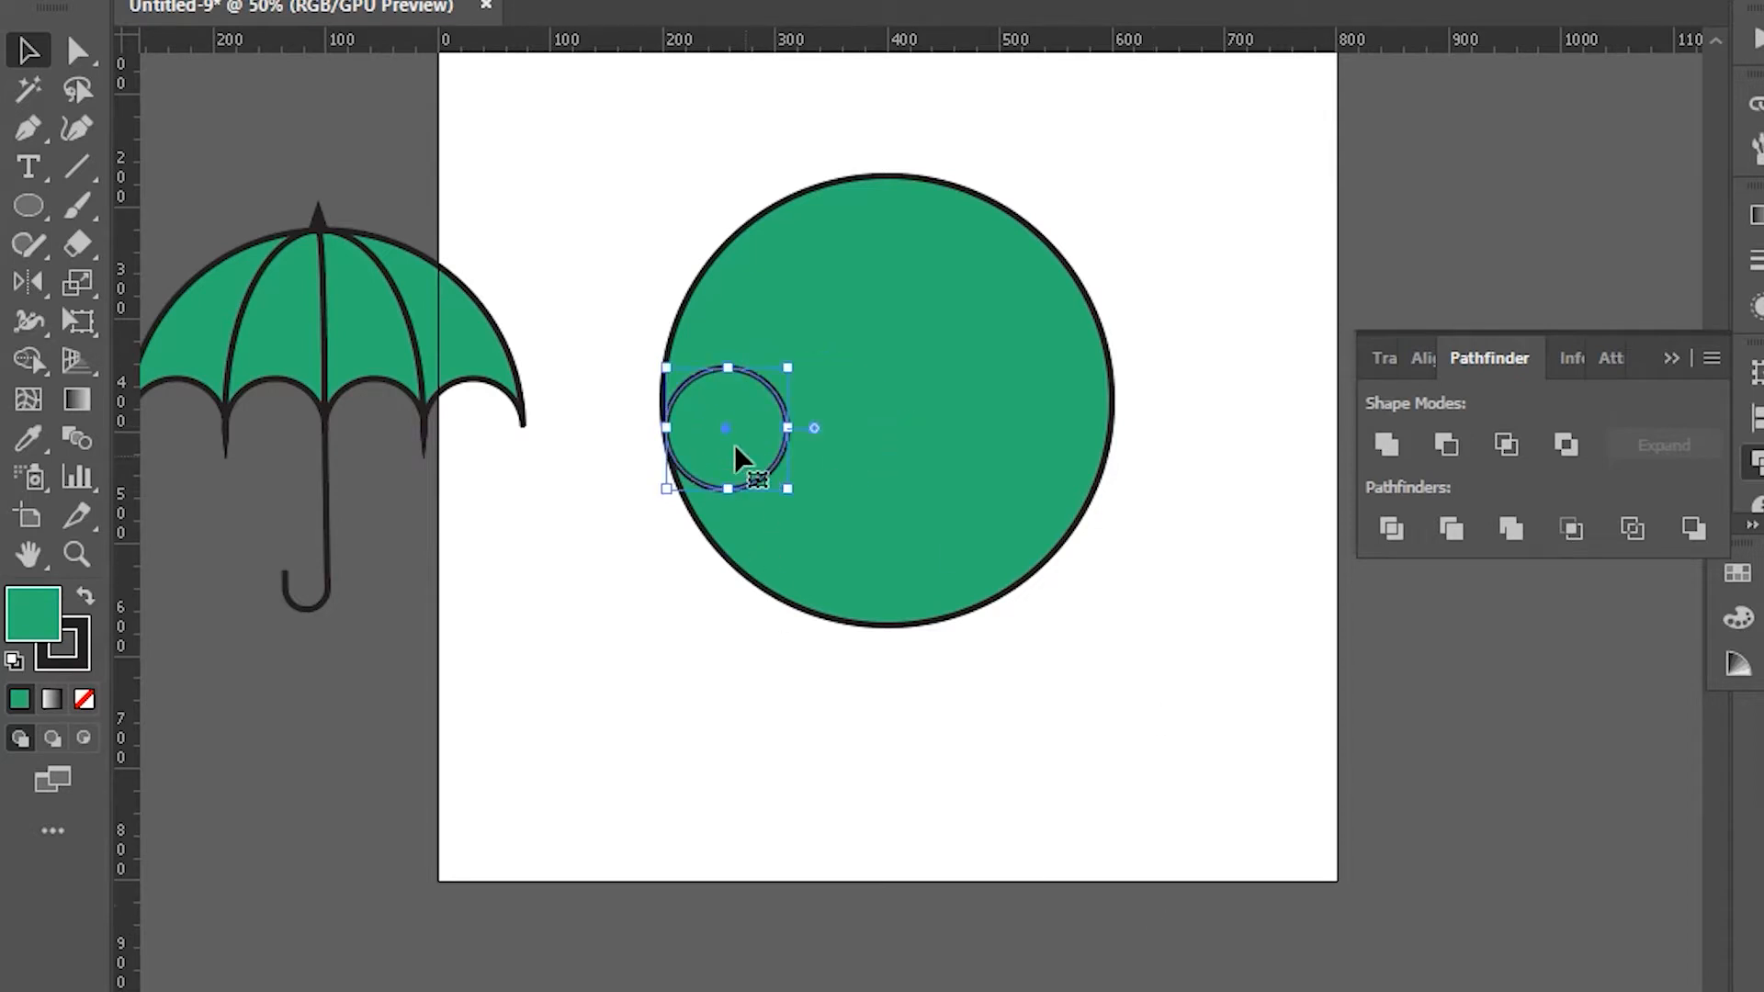
# Step: Alt-drag duplicates of the small circle into a row, then stretch the big circle to 541.44 × 449.28 px
pyautogui.moveTo(707, 425); pyautogui.dragTo(1065, 450)
pyautogui.click(1010, 257)
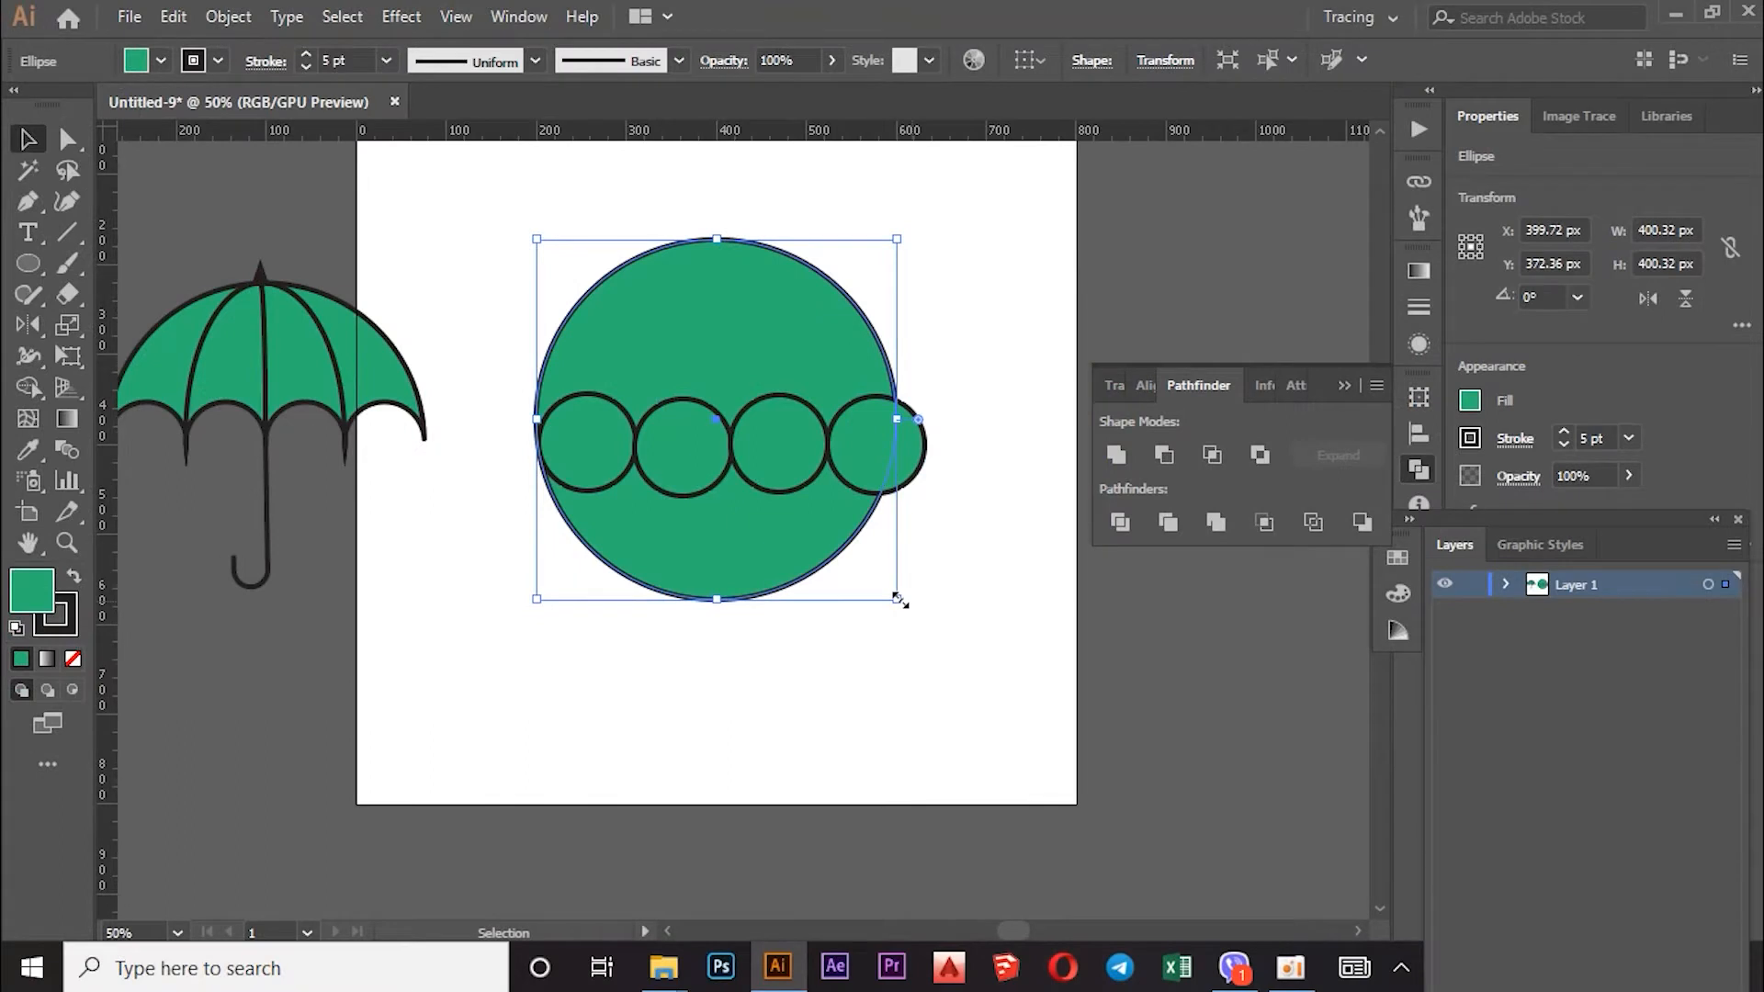
pyautogui.moveTo(901, 601); pyautogui.dragTo(961, 624)
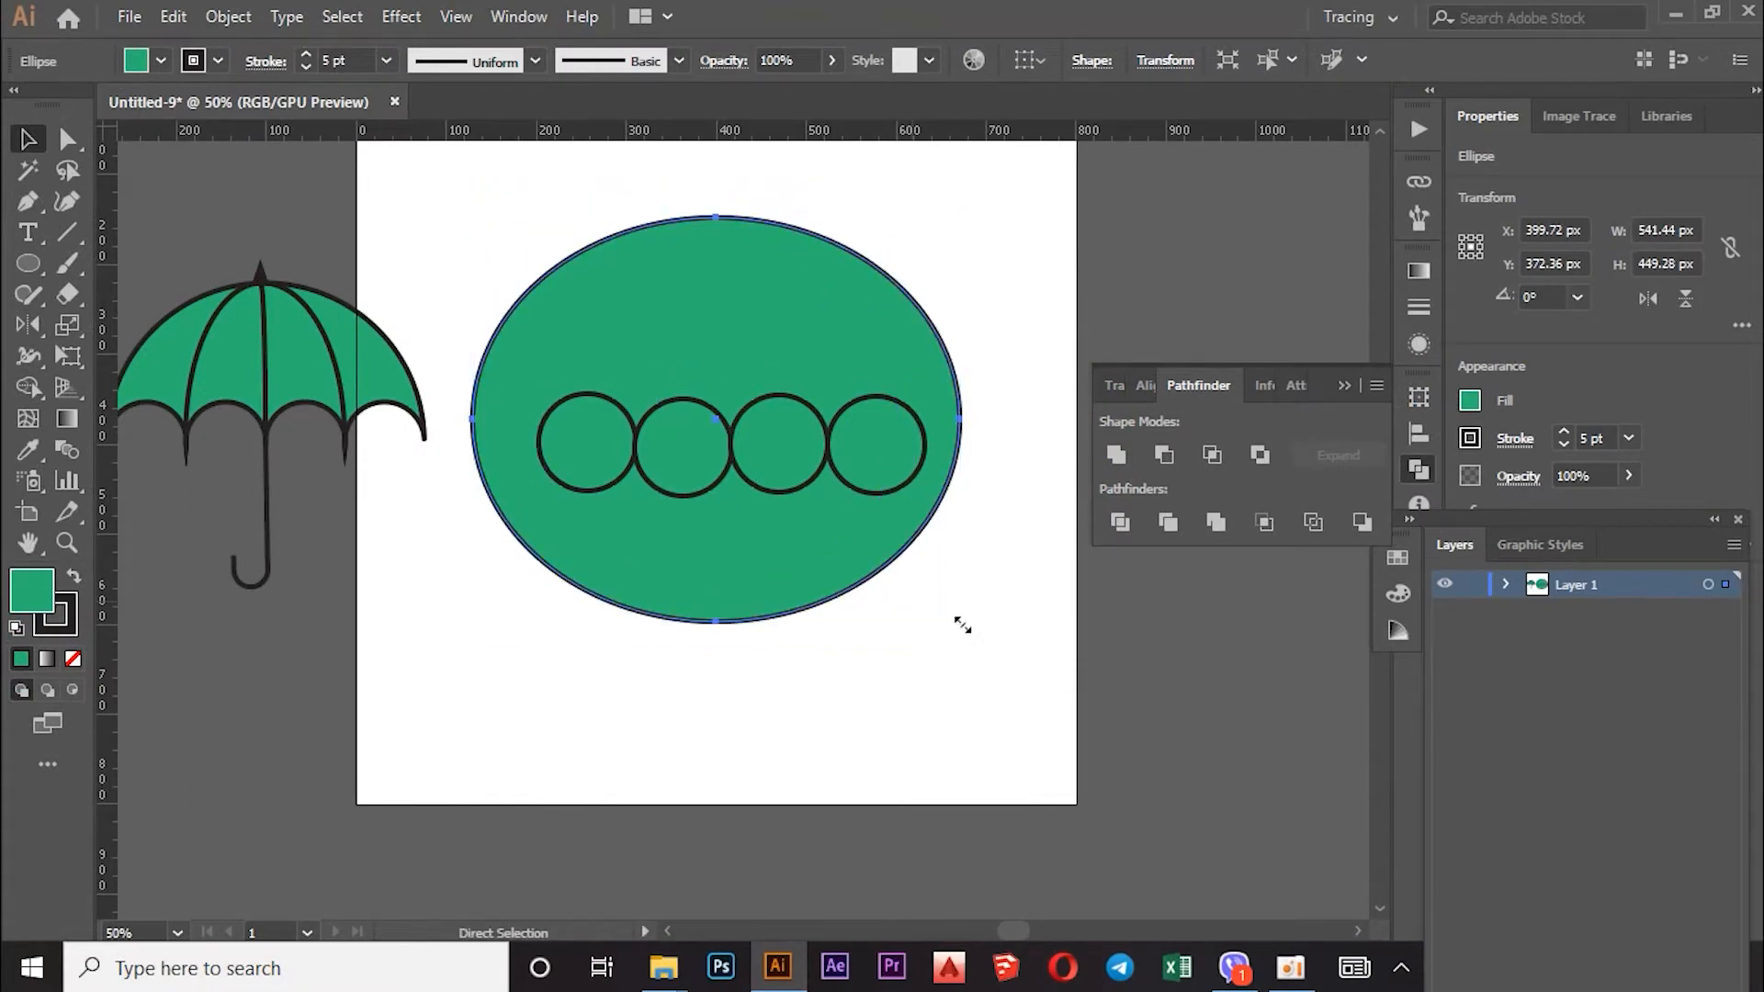
# Step: Undo the uneven stretch, scale the big circle evenly to 483.84 px, and nudge the rightmost small circle into line
pyautogui.hotkey('ctrl', 'z')
pyautogui.moveTo(901, 601); pyautogui.dragTo(958, 644)
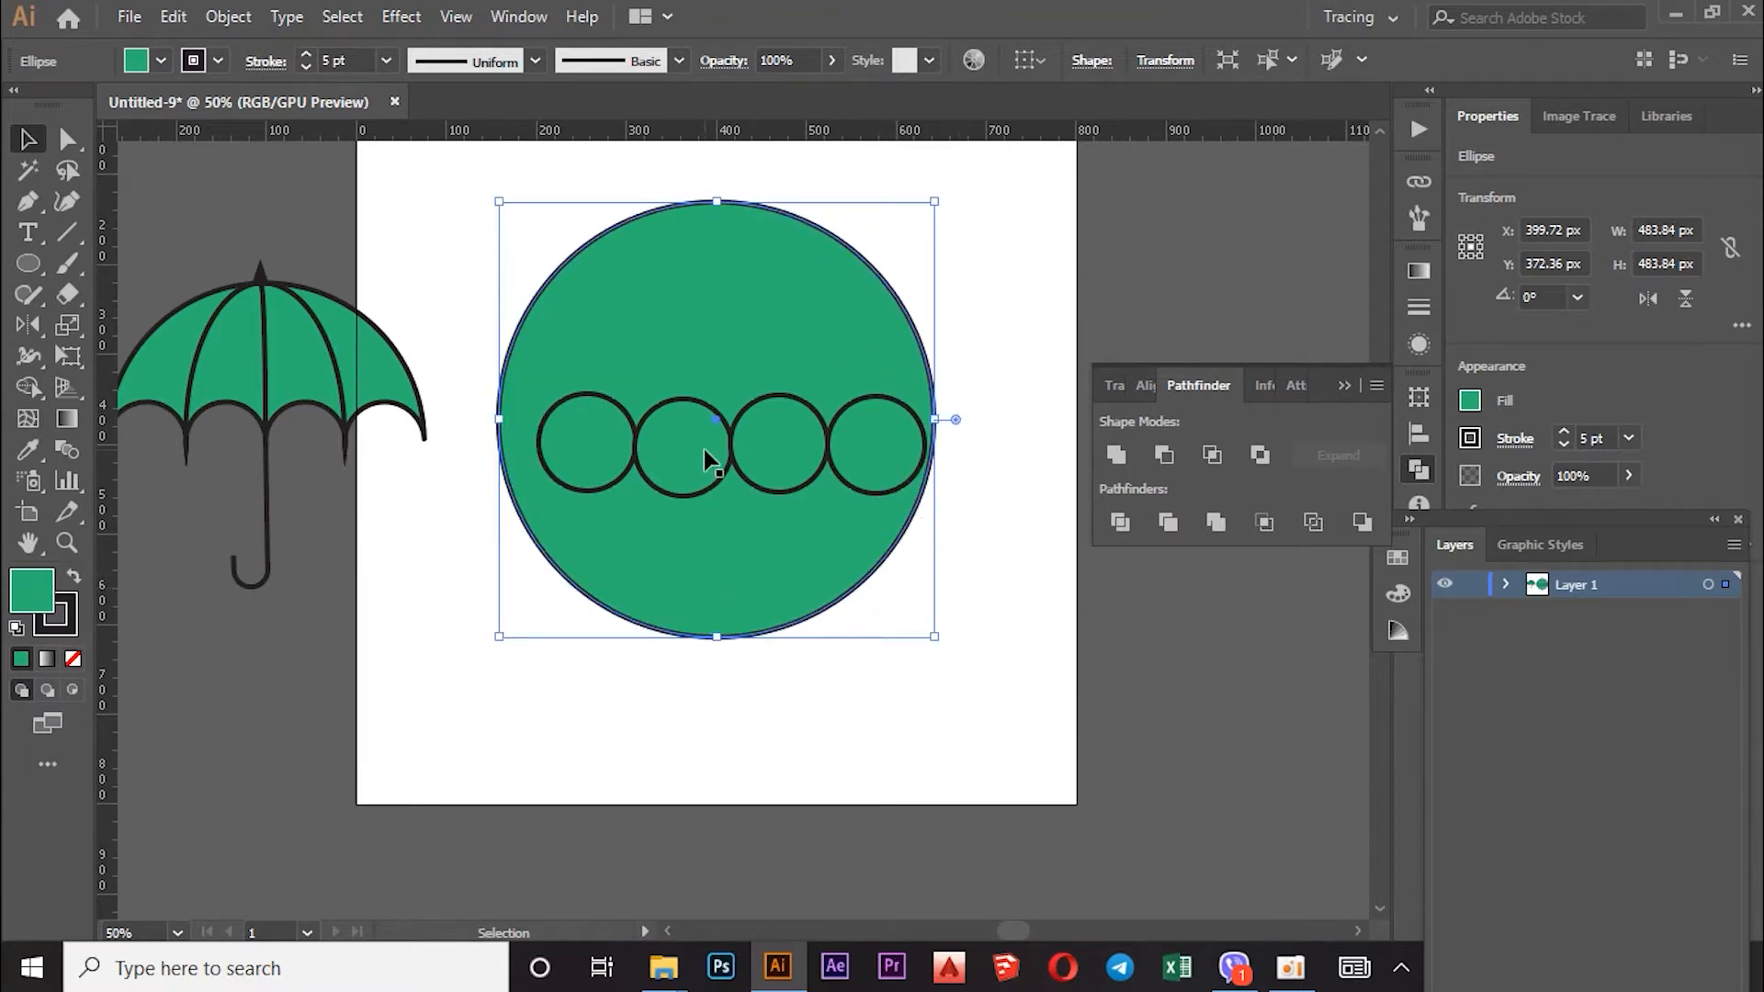
pyautogui.click(785, 461)
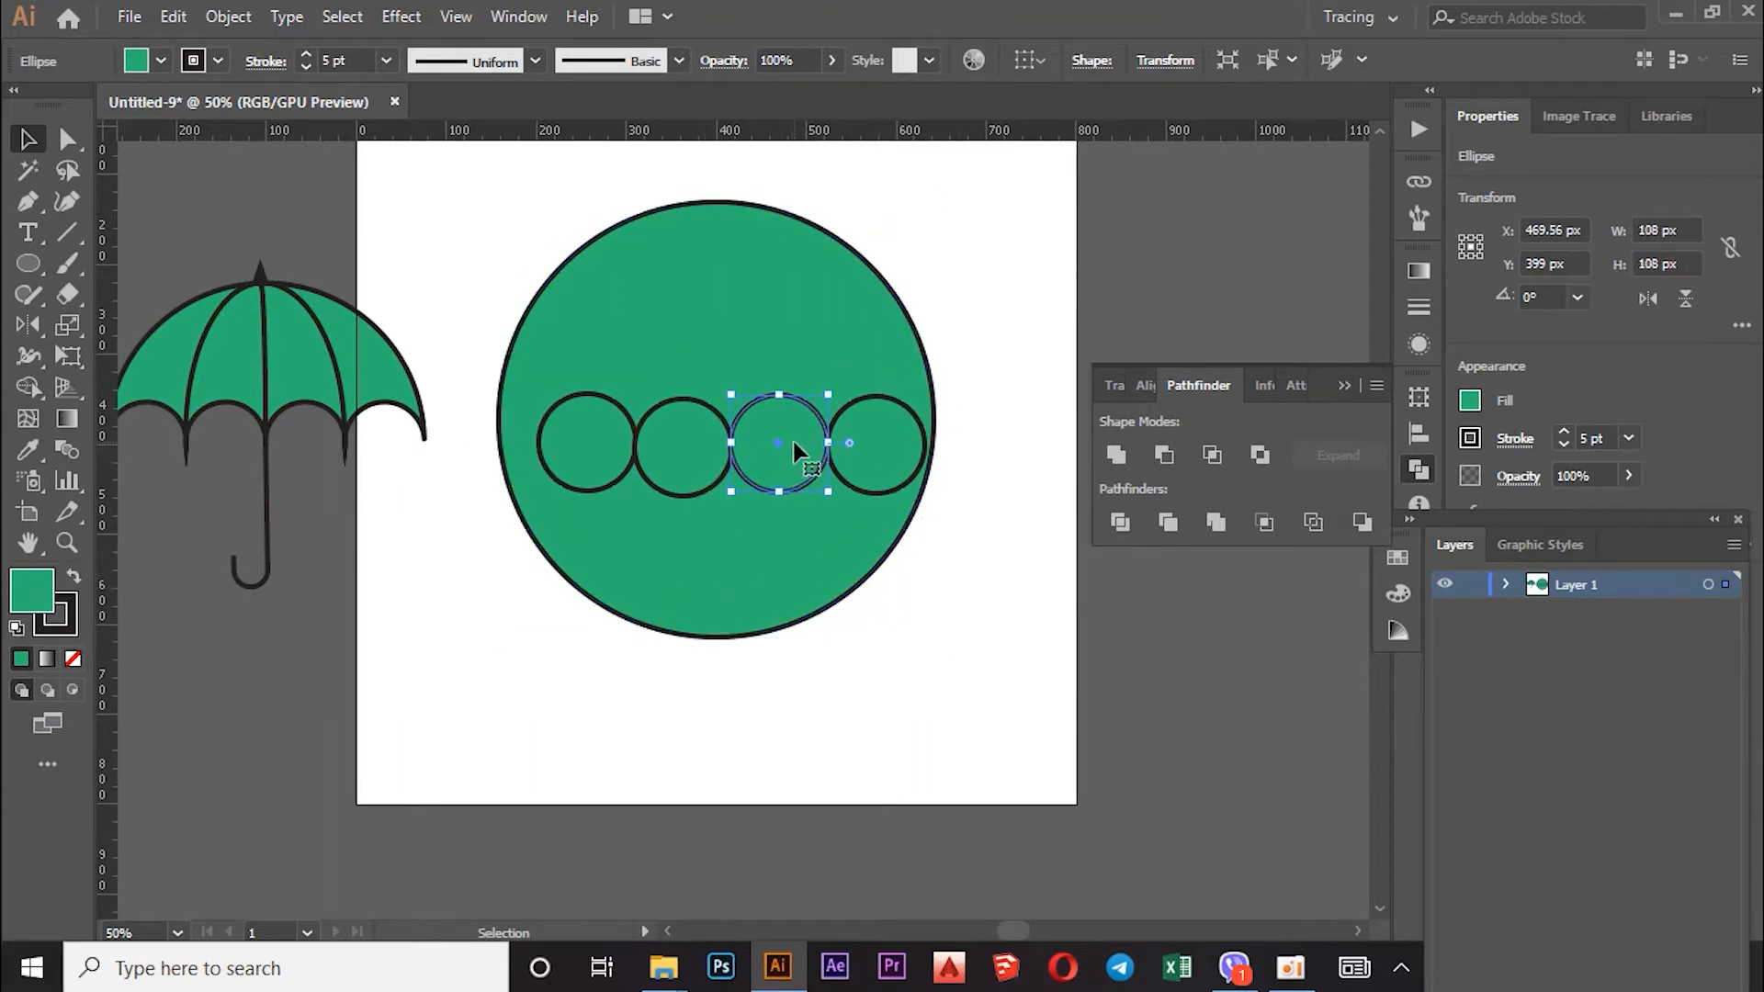
pyautogui.click(668, 448)
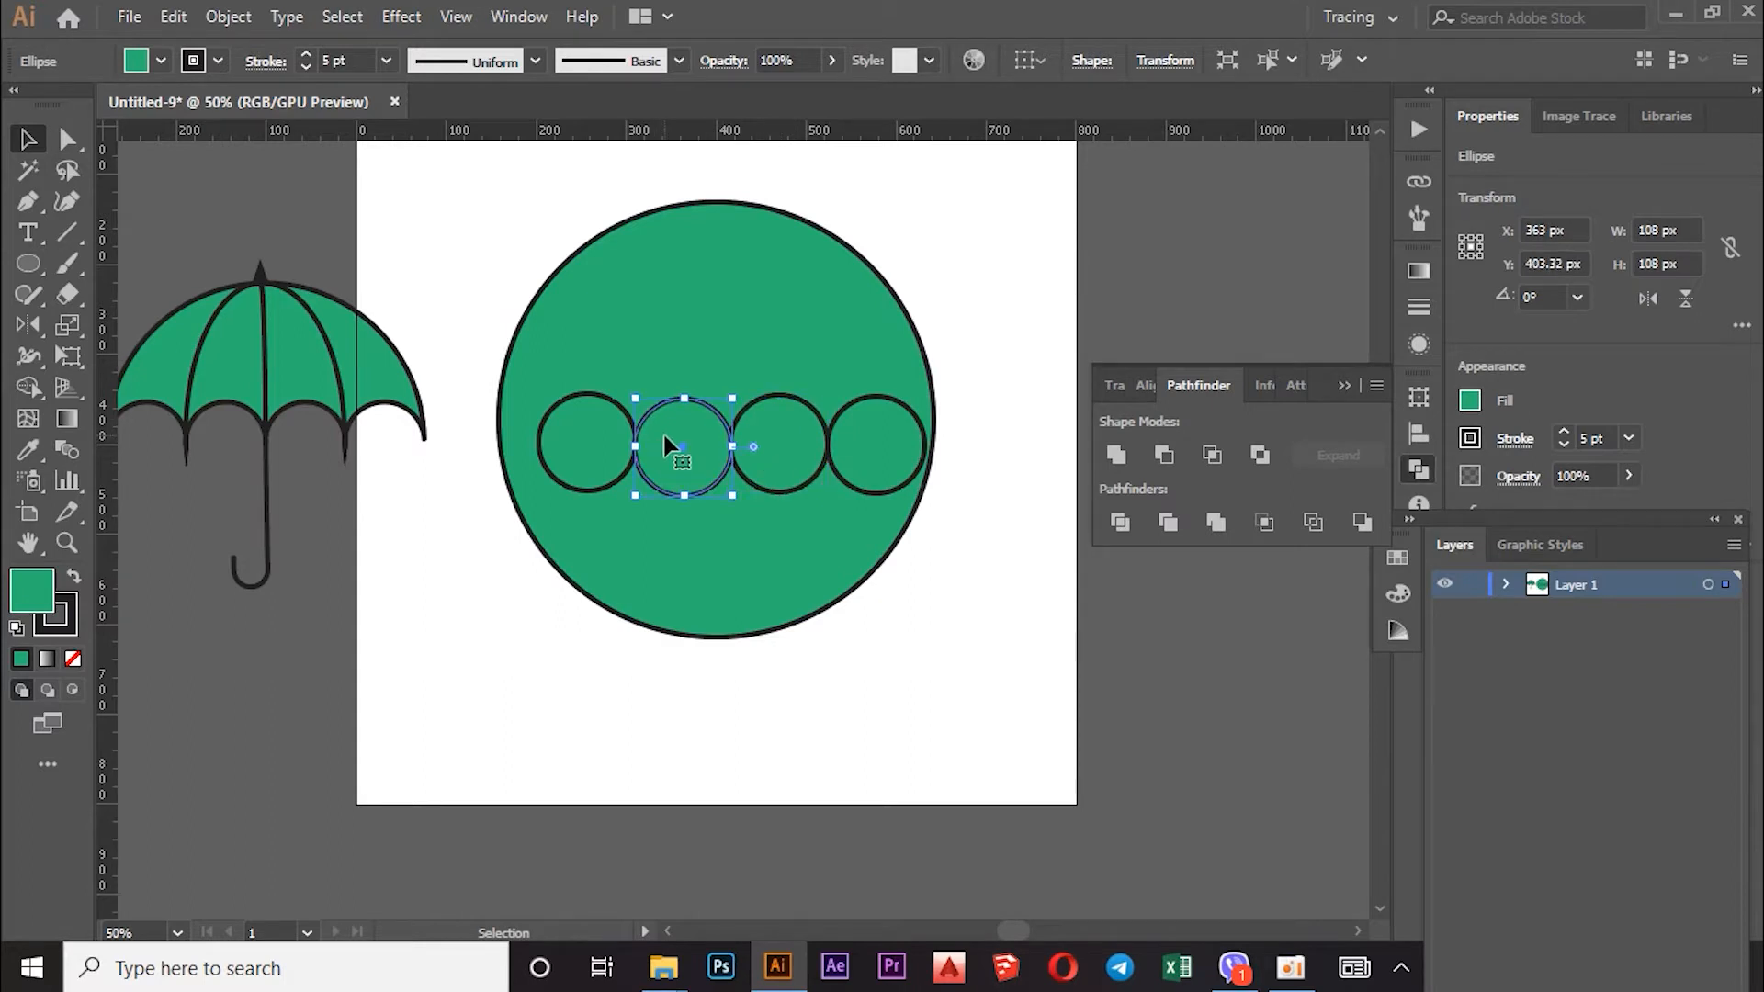
pyautogui.click(784, 428)
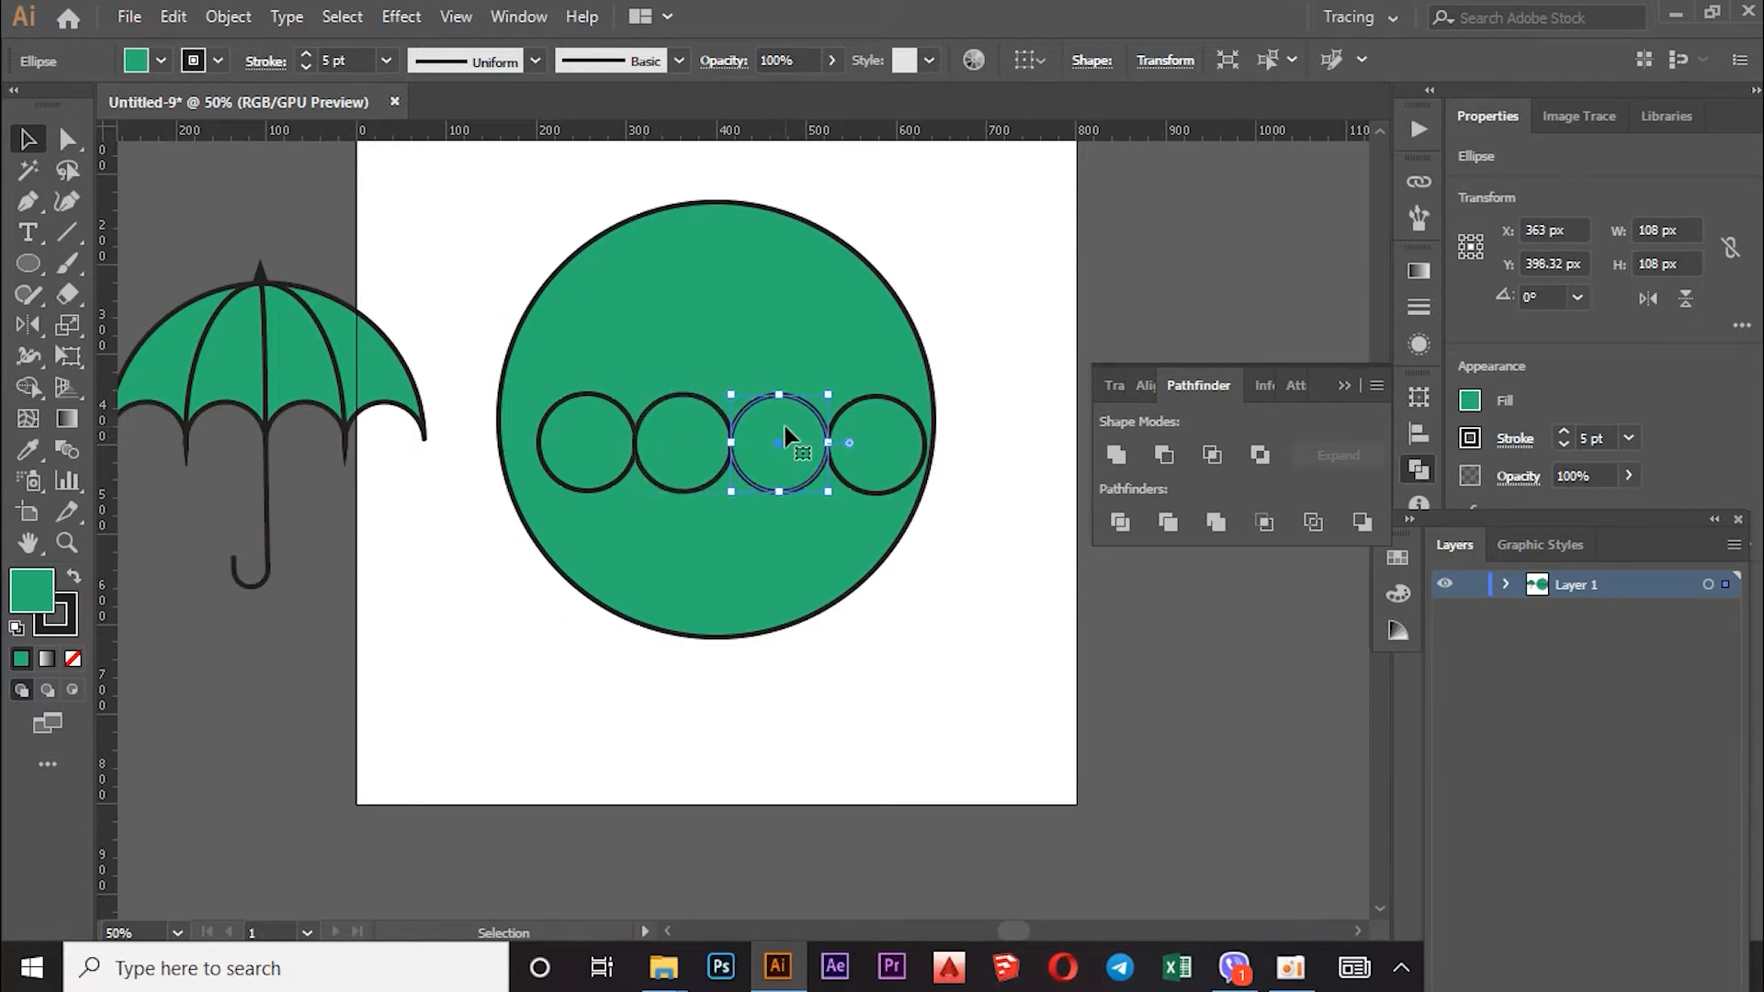
pyautogui.click(864, 448)
pyautogui.moveTo(864, 447); pyautogui.dragTo(863, 444)
# Step: Widen the four small circles to about 121.4 px each so the row spans the big circle, then marquee-select all
pyautogui.click(928, 559)
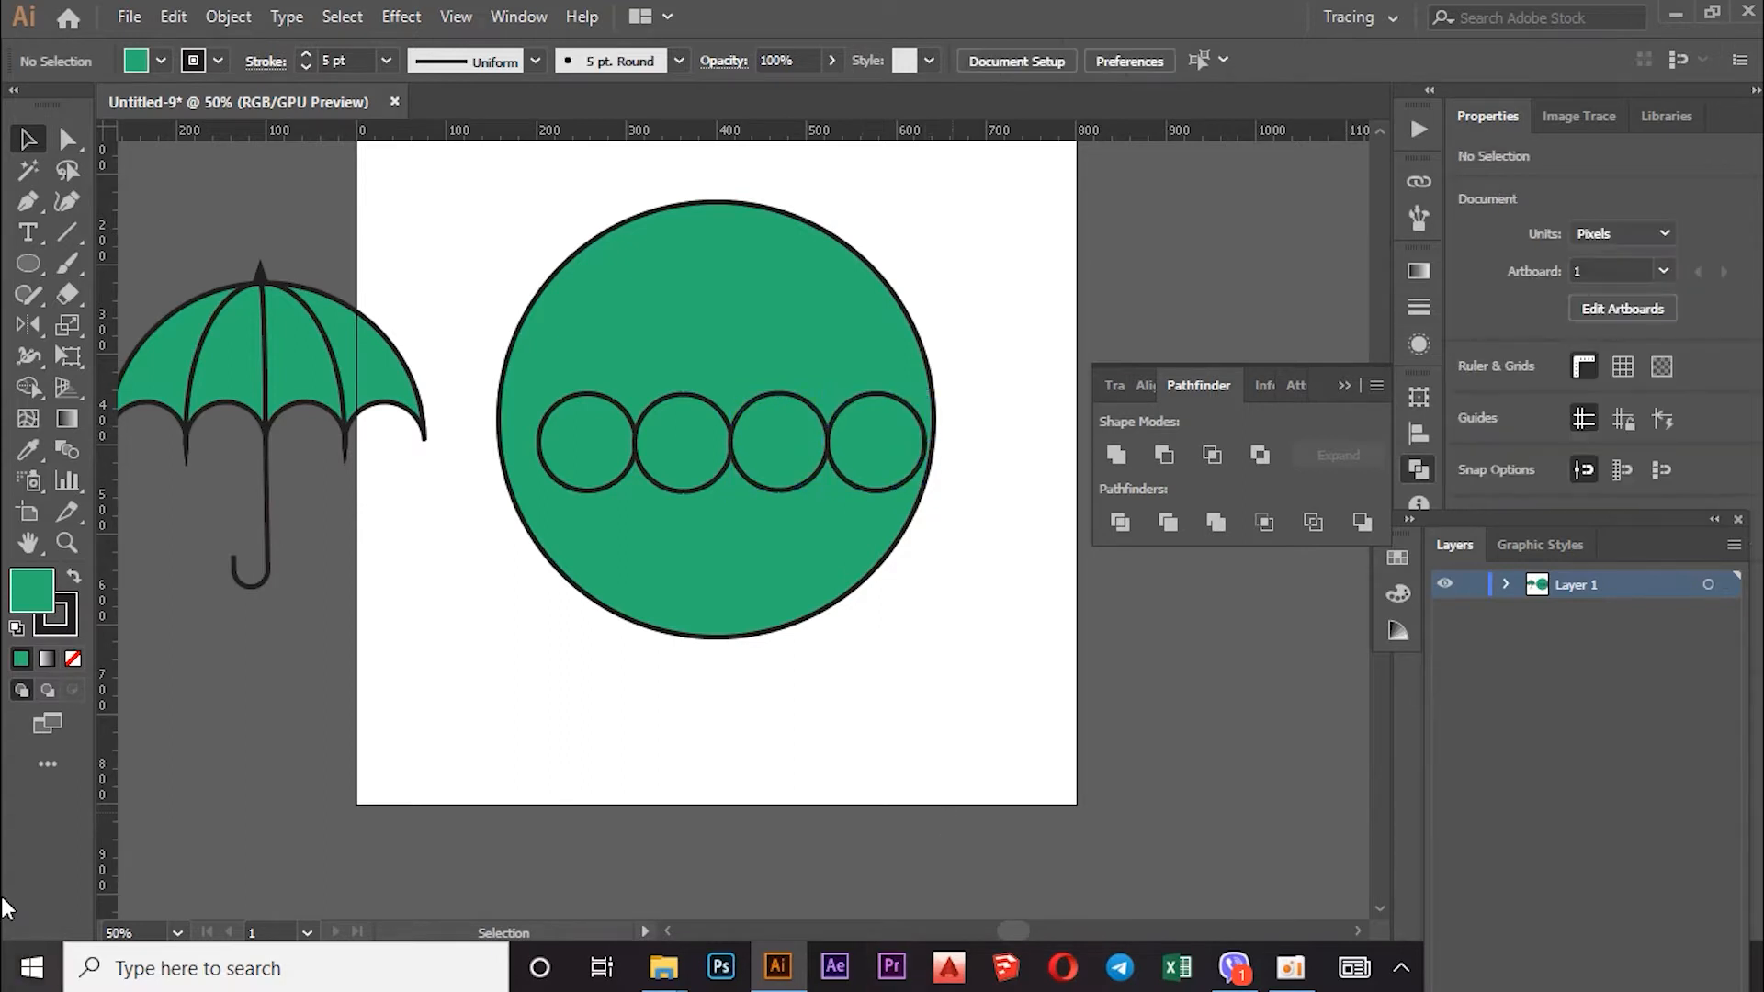
pyautogui.click(790, 450)
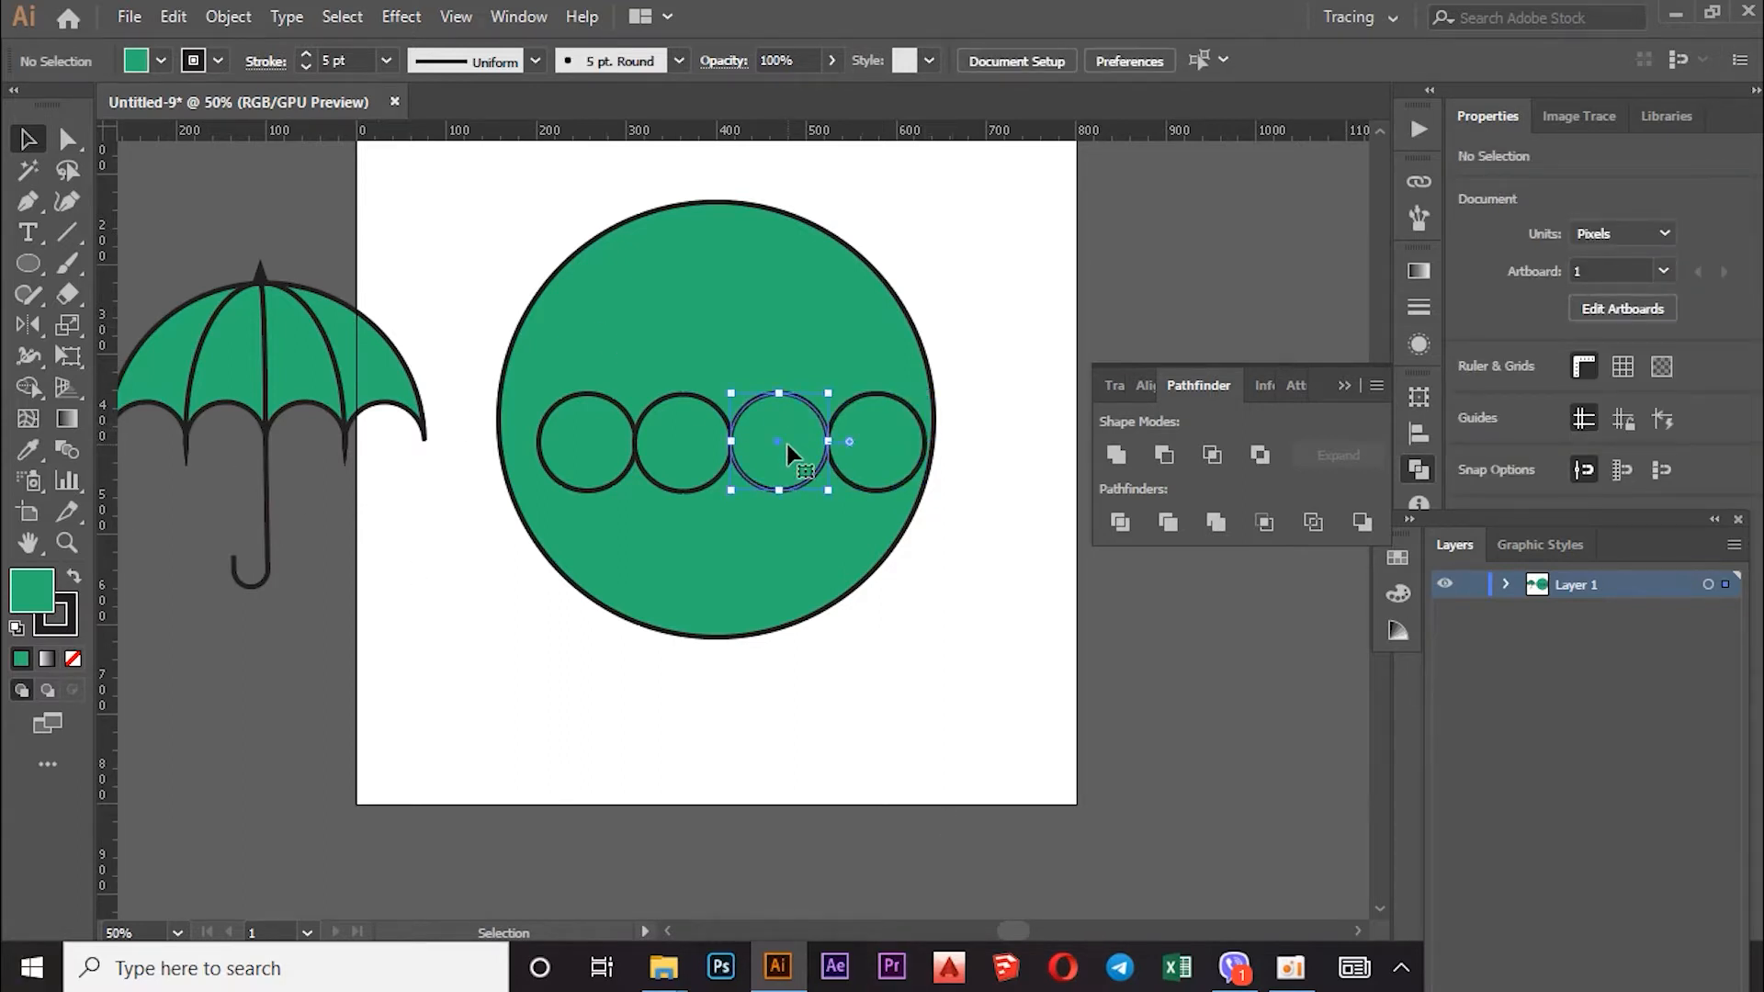
pyautogui.click(693, 441)
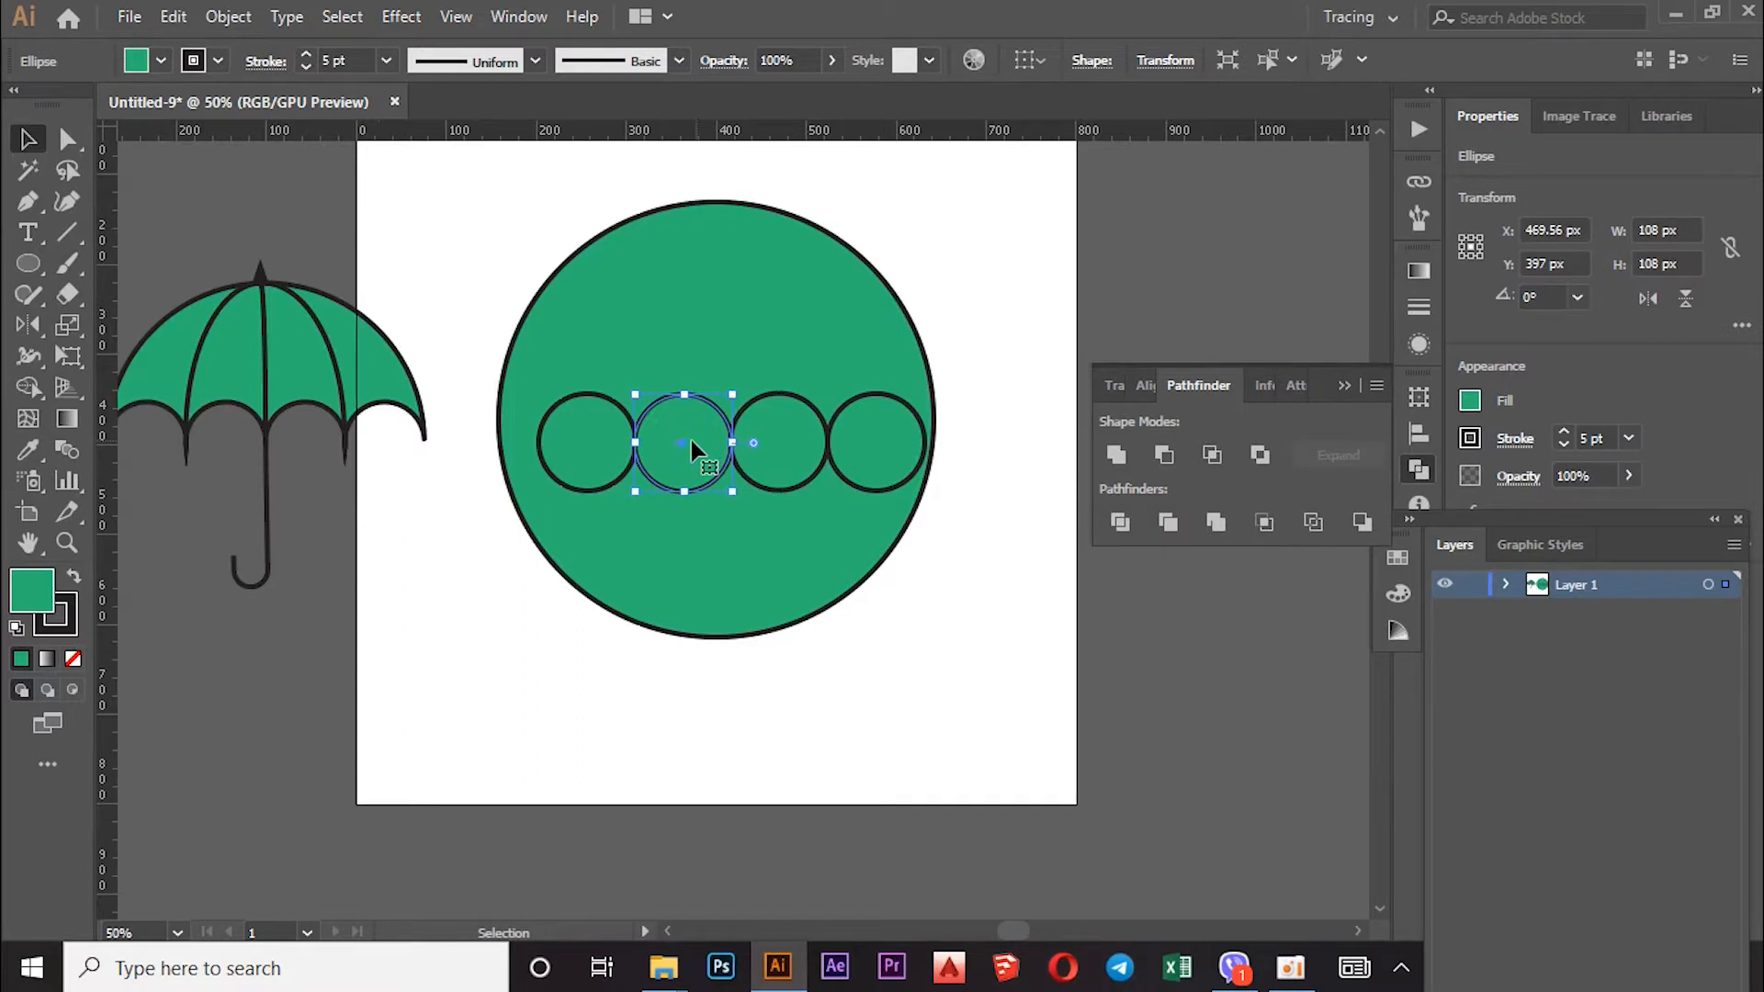
pyautogui.keyDown('shift'); pyautogui.click(606, 447); pyautogui.keyUp('shift')
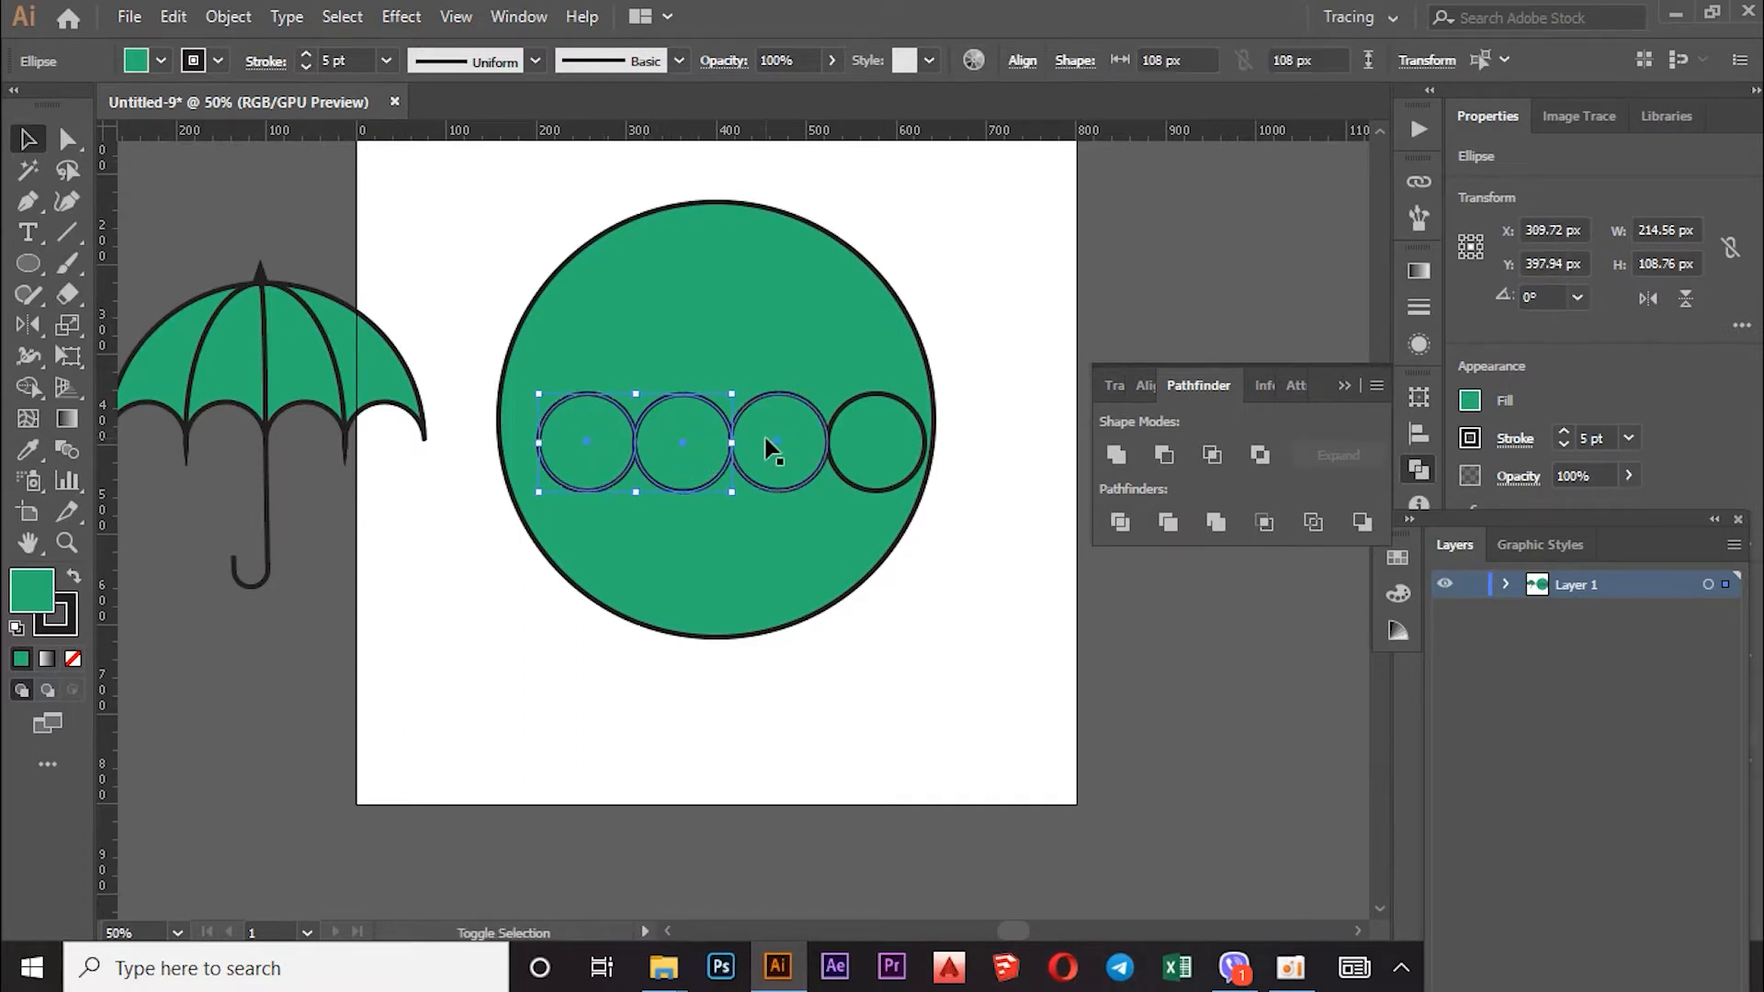
pyautogui.keyDown('shift'); pyautogui.click(851, 440); pyautogui.keyUp('shift')
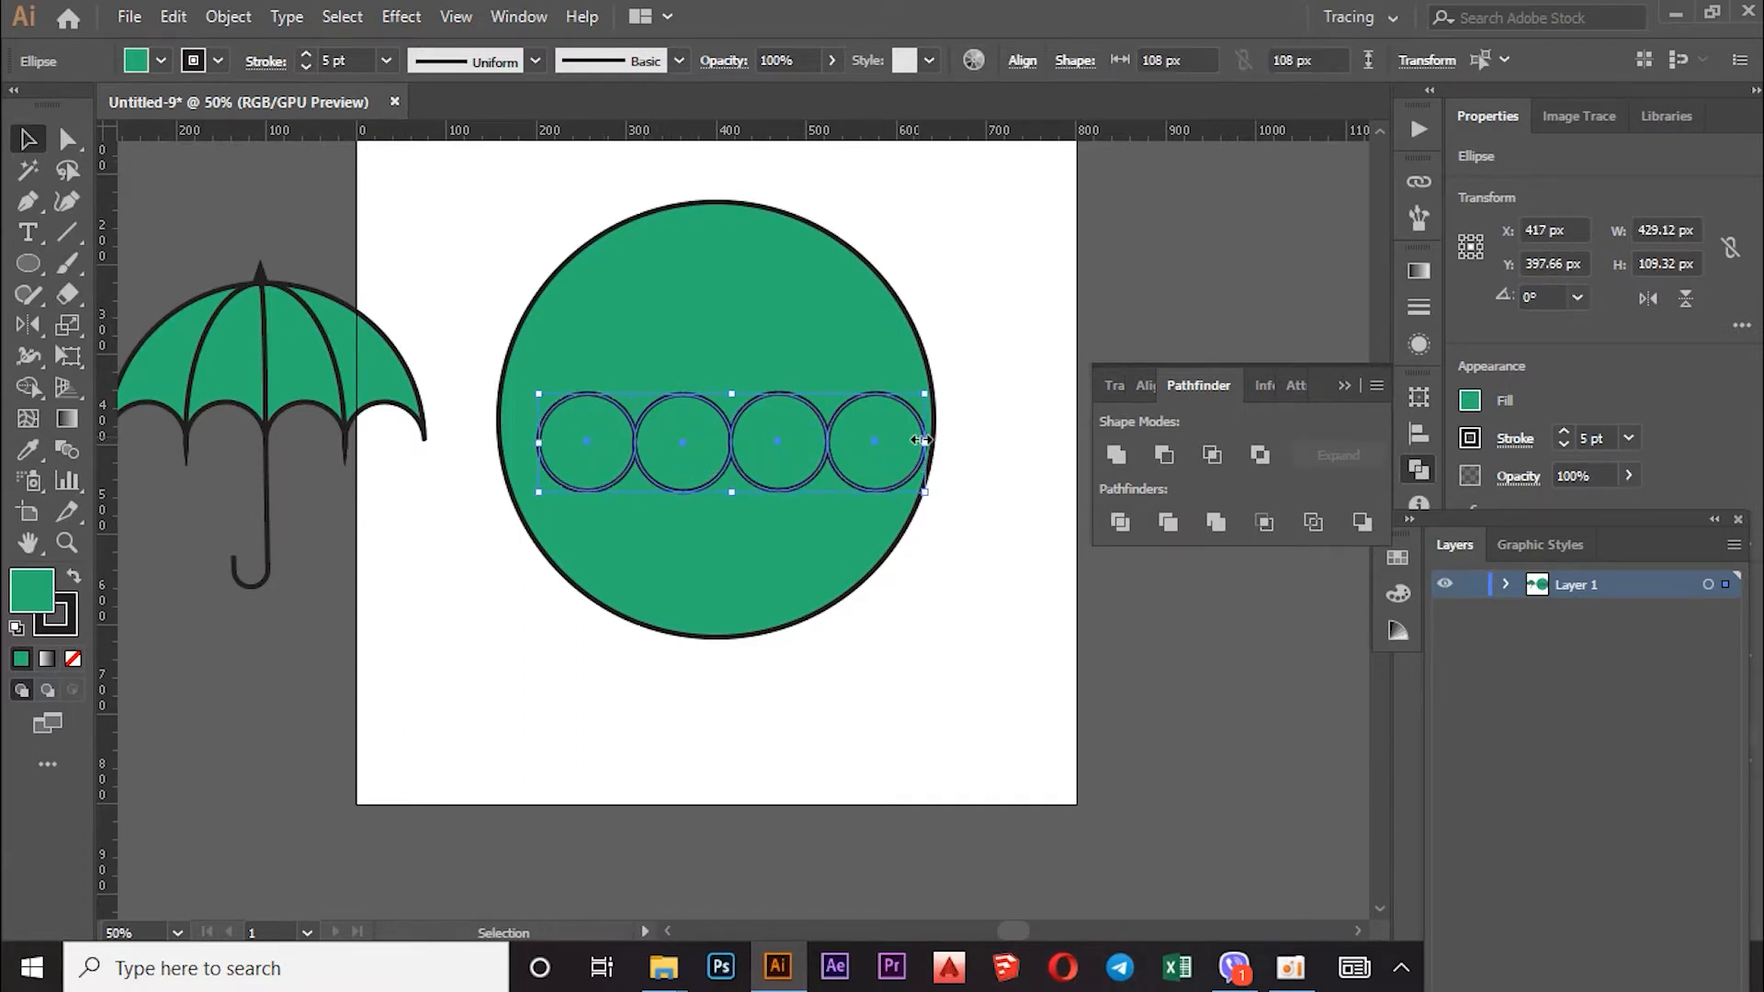
pyautogui.moveTo(925, 445); pyautogui.dragTo(934, 443)
pyautogui.moveTo(538, 445); pyautogui.dragTo(500, 445)
pyautogui.click(420, 411)
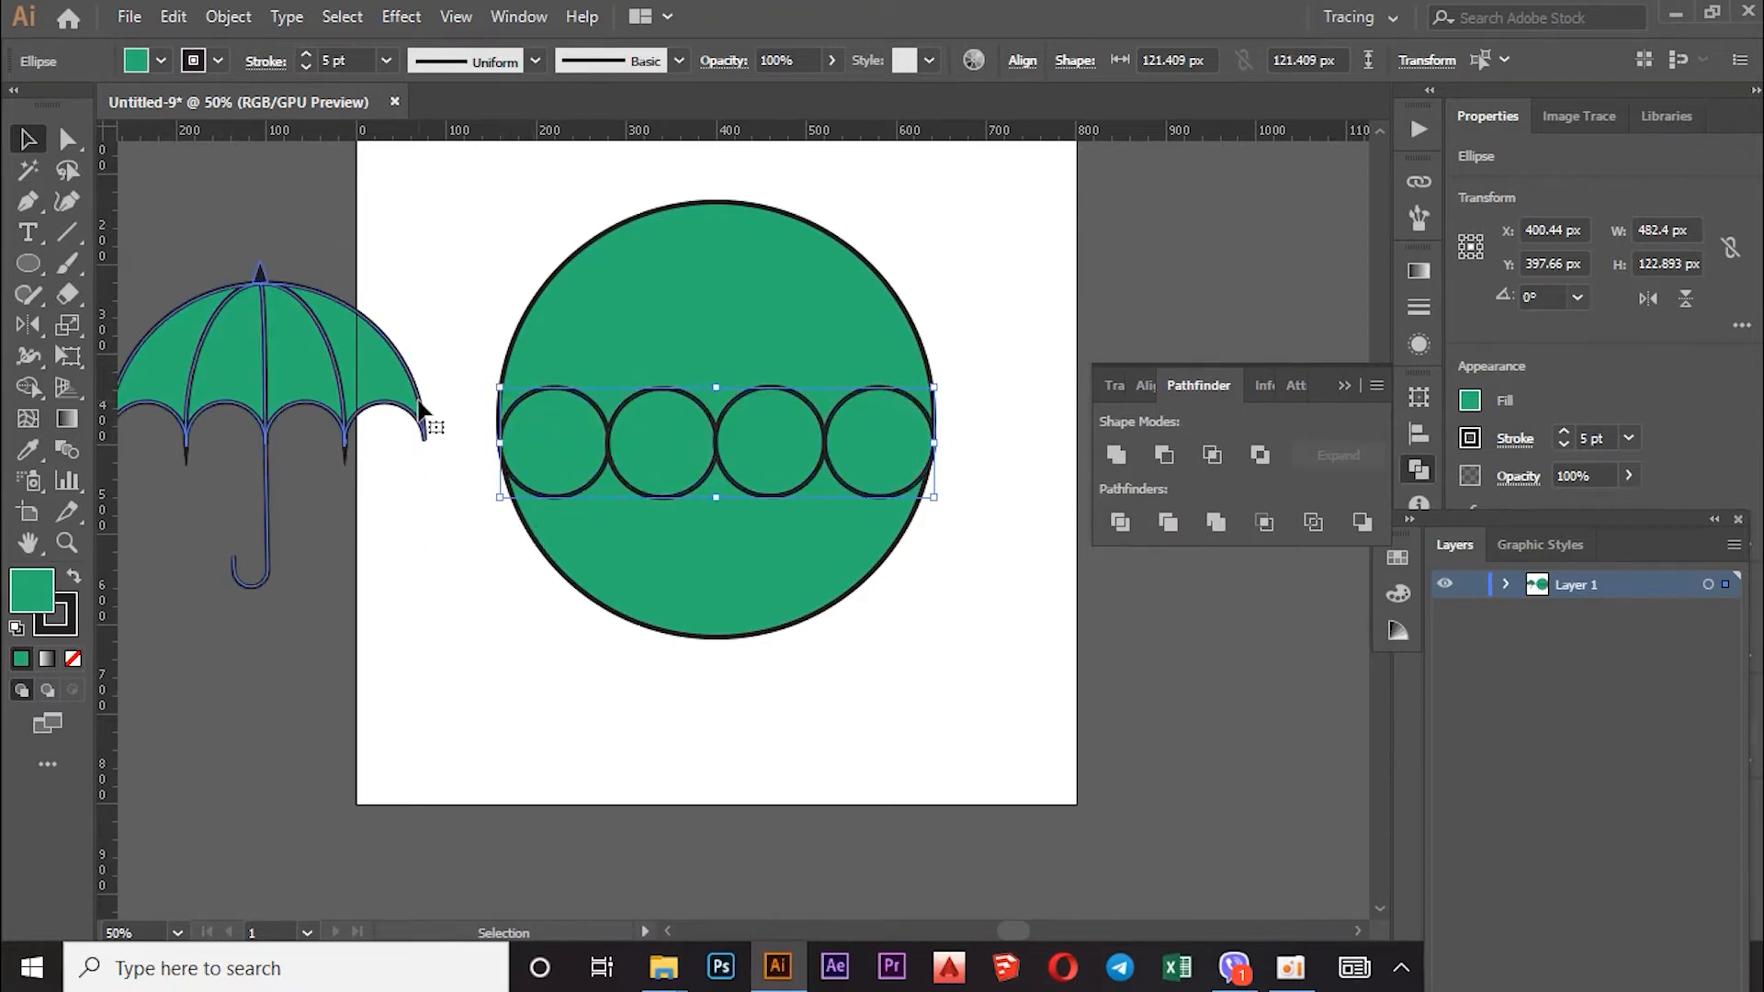
pyautogui.click(493, 519)
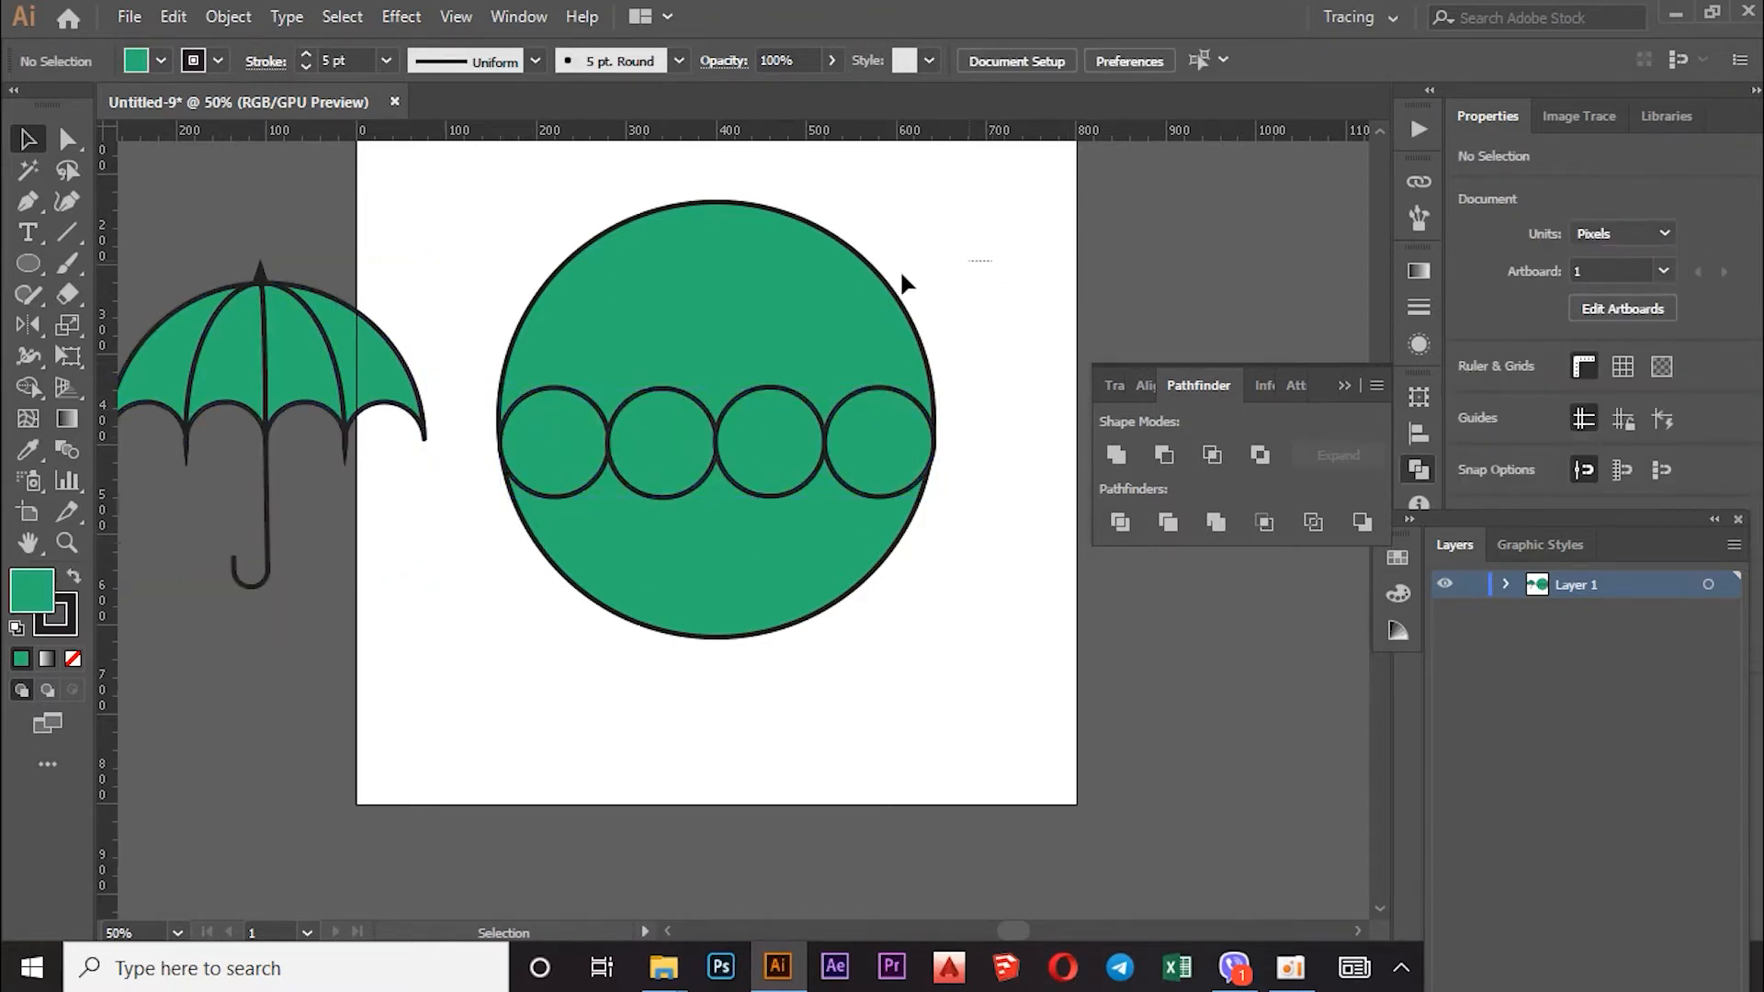
pyautogui.moveTo(540, 633); pyautogui.dragTo(539, 634)
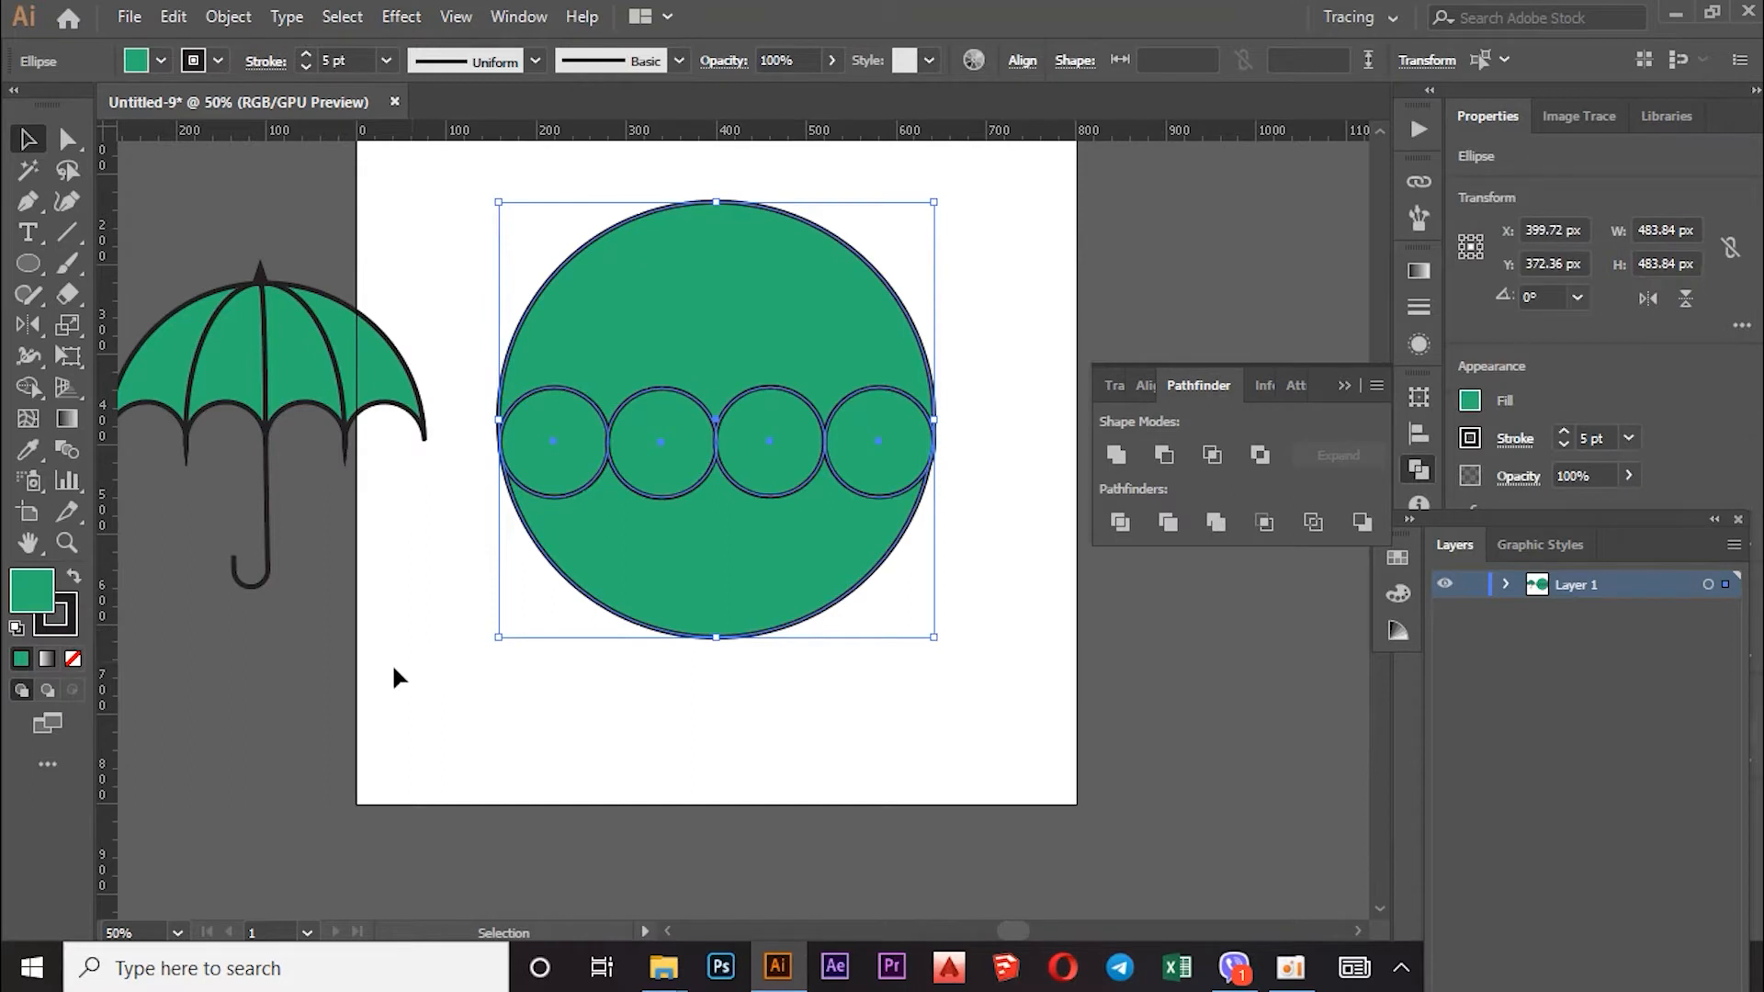
# Step: Briefly try the Shape Builder tool, then return to the Selection tool with nothing selected
pyautogui.click(37, 380)
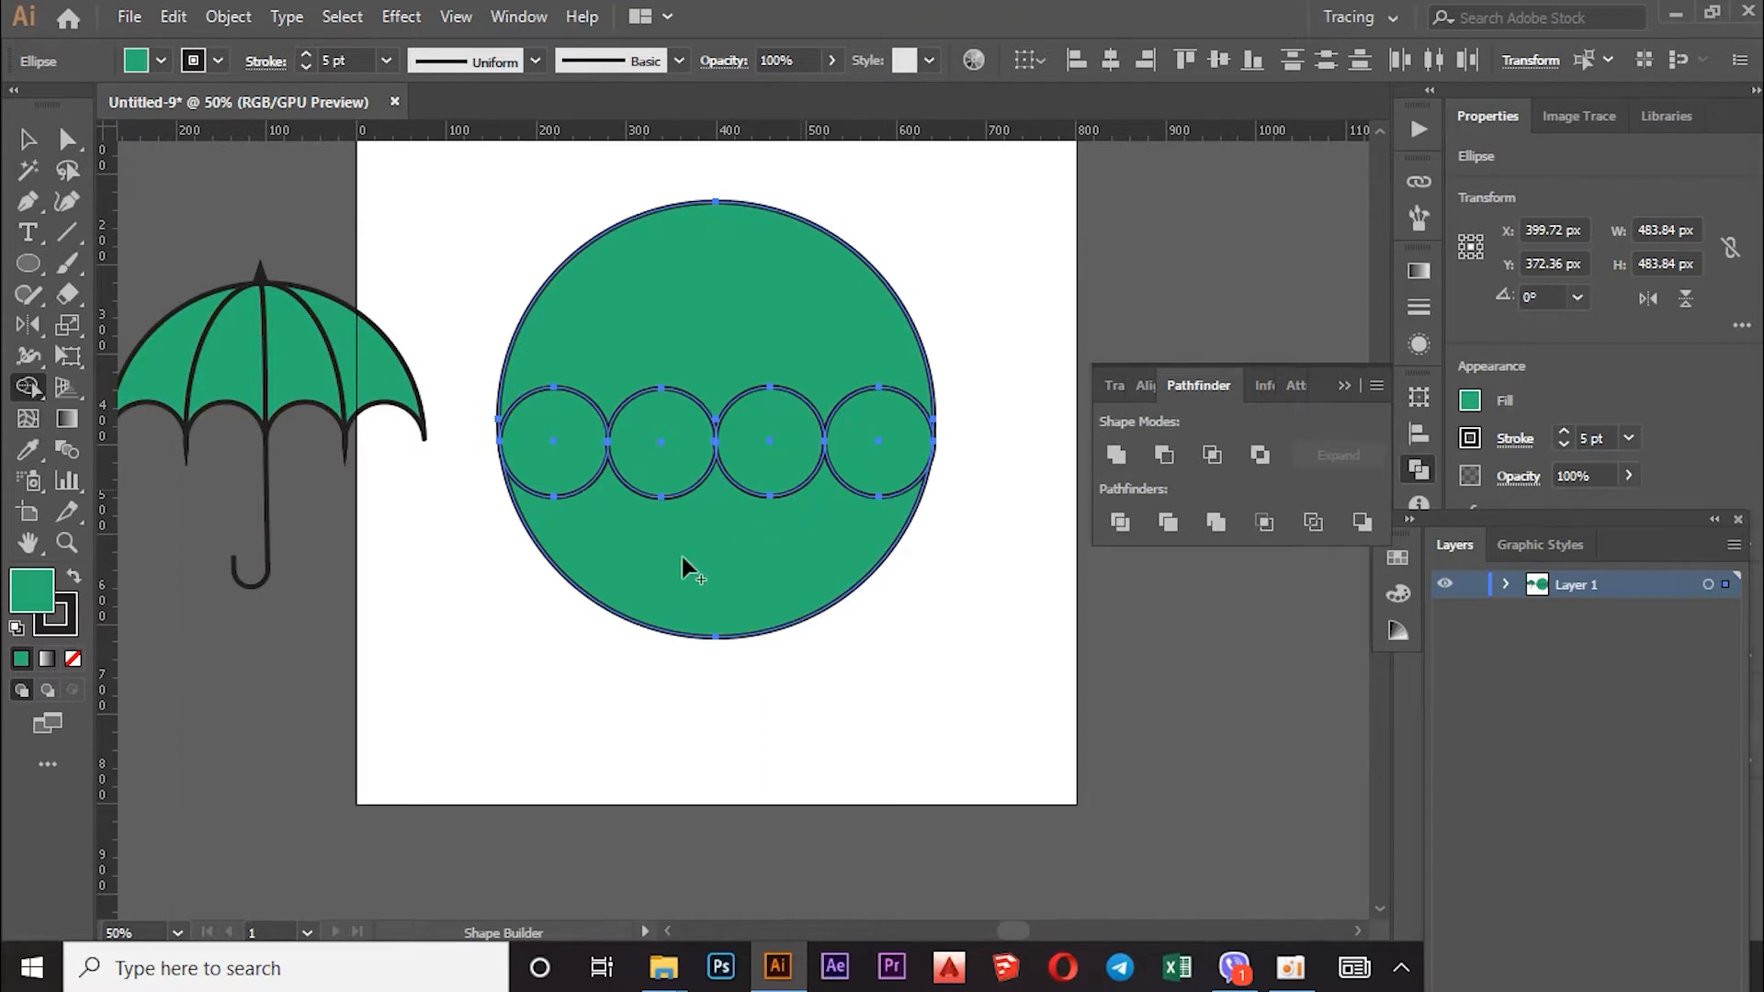
pyautogui.click(29, 139)
pyautogui.click(717, 699)
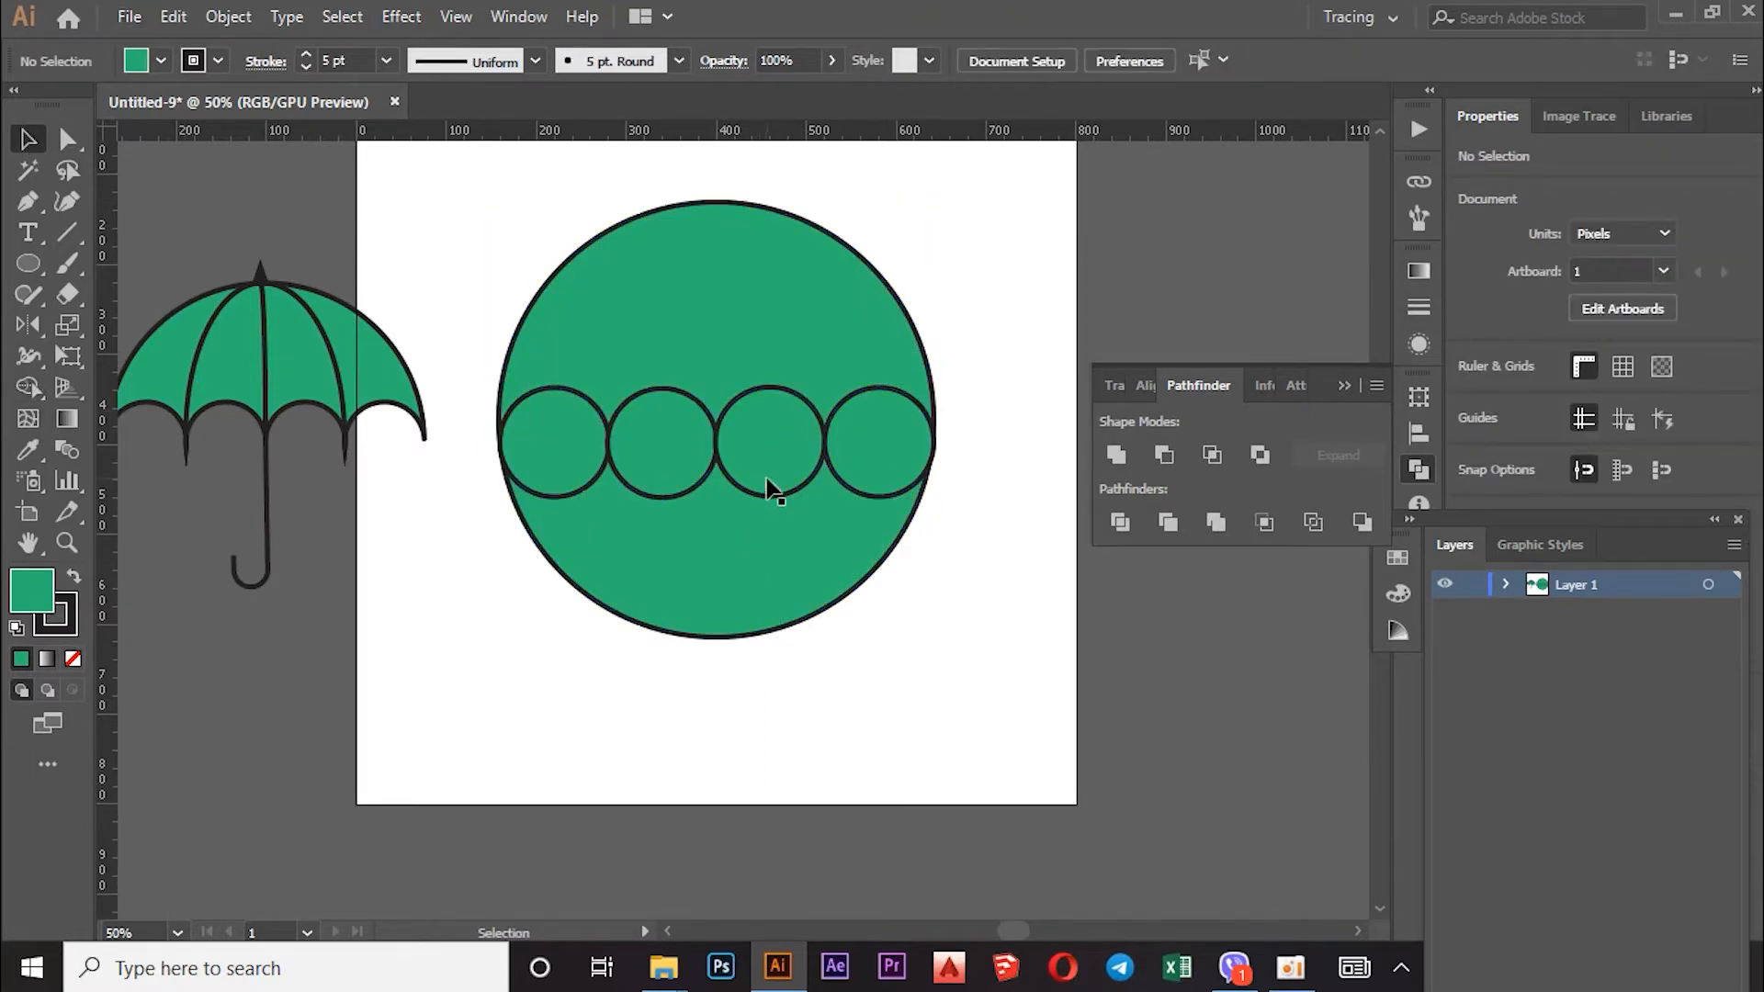
# Step: Align the four small circles and the big green circle on a shared vertical centre
pyautogui.click(783, 403)
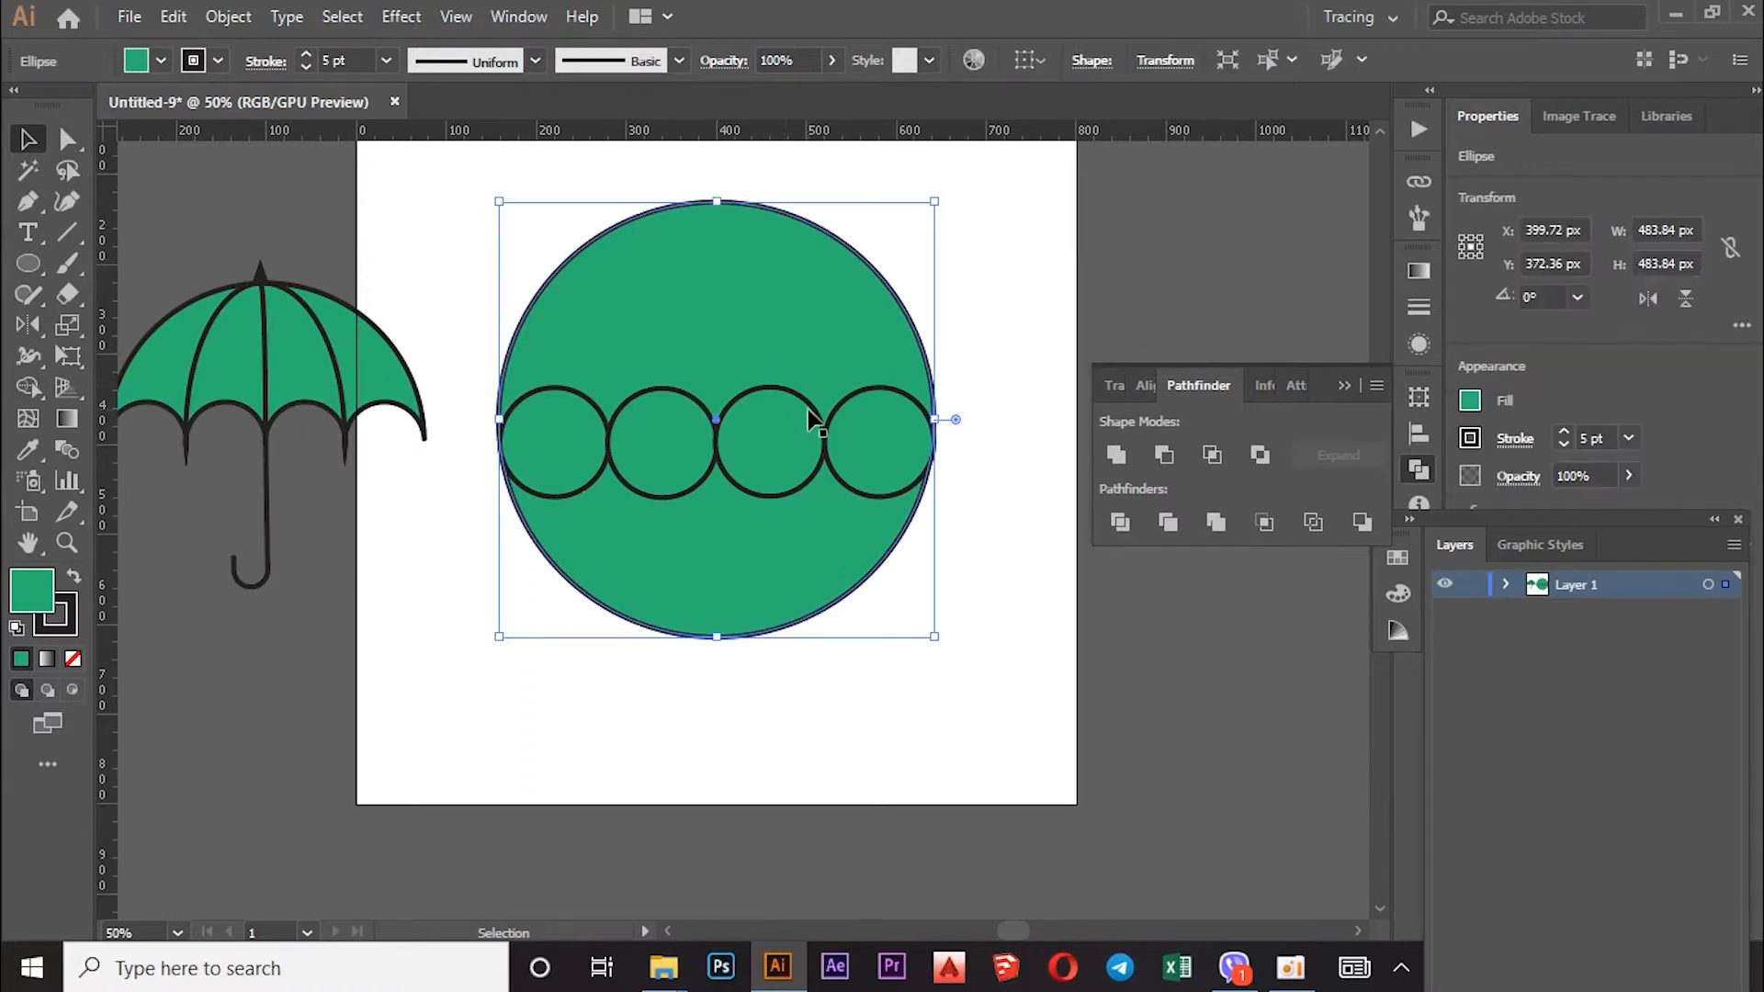
pyautogui.moveTo(989, 296); pyautogui.dragTo(521, 552)
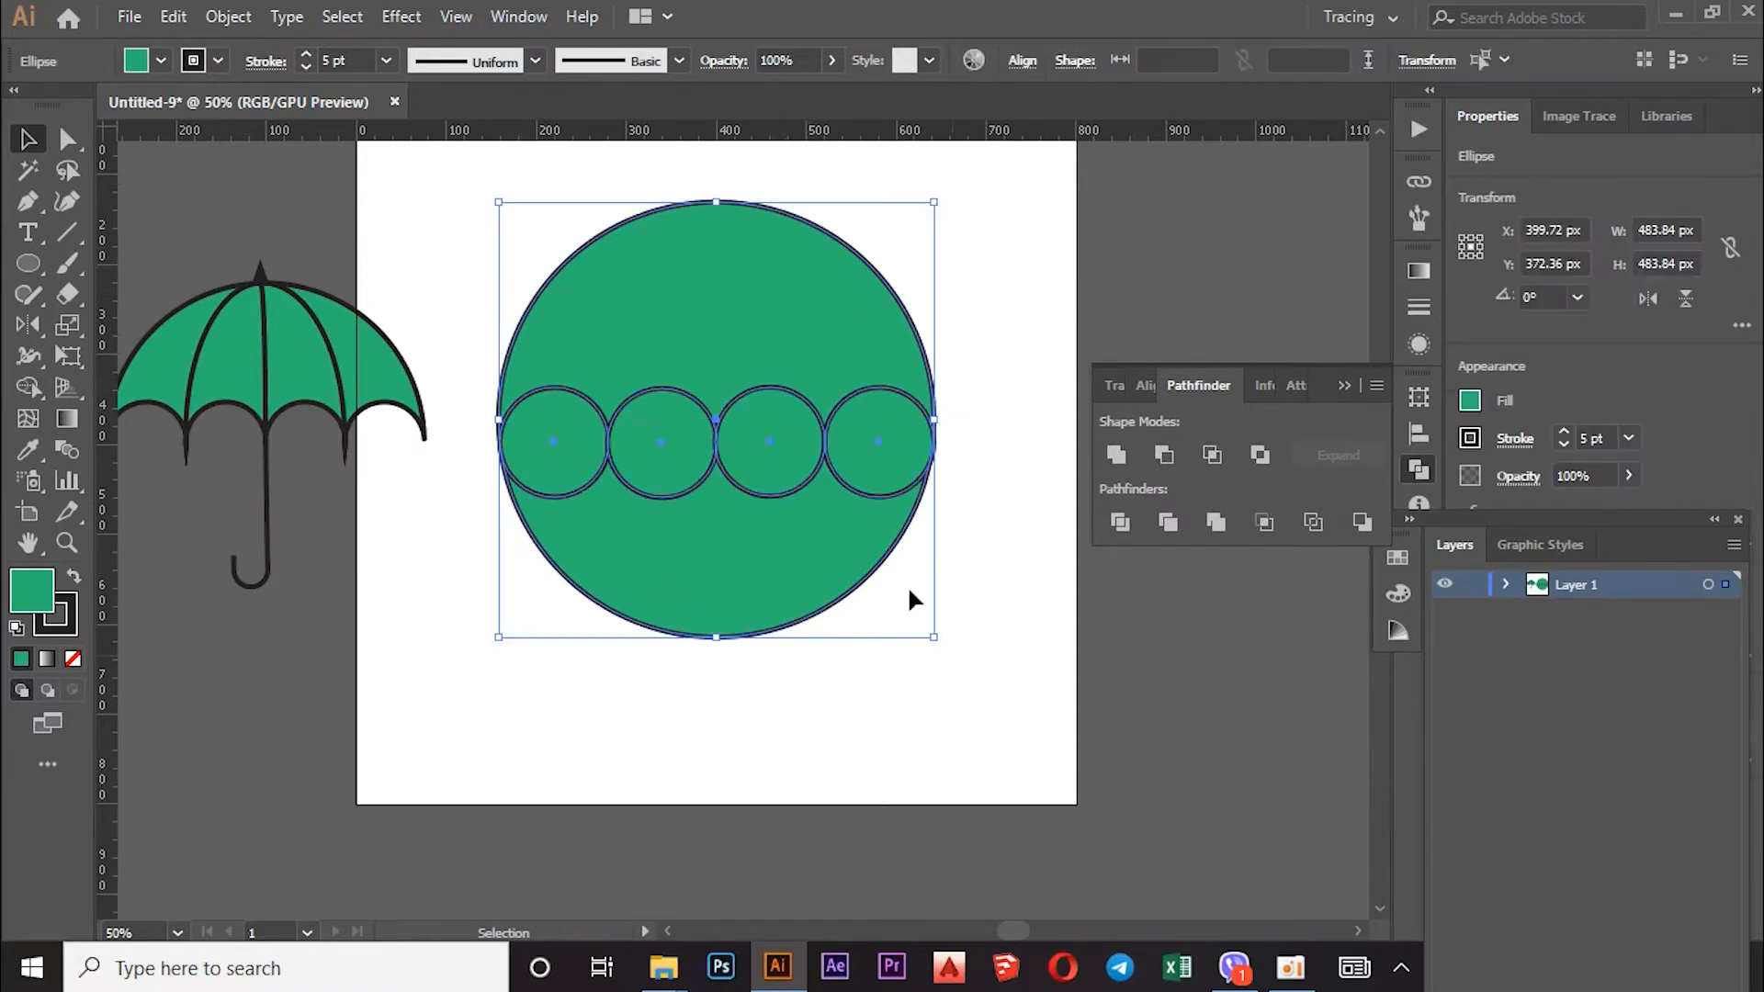
pyautogui.click(1145, 396)
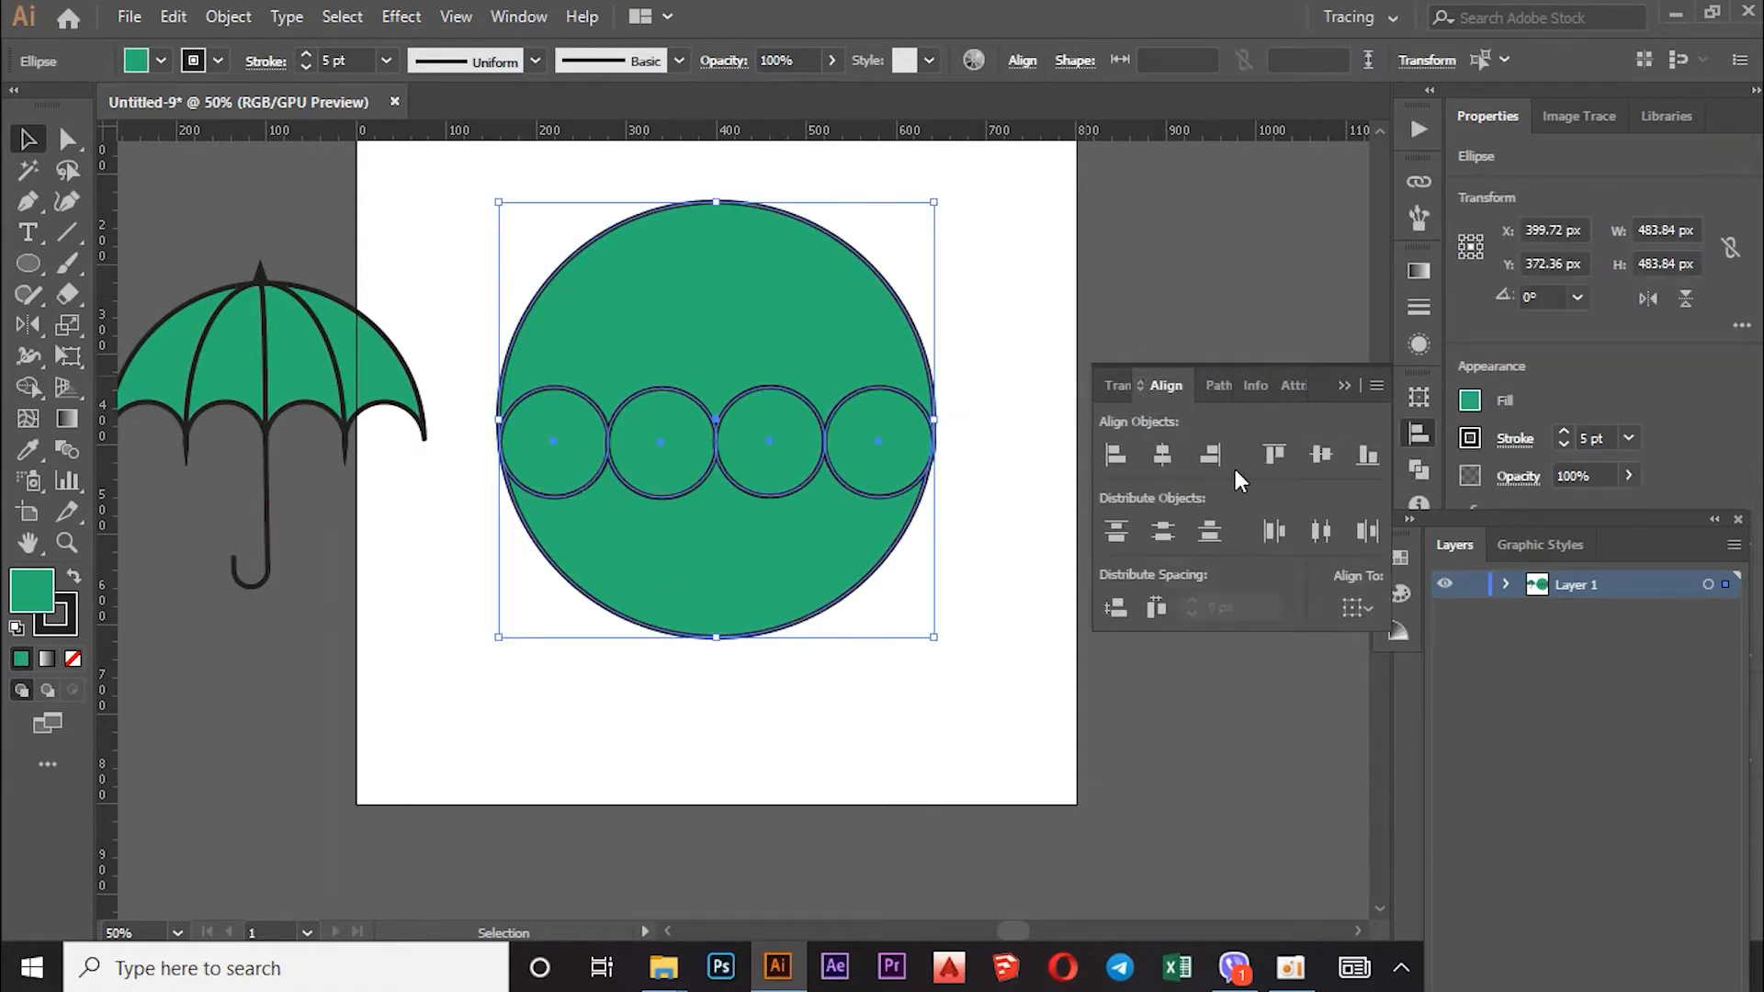
pyautogui.click(1332, 453)
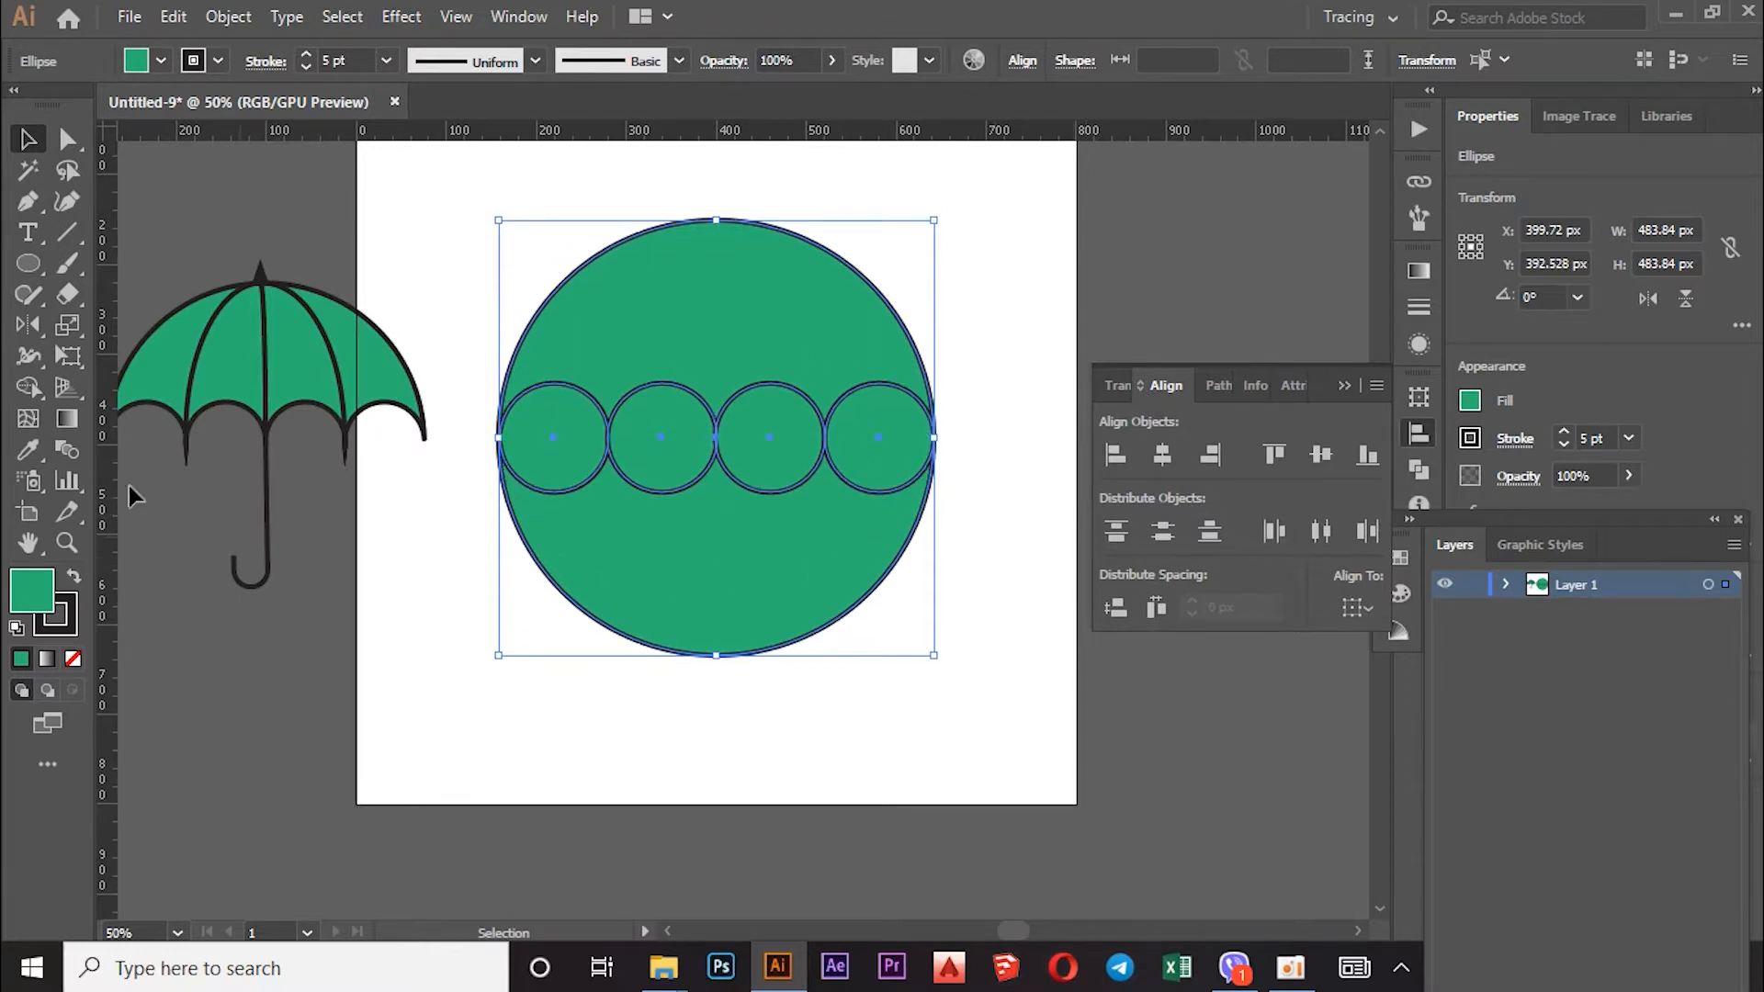
pyautogui.click(27, 386)
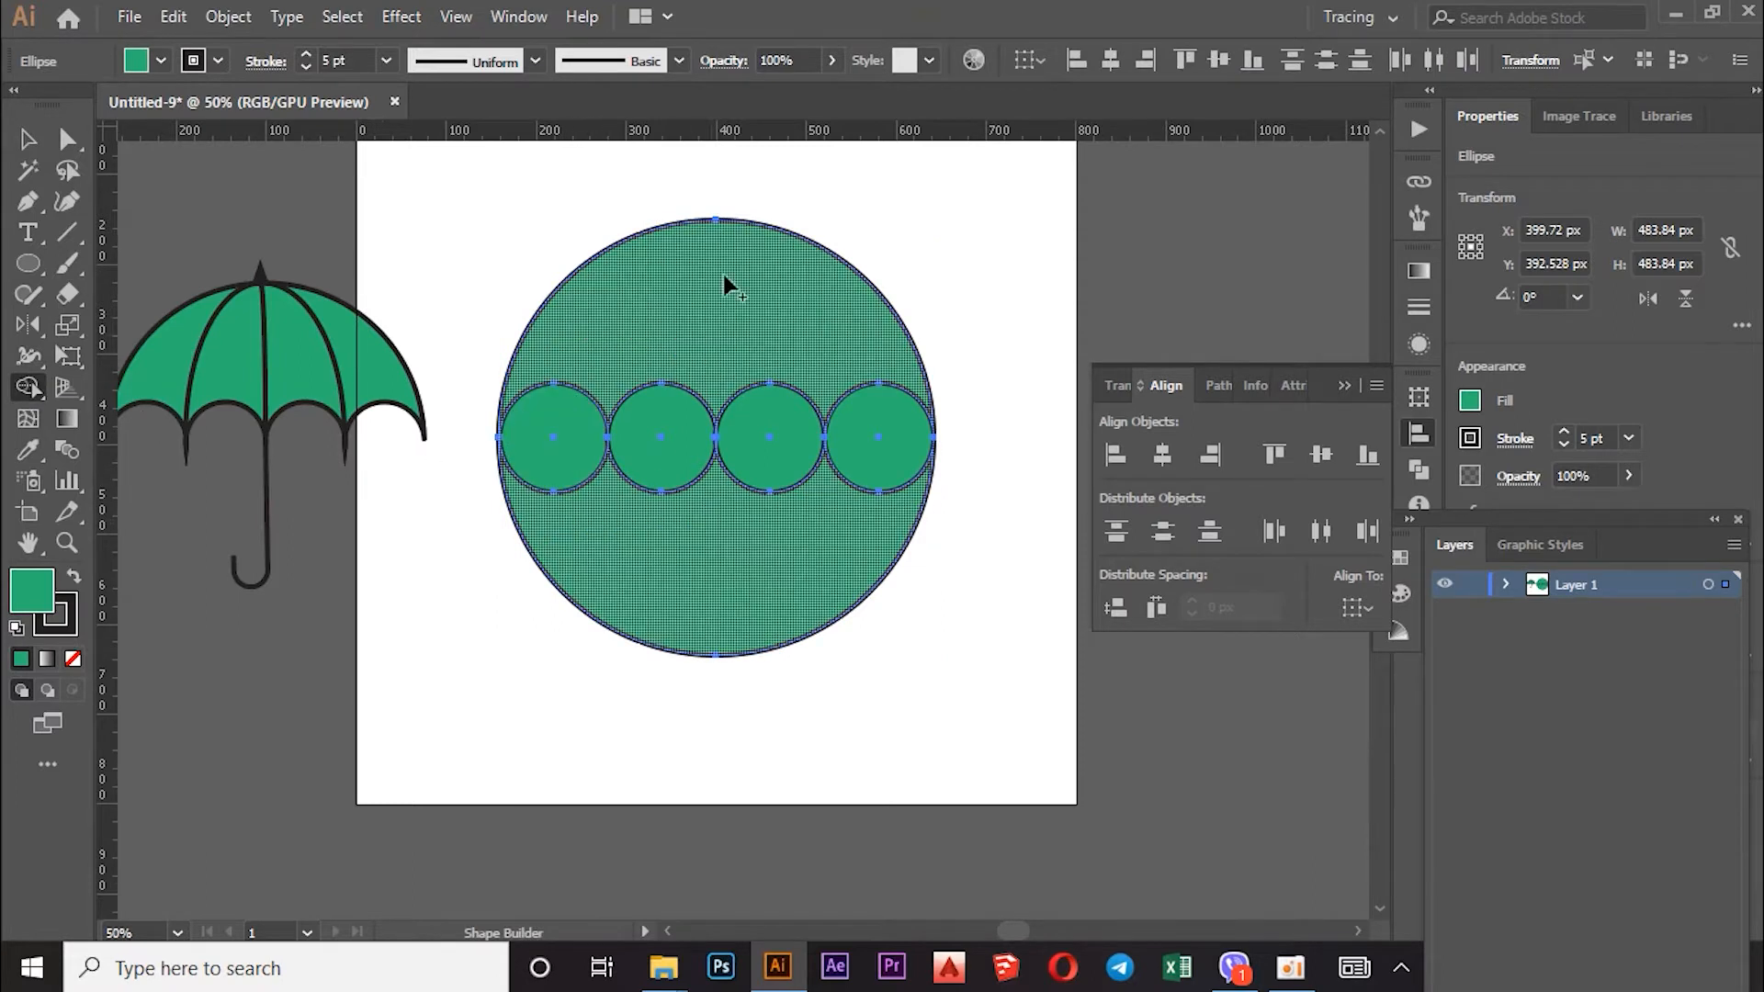
pyautogui.click(27, 139)
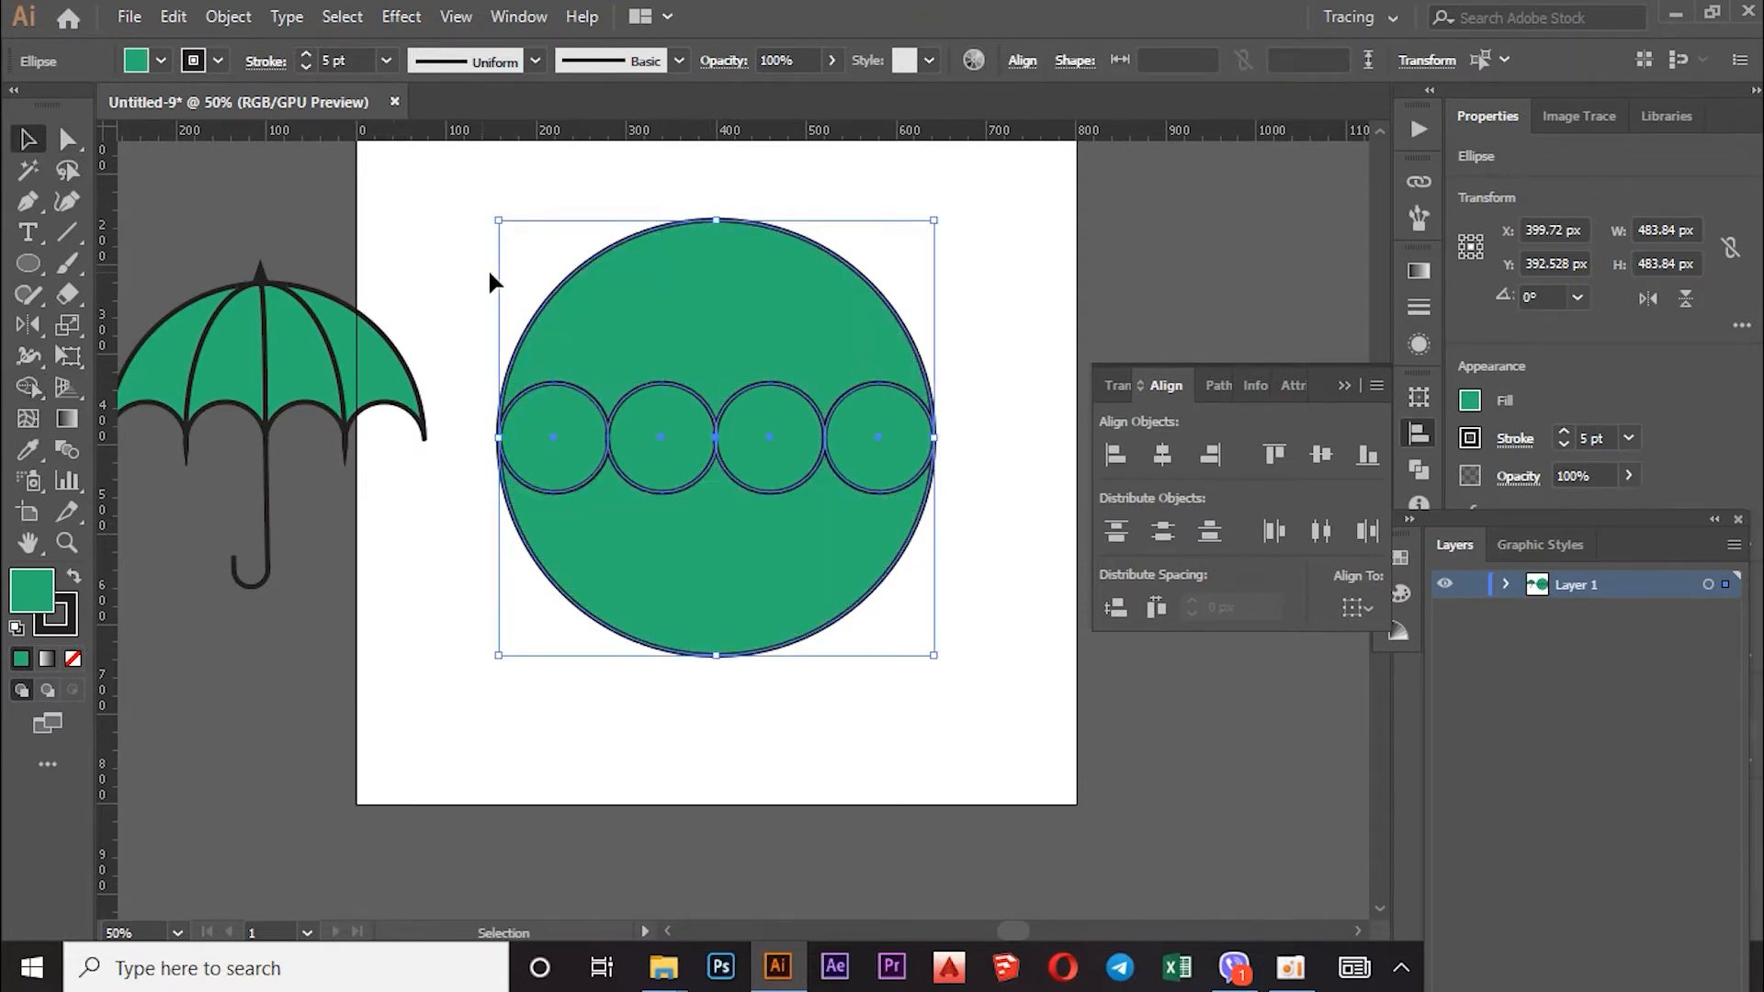
pyautogui.click(446, 238)
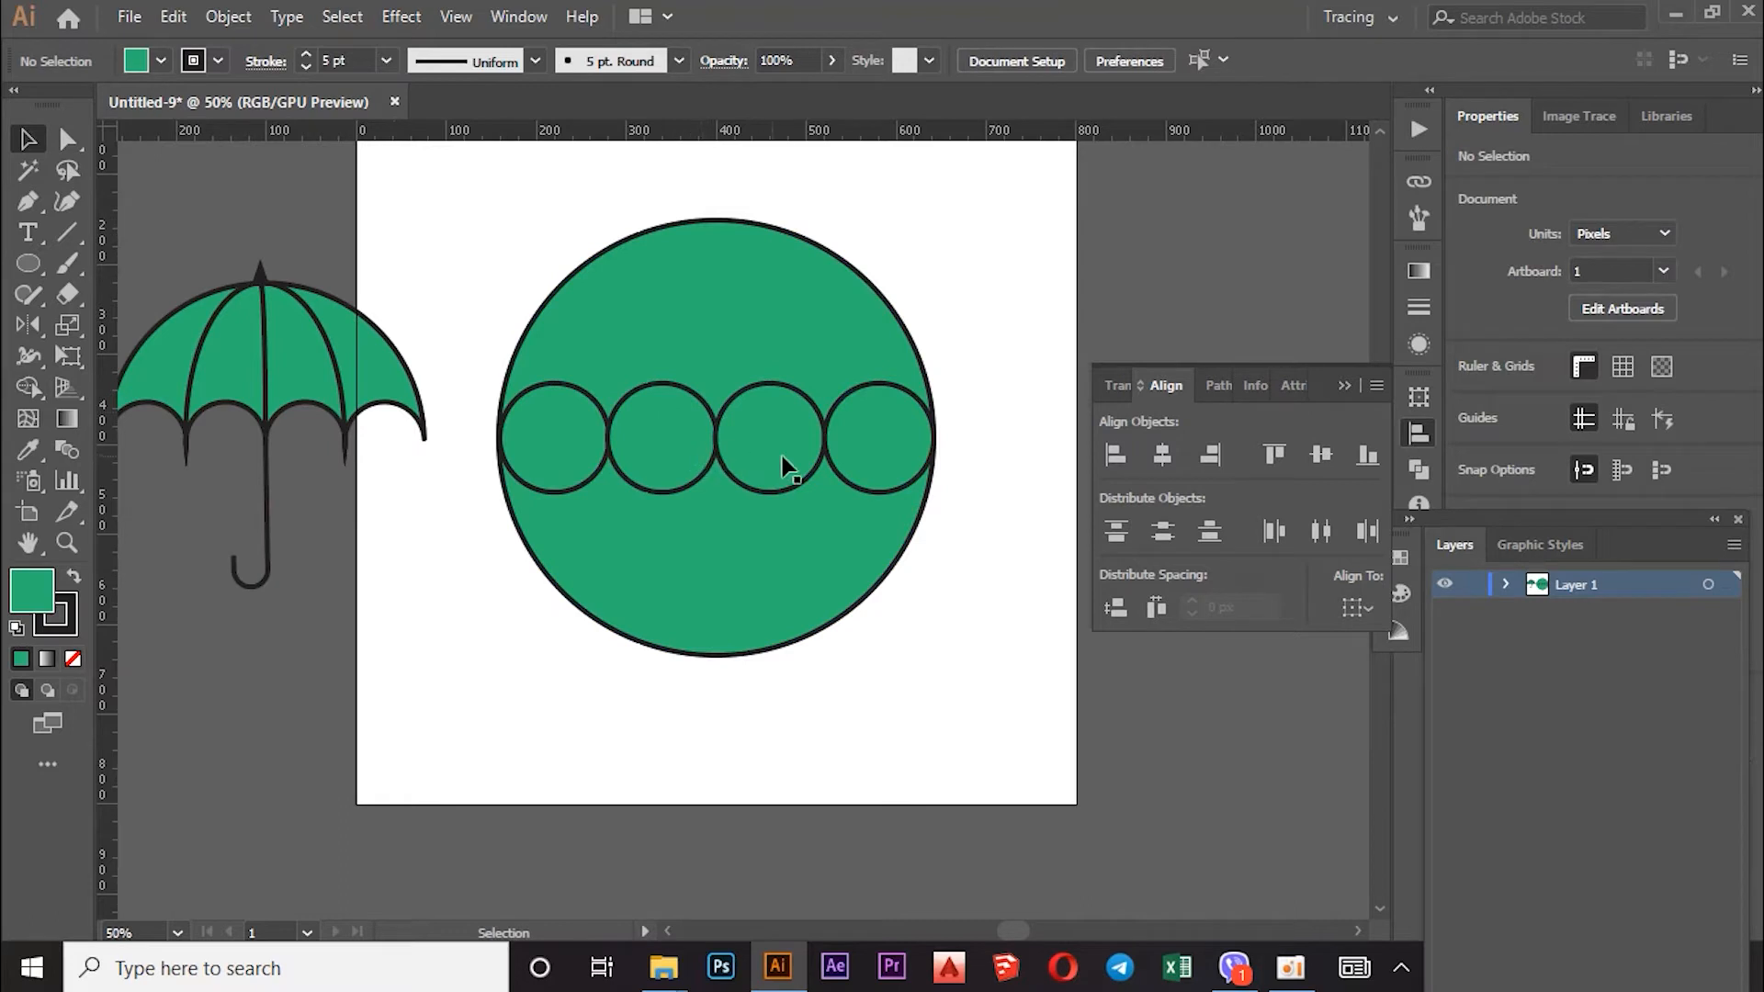
# Step: Check each small circle, then marquee-select the big circle together with all four small circles
pyautogui.click(502, 443)
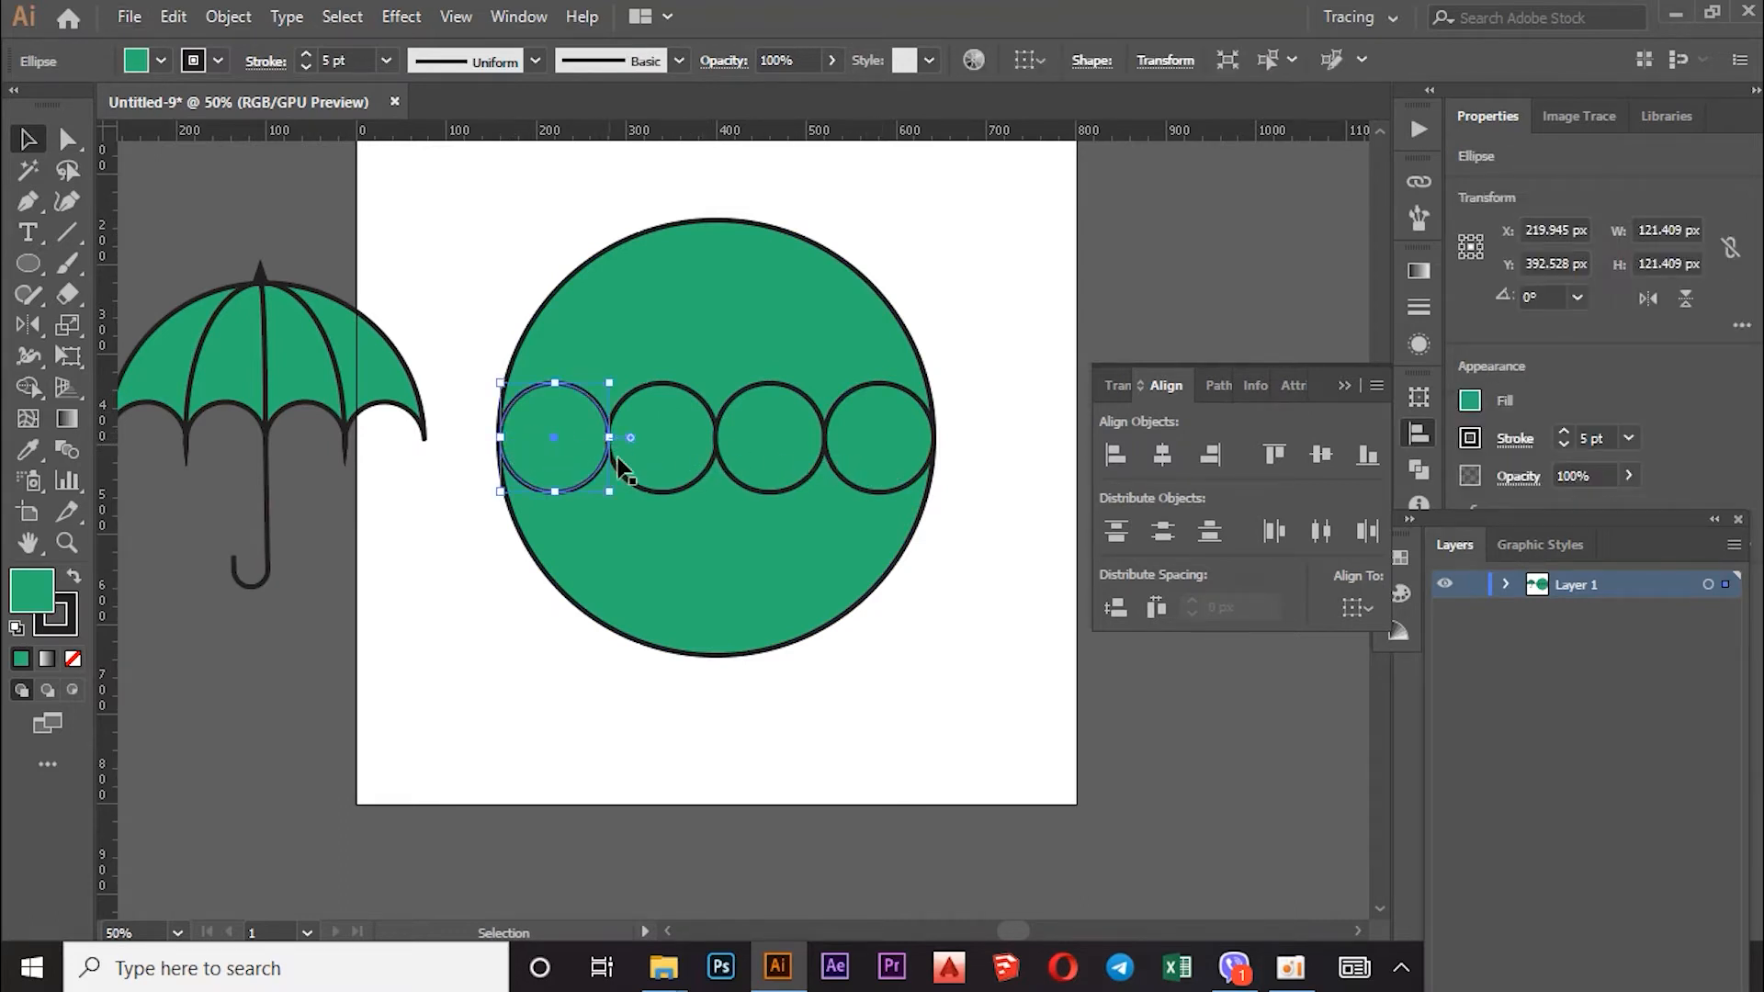
pyautogui.click(584, 654)
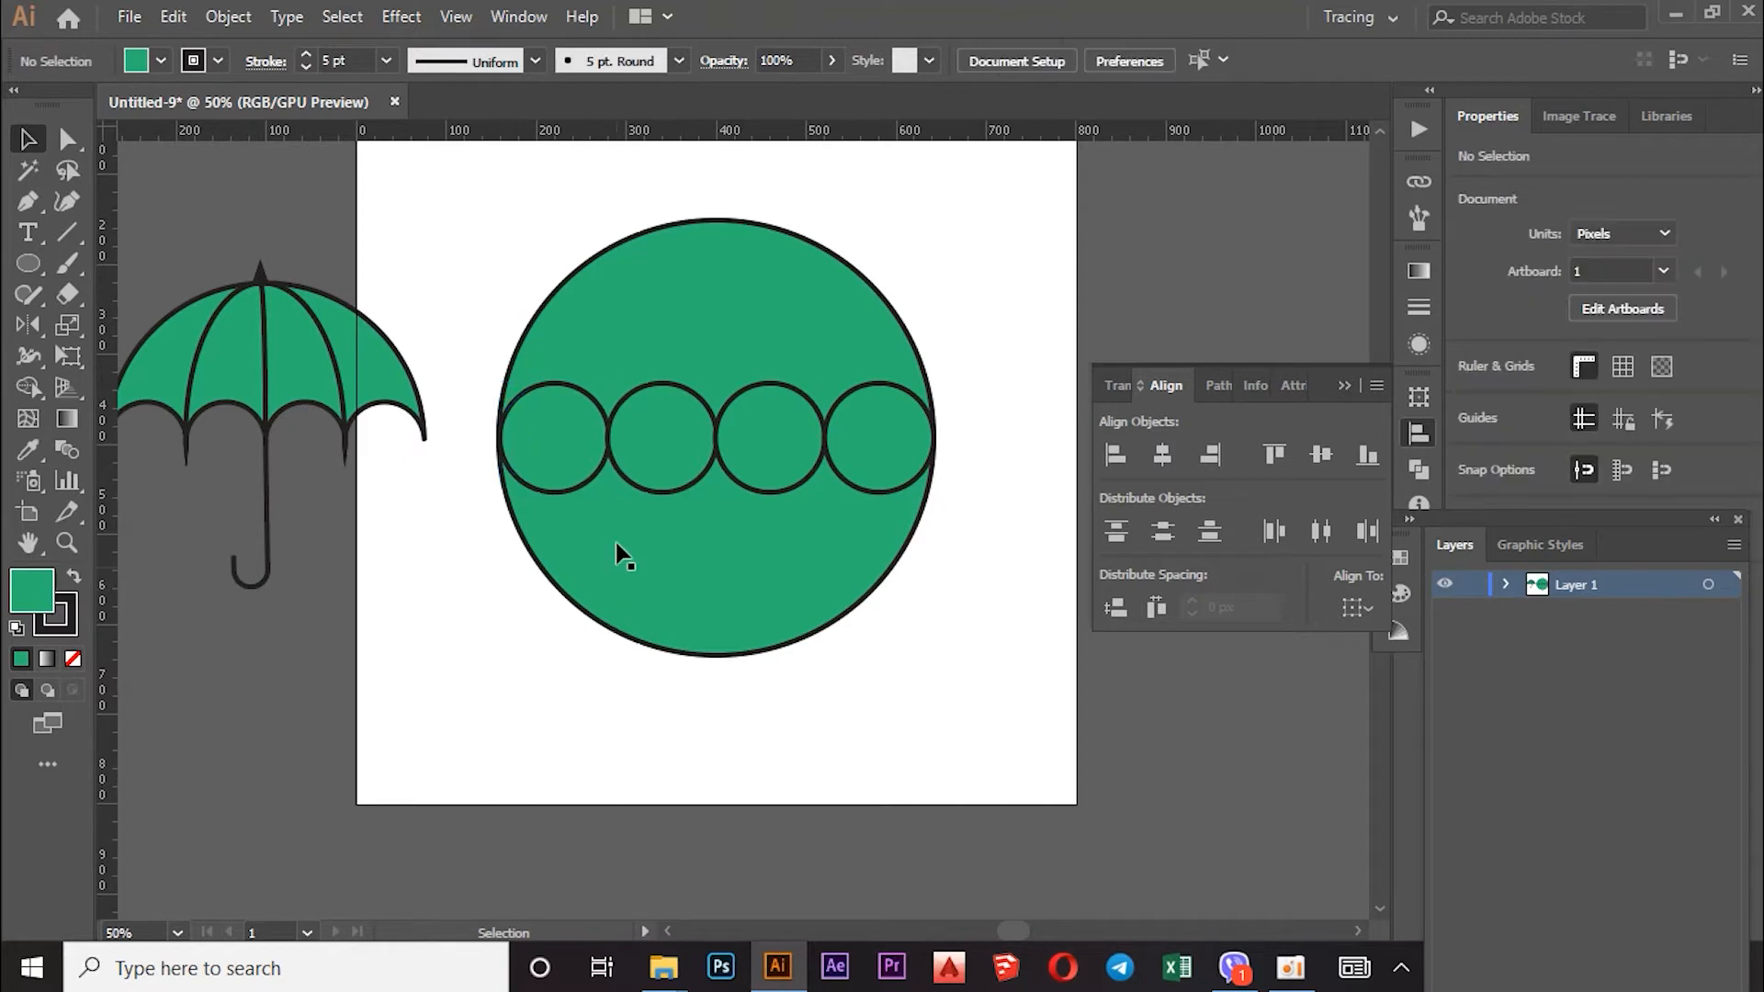
pyautogui.click(615, 462)
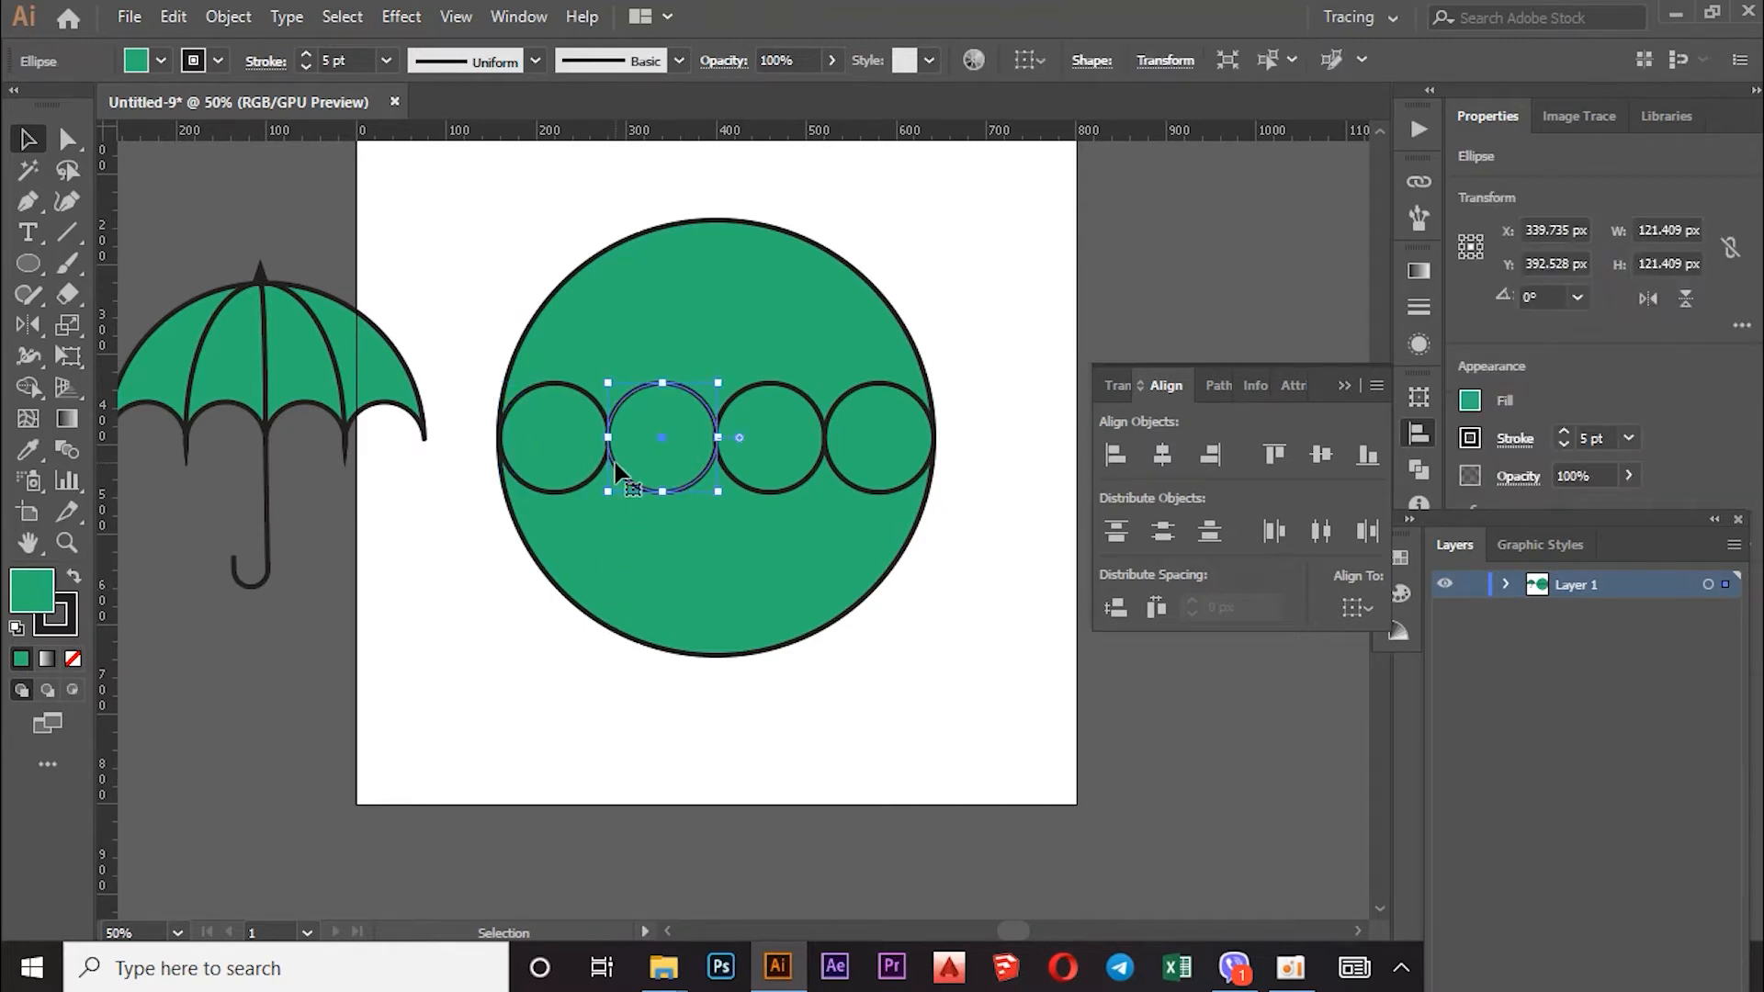
pyautogui.click(726, 479)
pyautogui.click(834, 477)
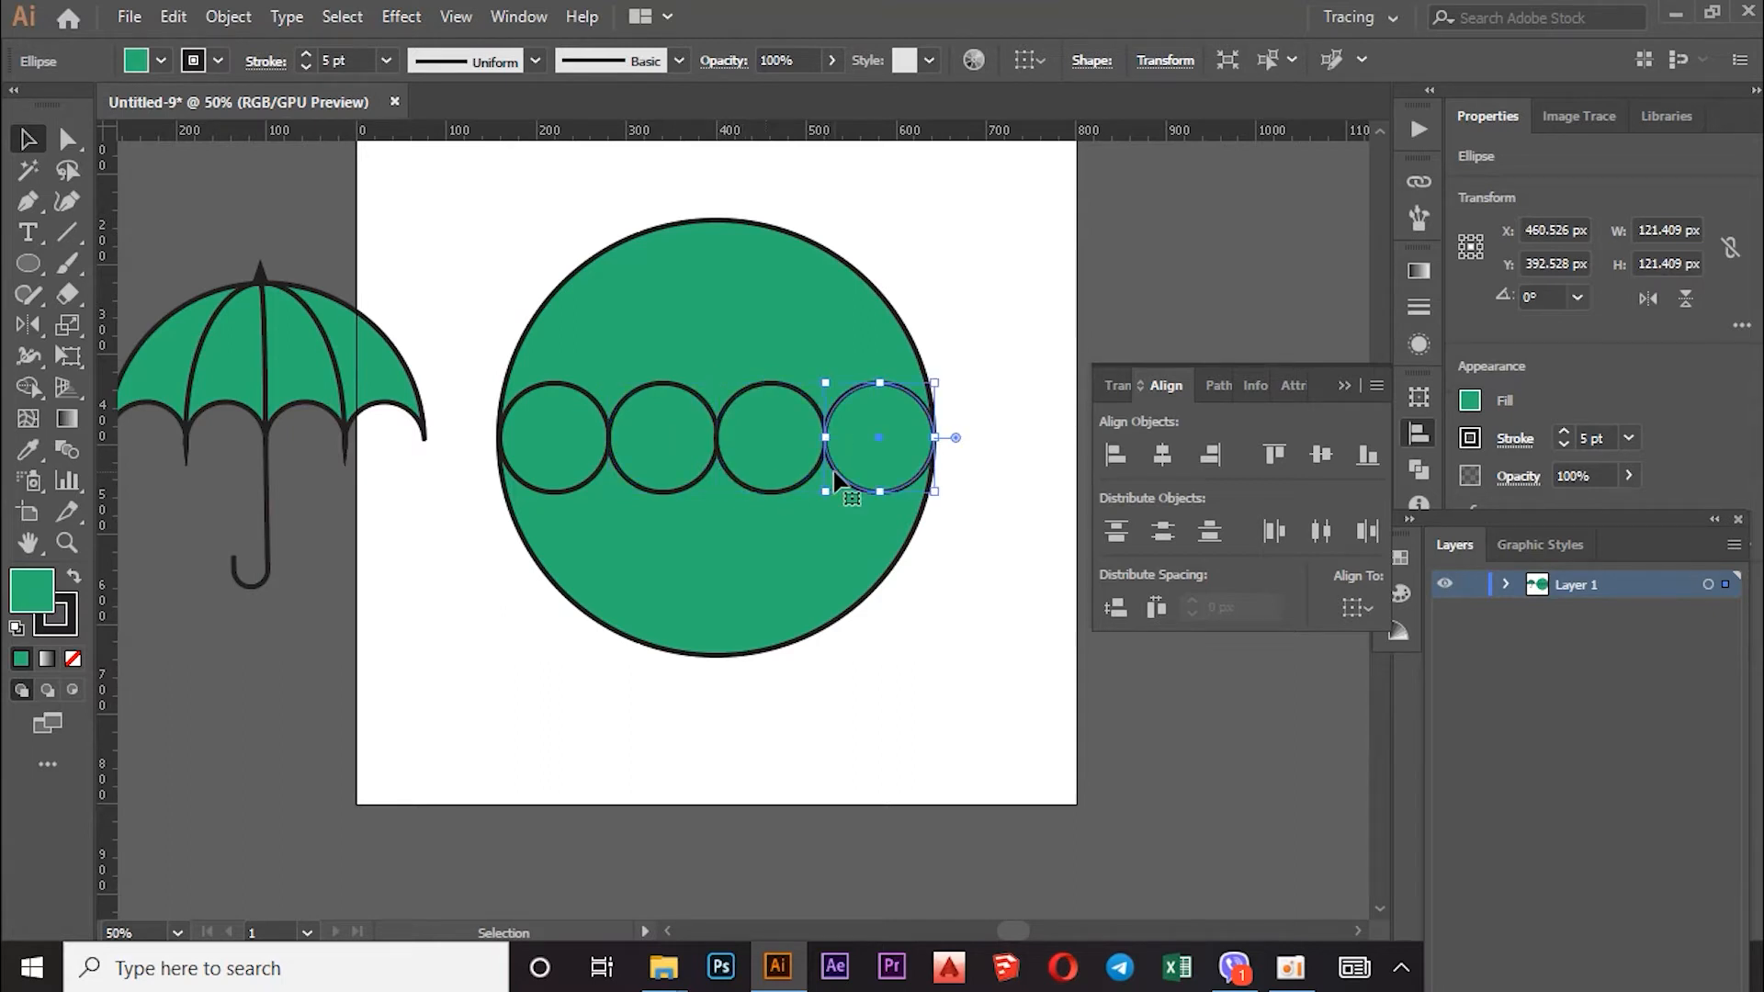
pyautogui.moveTo(929, 267); pyautogui.dragTo(549, 588)
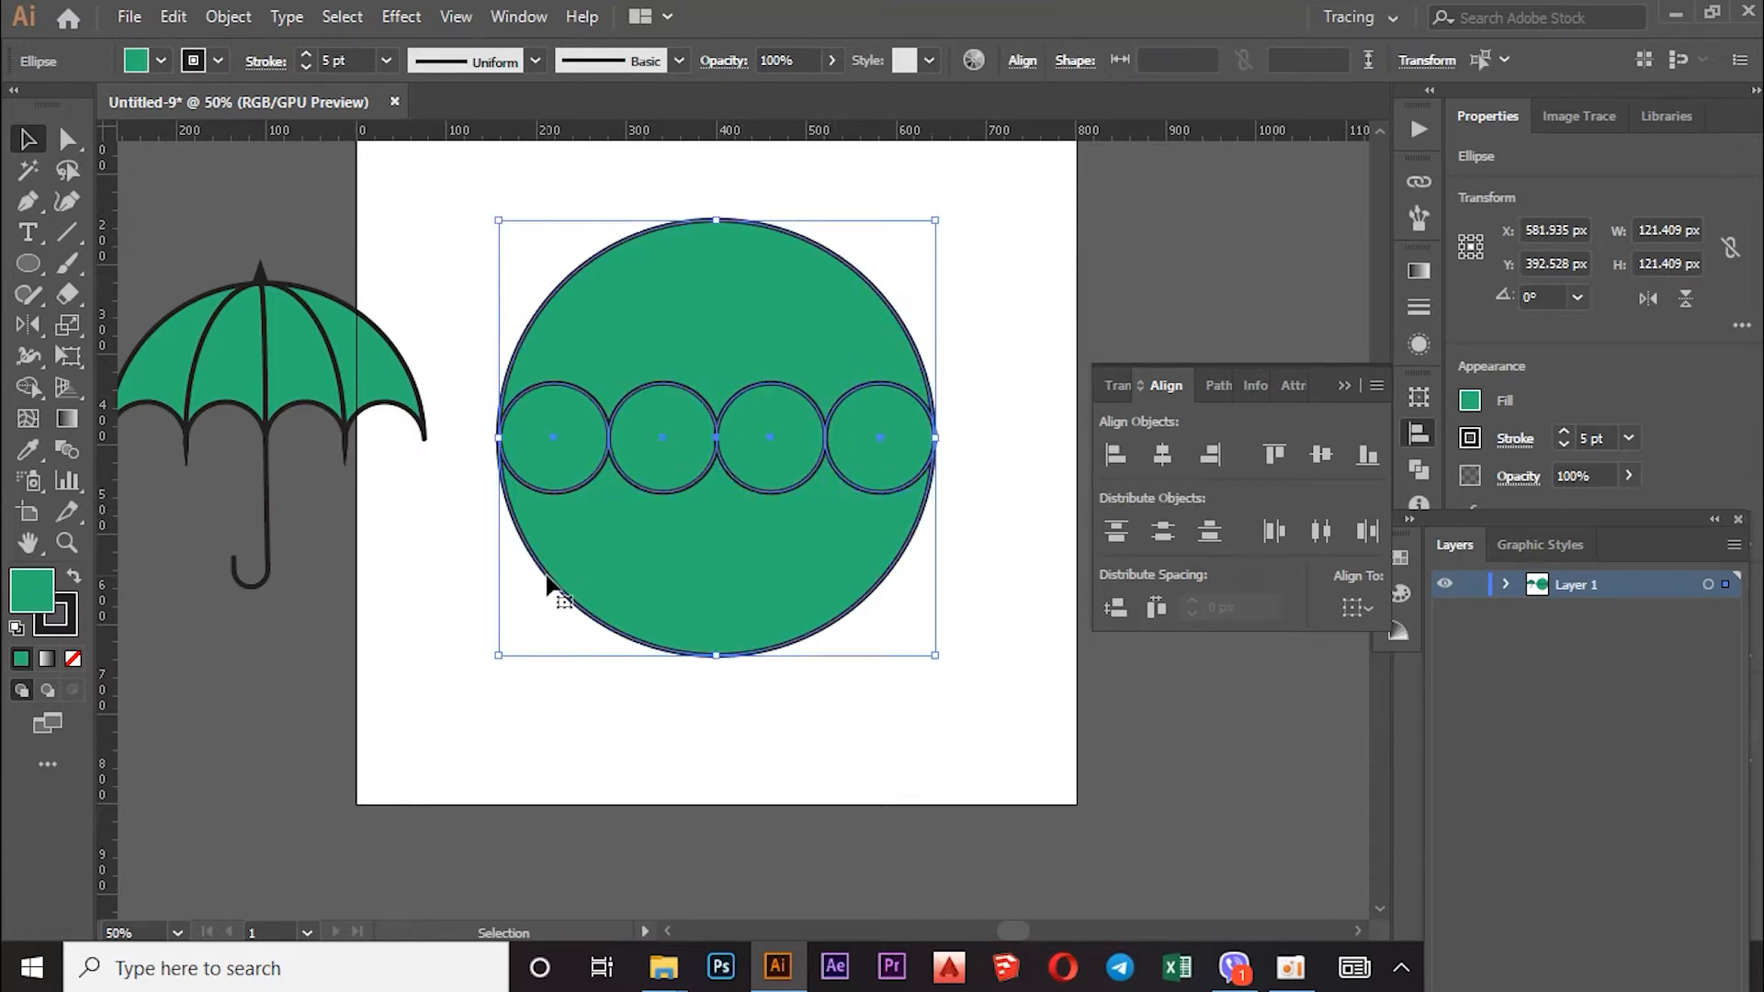
pyautogui.click(28, 387)
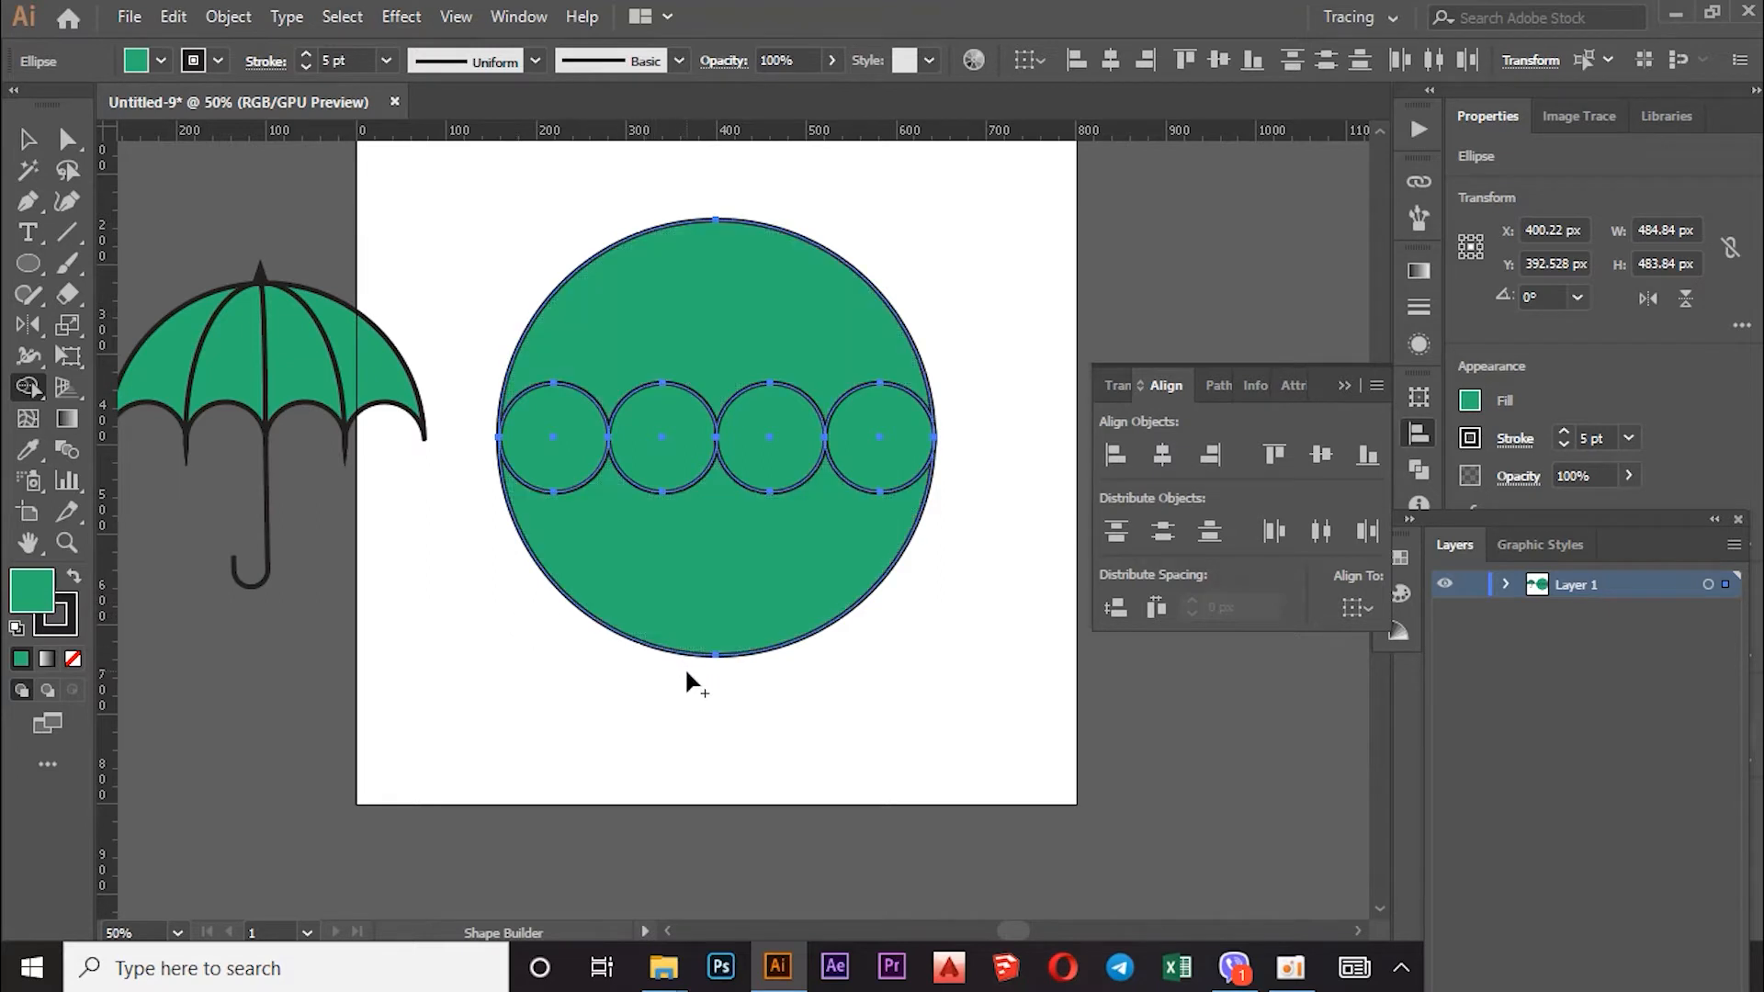
pyautogui.press('v')
# Step: Select the small circles one by one to inspect their positions in the row
pyautogui.click(27, 140)
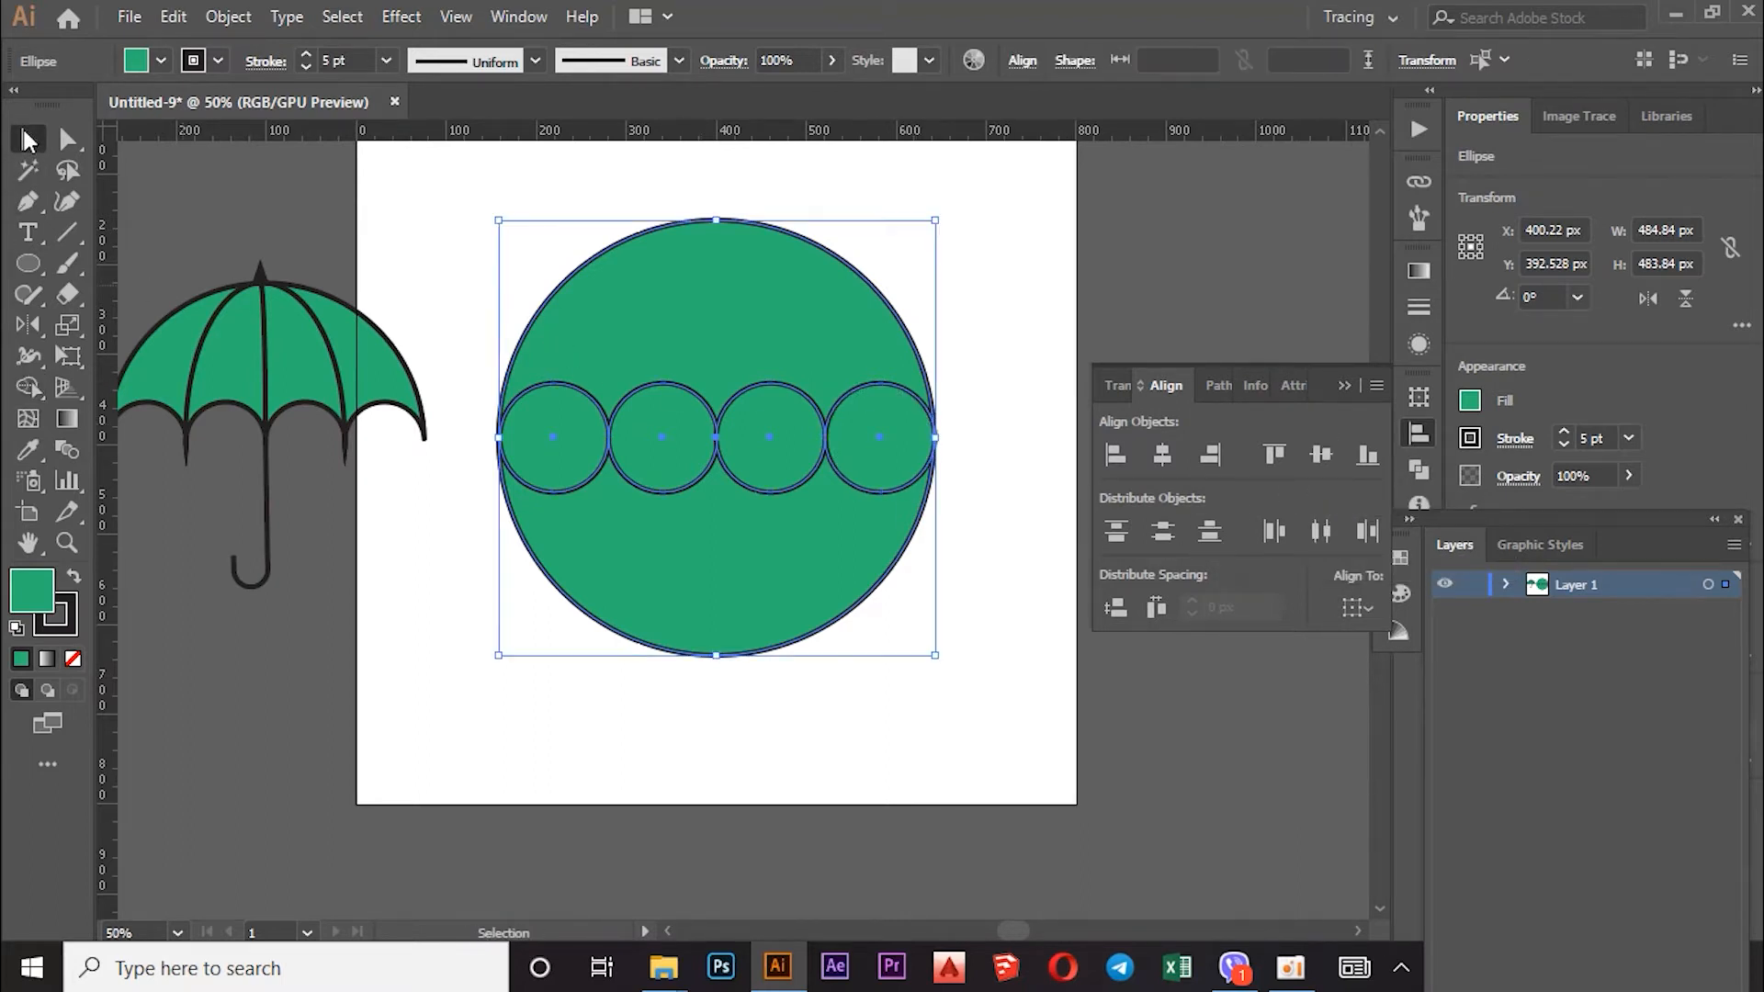
pyautogui.click(467, 302)
pyautogui.click(659, 437)
pyautogui.moveTo(625, 422); pyautogui.dragTo(567, 422)
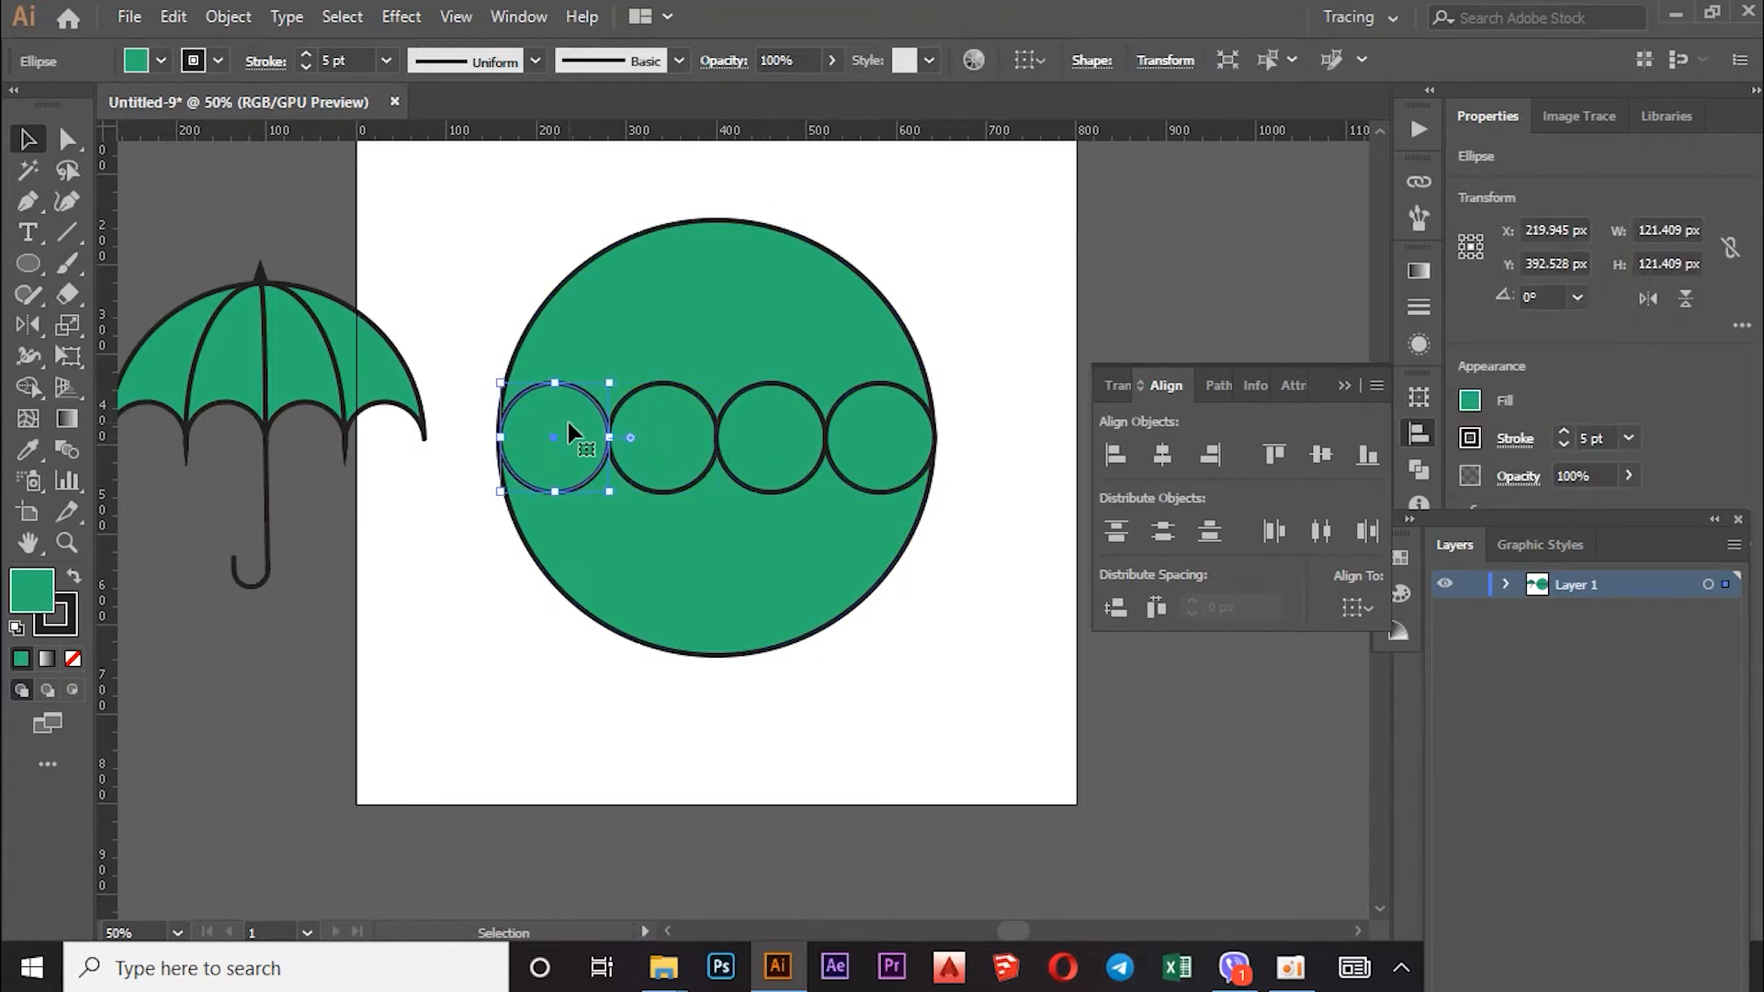
pyautogui.click(793, 440)
pyautogui.click(622, 440)
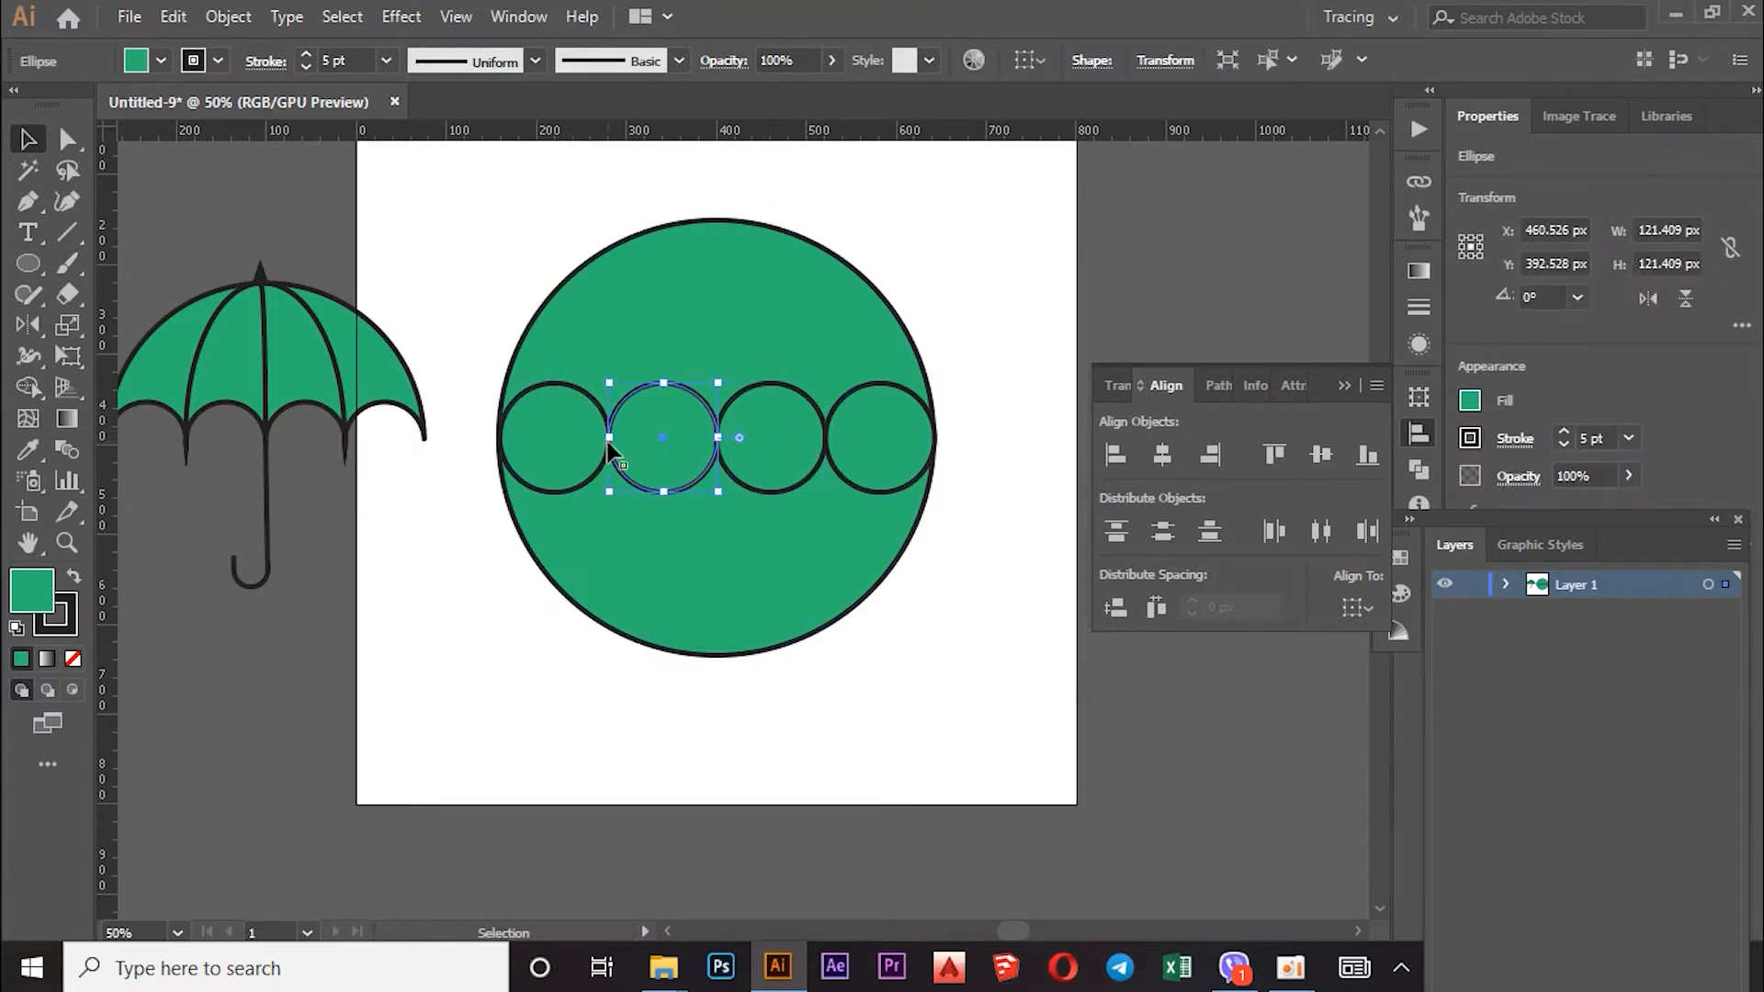
pyautogui.press('a')
# Step: Drag a horizontal ruler guide near the circles to check their alignment, then delete it
pyautogui.hotkey('ctrl', 'r')
pyautogui.press('v')
pyautogui.scroll(3, 618, 168)
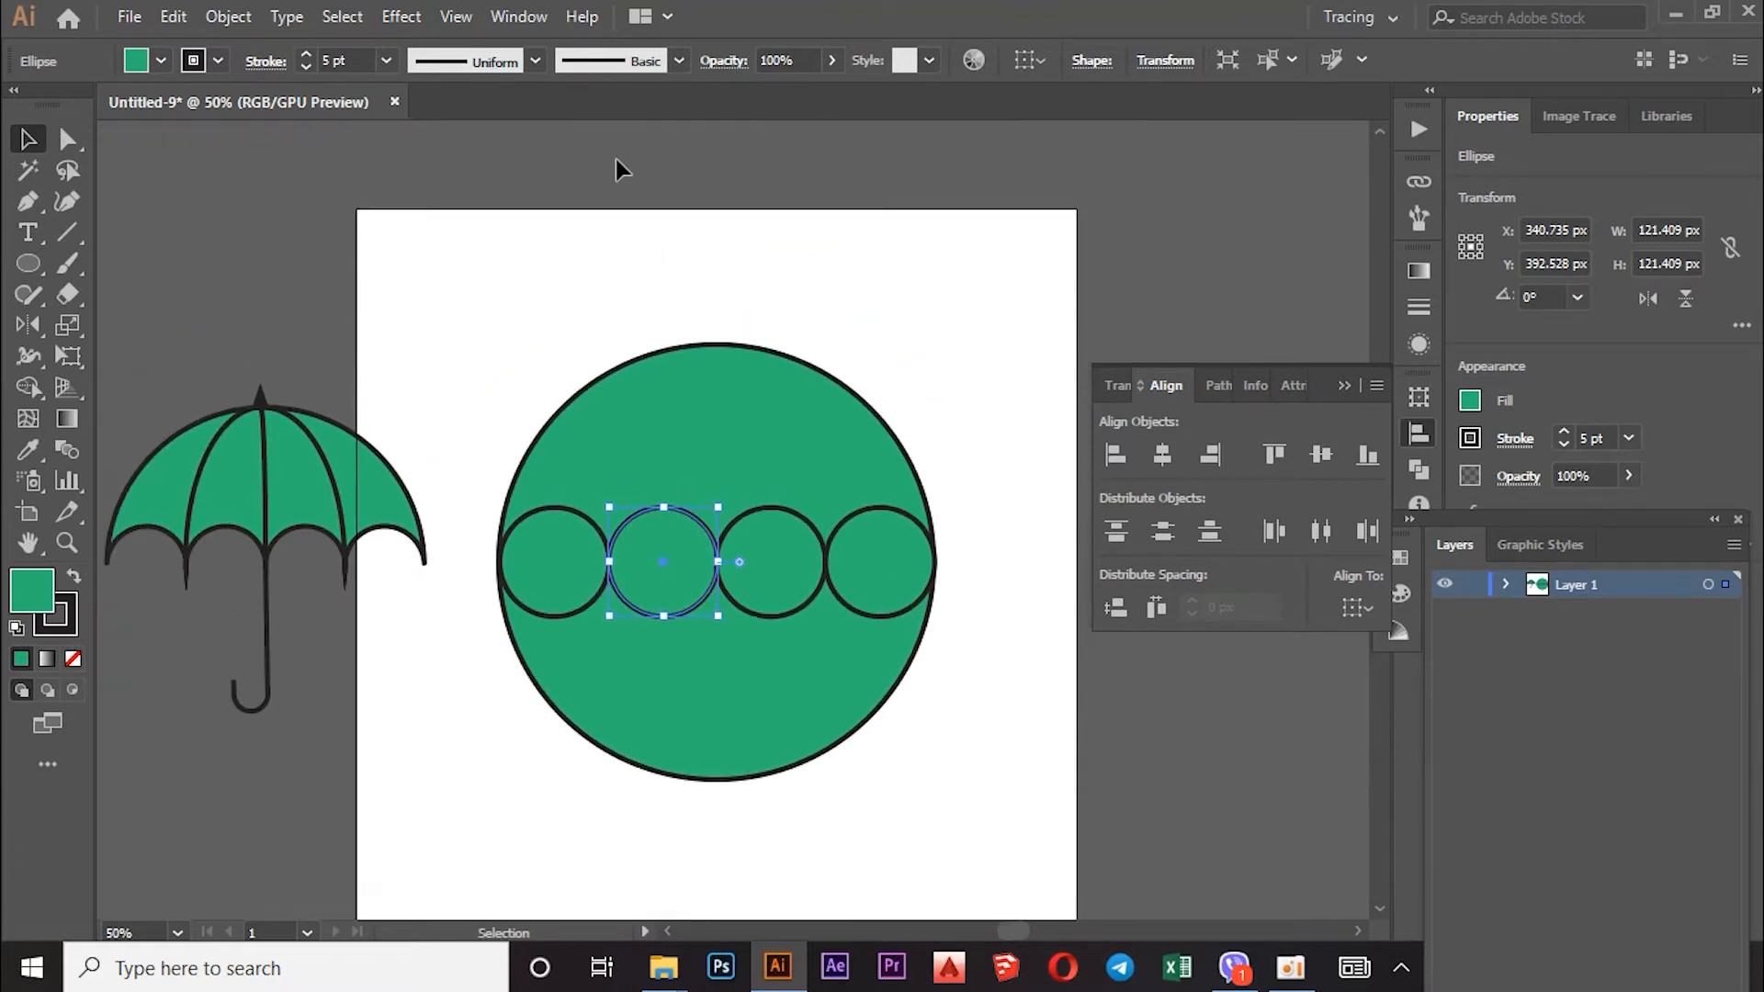
pyautogui.hotkey('ctrl', 'r')
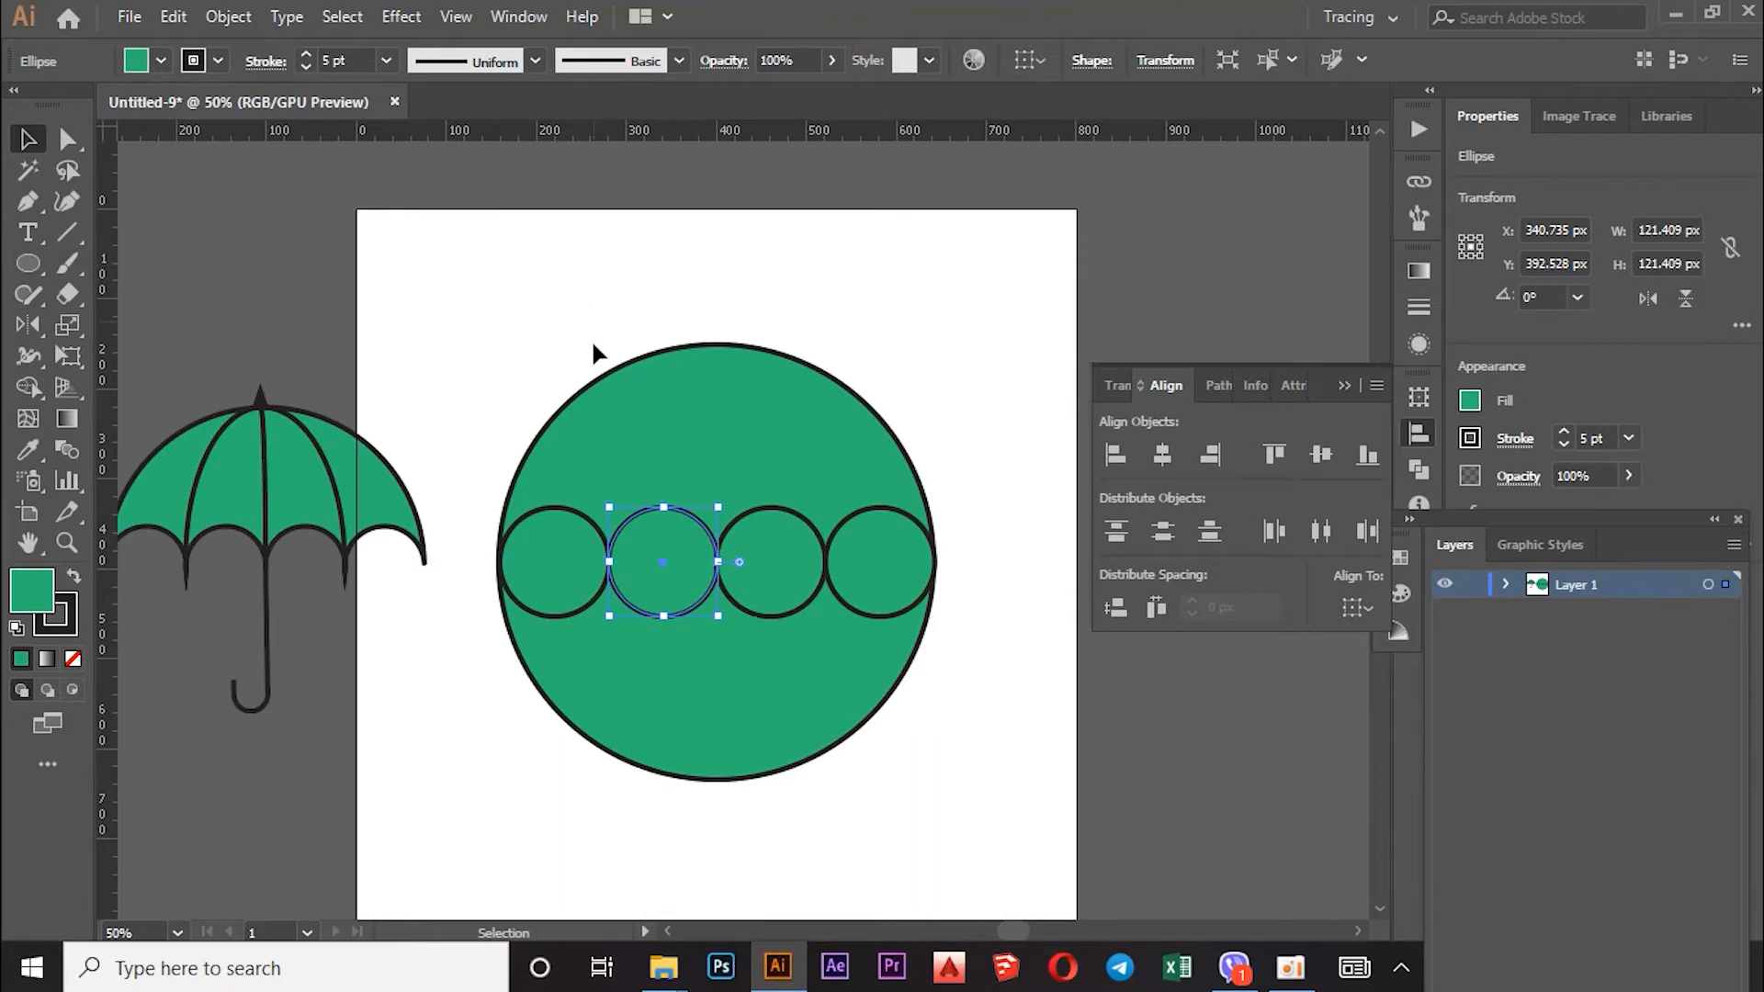
pyautogui.moveTo(667, 142); pyautogui.dragTo(679, 238)
pyautogui.moveTo(687, 518); pyautogui.dragTo(693, 505)
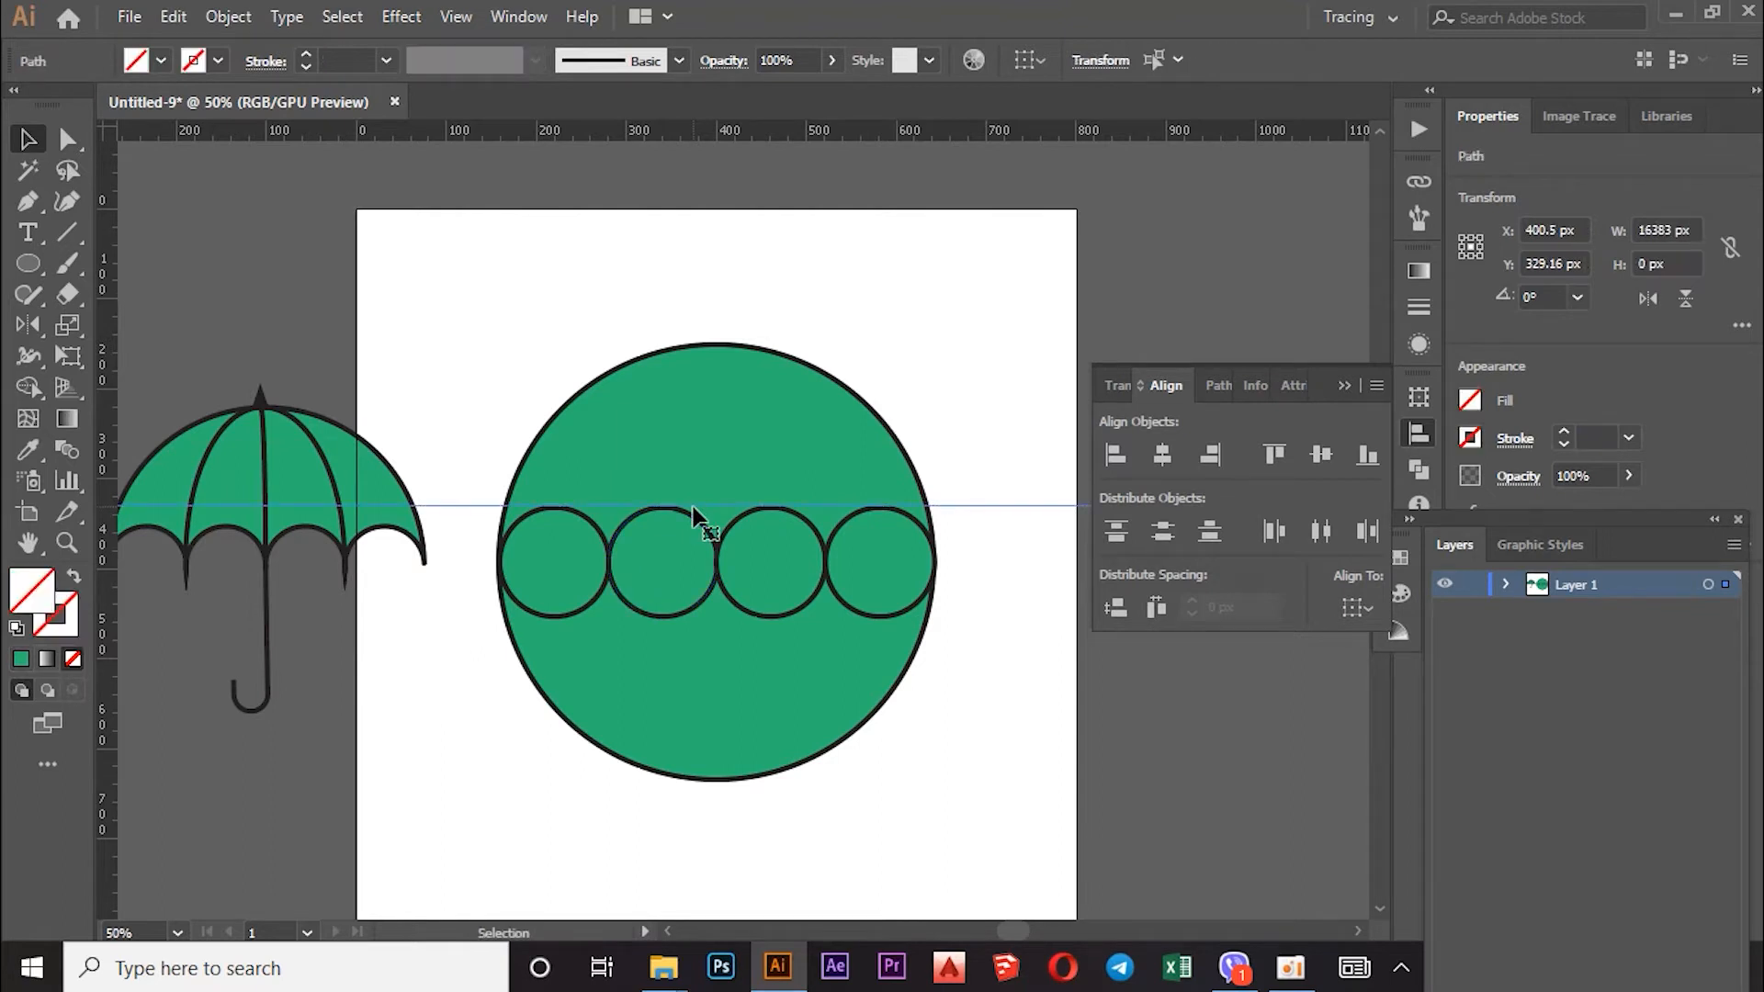
pyautogui.click(697, 294)
pyautogui.moveTo(1009, 505); pyautogui.dragTo(991, 477)
pyautogui.press('Delete')
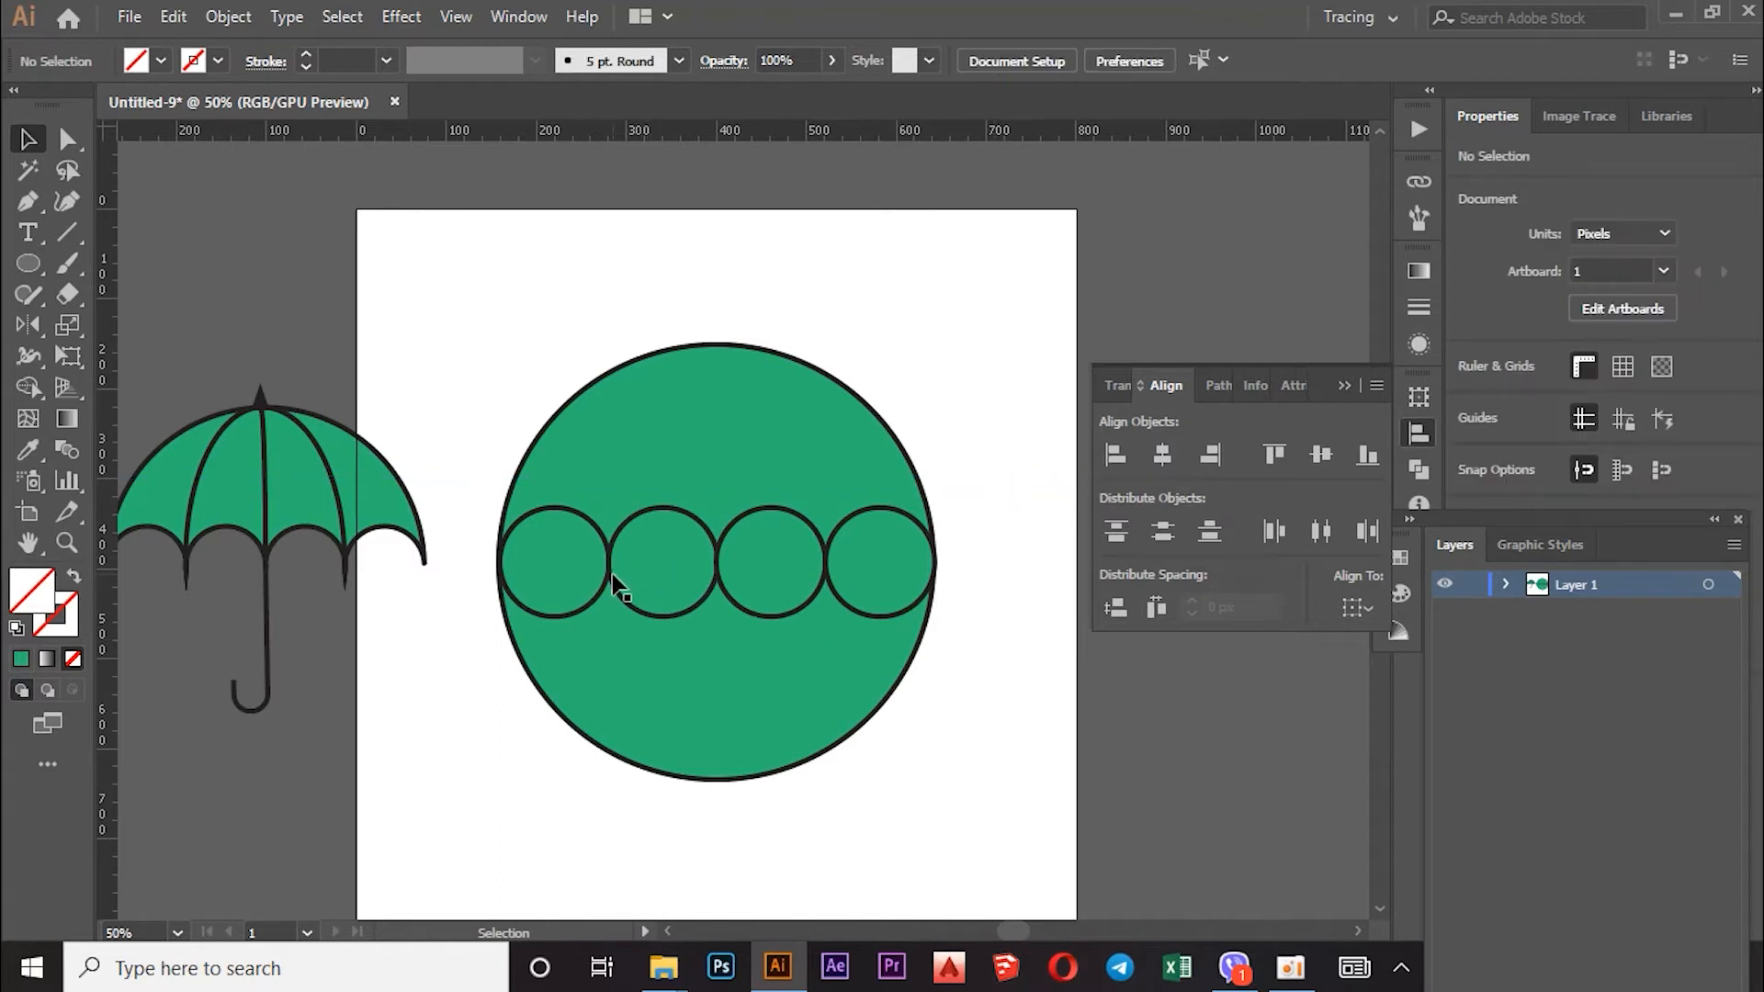
# Step: Nudge the second small circle 2 px left to X 338.735 px
pyautogui.click(614, 586)
pyautogui.press('Left')
pyautogui.press('Left')
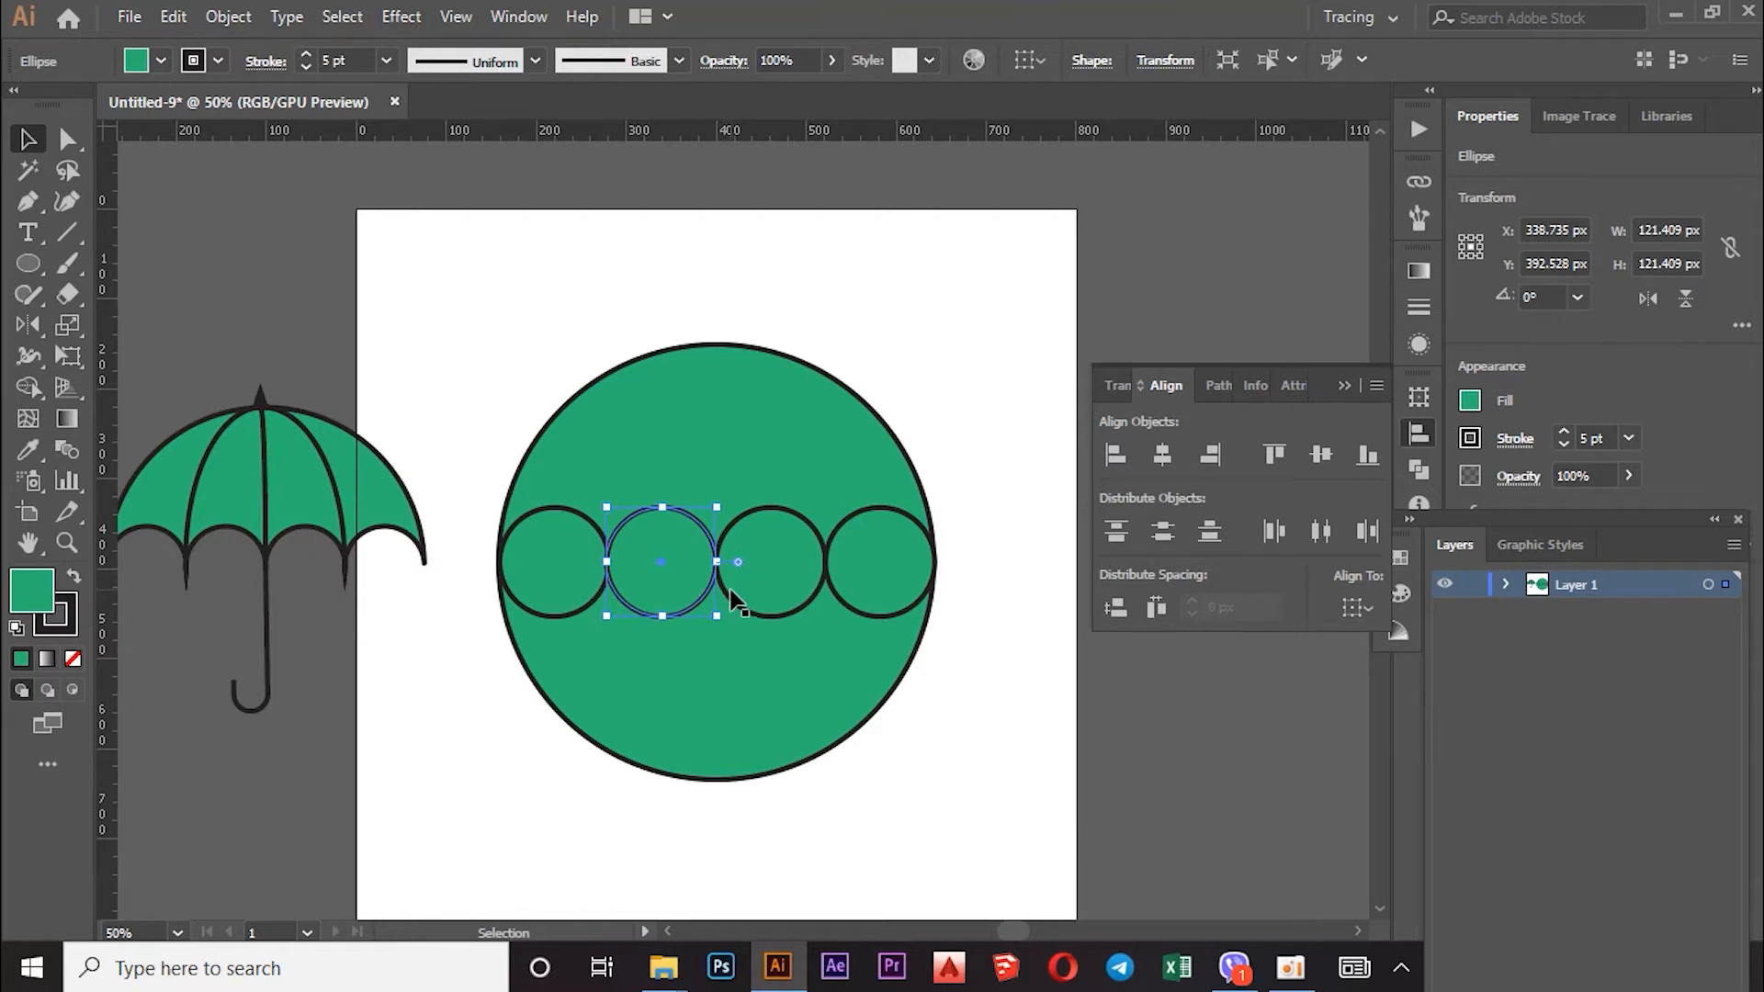
pyautogui.click(733, 605)
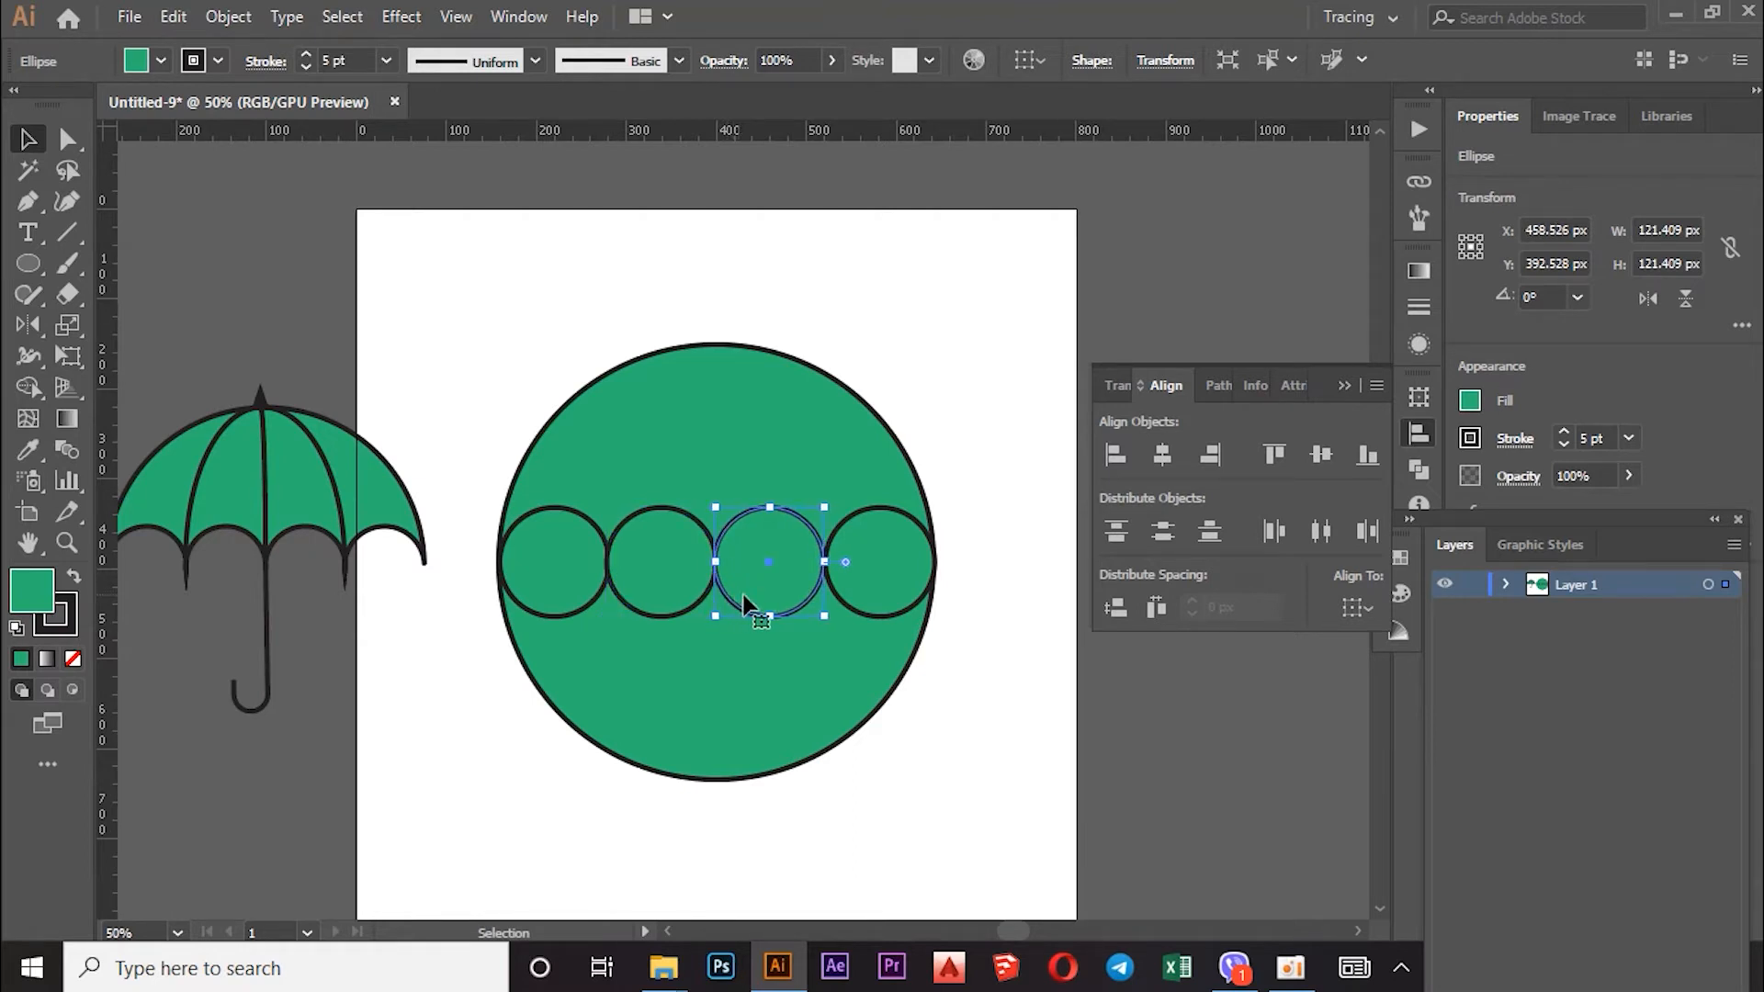
# Step: Nudge the rightmost small circle 2 px to the left
pyautogui.click(841, 608)
pyautogui.press('Left')
pyautogui.press('Left')
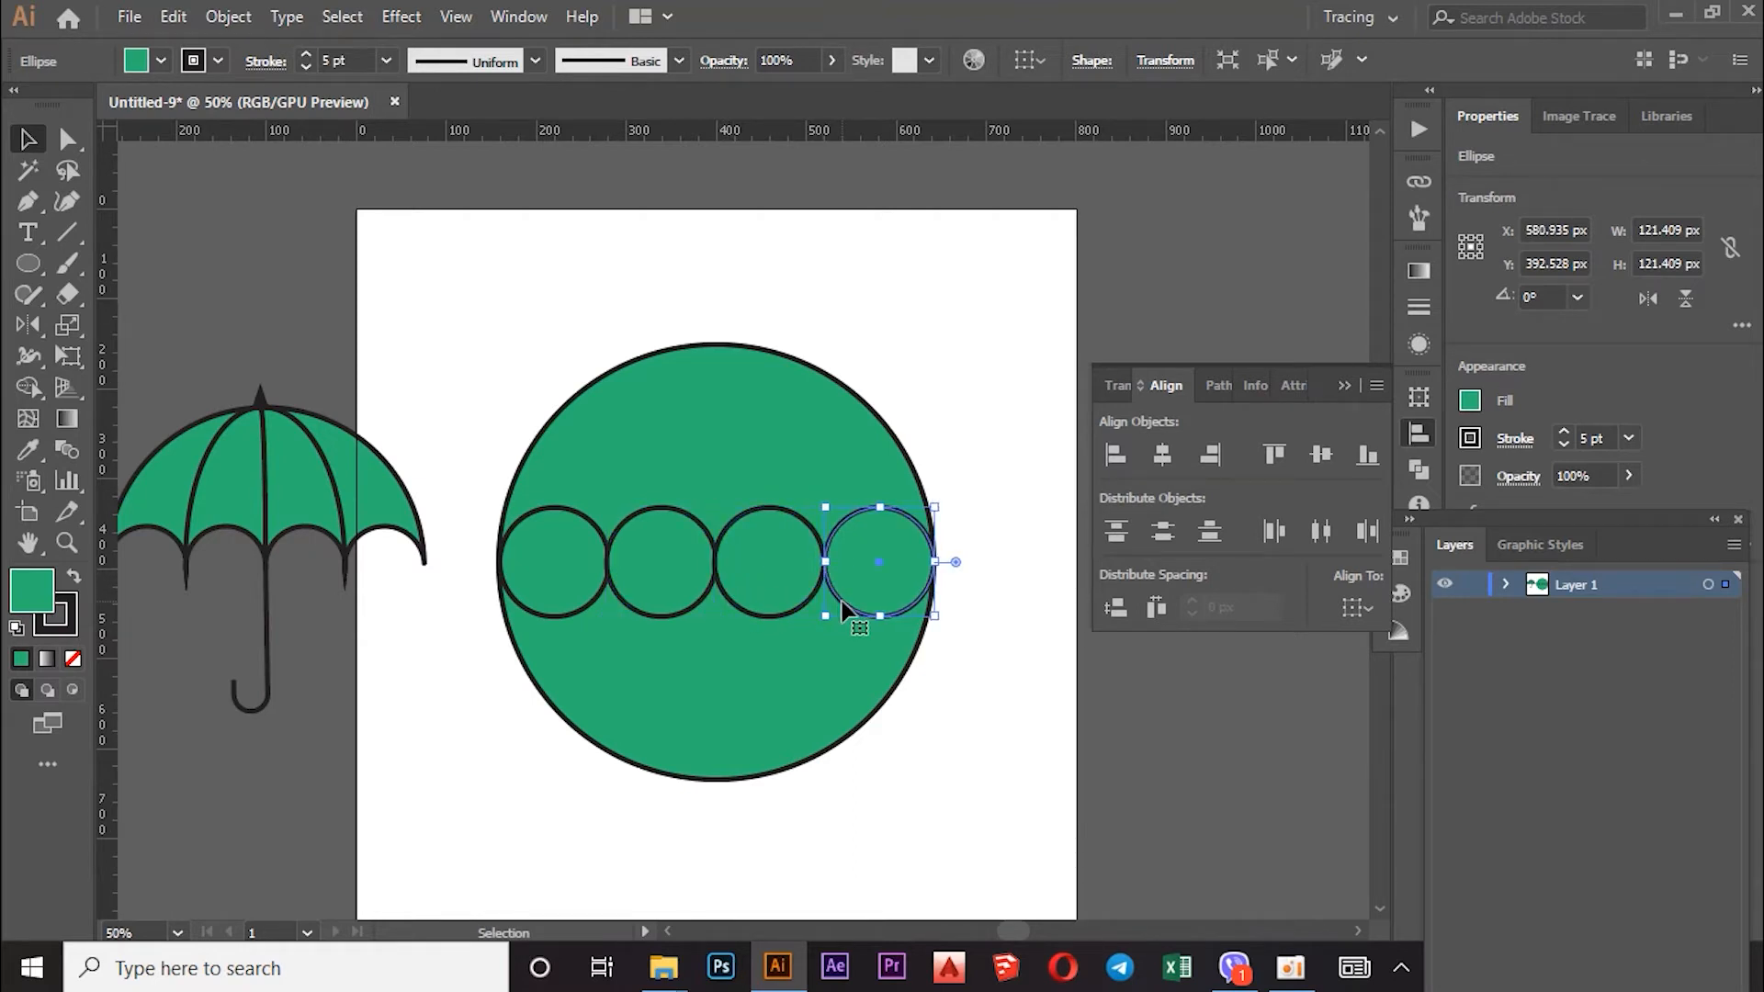
pyautogui.click(964, 450)
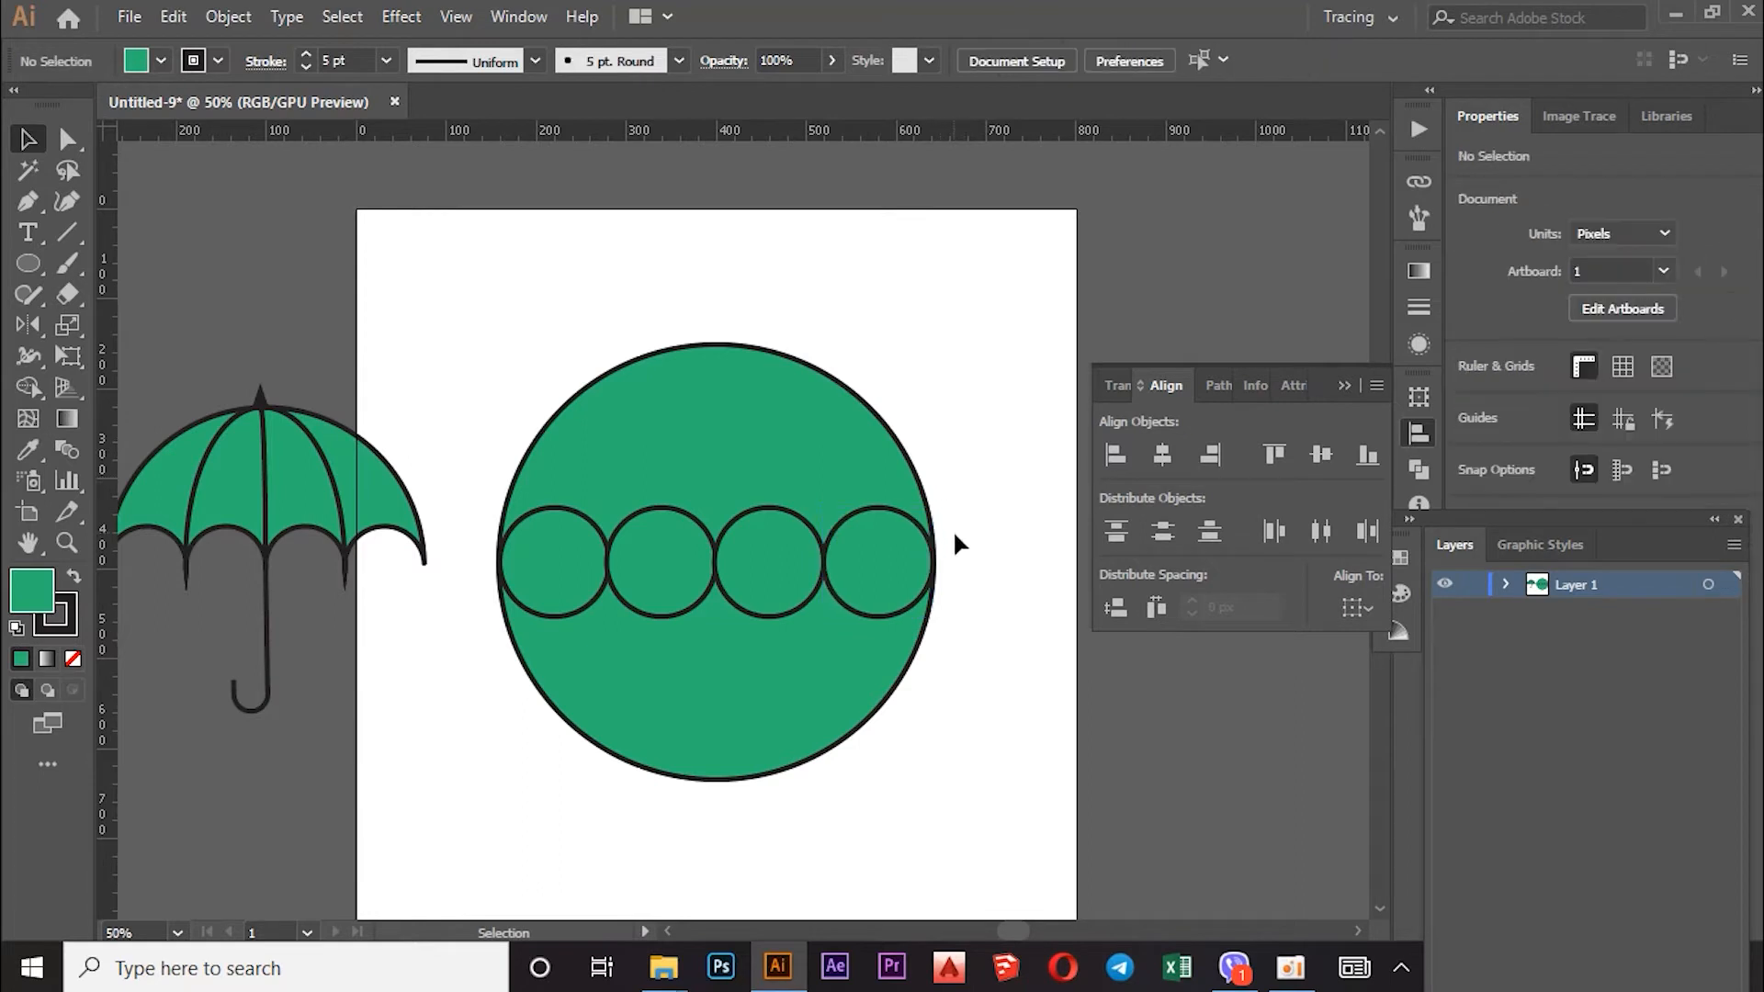
# Step: Stretch the row of four circles to 483.84 px wide, about 122.025 px per circle
pyautogui.click(568, 548)
pyautogui.keyDown('shift'); pyautogui.click(690, 570); pyautogui.keyUp('shift')
pyautogui.keyDown('shift'); pyautogui.click(763, 568); pyautogui.keyUp('shift')
pyautogui.keyDown('shift'); pyautogui.click(863, 558); pyautogui.keyUp('shift')
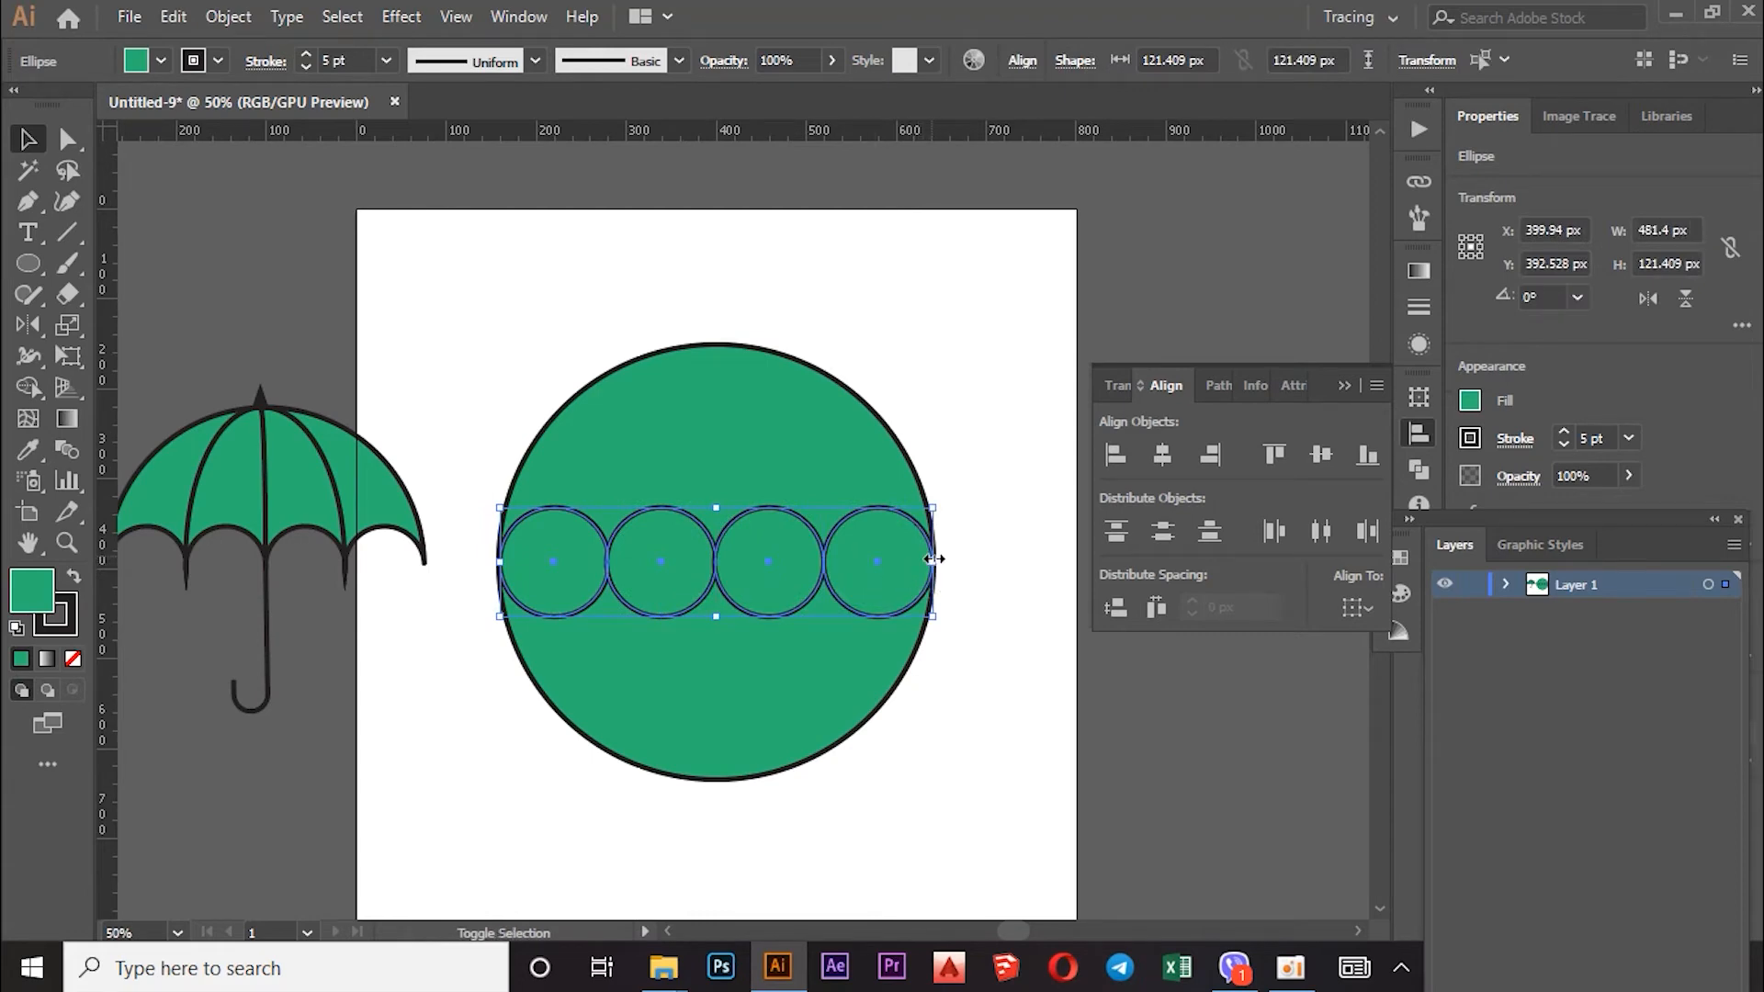
pyautogui.moveTo(935, 559); pyautogui.dragTo(939, 559)
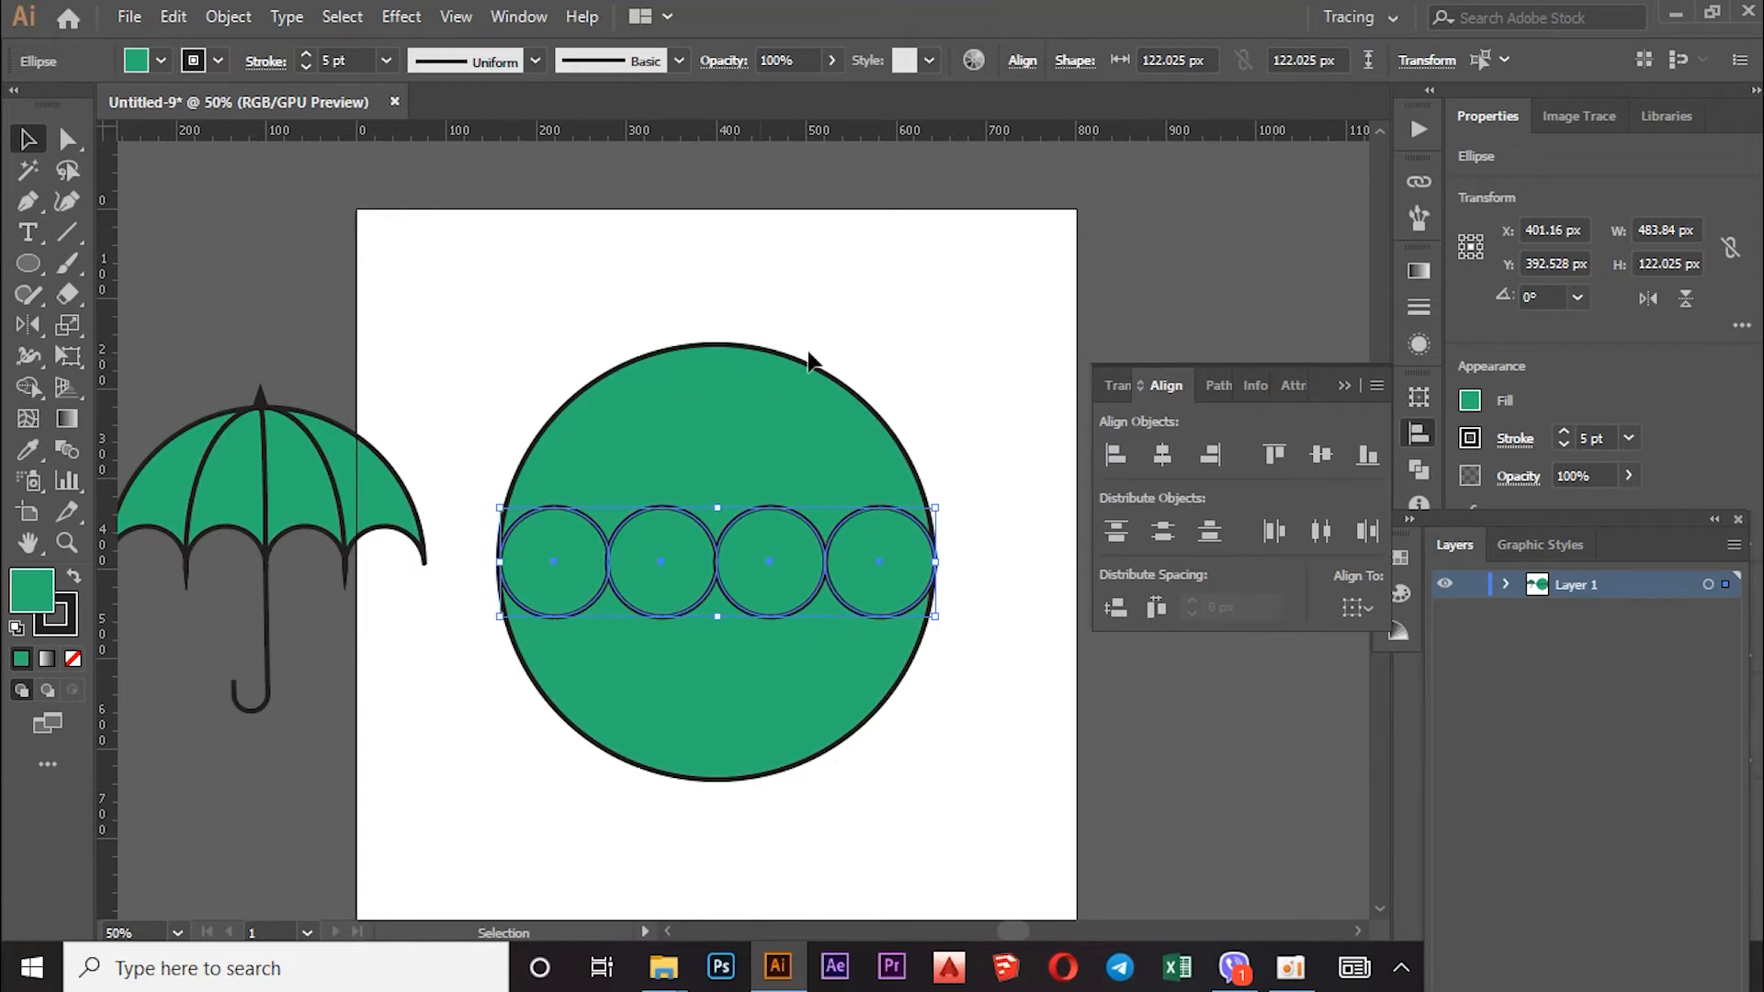
pyautogui.keyDown('shift'); pyautogui.click(630, 664); pyautogui.keyUp('shift')
pyautogui.click(28, 387)
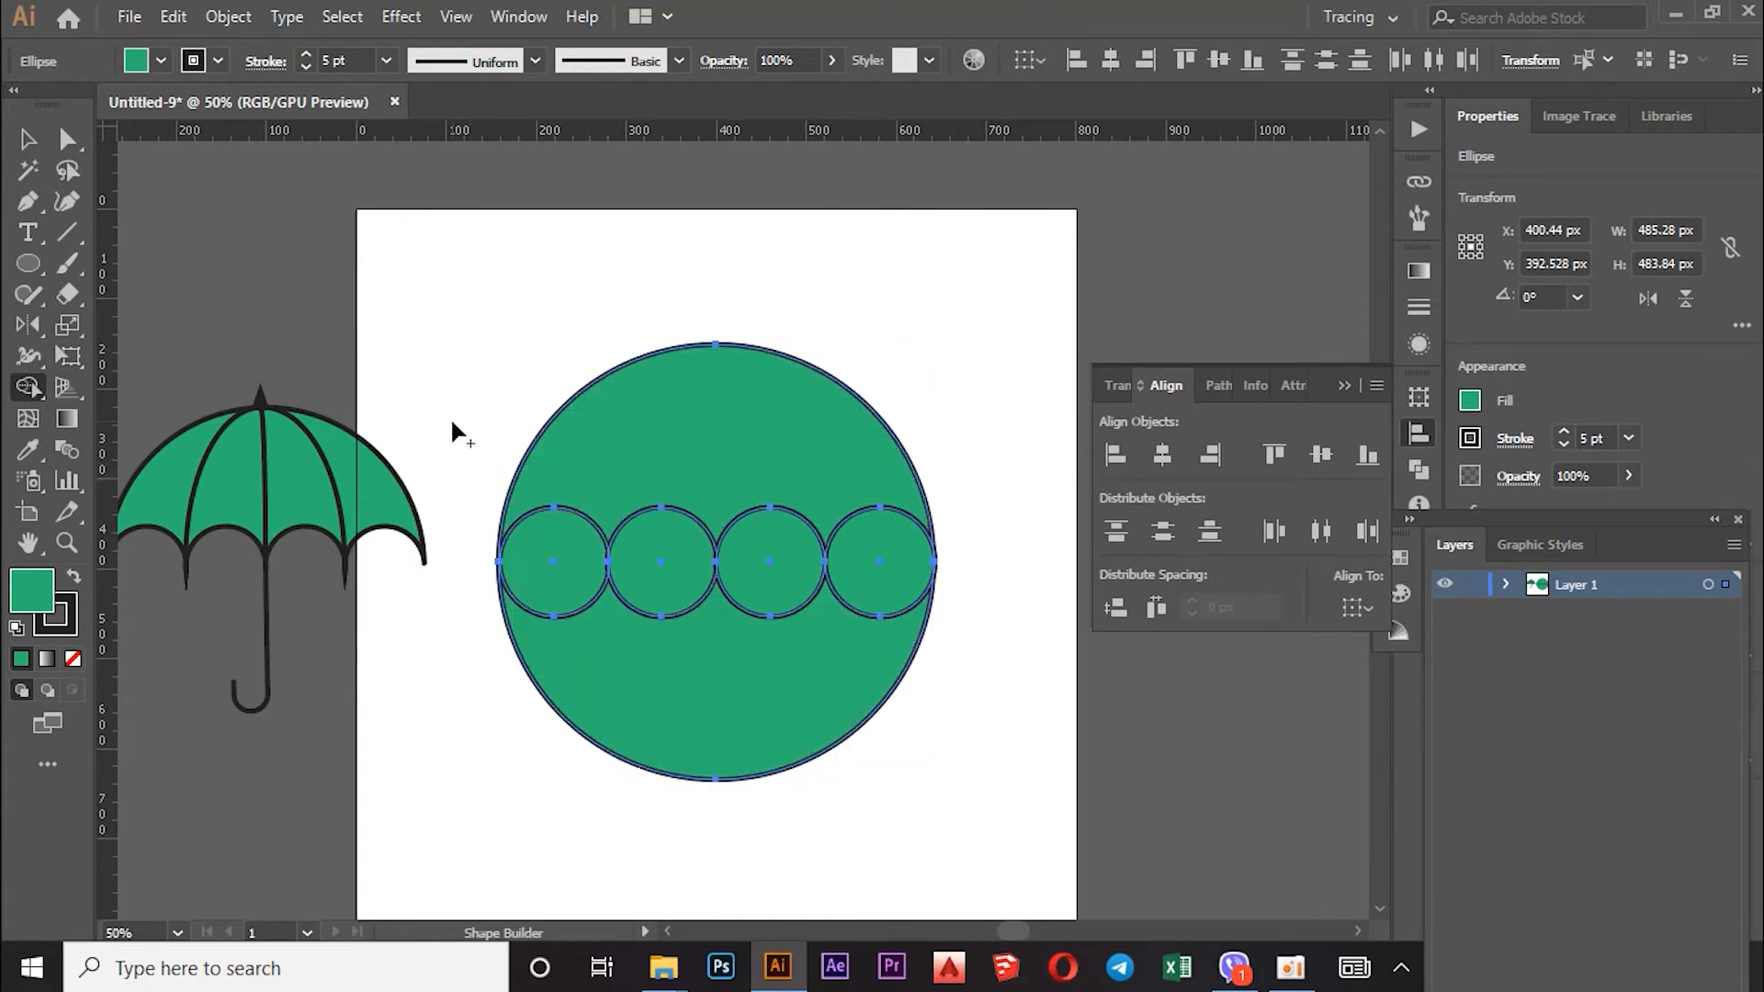
# Step: Select the four small circles and stretch the row's left and right edges outward
pyautogui.press('v')
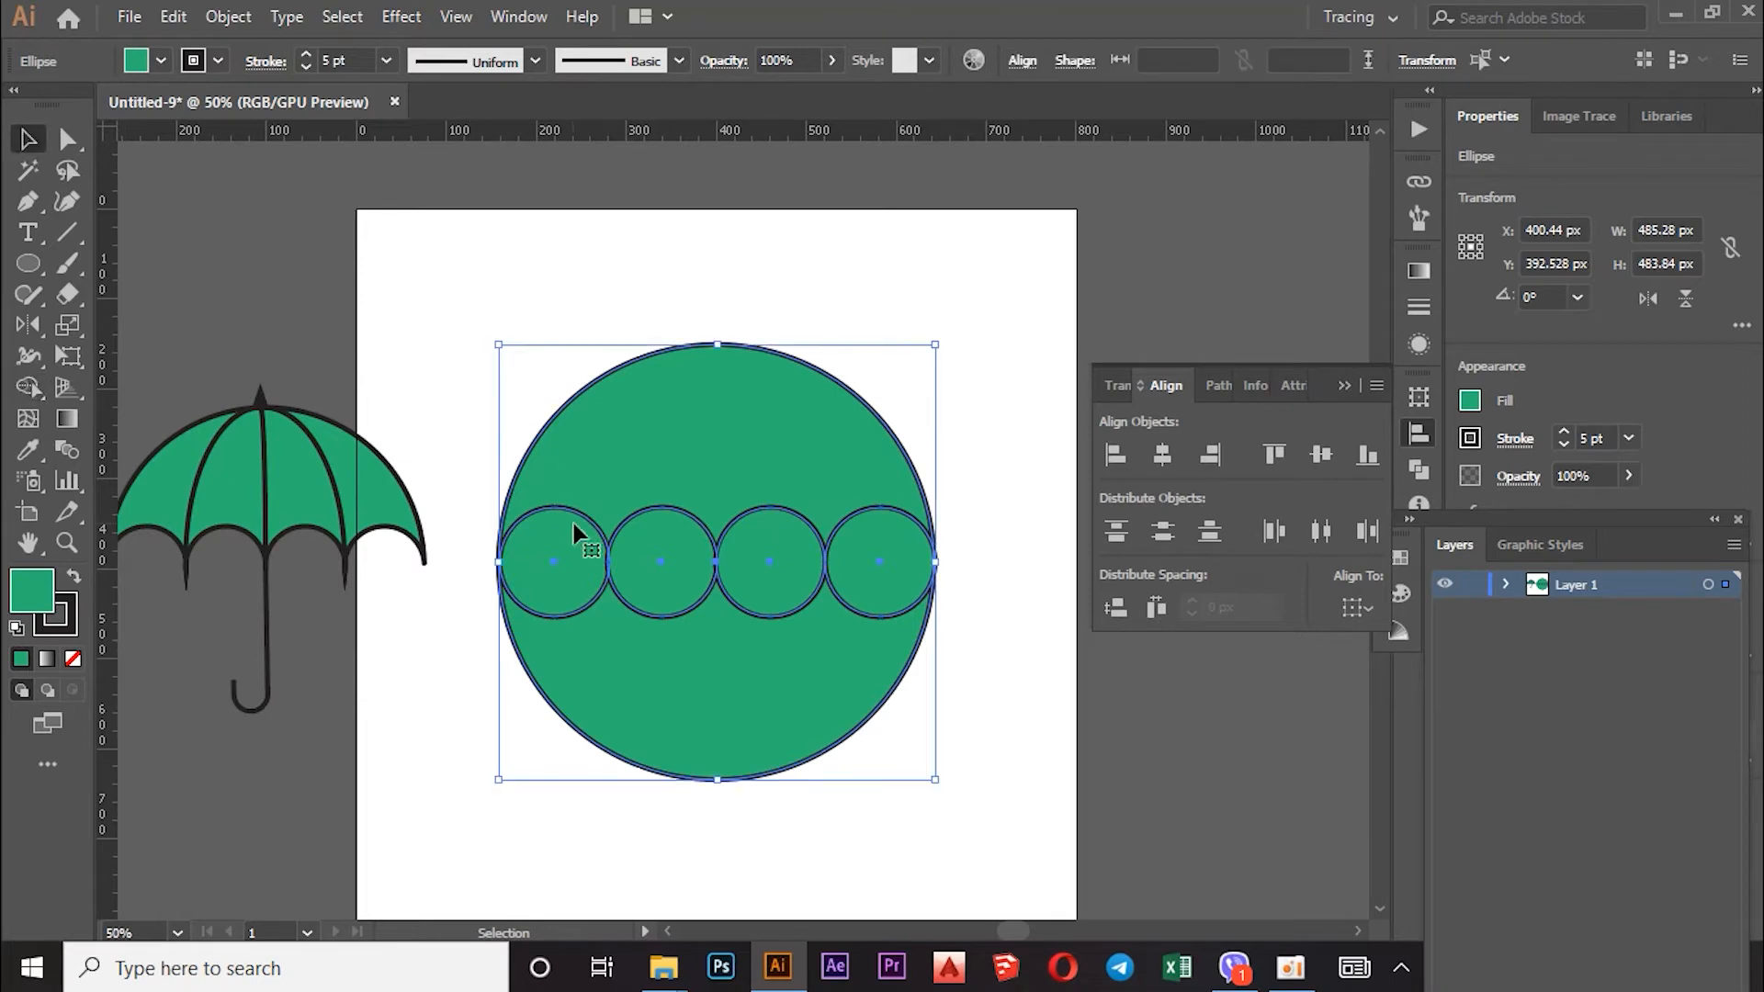
pyautogui.click(471, 449)
pyautogui.click(559, 583)
pyautogui.keyDown('shift'); pyautogui.click(643, 566); pyautogui.keyUp('shift')
pyautogui.keyDown('shift'); pyautogui.click(790, 570); pyautogui.keyUp('shift')
pyautogui.keyDown('shift'); pyautogui.click(875, 566); pyautogui.keyUp('shift')
pyautogui.moveTo(497, 563); pyautogui.dragTo(493, 563)
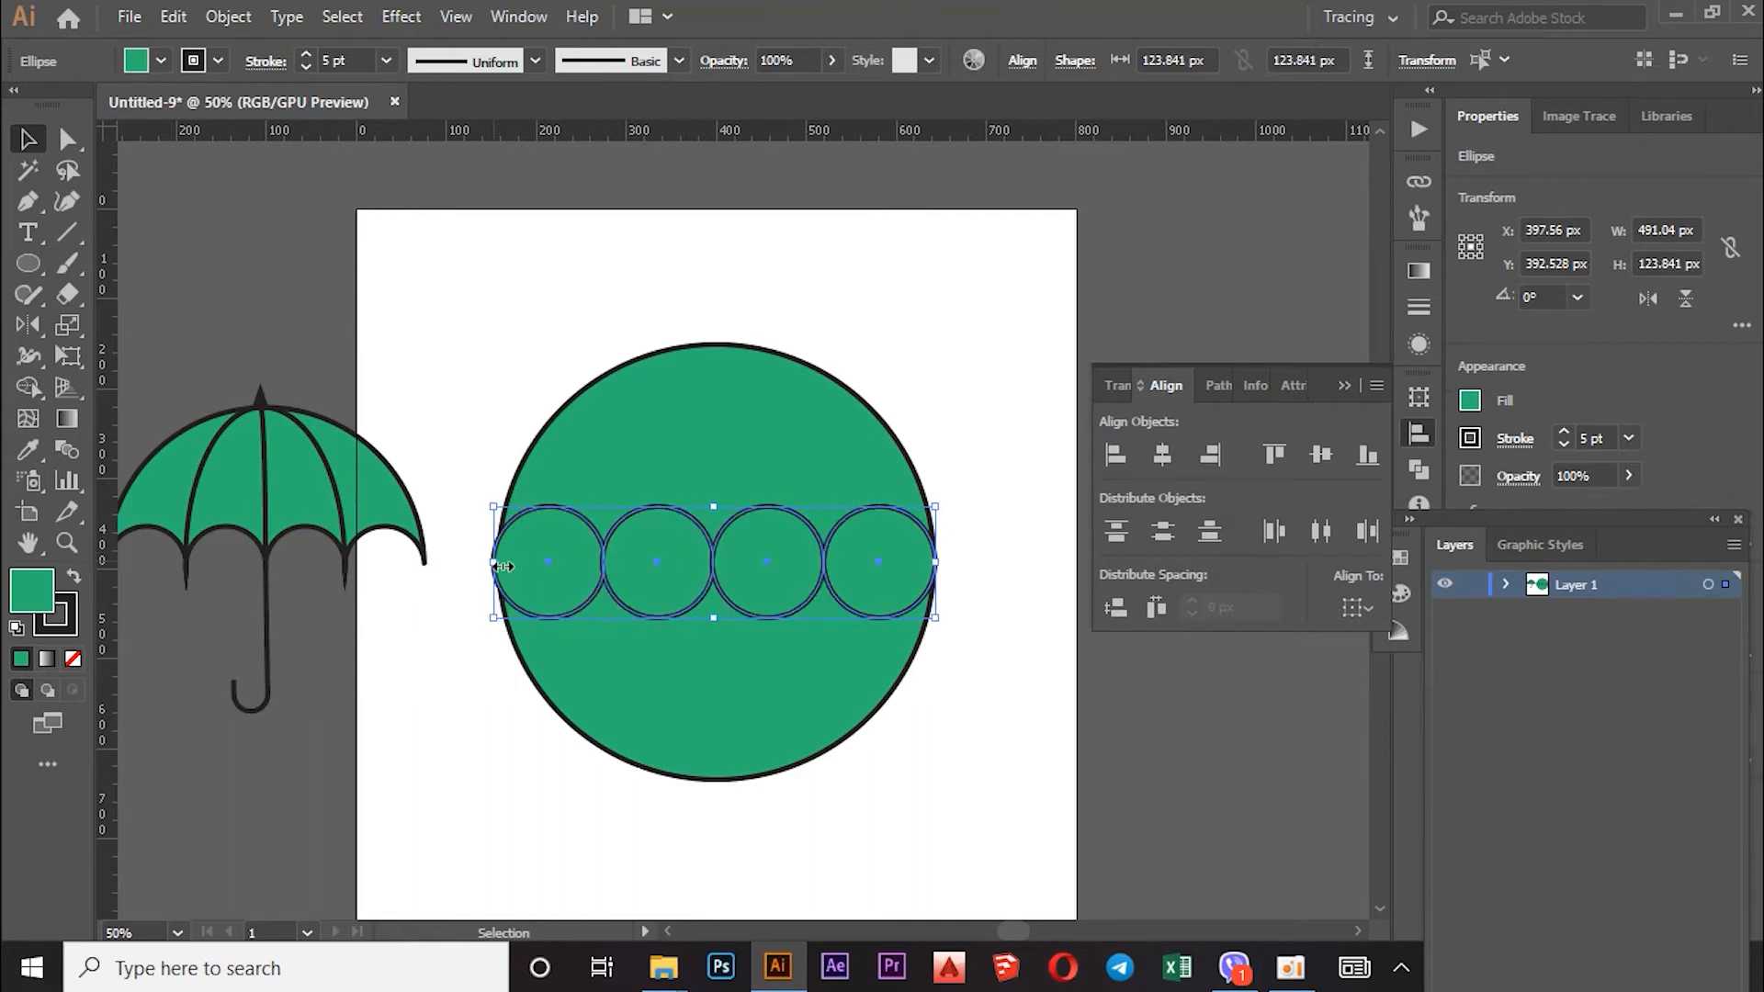
pyautogui.moveTo(935, 560); pyautogui.dragTo(938, 561)
pyautogui.keyDown('shift'); pyautogui.click(531, 722); pyautogui.keyUp('shift')
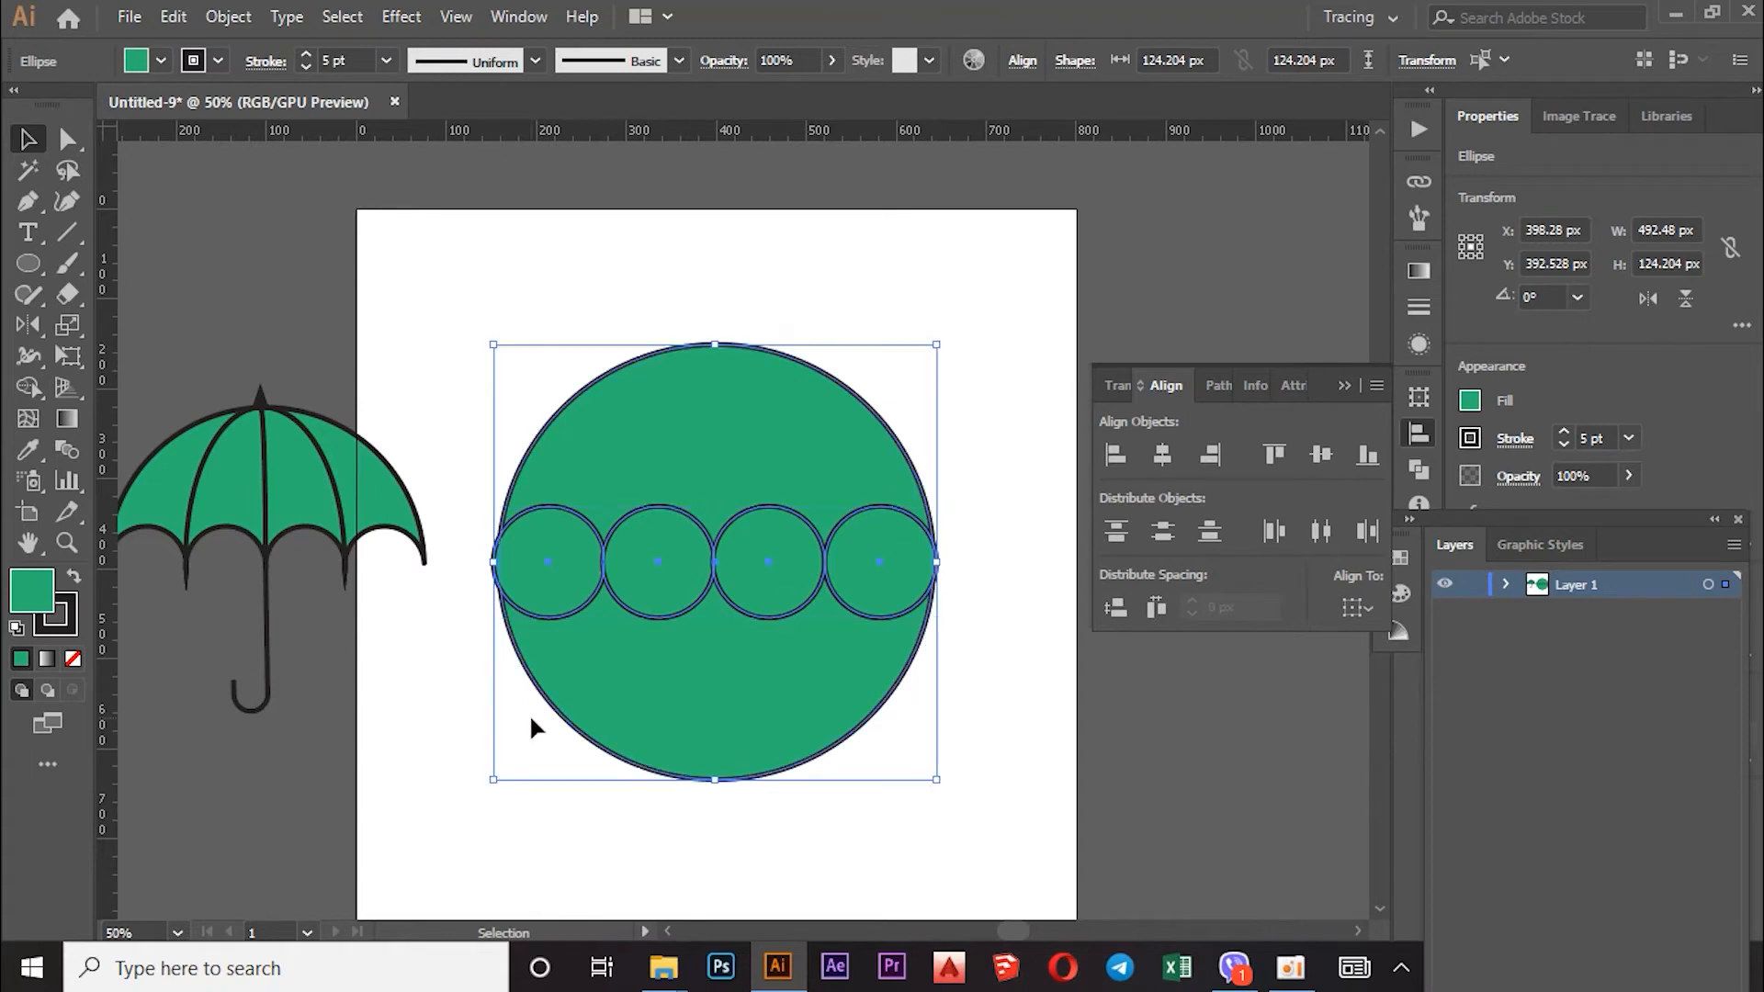
pyautogui.click(34, 384)
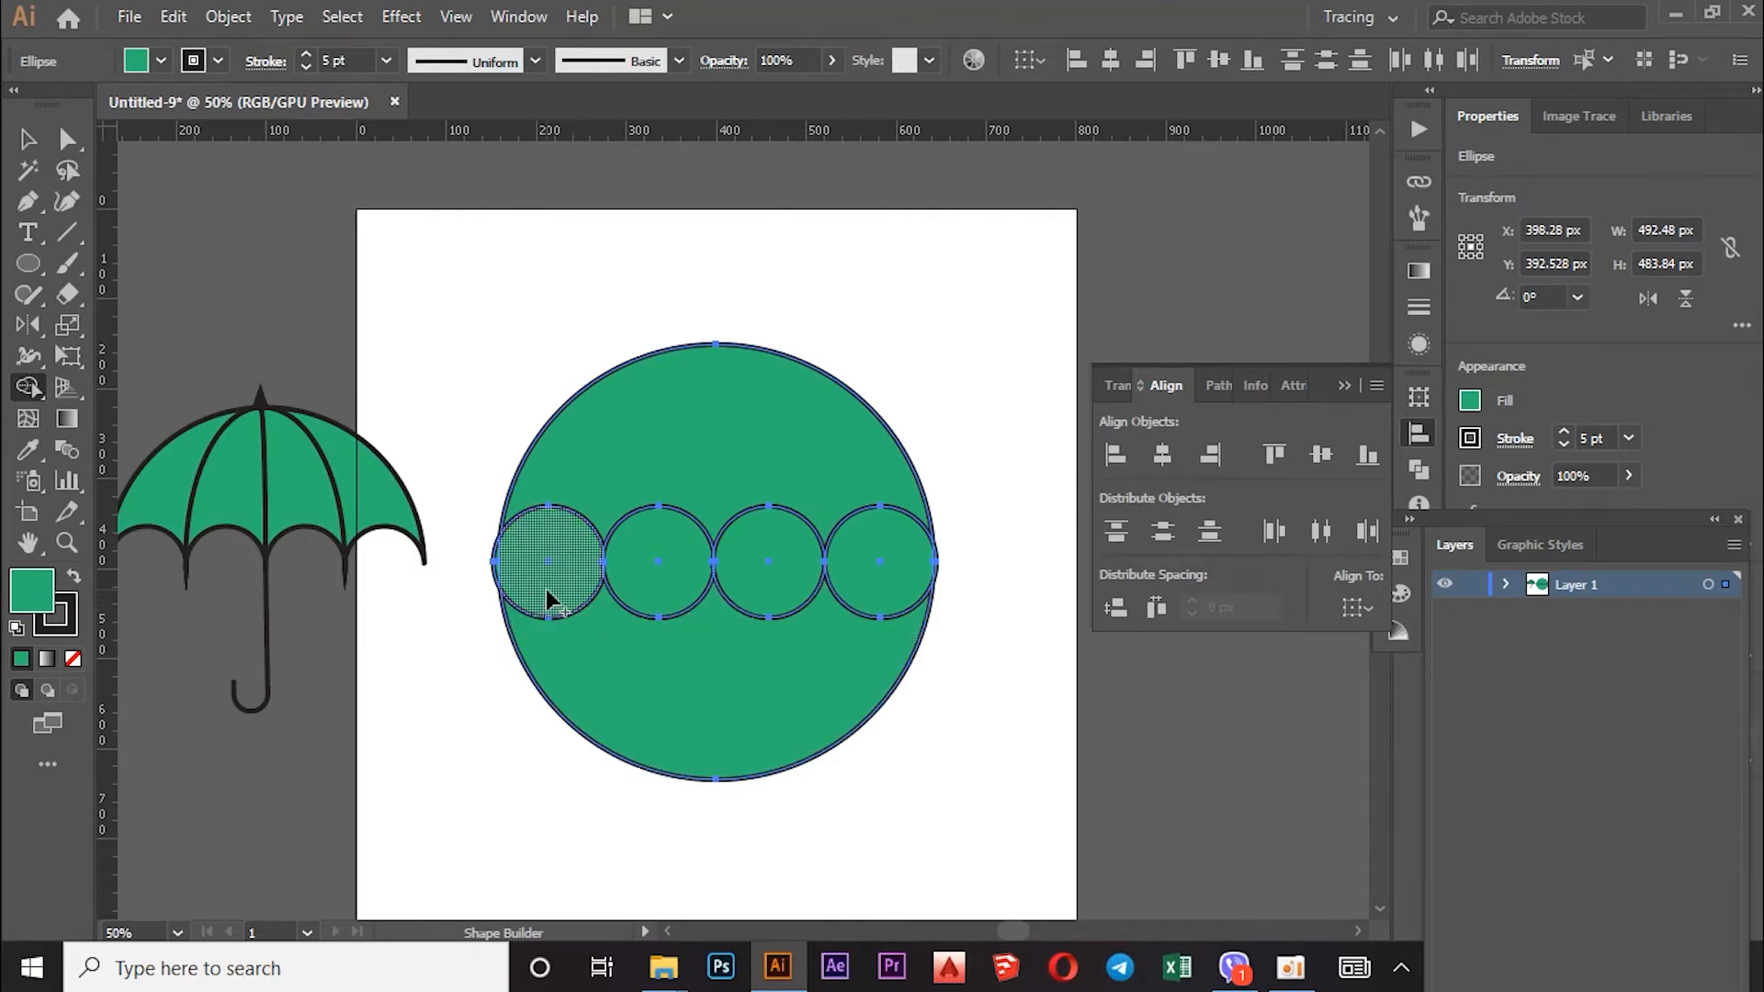
# Step: Refine both row edges so each small circle is 124.204 px, the row 492.48 px wide
pyautogui.click(28, 139)
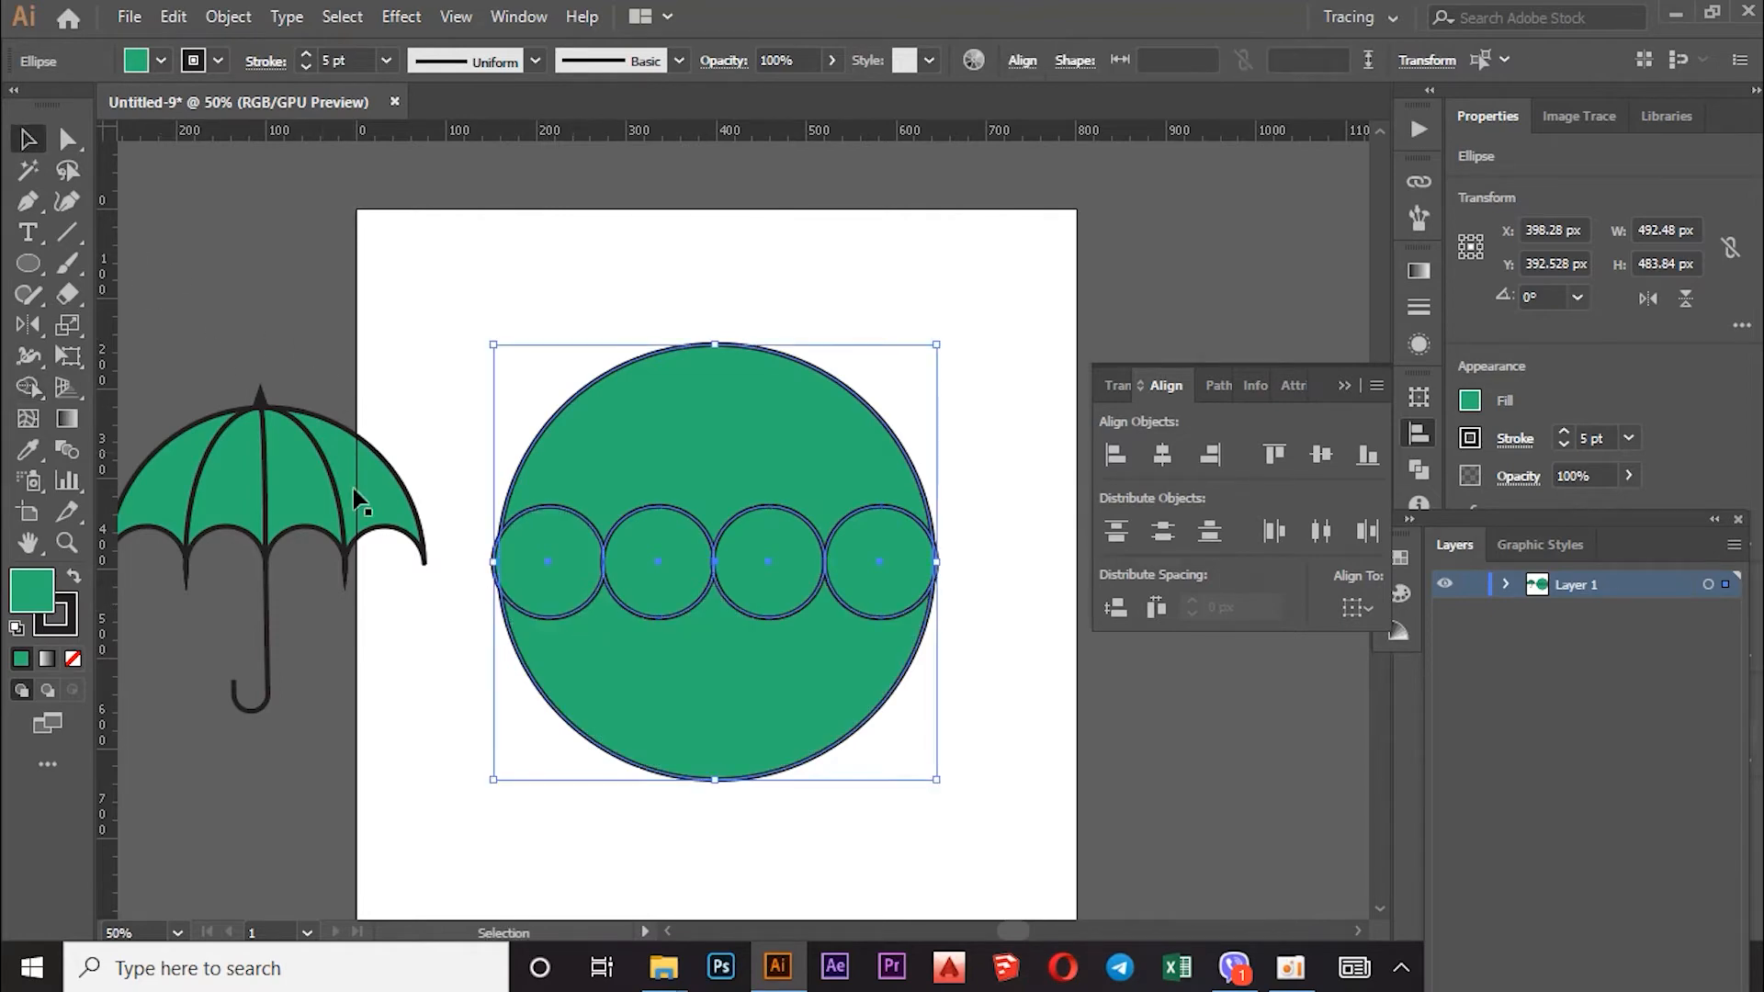
pyautogui.click(432, 422)
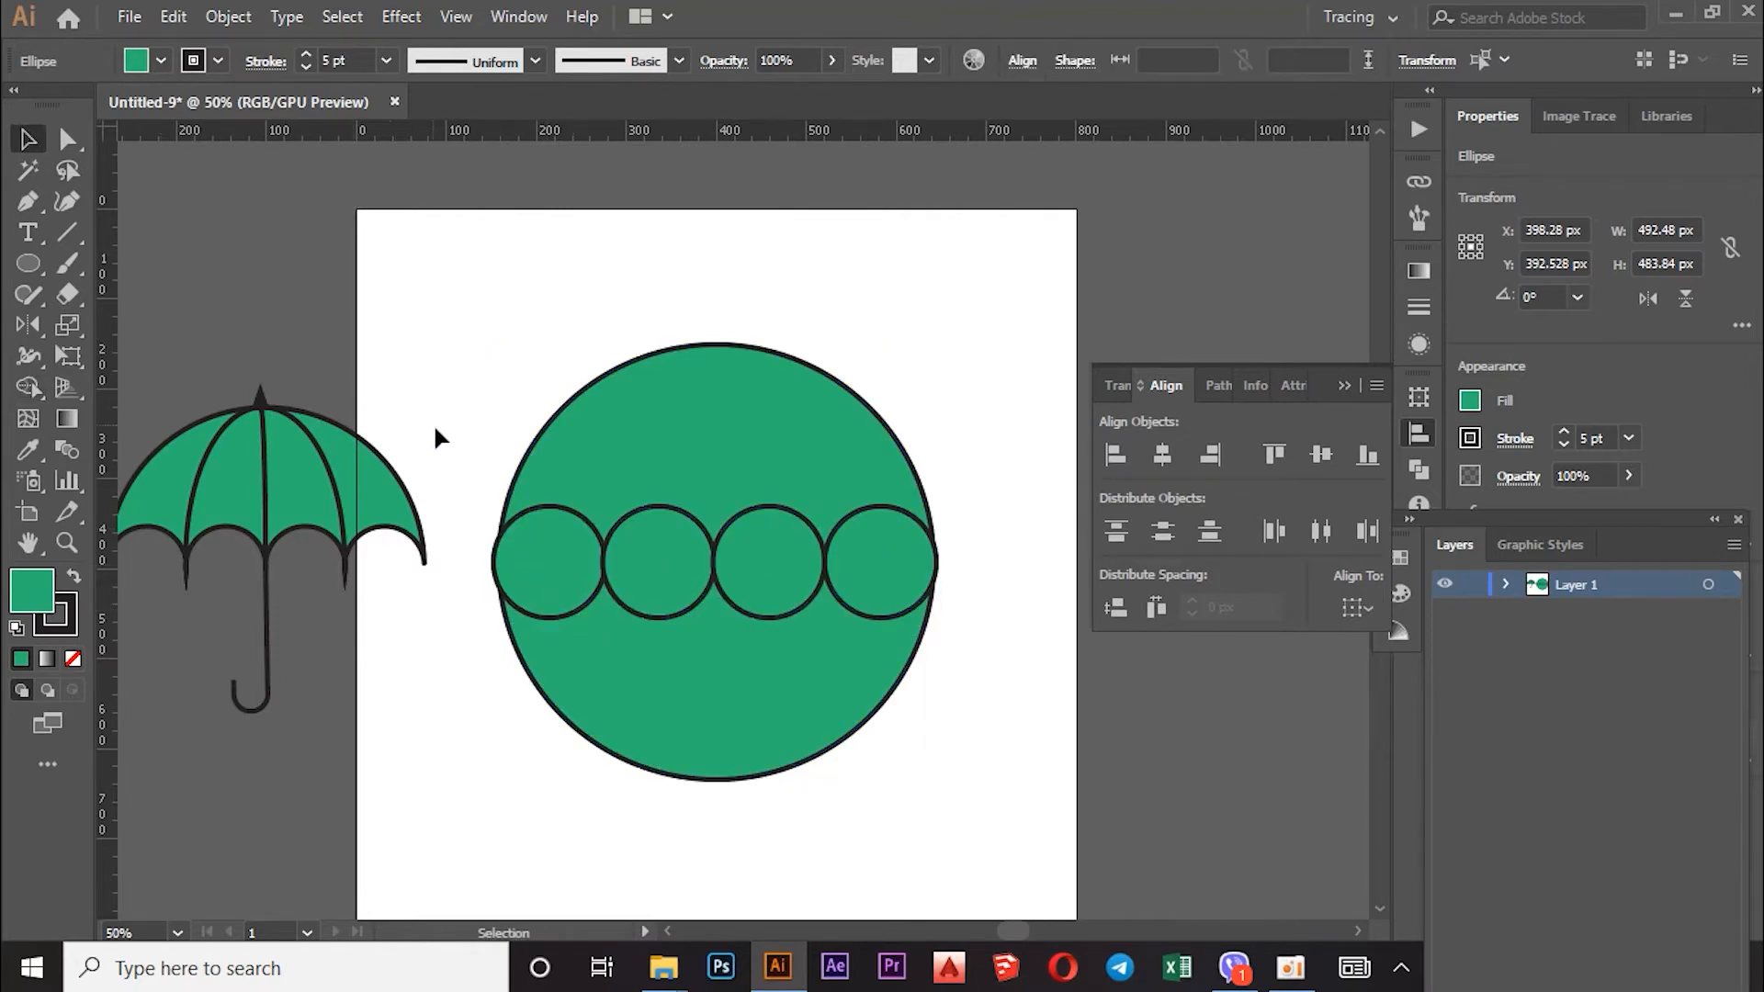
pyautogui.click(496, 572)
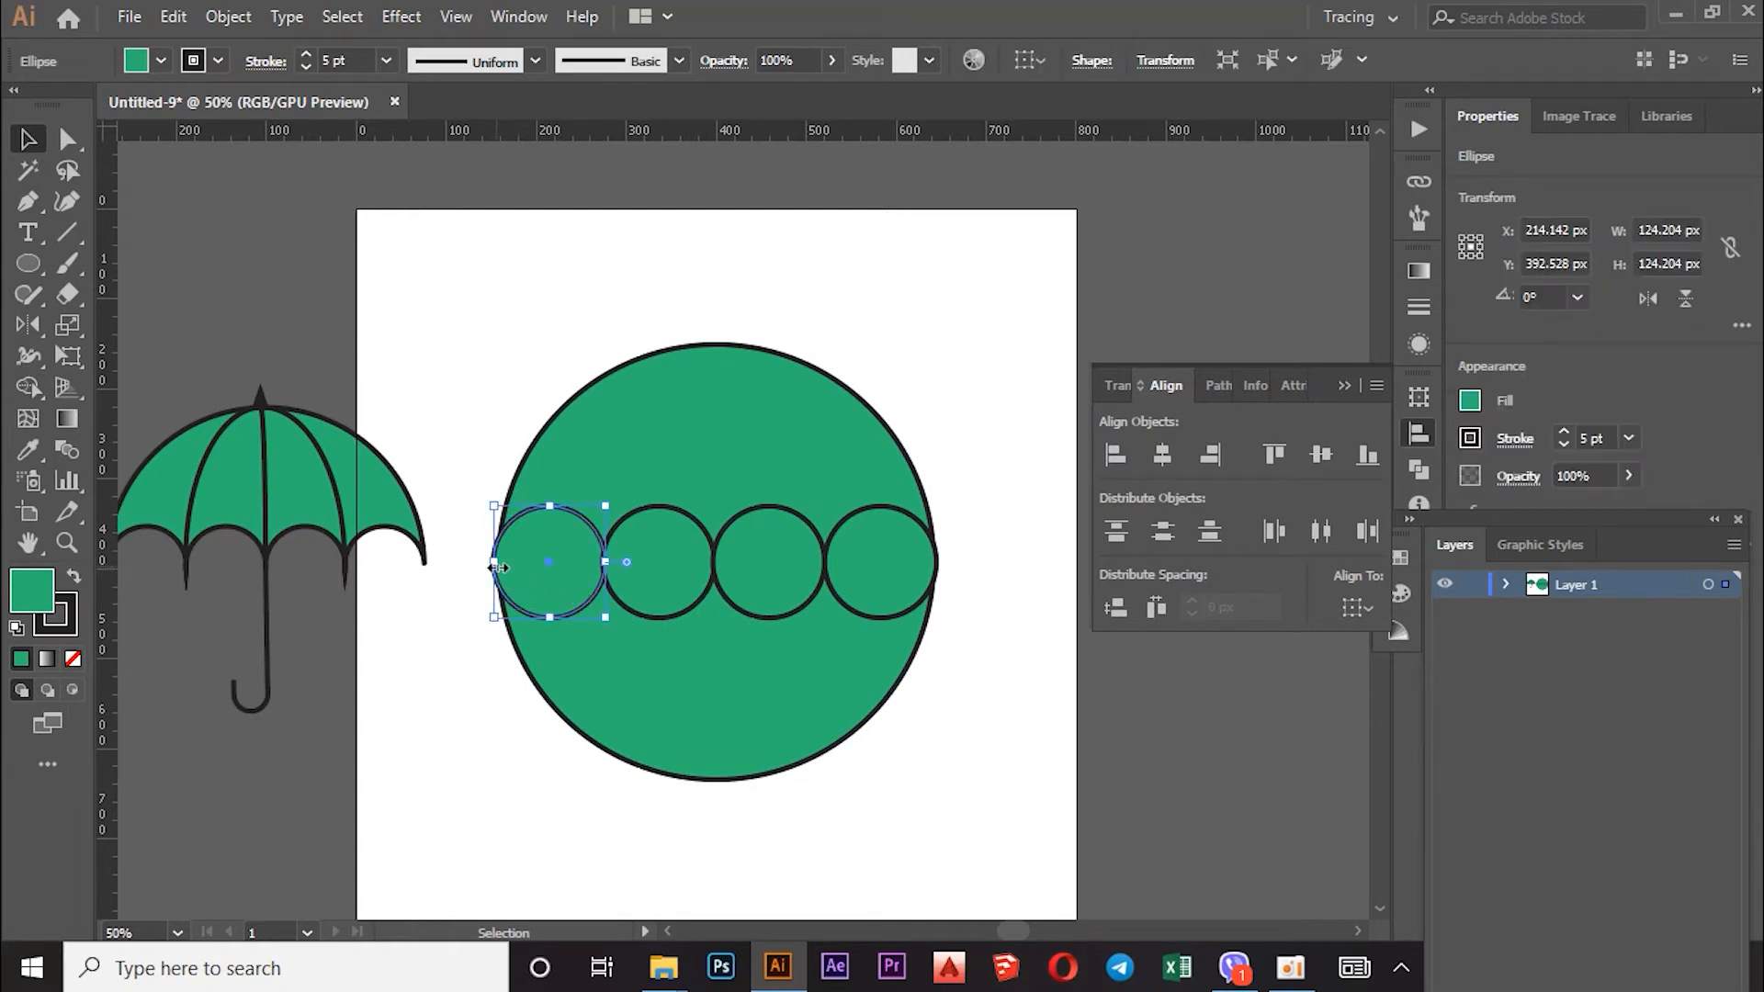
pyautogui.keyDown('shift'); pyautogui.click(667, 581); pyautogui.keyUp('shift')
pyautogui.keyDown('shift'); pyautogui.click(775, 573); pyautogui.keyUp('shift')
pyautogui.keyDown('shift'); pyautogui.click(874, 588); pyautogui.keyUp('shift')
pyautogui.moveTo(496, 561); pyautogui.dragTo(499, 564)
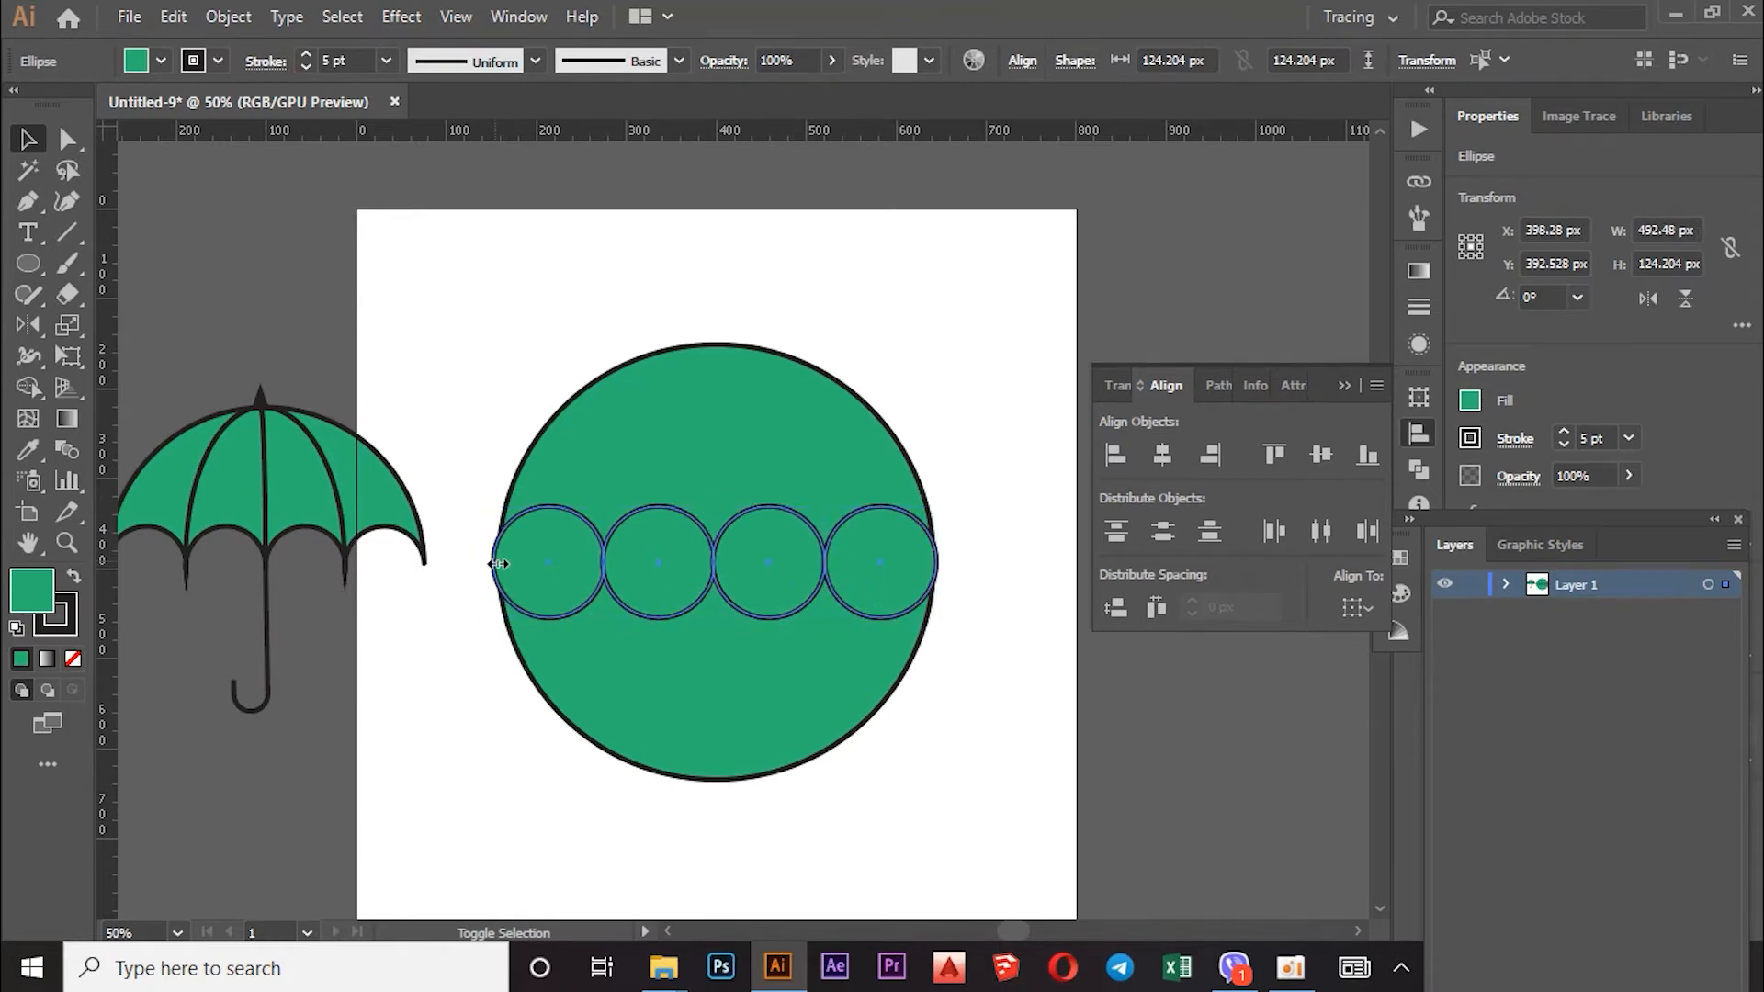
pyautogui.moveTo(499, 564); pyautogui.dragTo(494, 563)
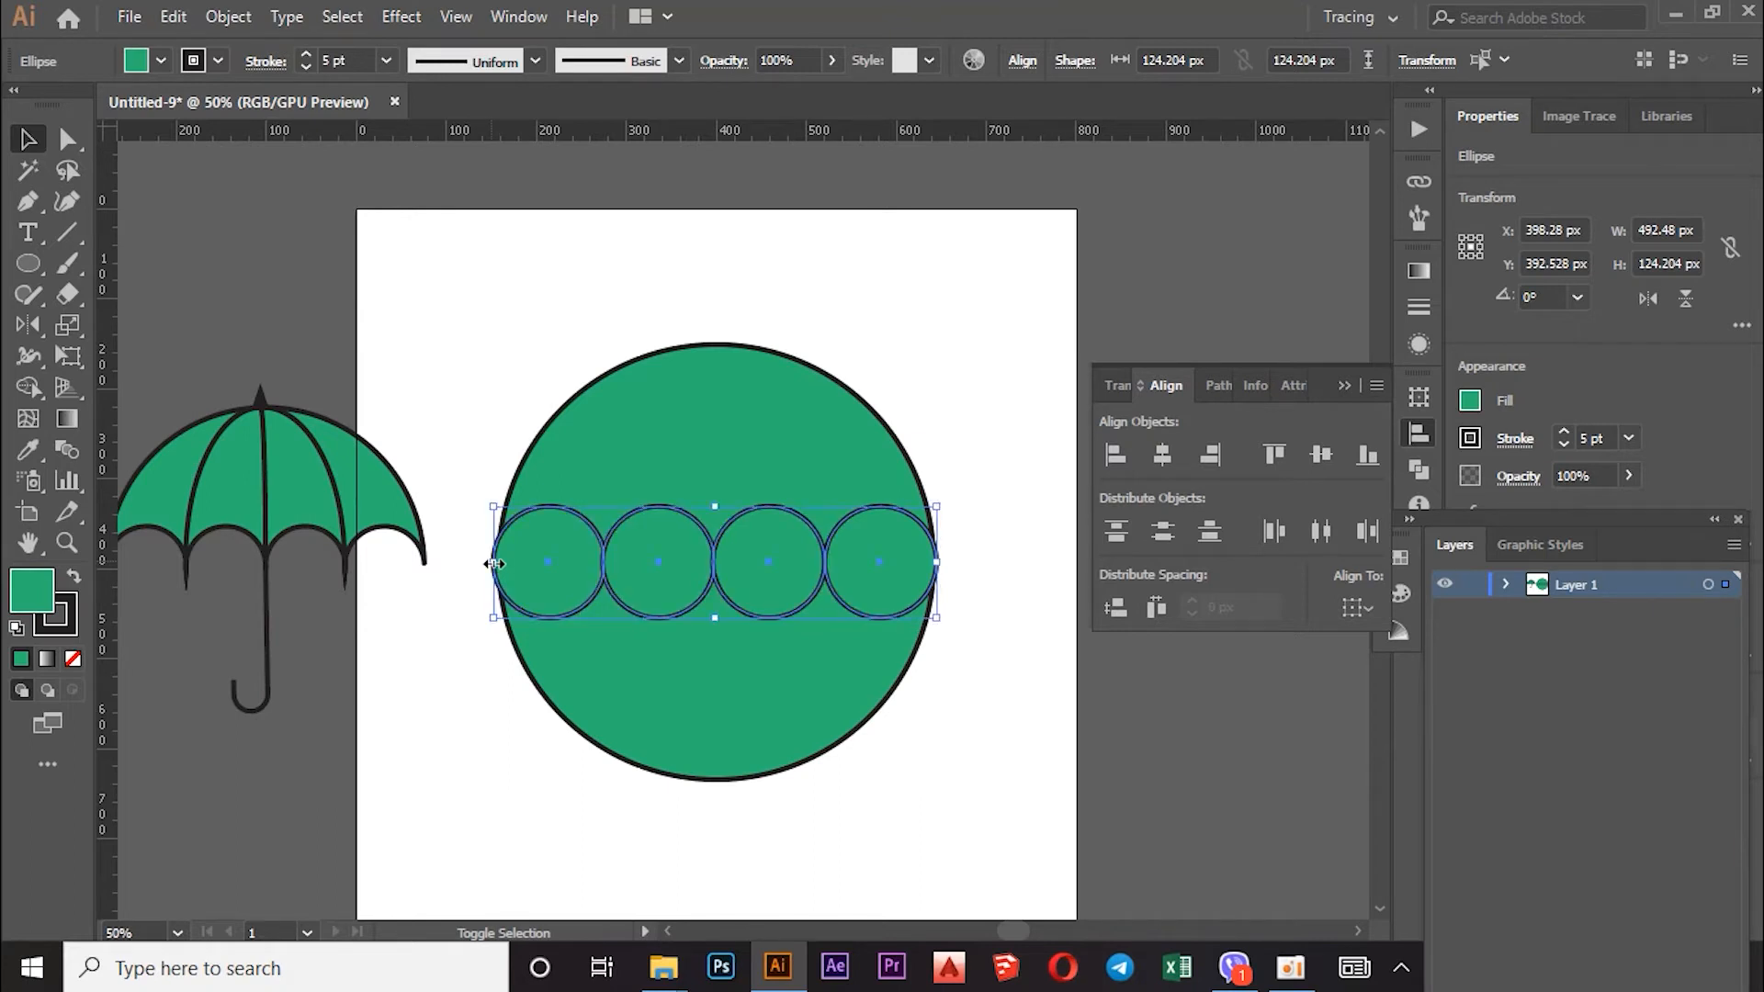
pyautogui.moveTo(947, 563); pyautogui.dragTo(934, 564)
pyautogui.click(957, 659)
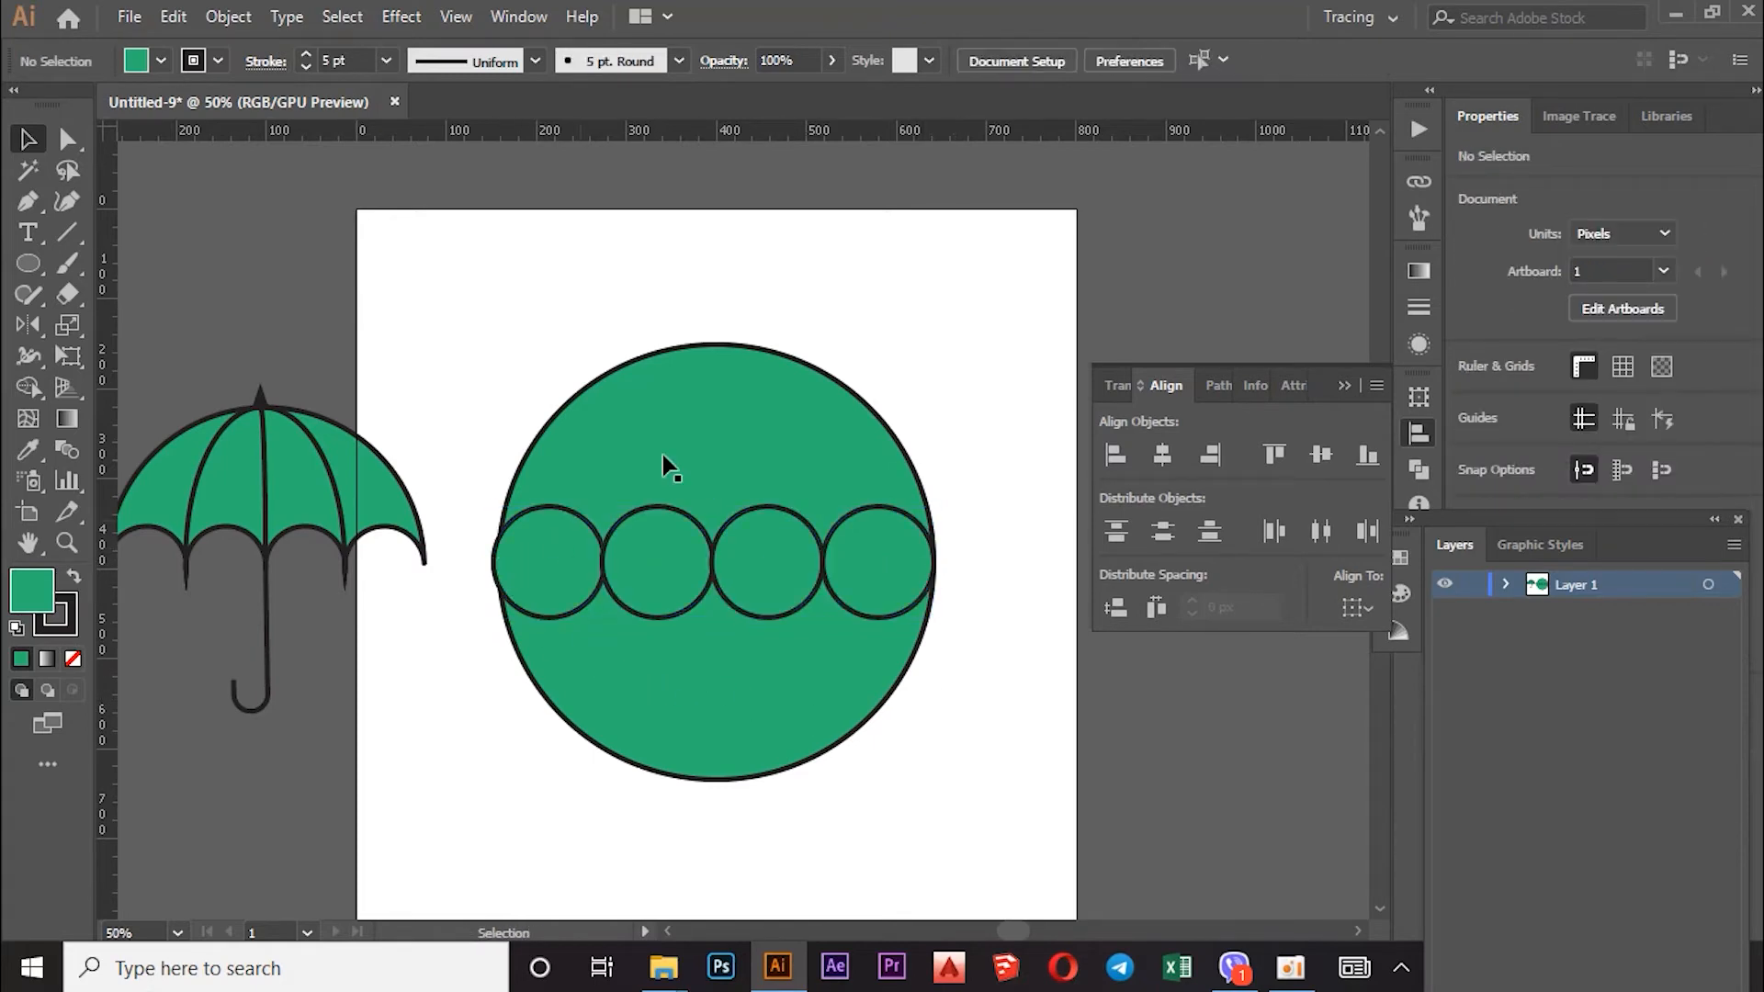
# Step: Alt-drag with Shape Builder to delete the small circles and lower half, leaving a 489.6 × 271.55 px canopy
pyautogui.moveTo(983, 352); pyautogui.dragTo(582, 669)
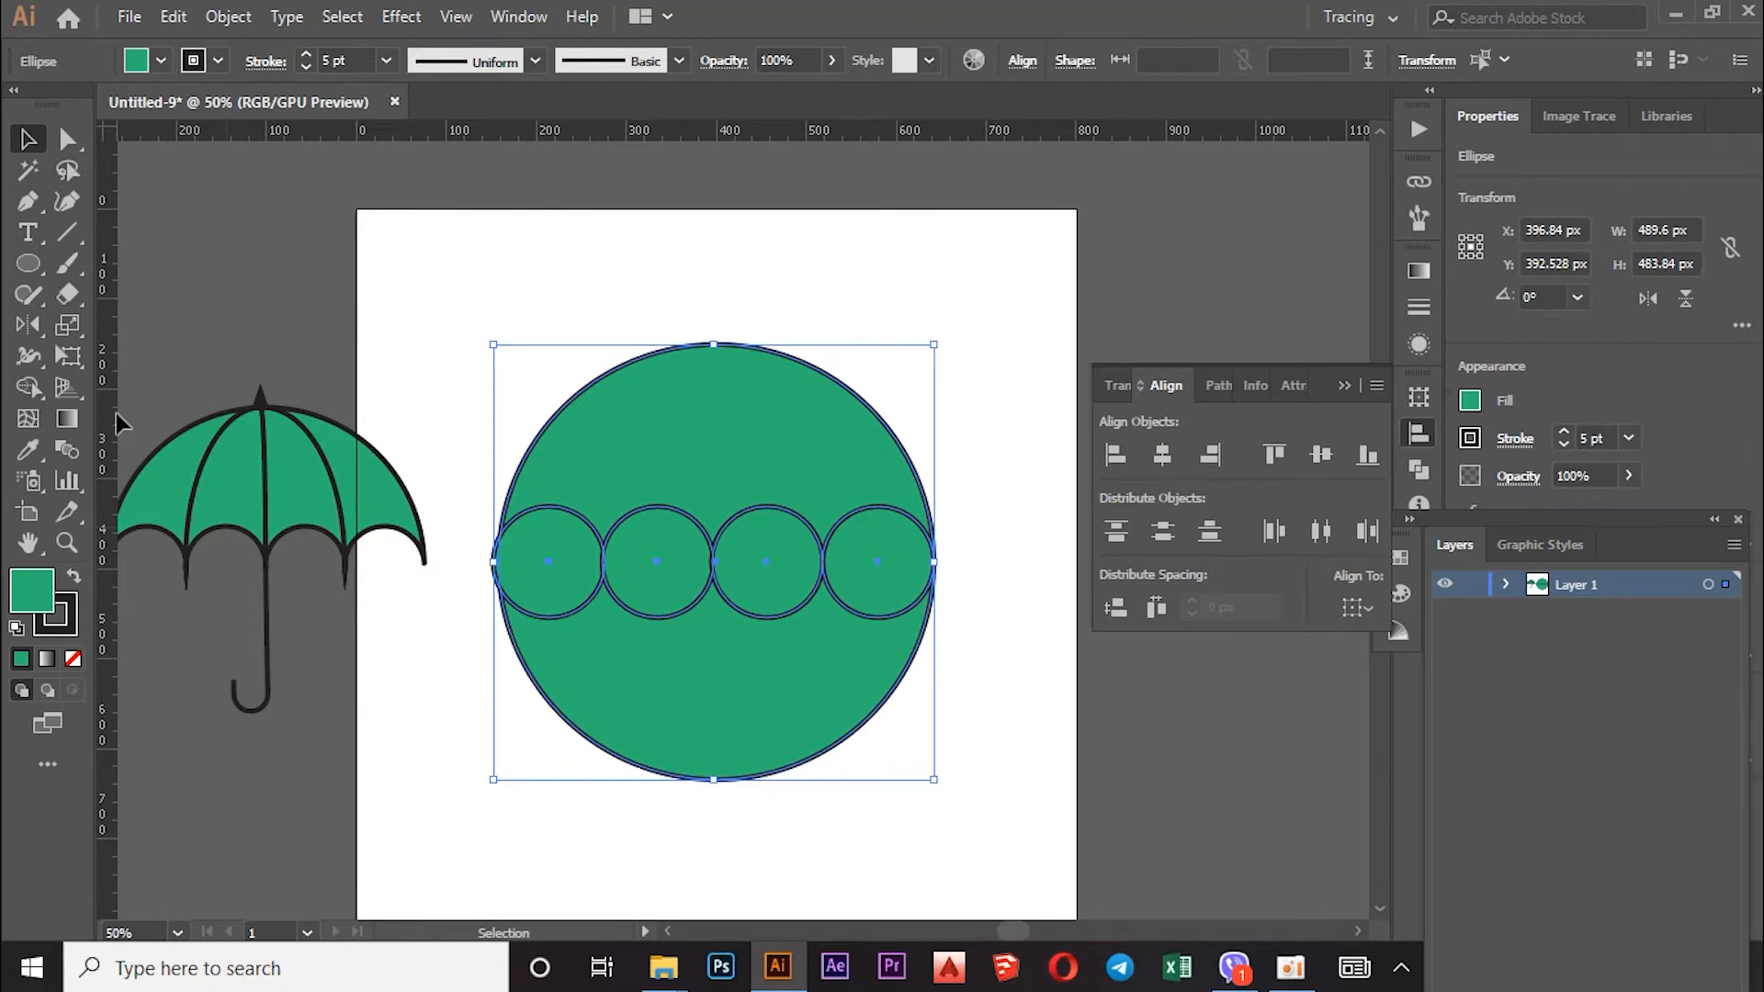
pyautogui.click(35, 359)
pyautogui.click(34, 384)
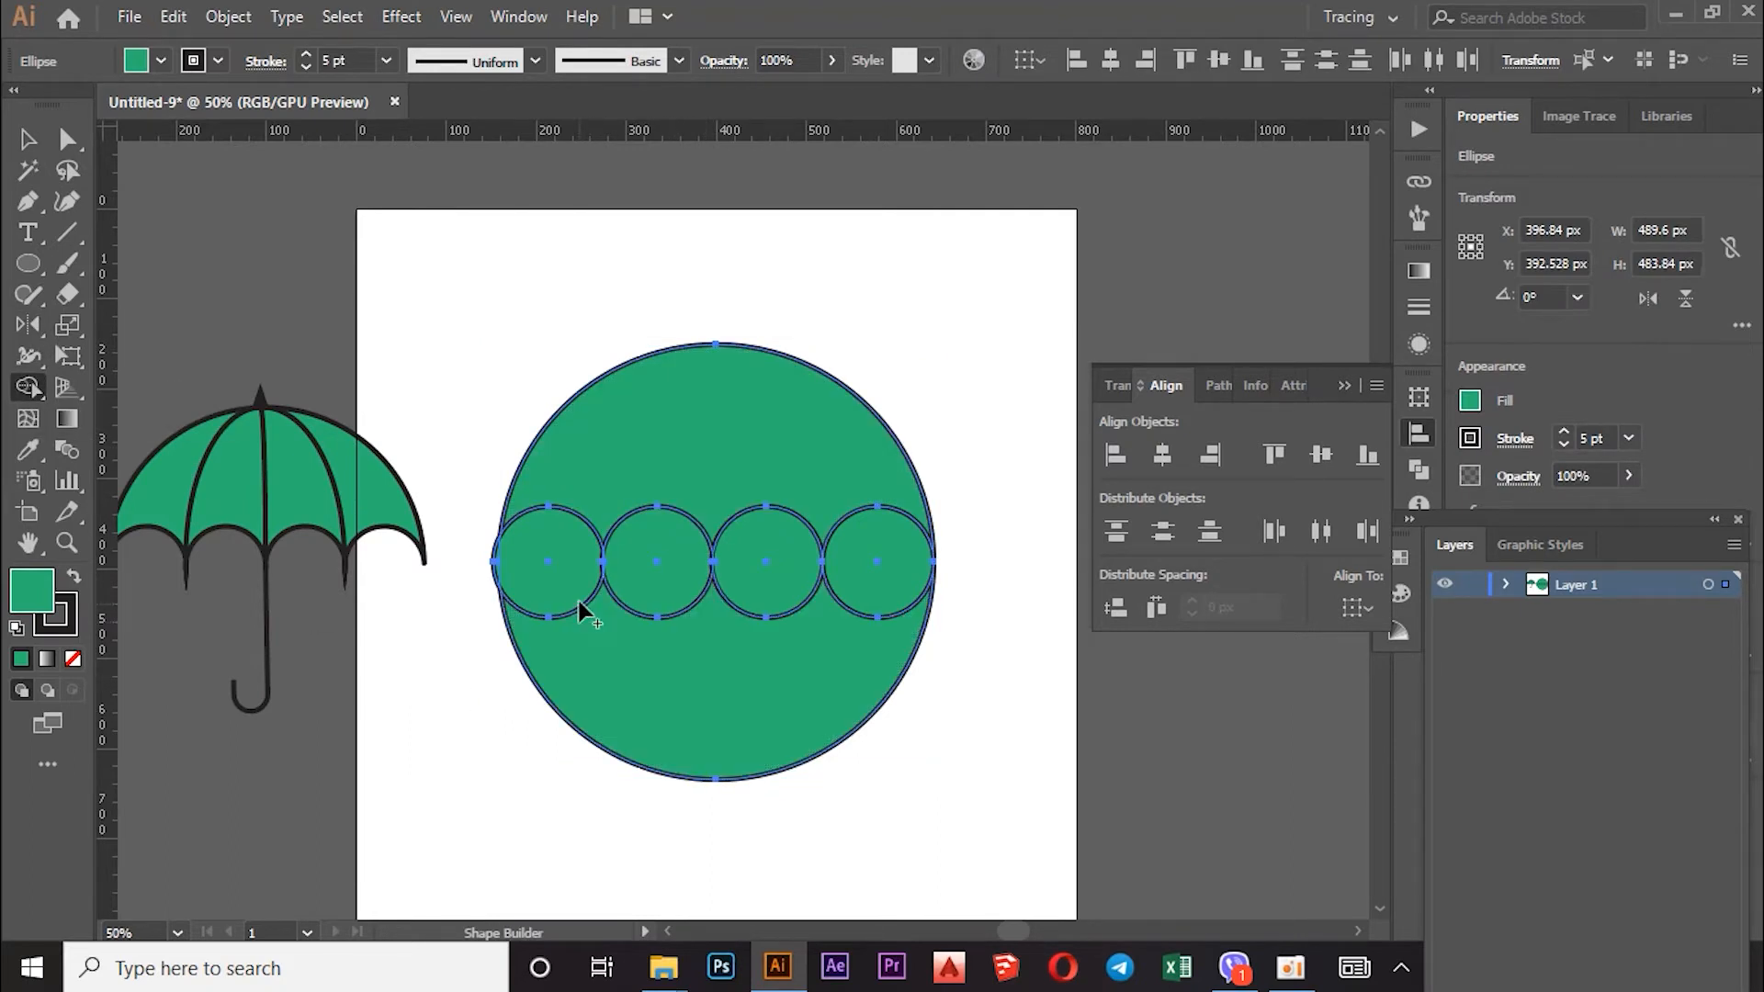
pyautogui.moveTo(563, 595)
pyautogui.mouseDown()
pyautogui.moveTo(599, 742)
pyautogui.moveTo(753, 637)
pyautogui.mouseUp()
pyautogui.moveTo(771, 701); pyautogui.dragTo(840, 687)
pyautogui.scroll(2, 796, 666)
pyautogui.scroll(-1, 796, 666)
pyautogui.scroll(3, 441, 592)
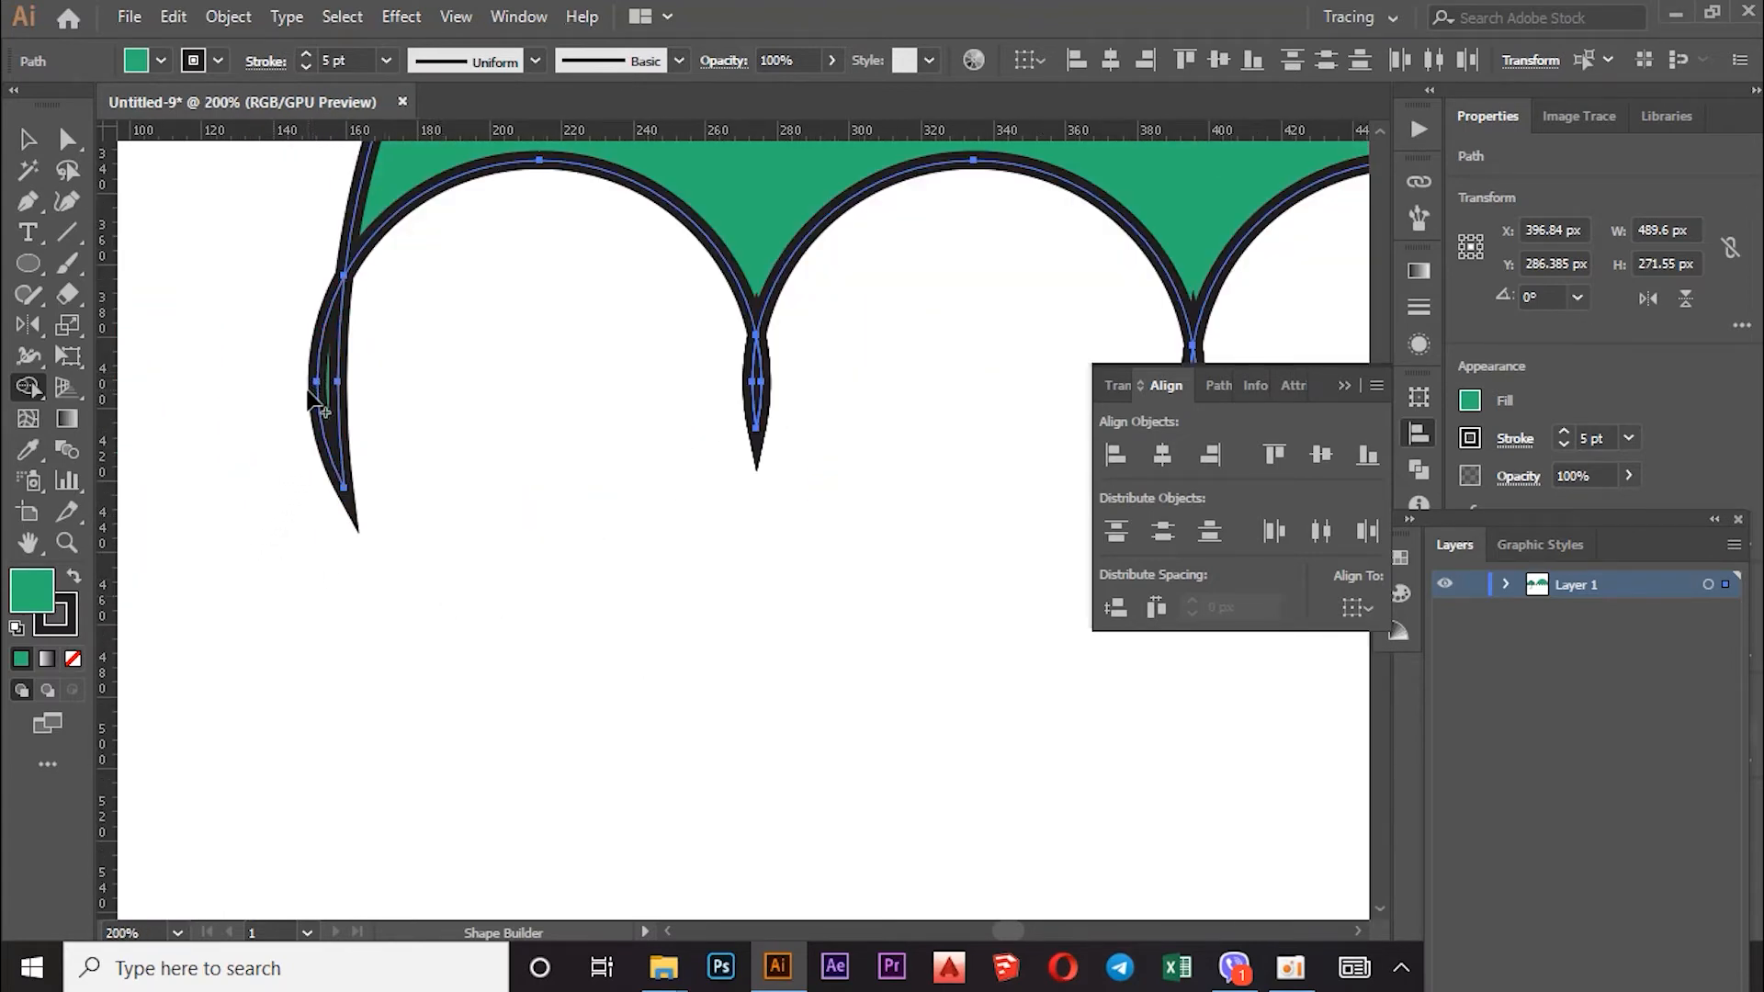
# Step: Fill the canopy's left-tip sliver and reshape its anchors to remove the long bottom spike
pyautogui.keyDown('alt'); pyautogui.click(317, 388); pyautogui.keyUp('alt')
pyautogui.click(67, 140)
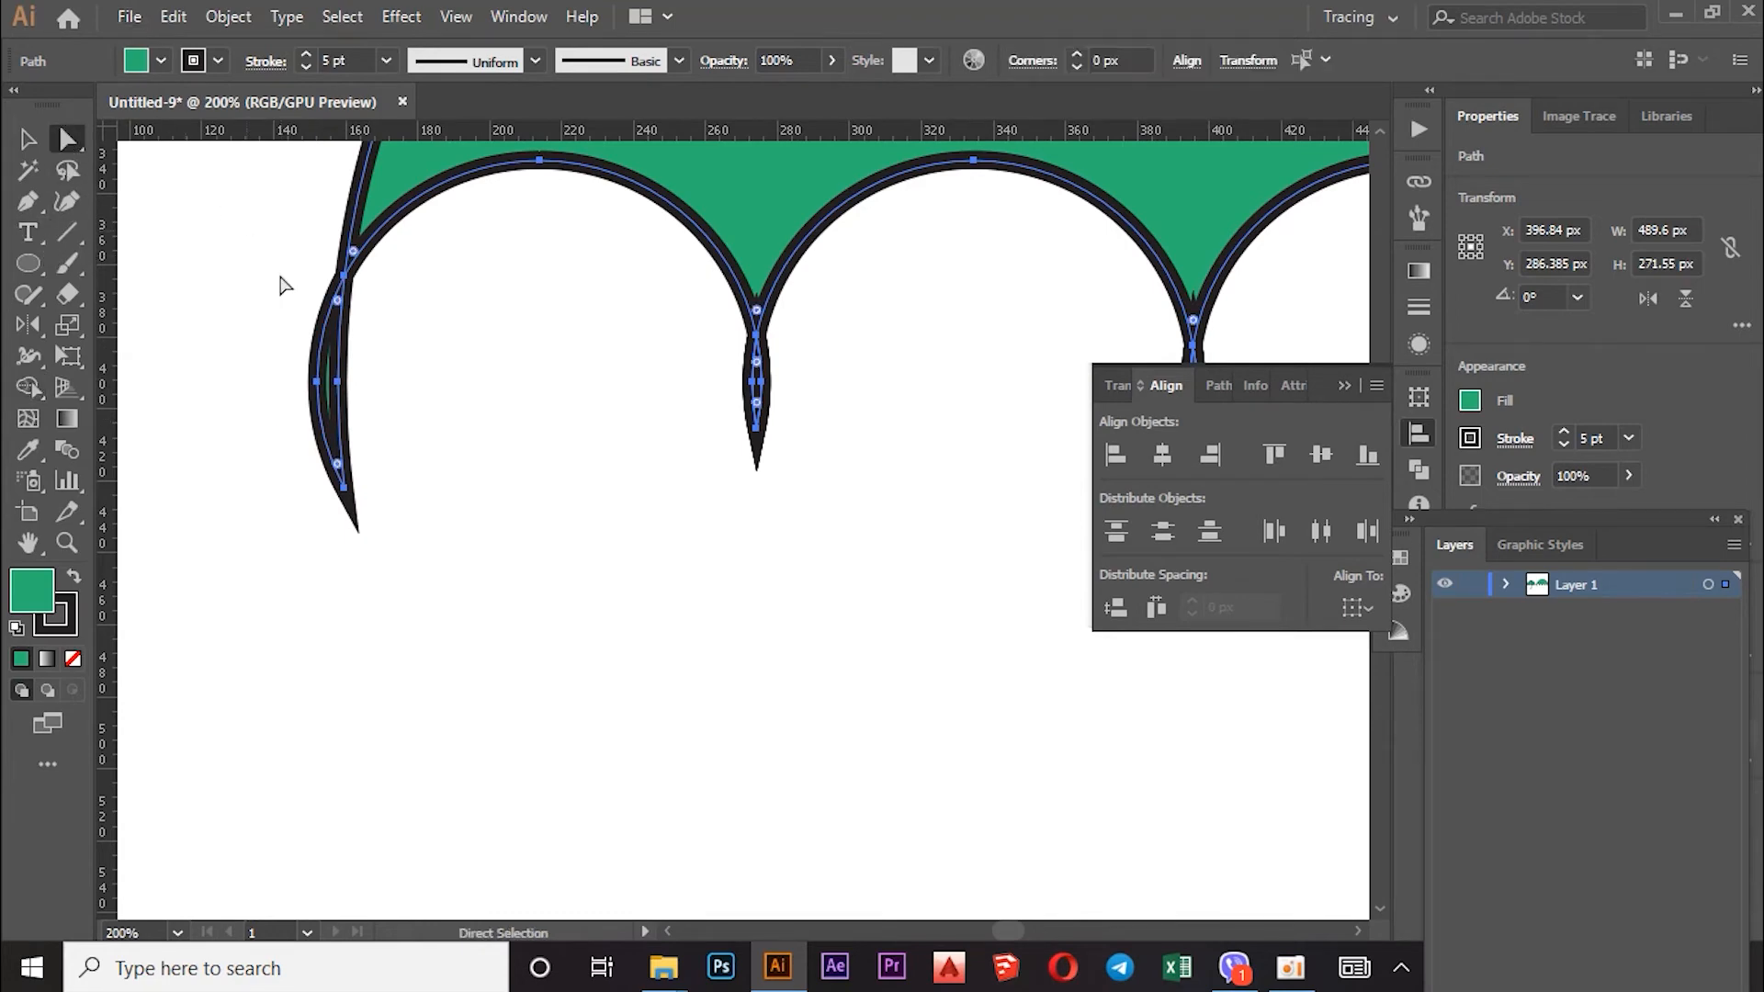
pyautogui.click(318, 382)
pyautogui.press('Right')
pyautogui.press('Right')
pyautogui.press('Right')
pyautogui.press('Right')
pyautogui.press('Right')
pyautogui.moveTo(332, 317); pyautogui.dragTo(335, 364)
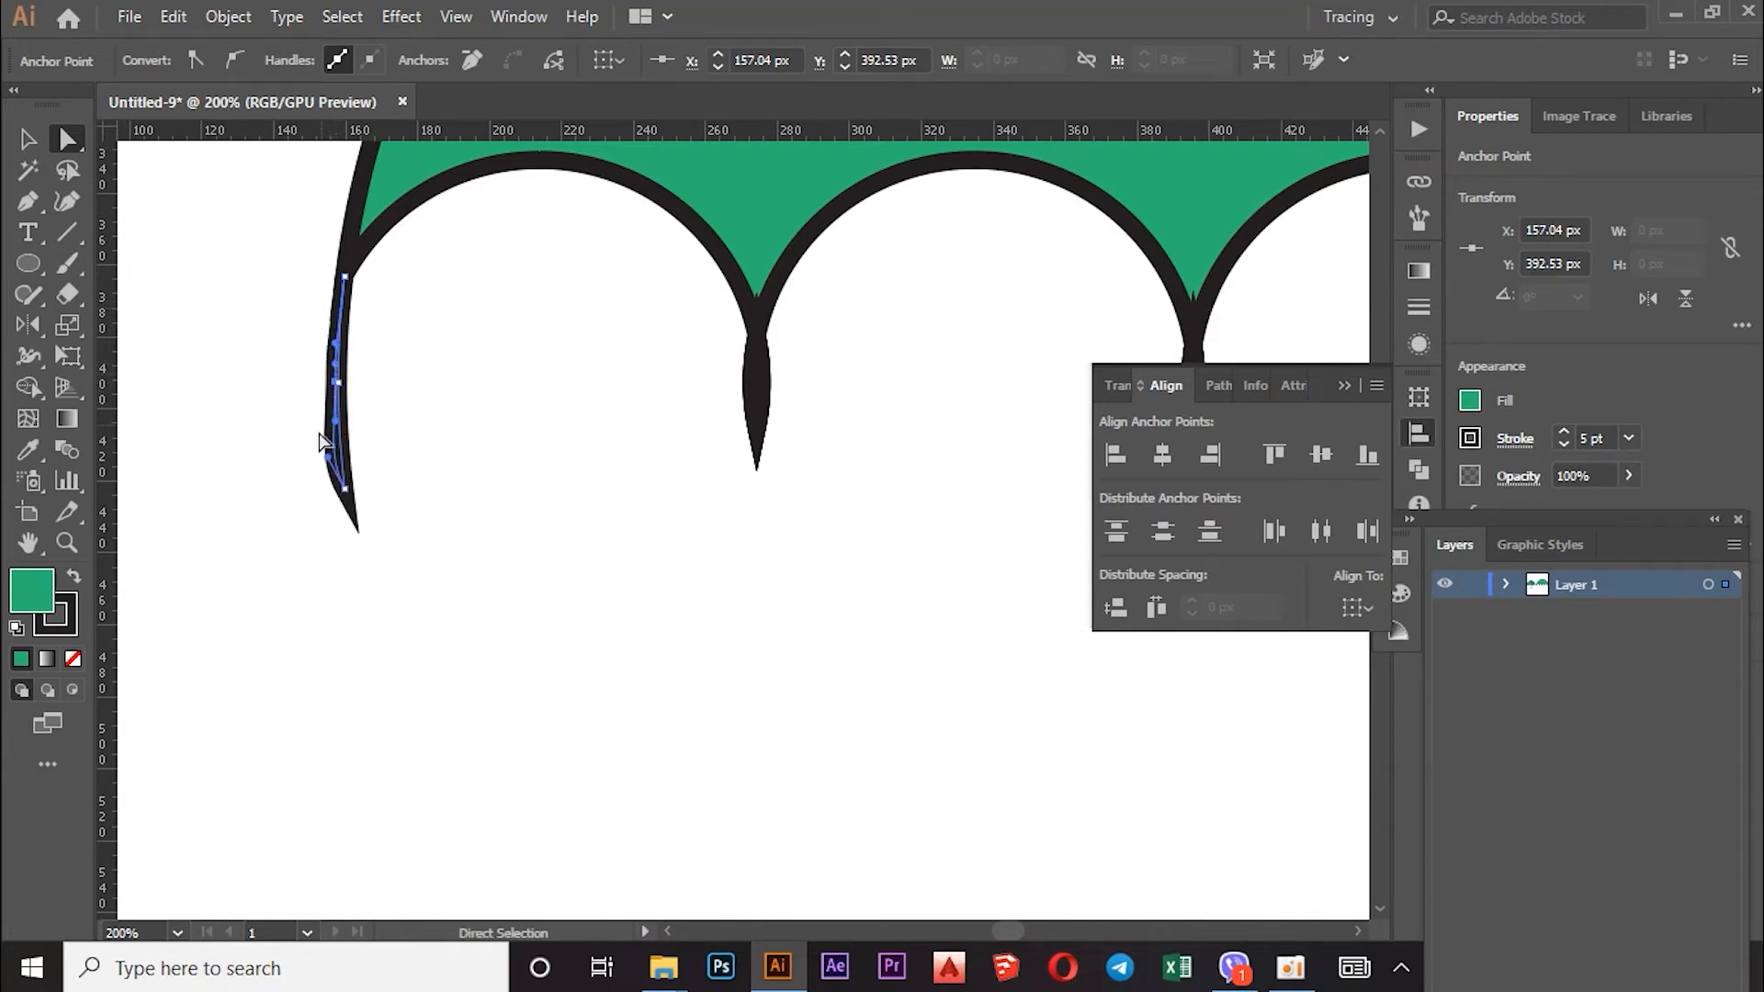
pyautogui.moveTo(328, 464); pyautogui.dragTo(338, 415)
pyautogui.moveTo(335, 407); pyautogui.dragTo(337, 401)
pyautogui.moveTo(344, 489); pyautogui.dragTo(333, 490)
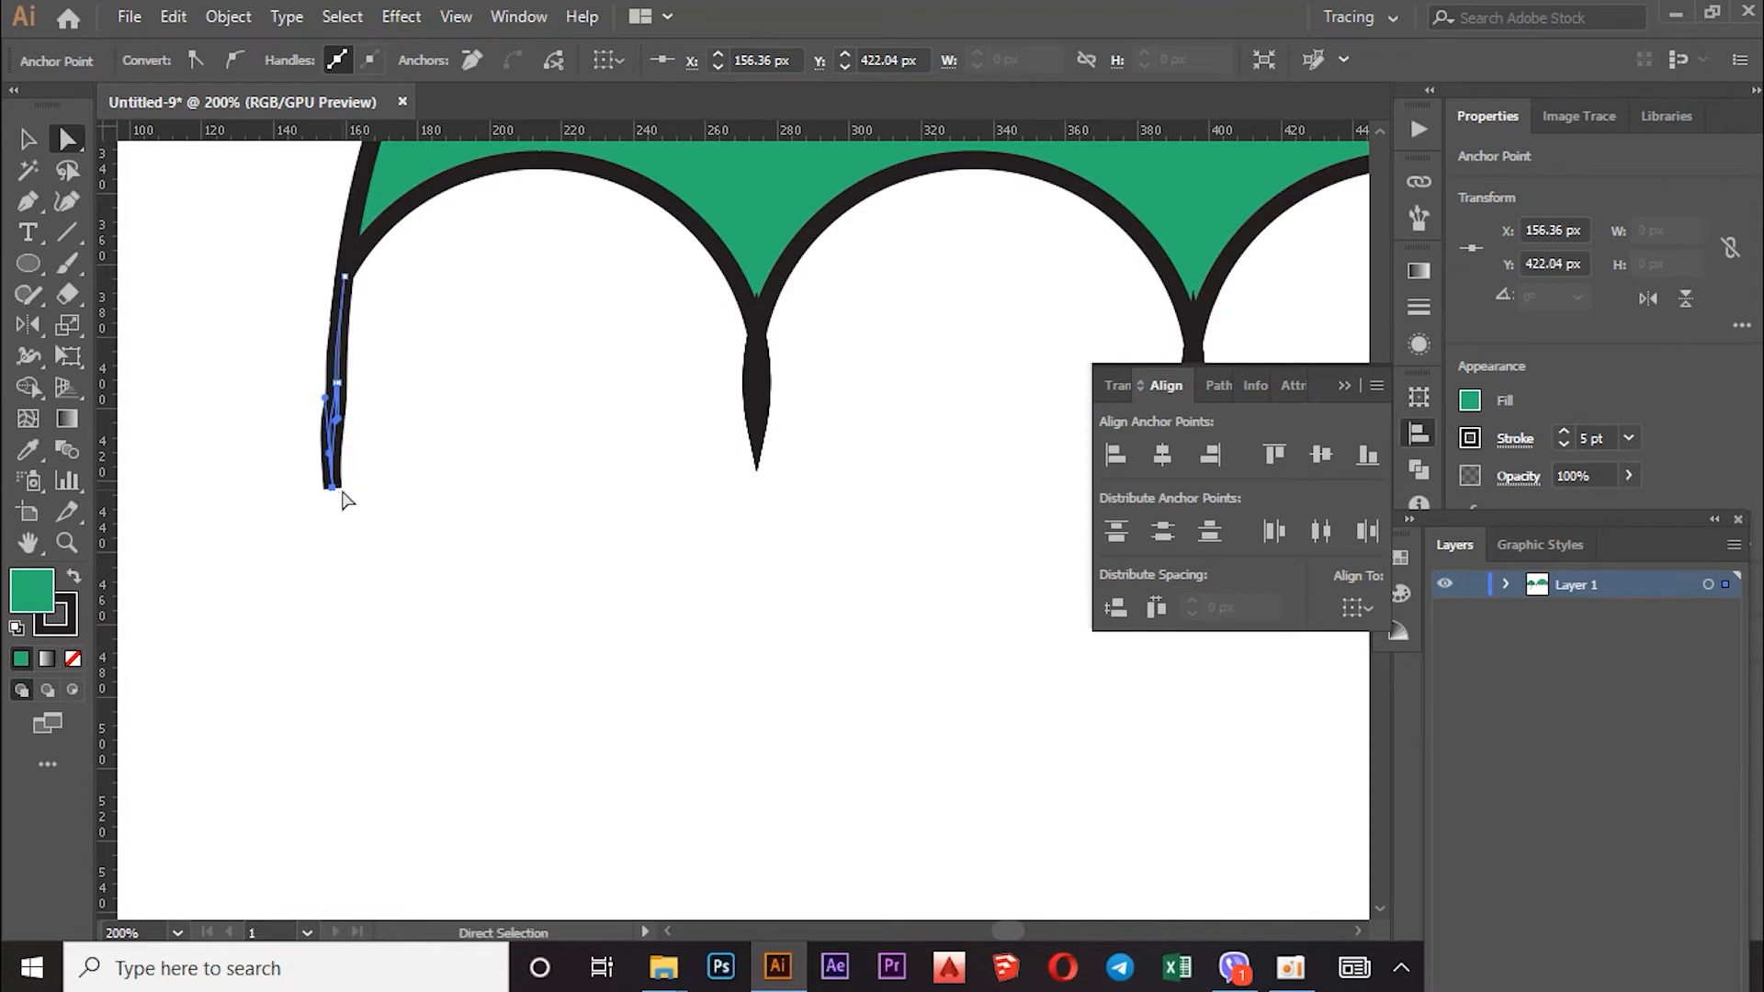
# Step: Reselect the tip, shift its middle point left and bend it, then undo those edits
pyautogui.click(324, 400)
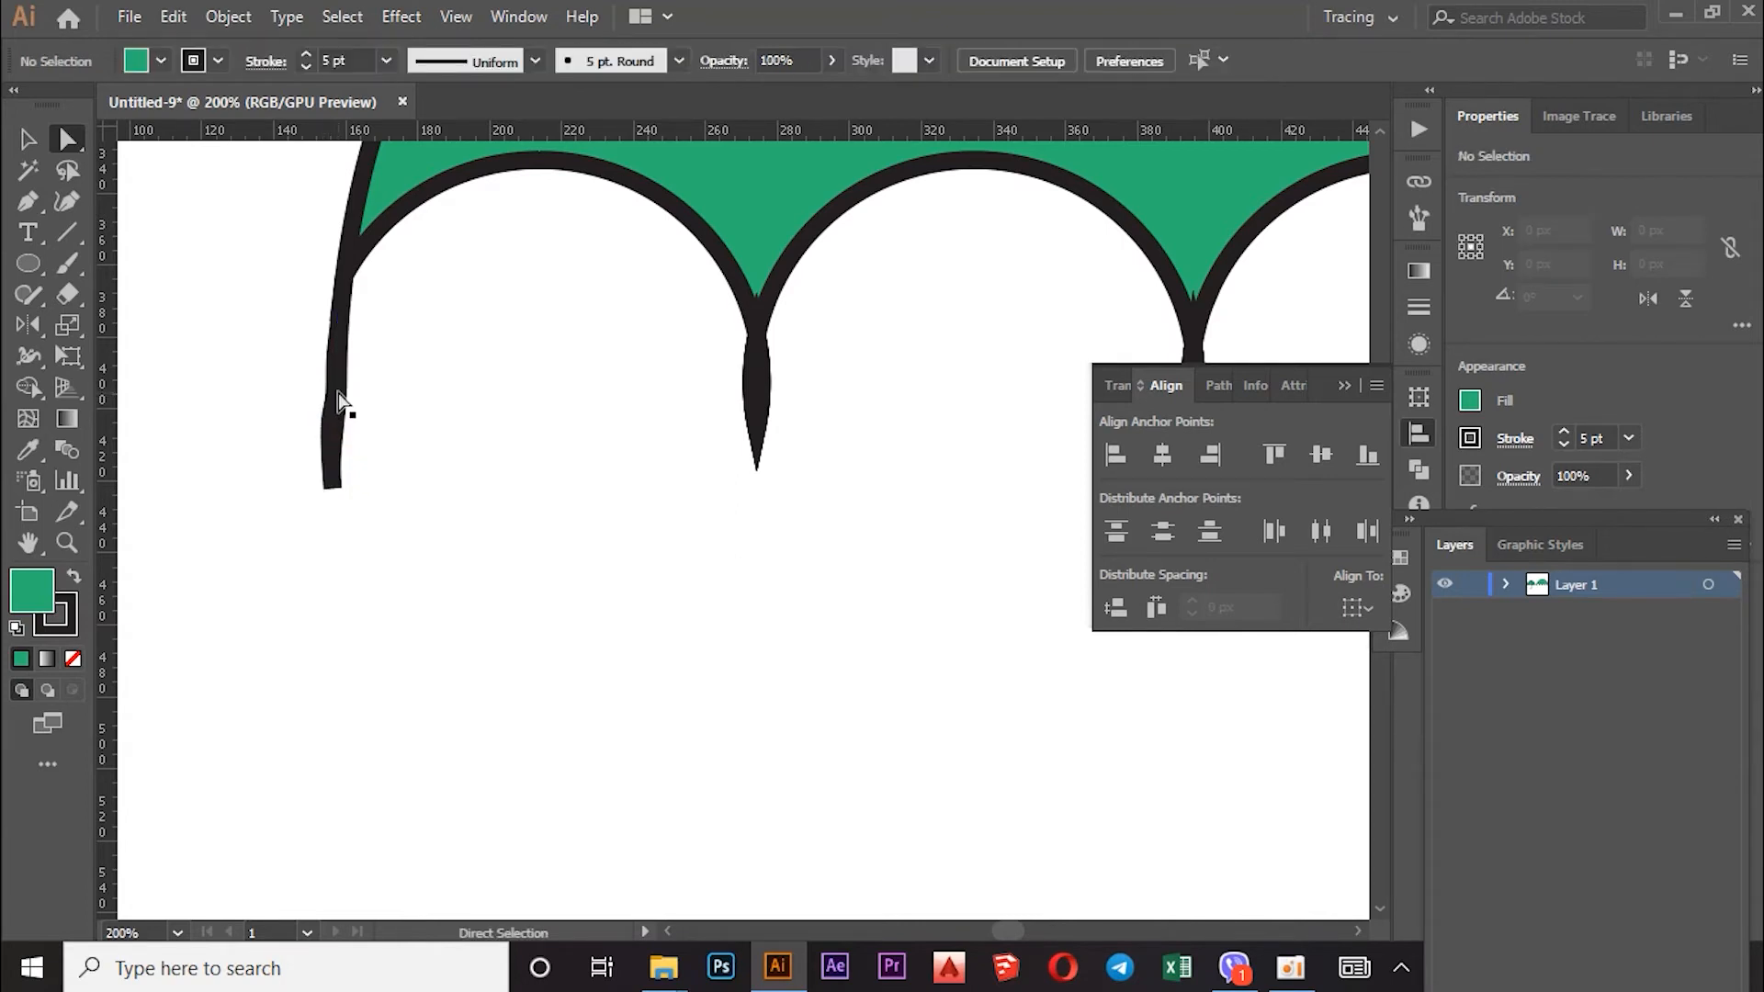
pyautogui.click(339, 396)
pyautogui.moveTo(334, 383); pyautogui.dragTo(328, 384)
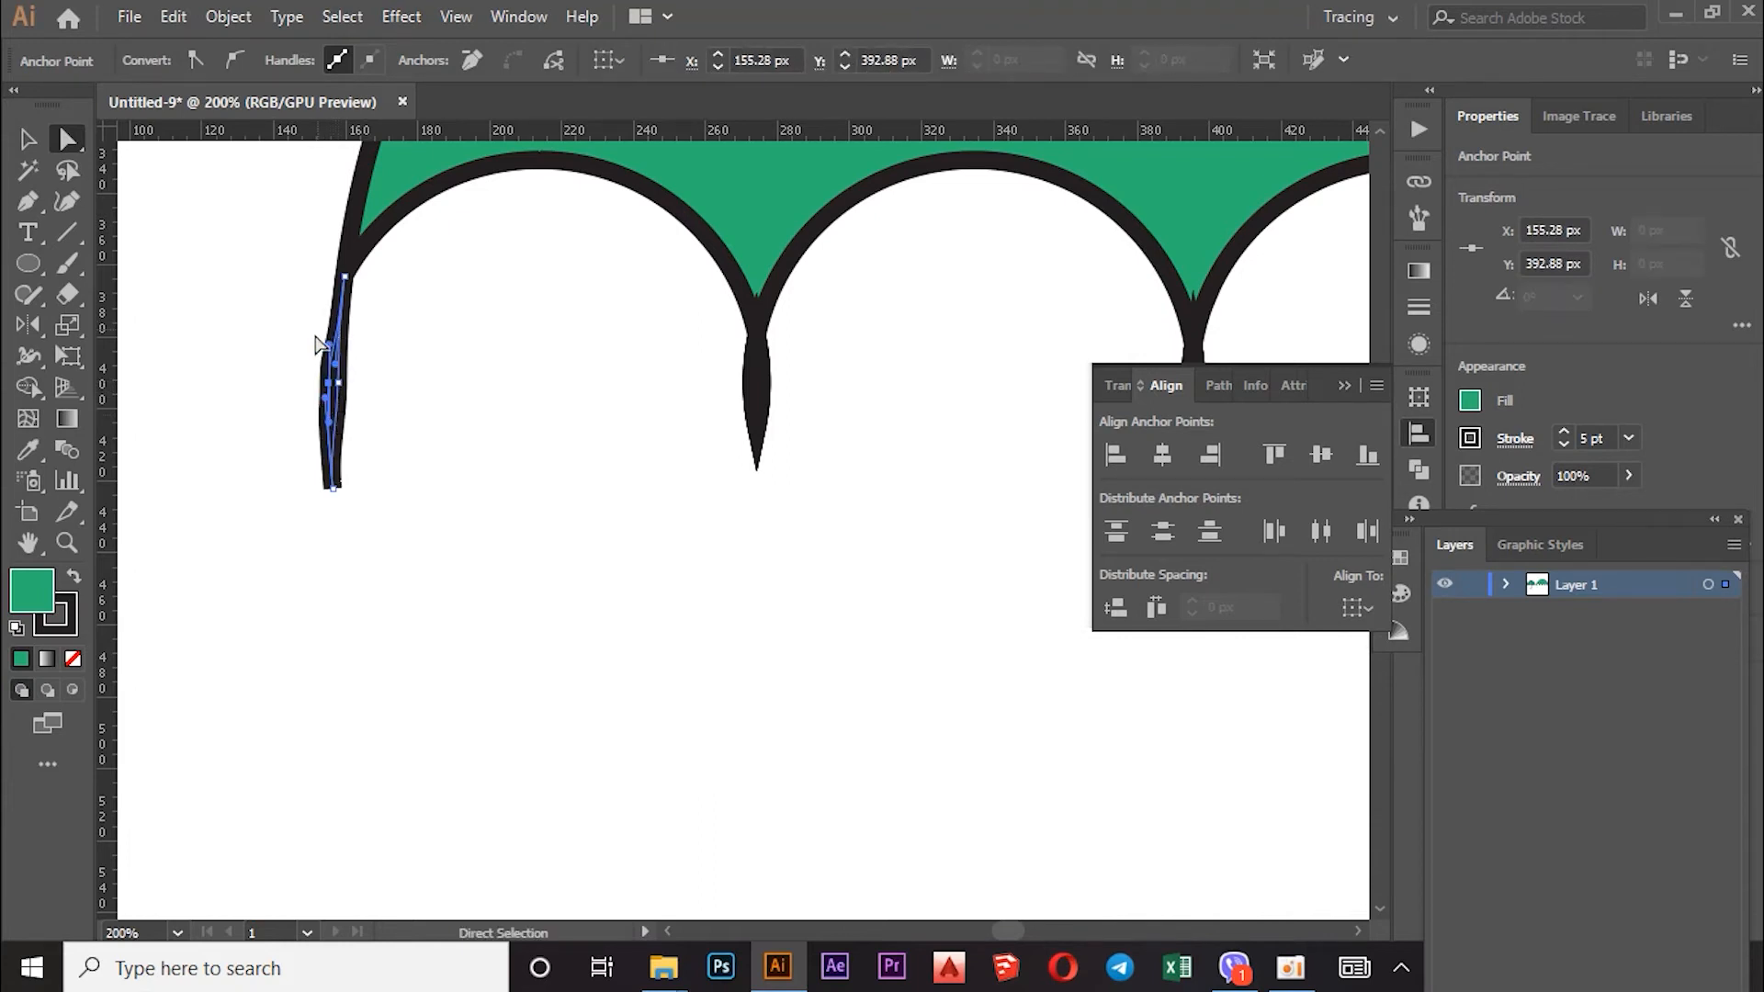
pyautogui.moveTo(329, 345); pyautogui.dragTo(337, 362)
pyautogui.hotkey('ctrl', 'z')
pyautogui.hotkey('ctrl', 'z')
pyautogui.hotkey('ctrl', 'z')
pyautogui.hotkey('ctrl', 'z')
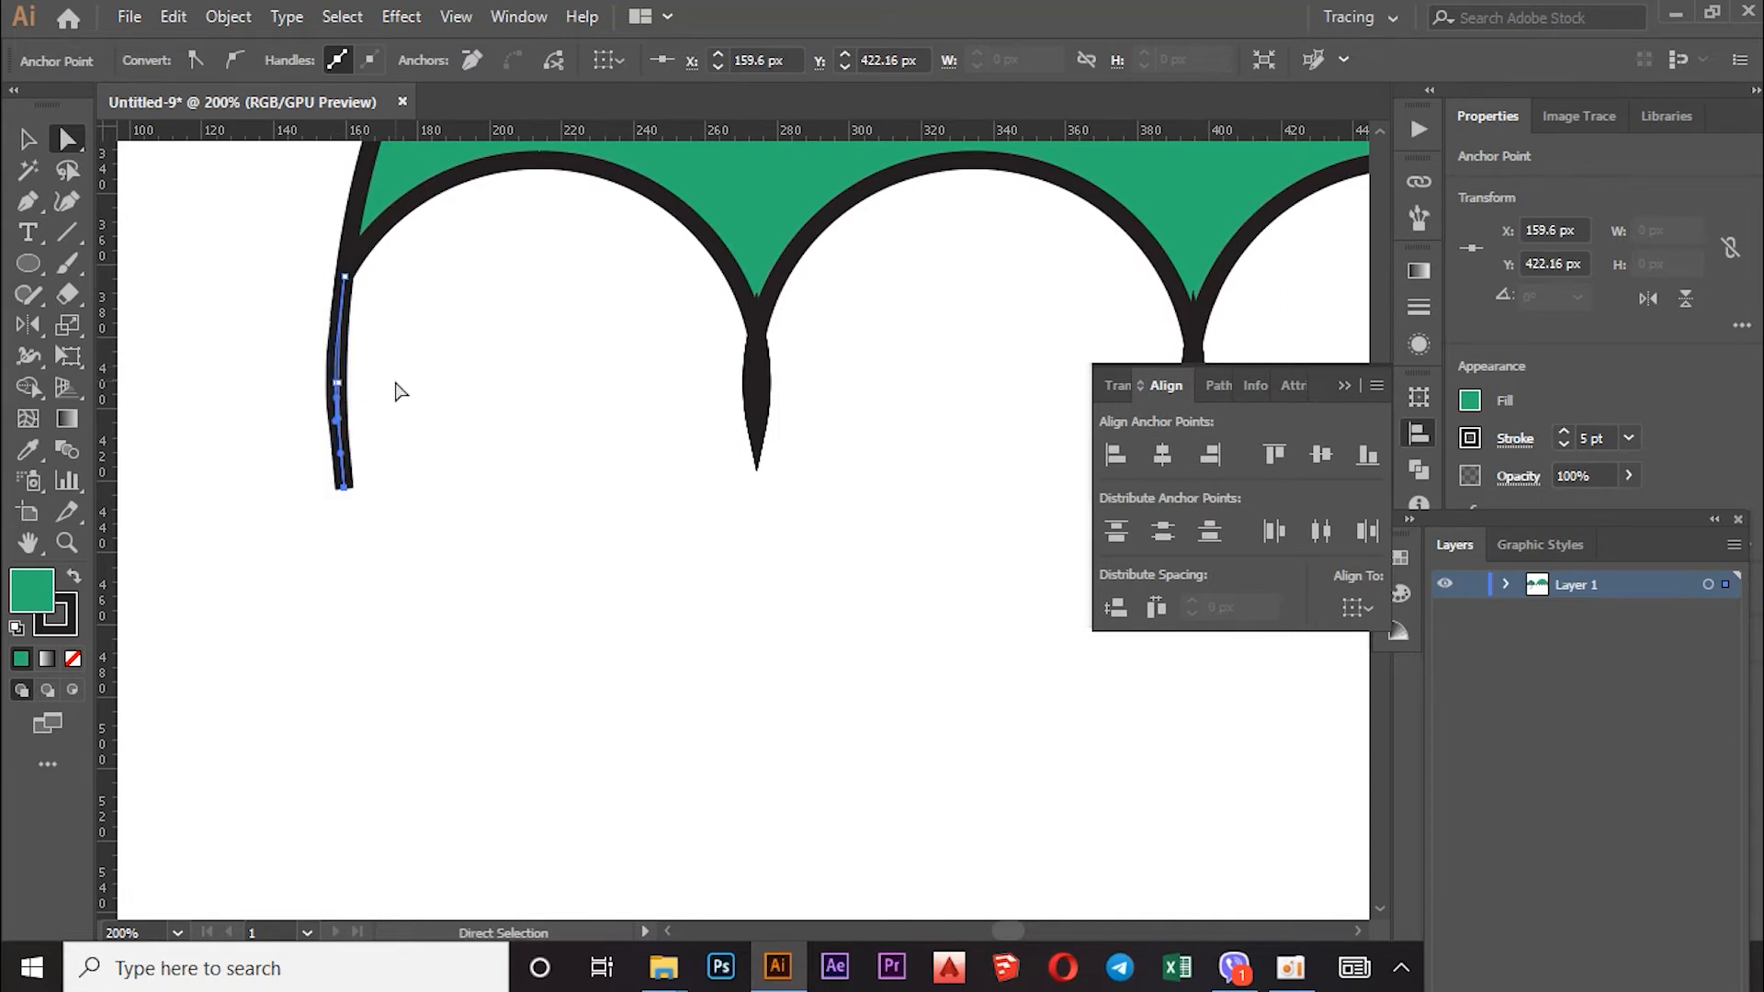
pyautogui.click(398, 389)
# Step: Nudge the canopy's left-tip segment slightly up and right so it ends in a thin point
pyautogui.keyDown('alt'); pyautogui.scroll(-4, 404, 390); pyautogui.keyUp('alt')
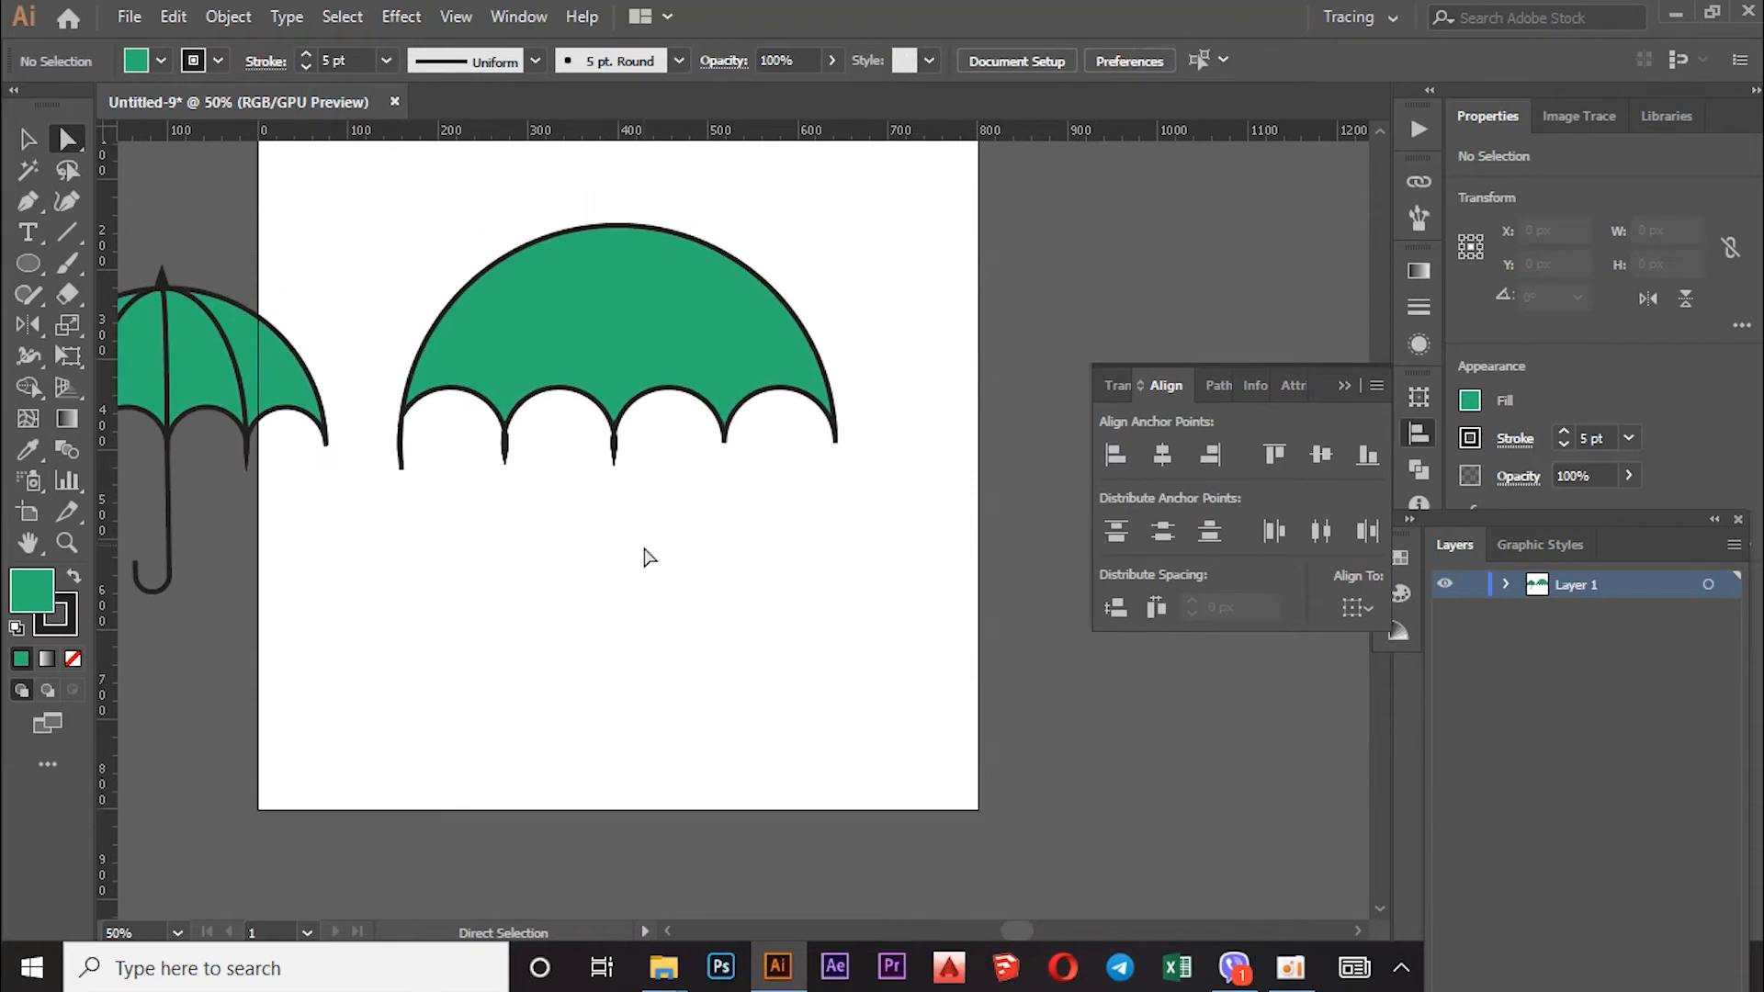
pyautogui.scroll(3, 659, 303)
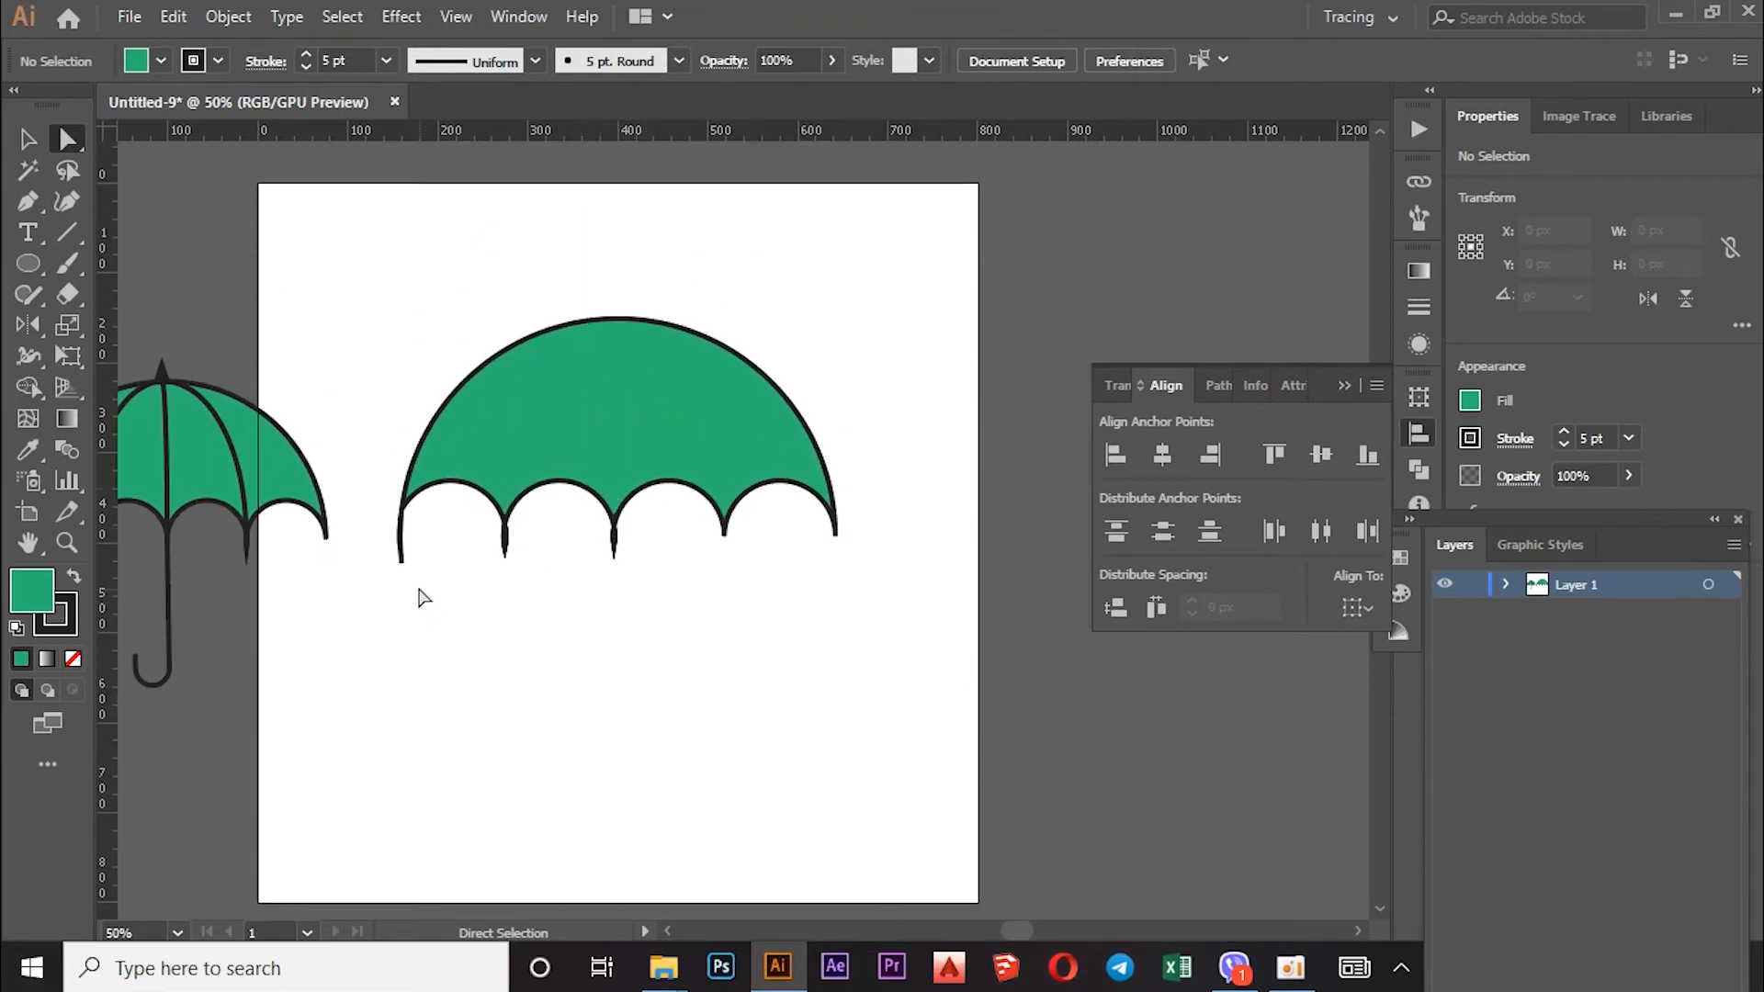
pyautogui.click(398, 557)
pyautogui.click(410, 603)
pyautogui.scroll(3, 435, 572)
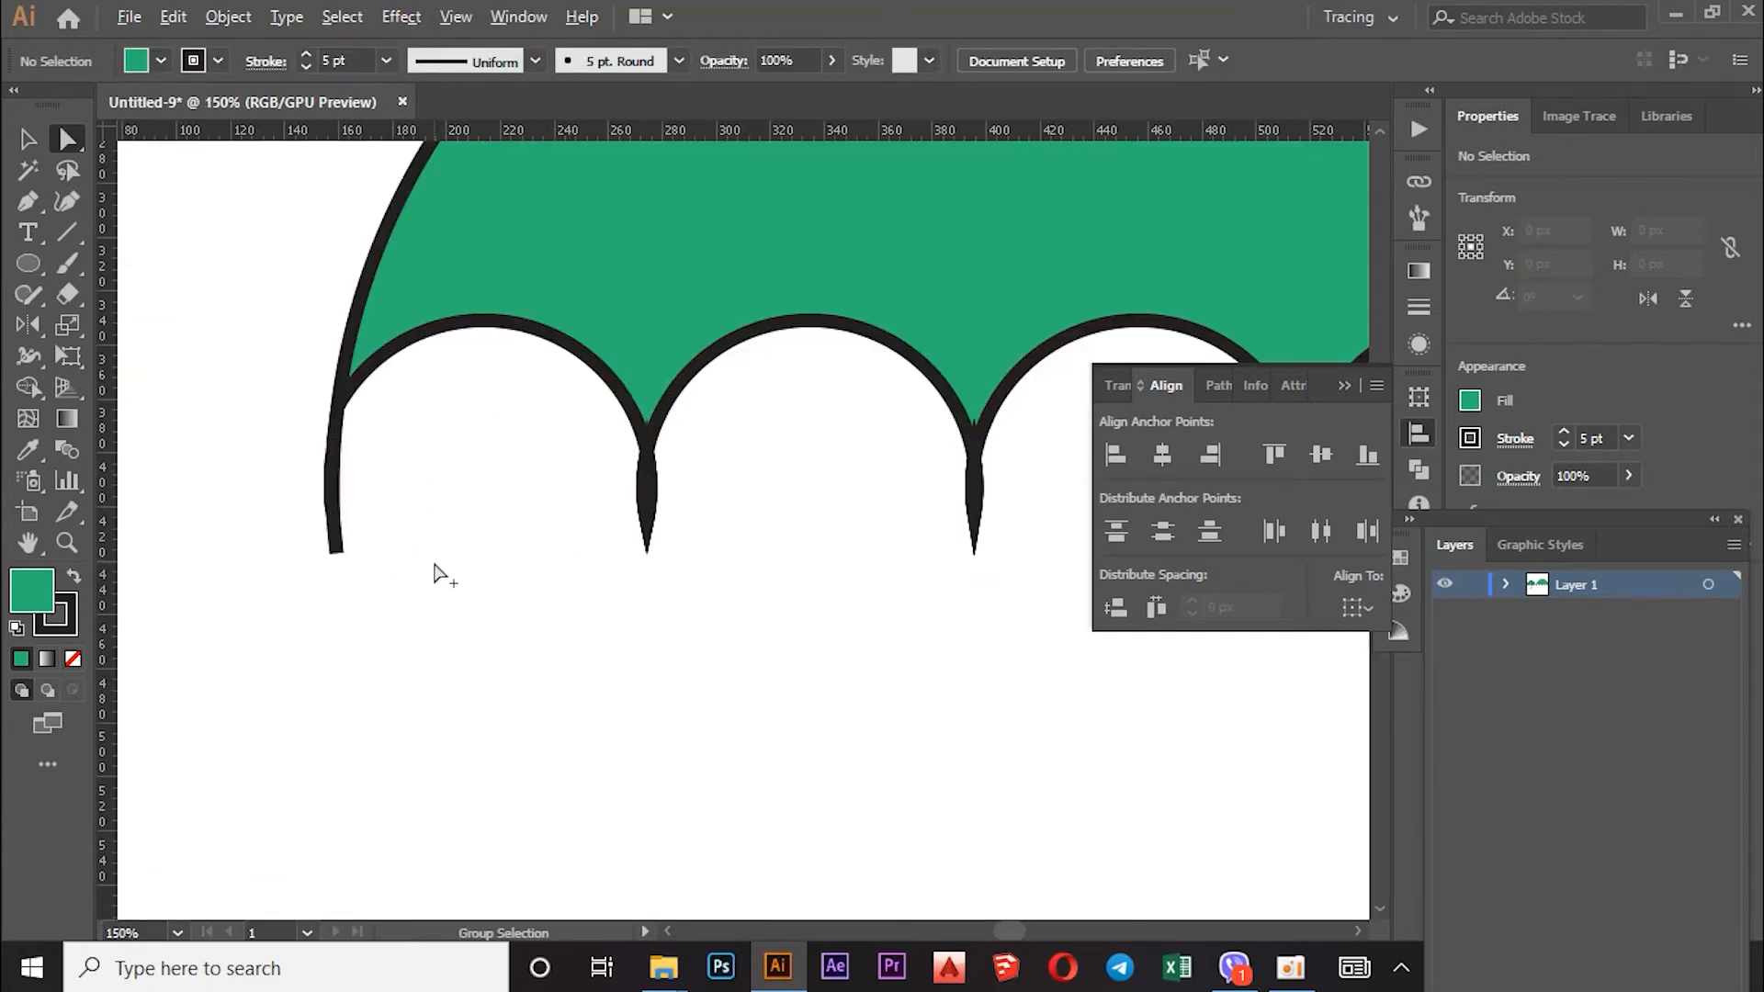
pyautogui.click(334, 540)
pyautogui.moveTo(334, 530); pyautogui.dragTo(336, 529)
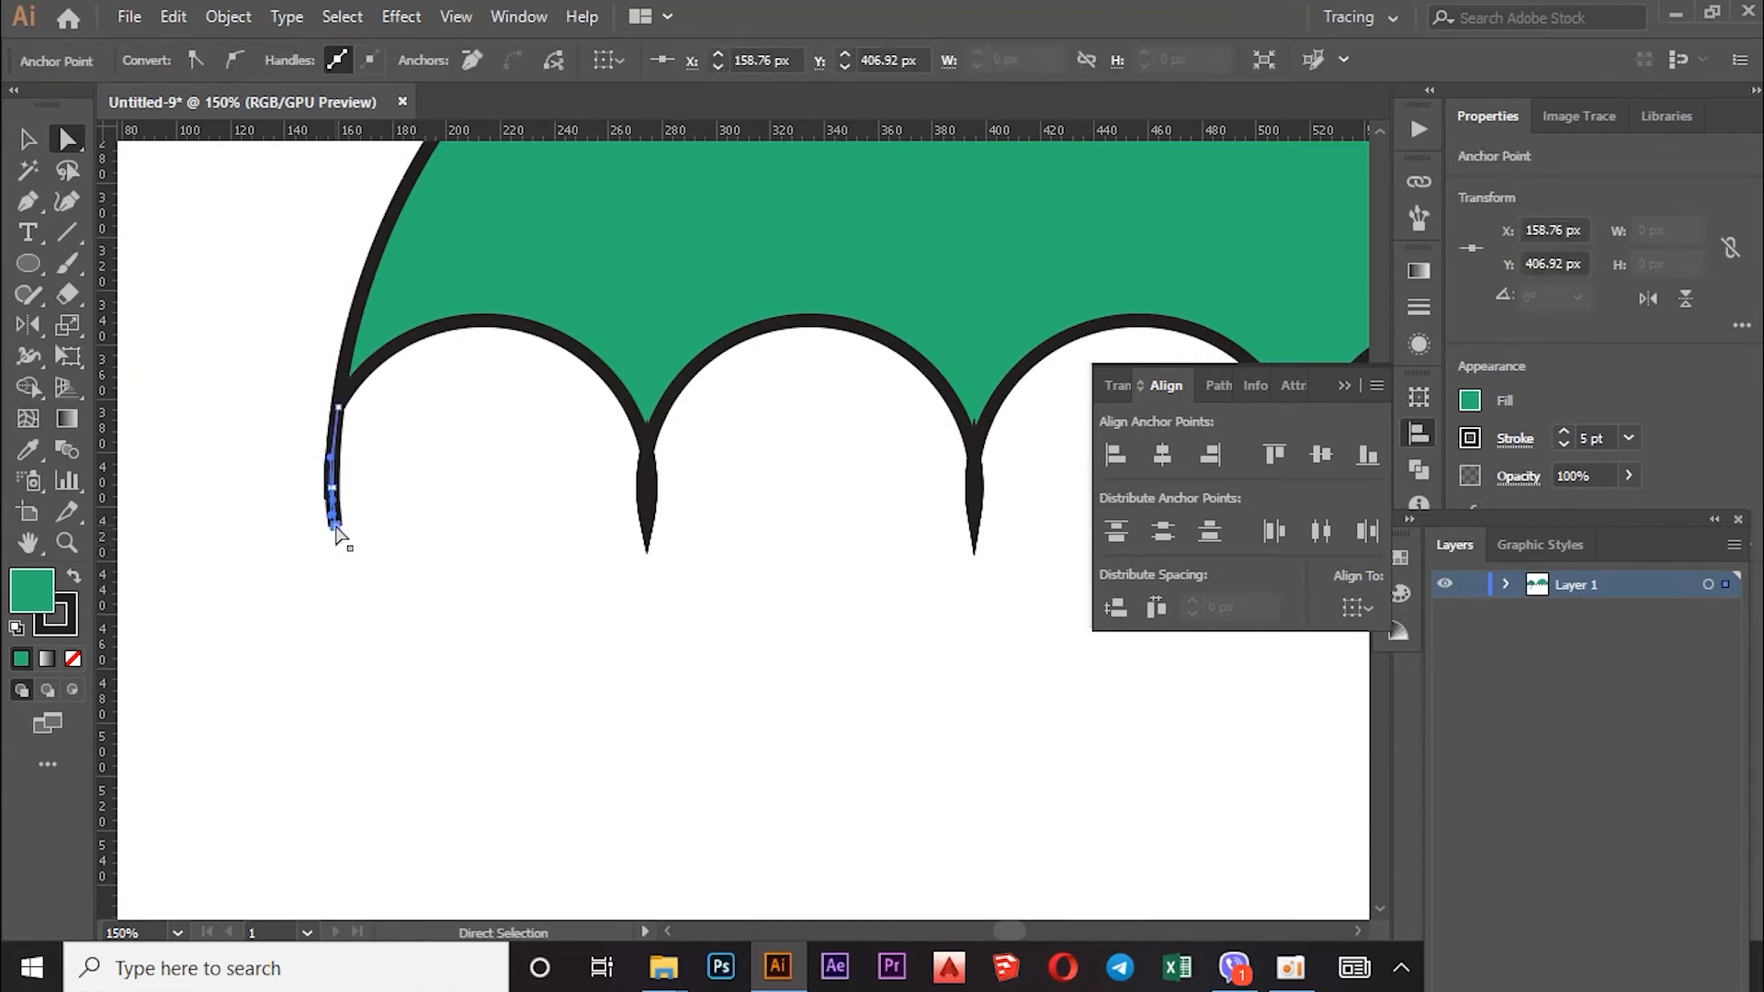
pyautogui.scroll(-3, 336, 531)
pyautogui.click(560, 595)
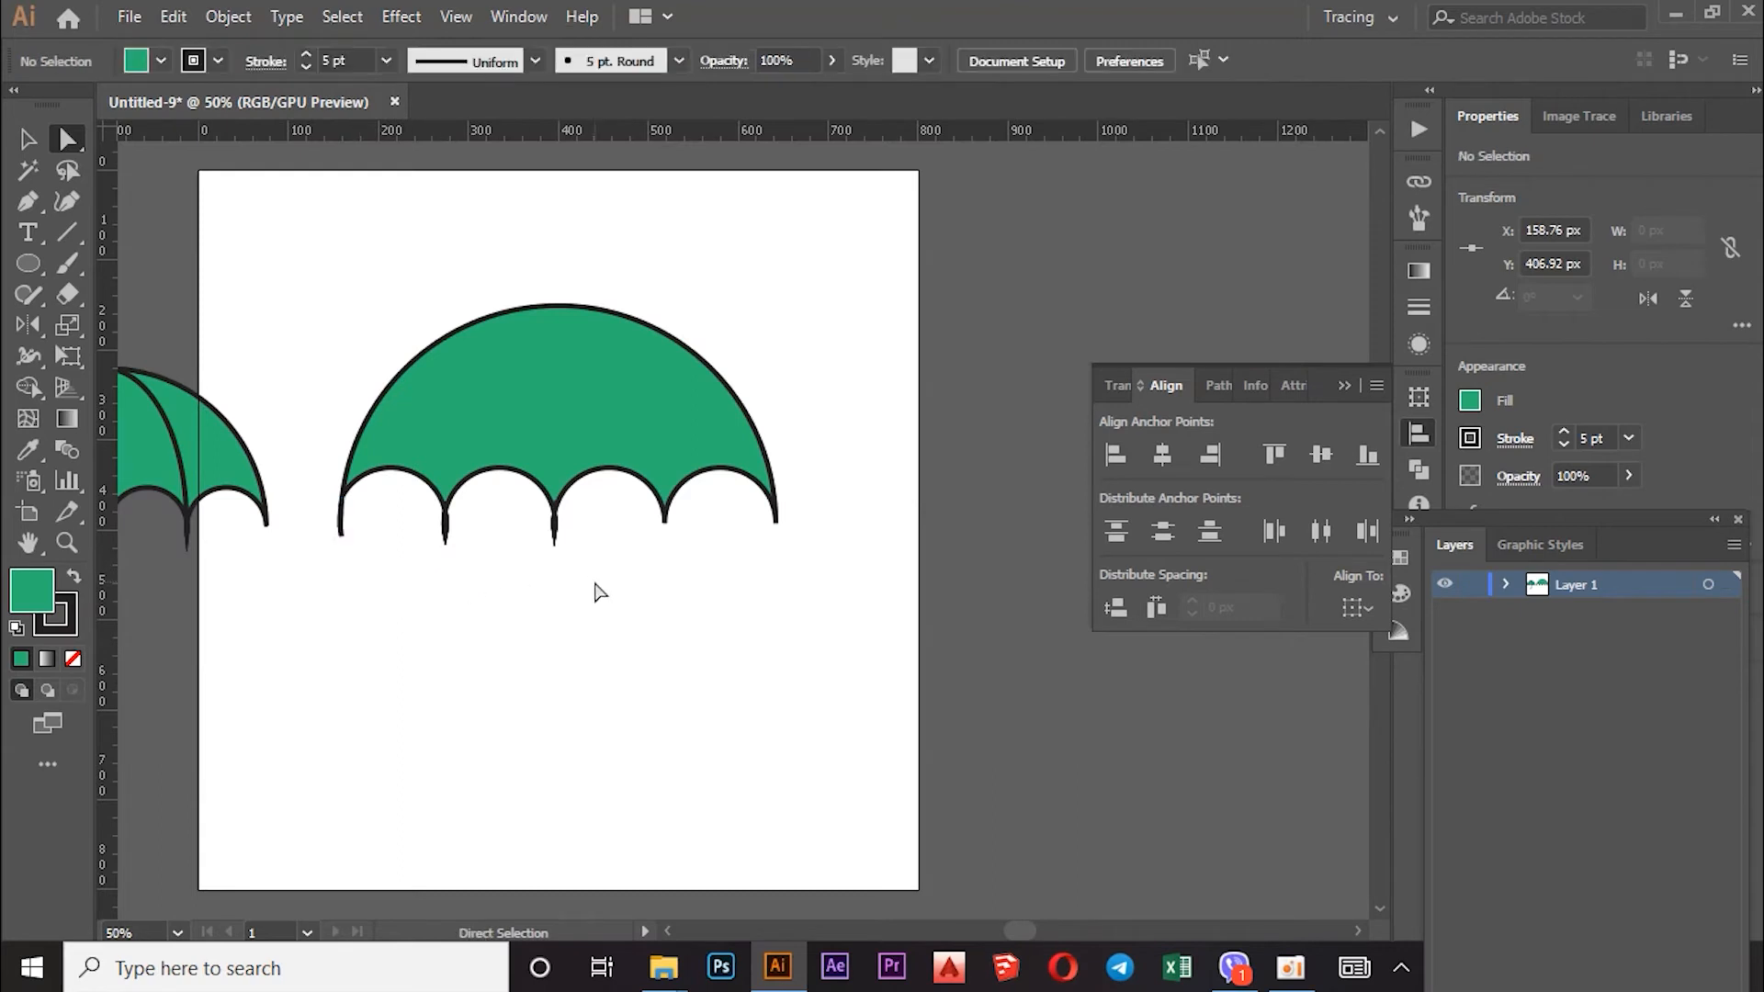
pyautogui.scroll(-2, 816, 446)
pyautogui.scroll(3, 570, 427)
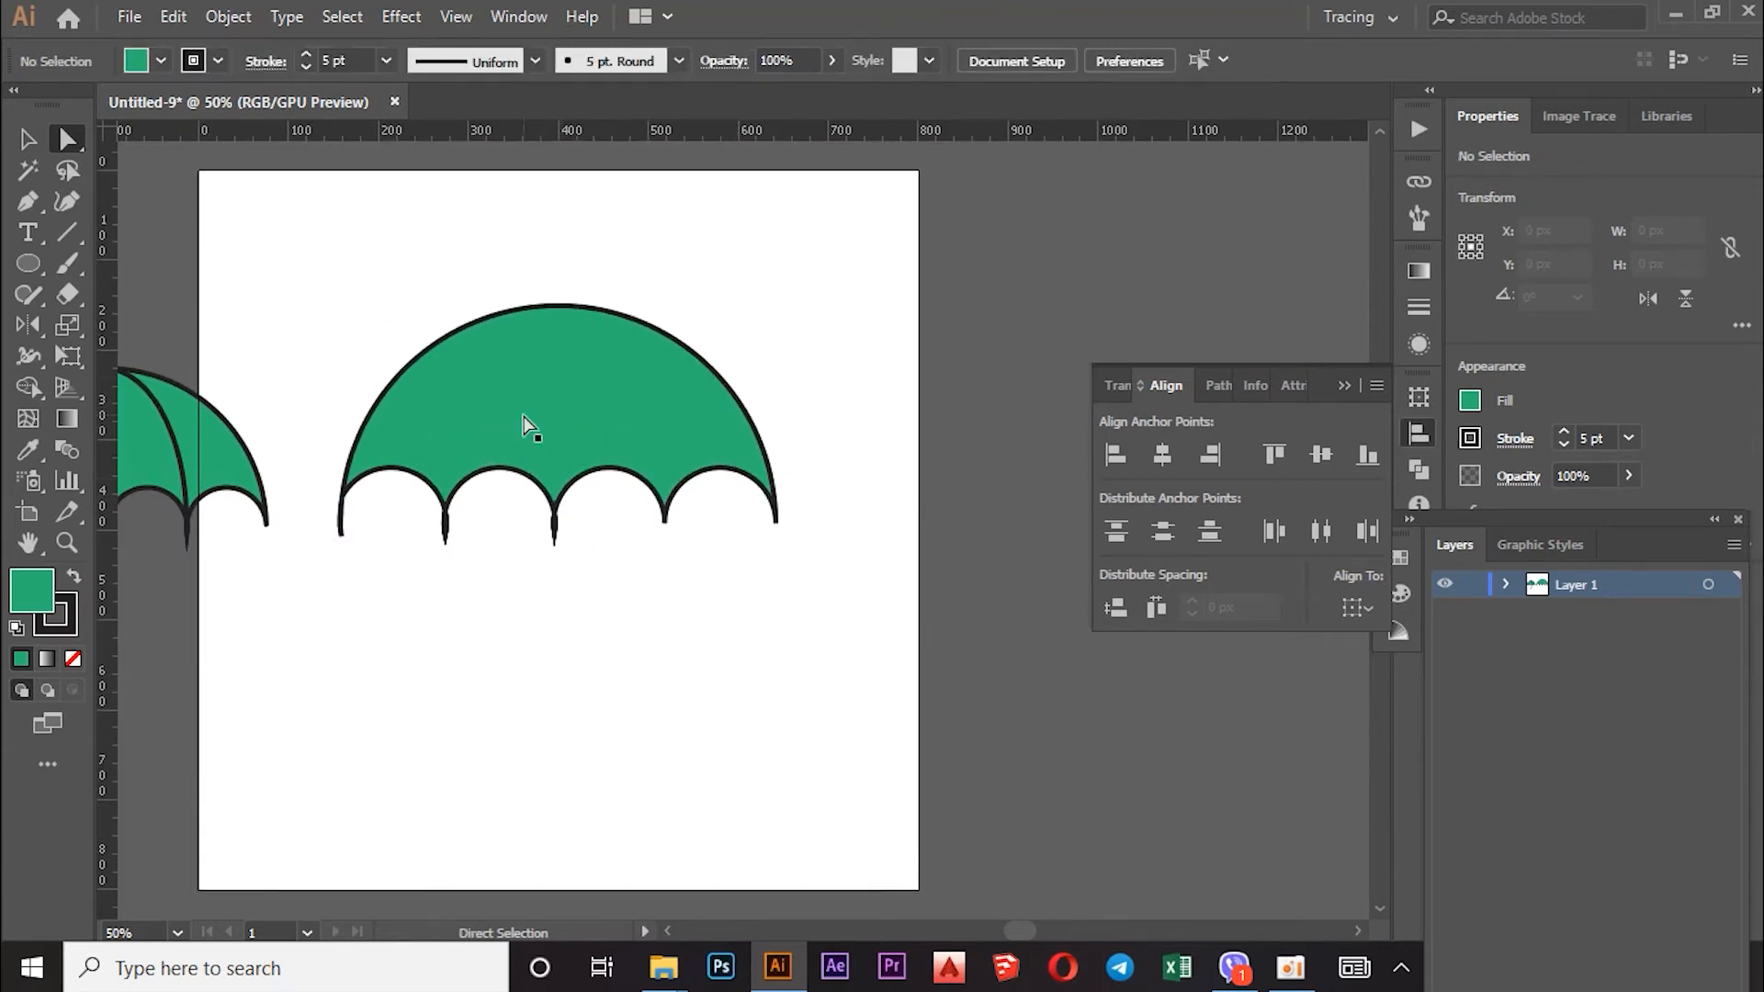
pyautogui.scroll(2, 626, 425)
pyautogui.scroll(-1, 626, 421)
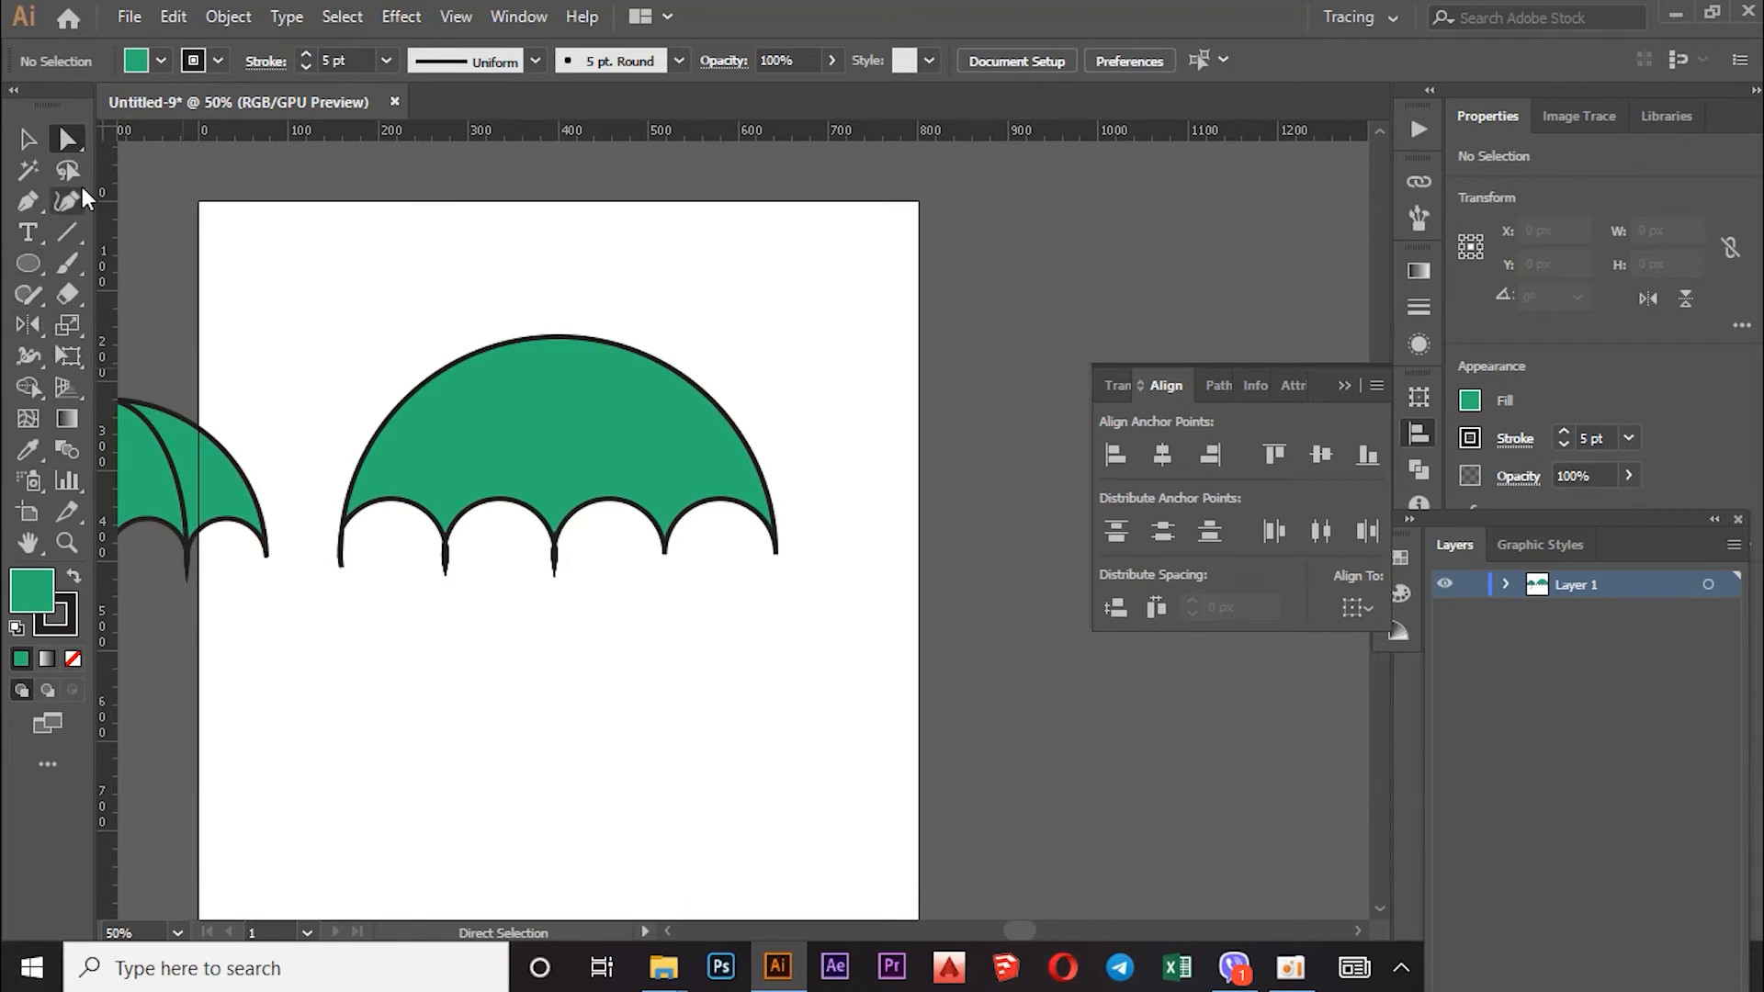
# Step: Draw the first rib arc with the Arc tool from the left spoke tip up to the crown
pyautogui.click(72, 235)
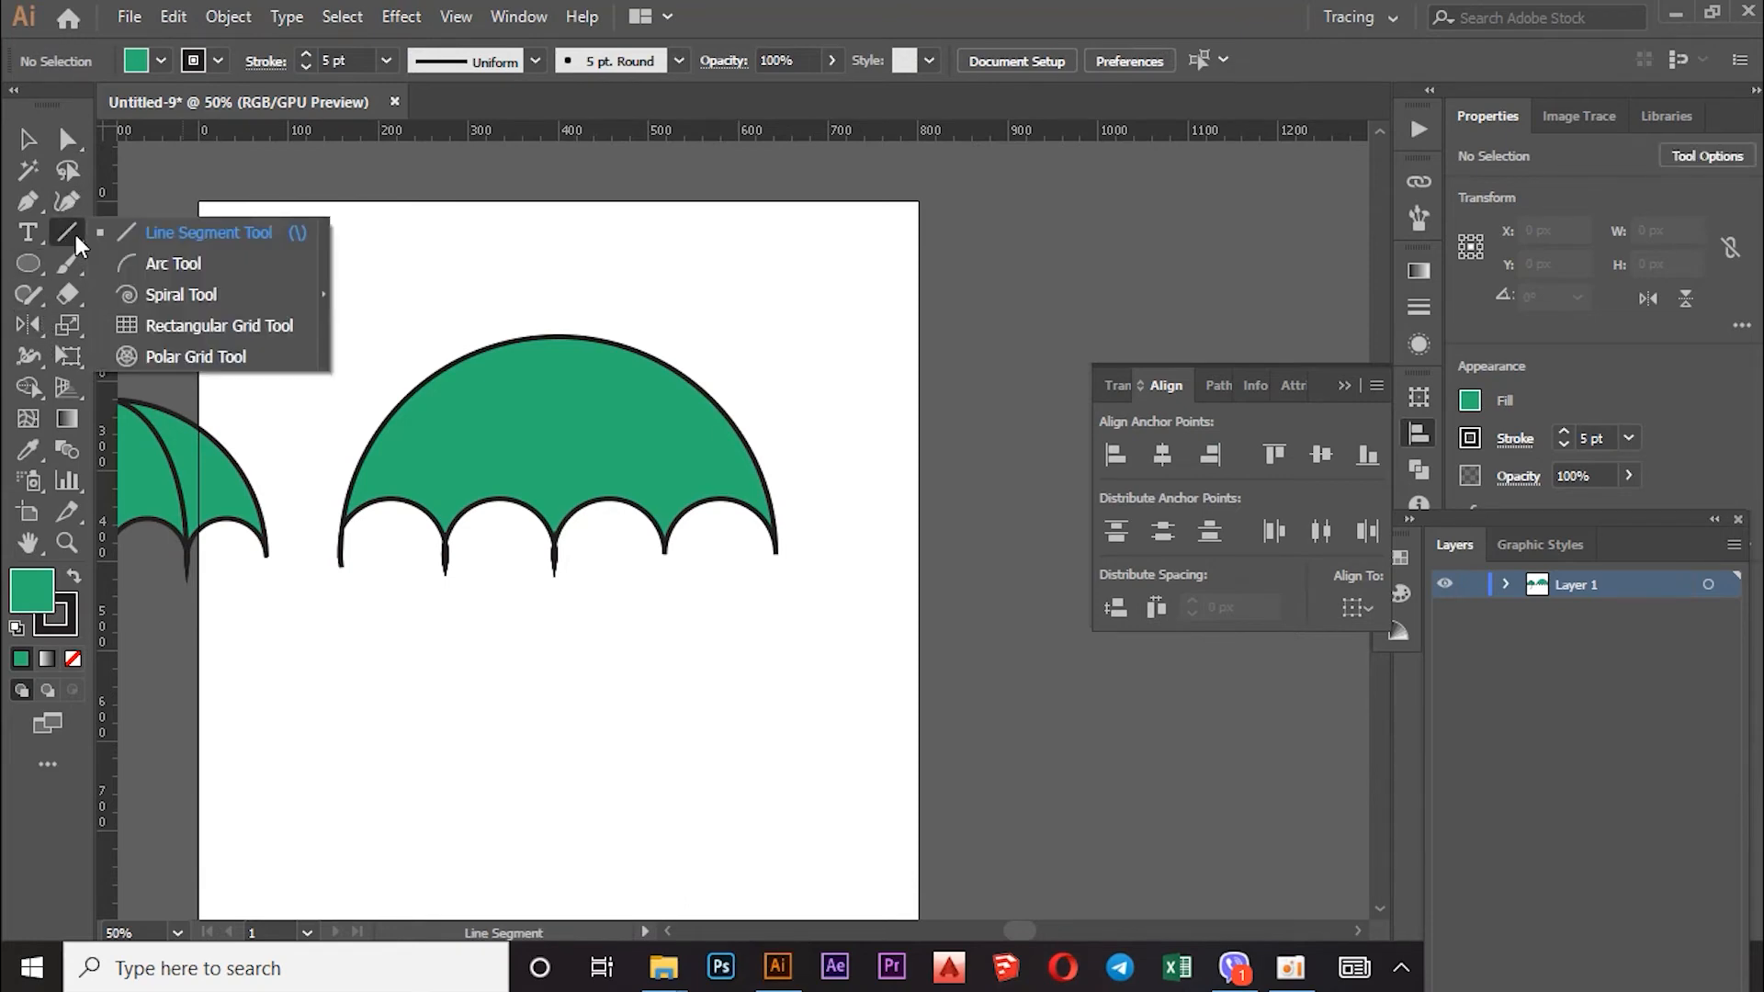
pyautogui.click(138, 264)
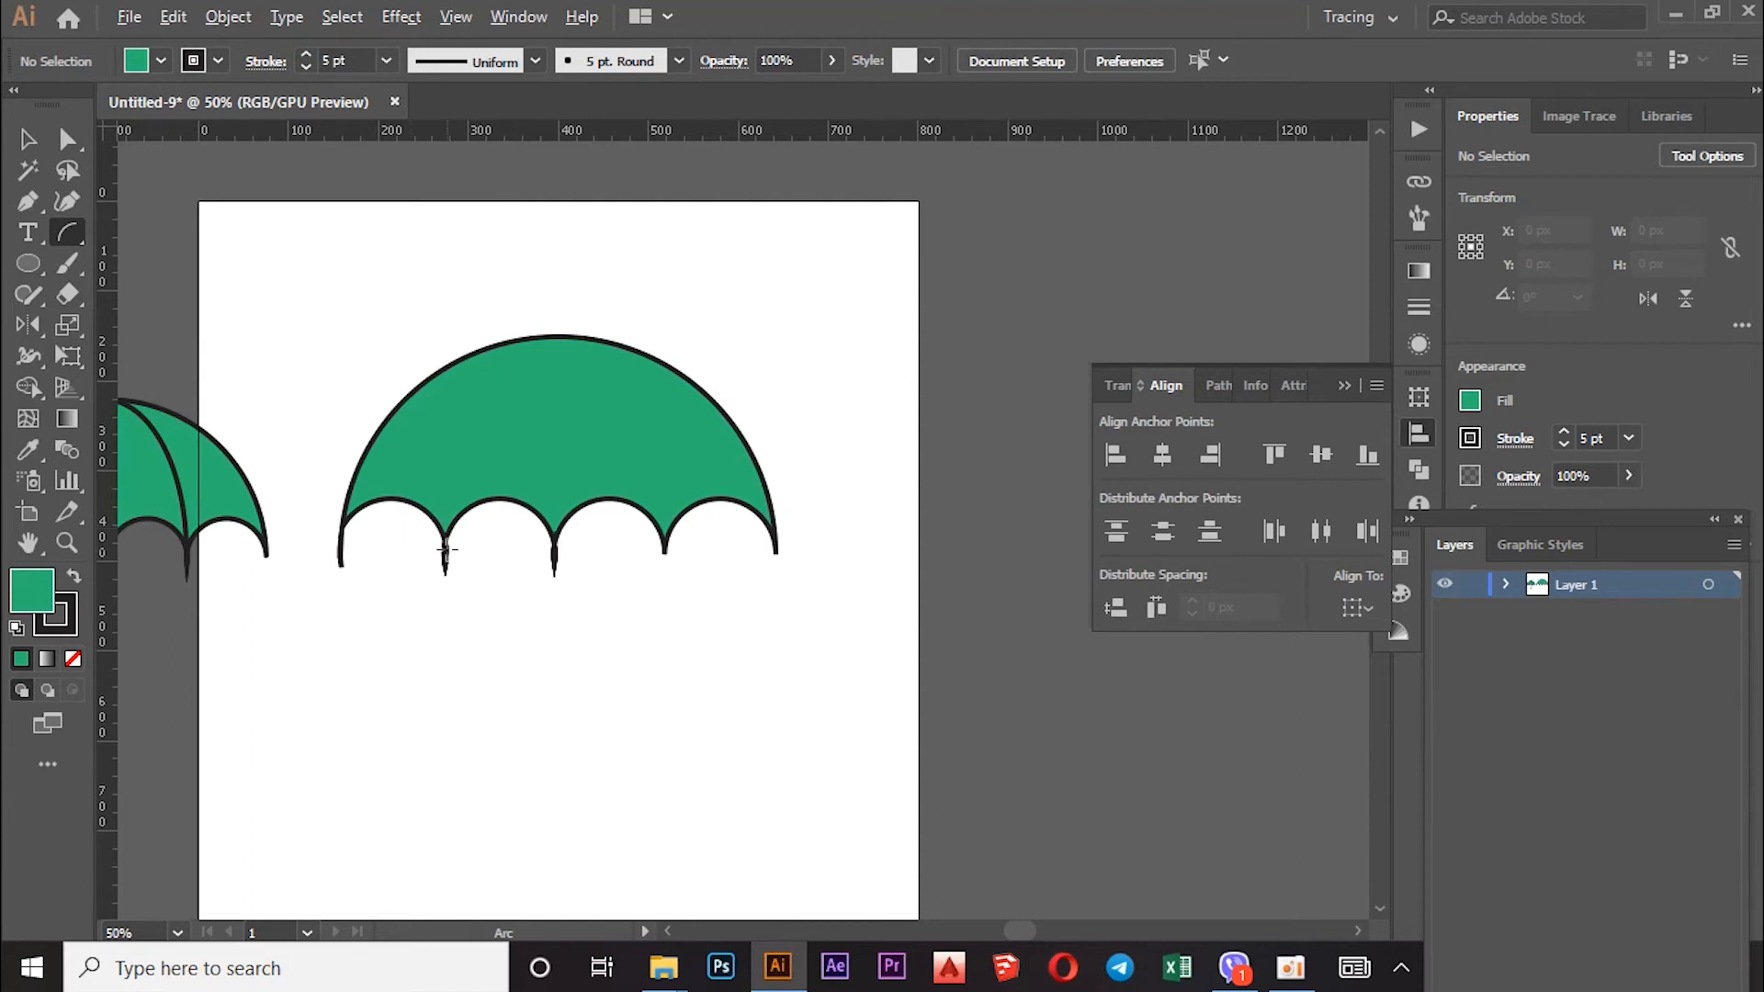
pyautogui.scroll(2, 445, 549)
pyautogui.scroll(4, 447, 561)
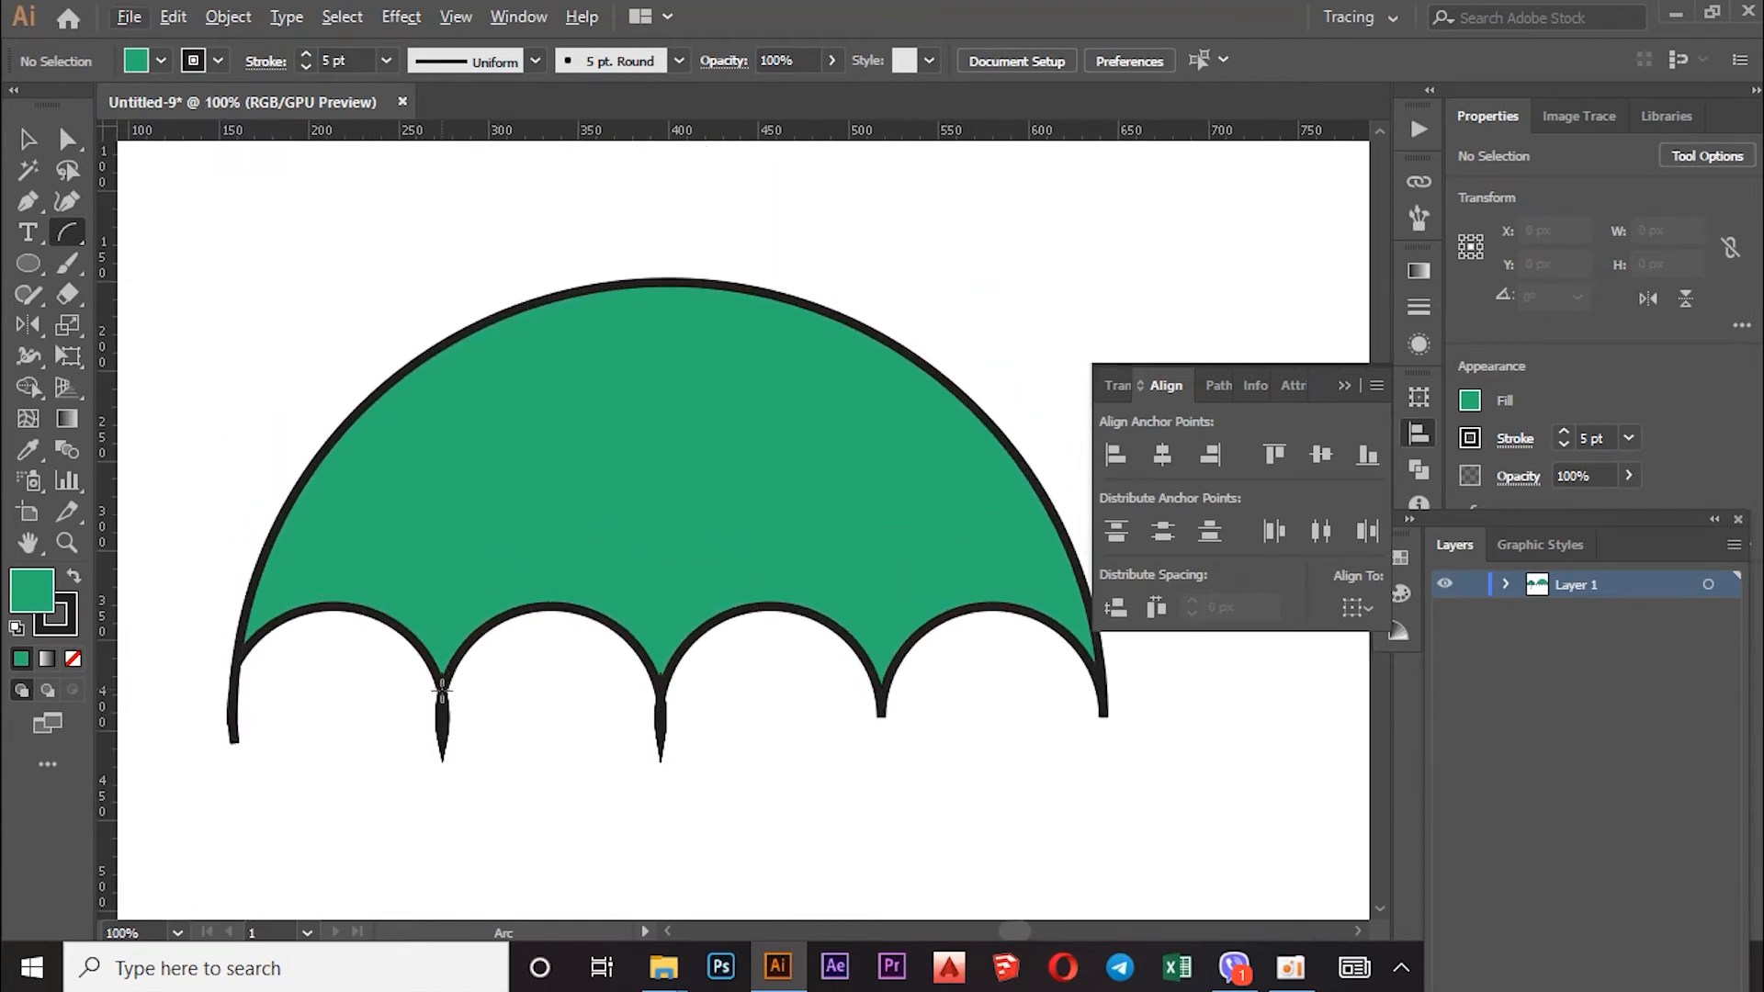
pyautogui.click(441, 707)
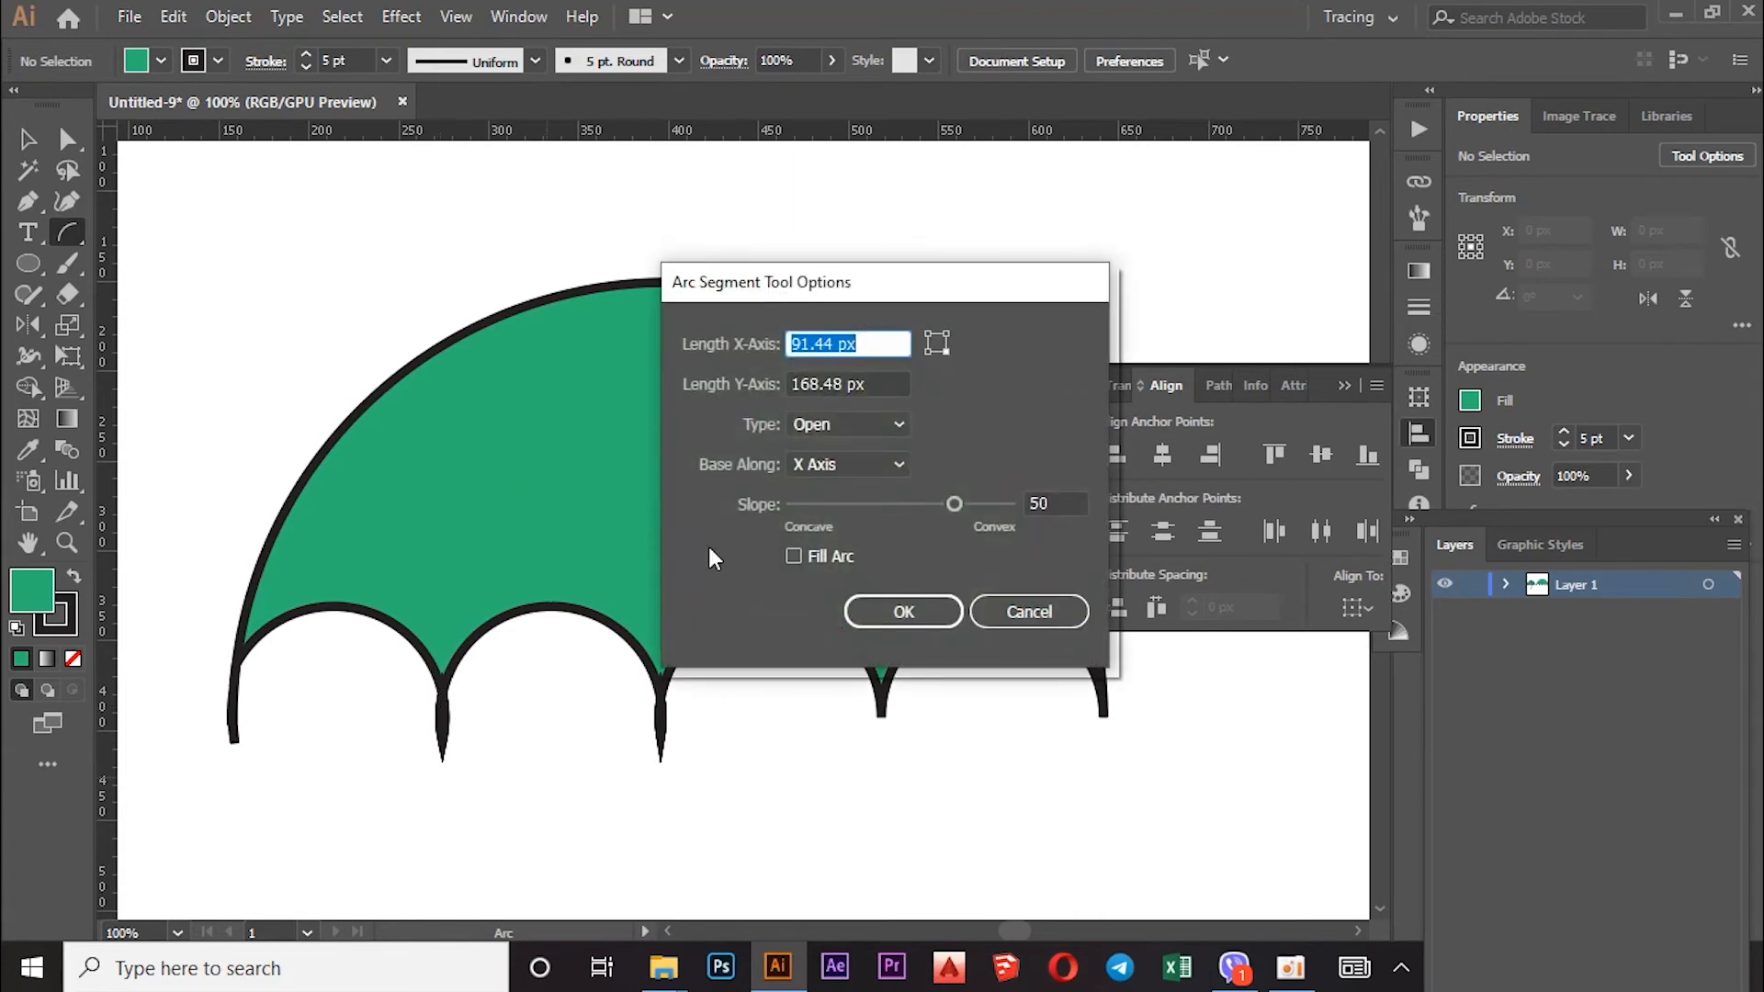
pyautogui.click(1037, 610)
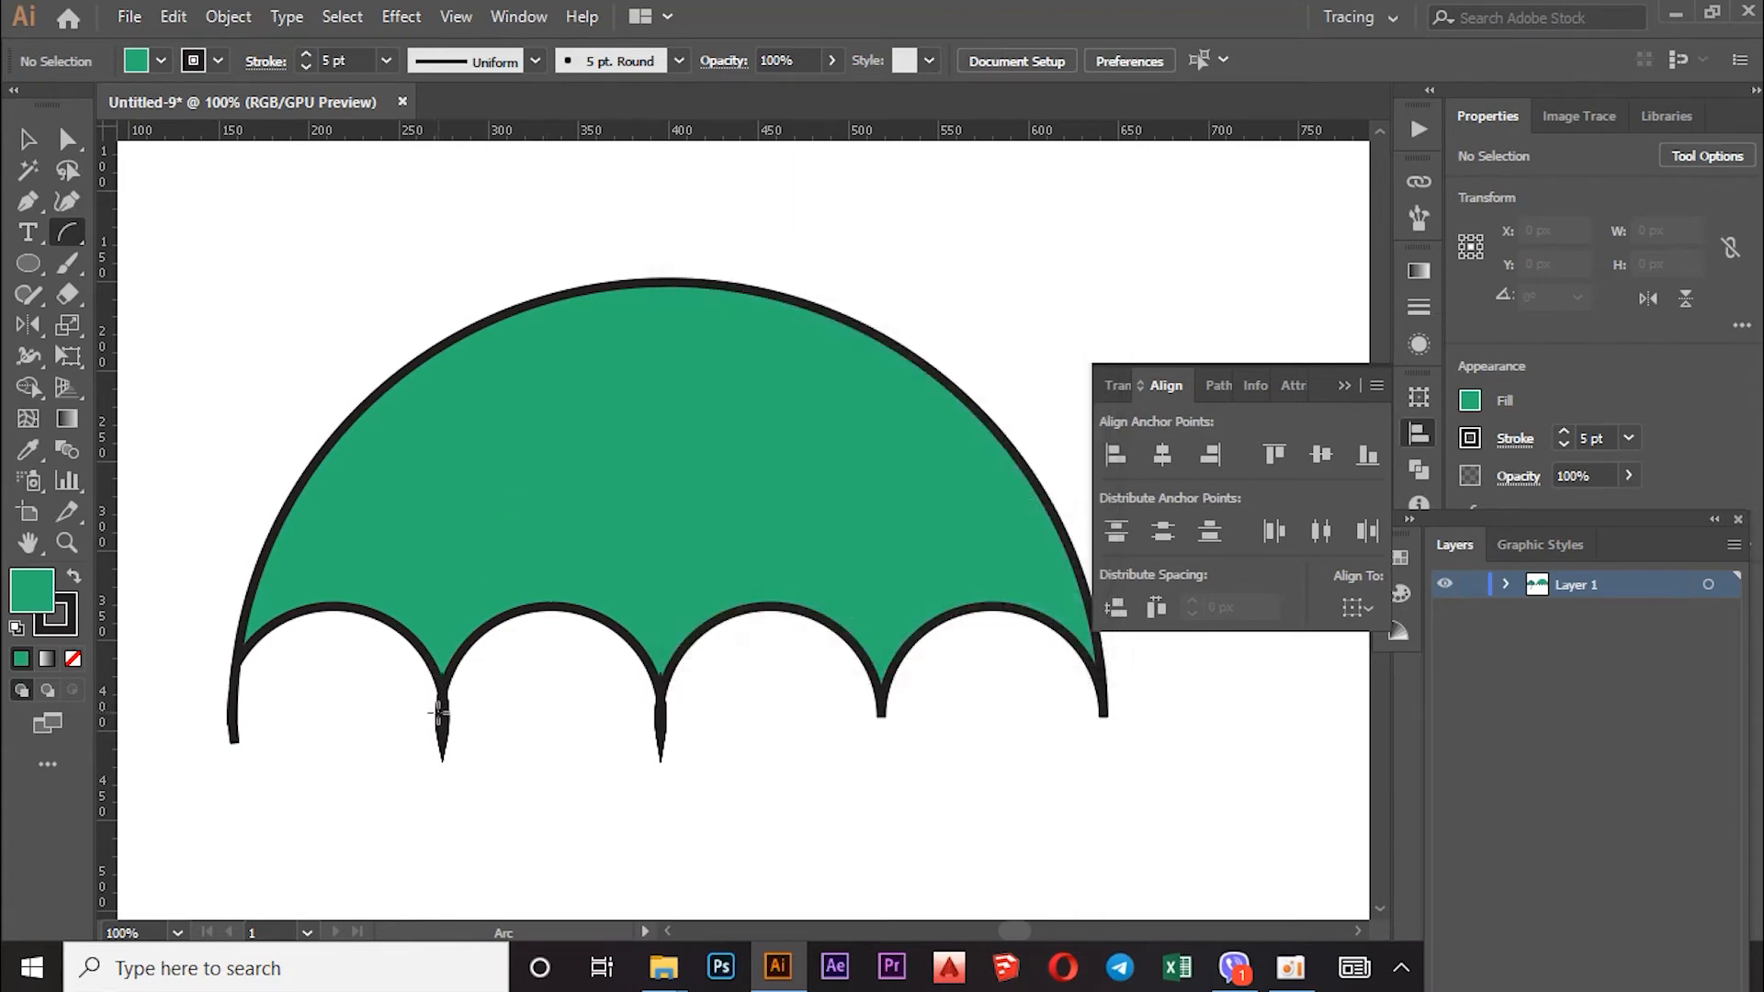
pyautogui.moveTo(441, 708); pyautogui.dragTo(487, 493)
pyautogui.moveTo(572, 296); pyautogui.dragTo(654, 288)
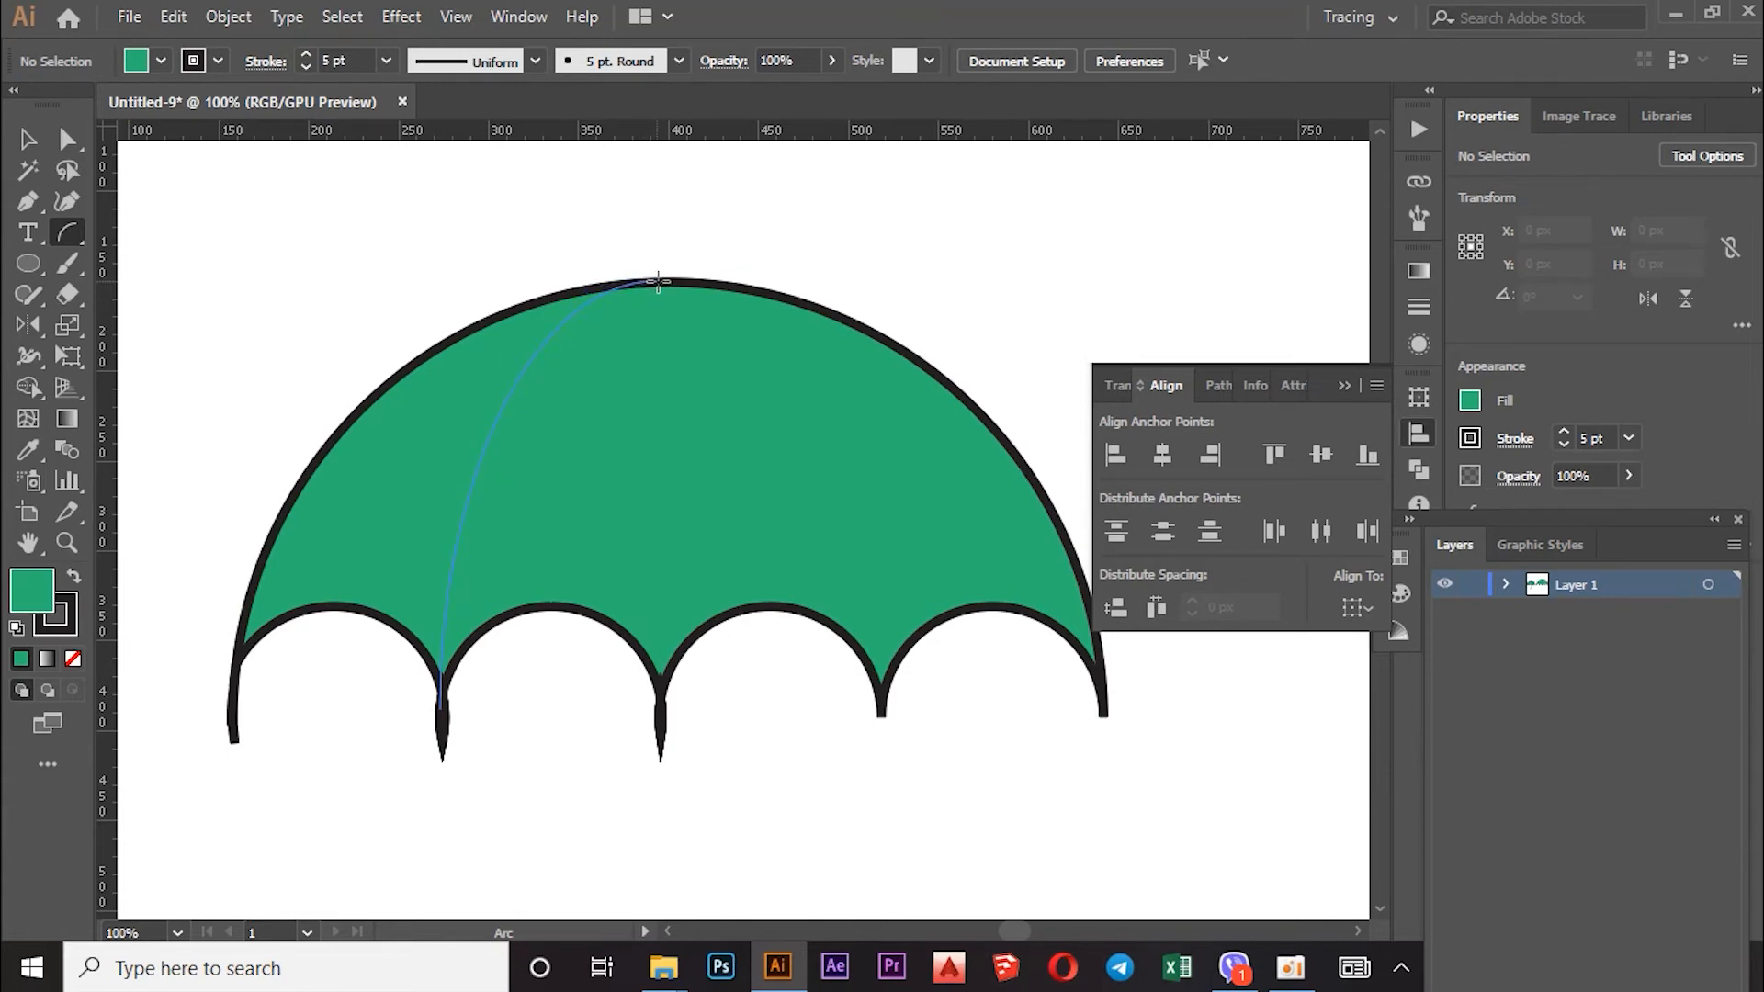
pyautogui.moveTo(658, 281); pyautogui.dragTo(656, 280)
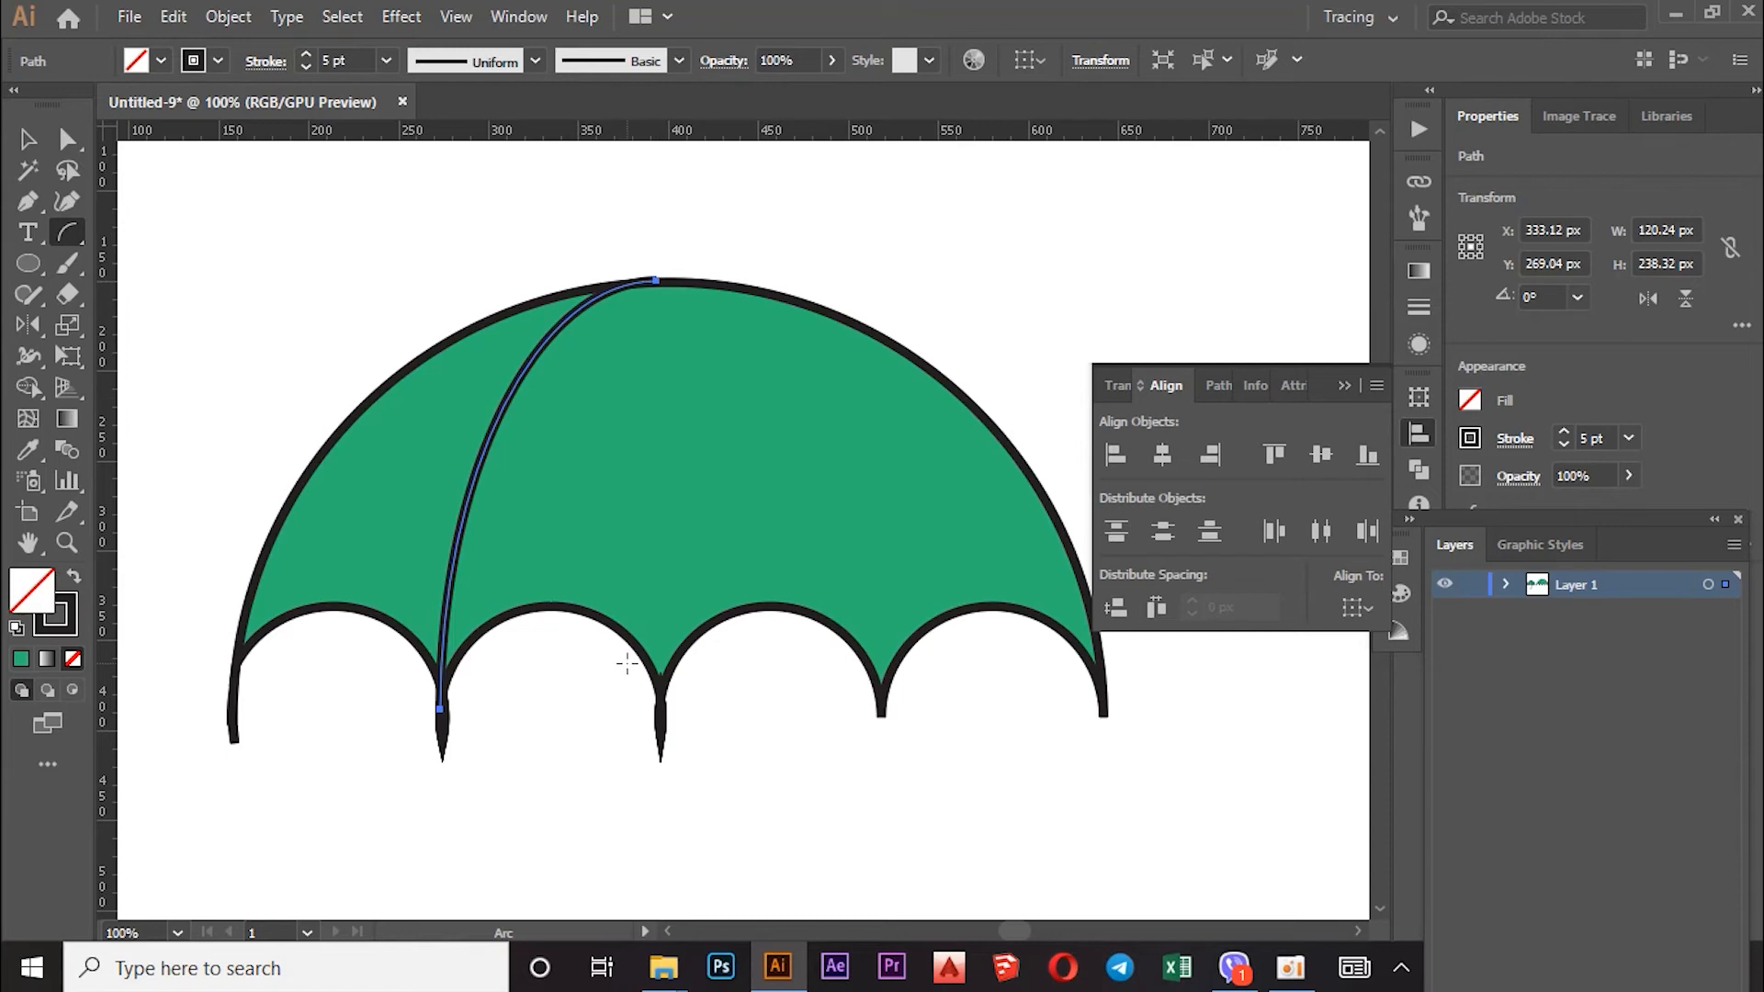
# Step: Add the centre and right rib arcs from their spoke tips up to the crown
pyautogui.moveTo(661, 703); pyautogui.dragTo(676, 472)
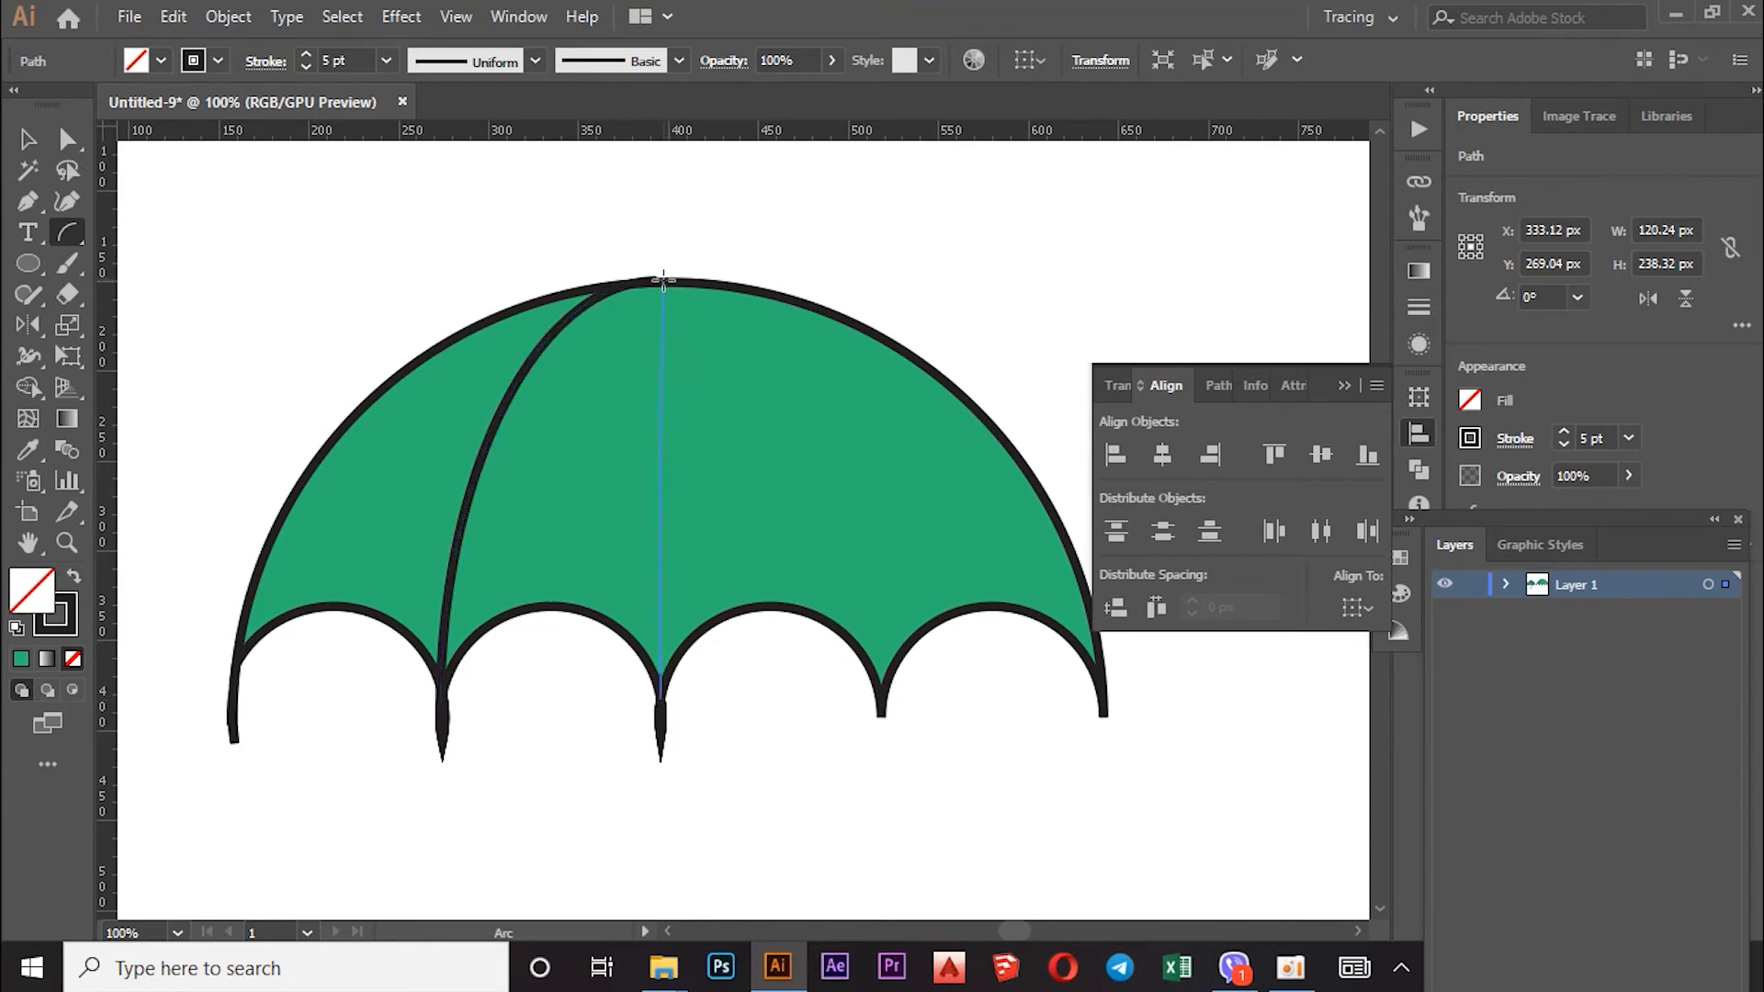
pyautogui.moveTo(658, 281); pyautogui.dragTo(658, 280)
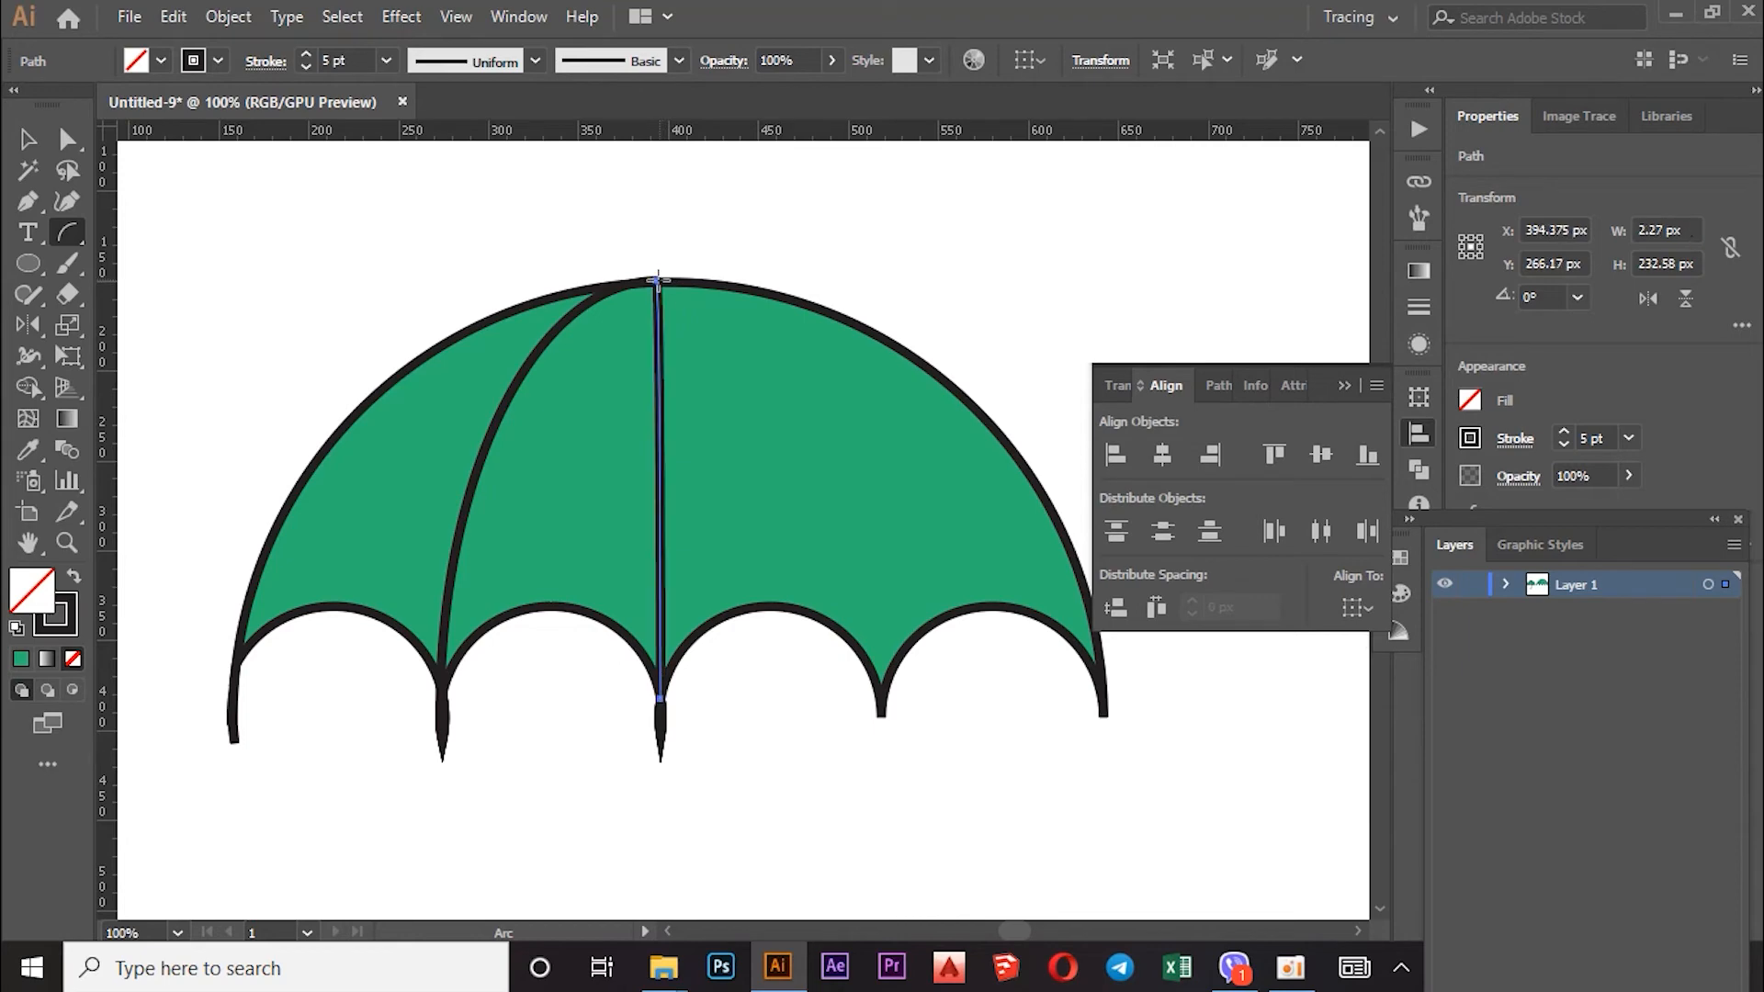
pyautogui.moveTo(882, 694); pyautogui.dragTo(863, 613)
pyautogui.moveTo(758, 357); pyautogui.dragTo(658, 280)
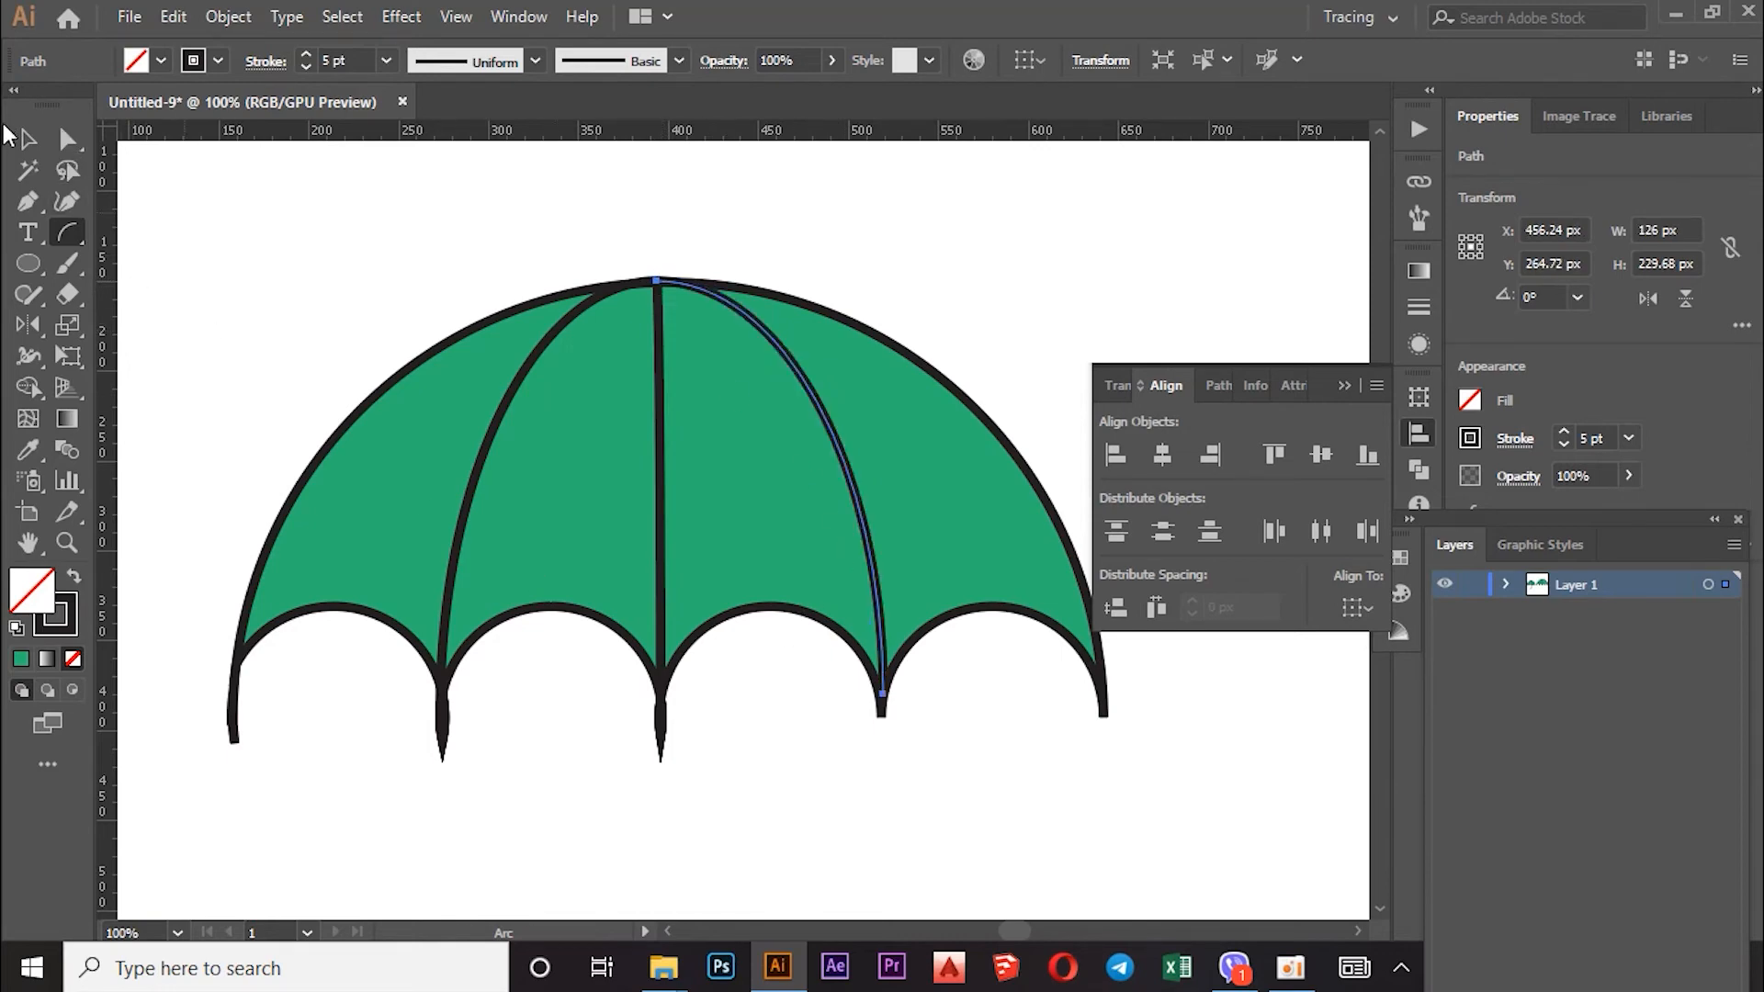
pyautogui.click(27, 140)
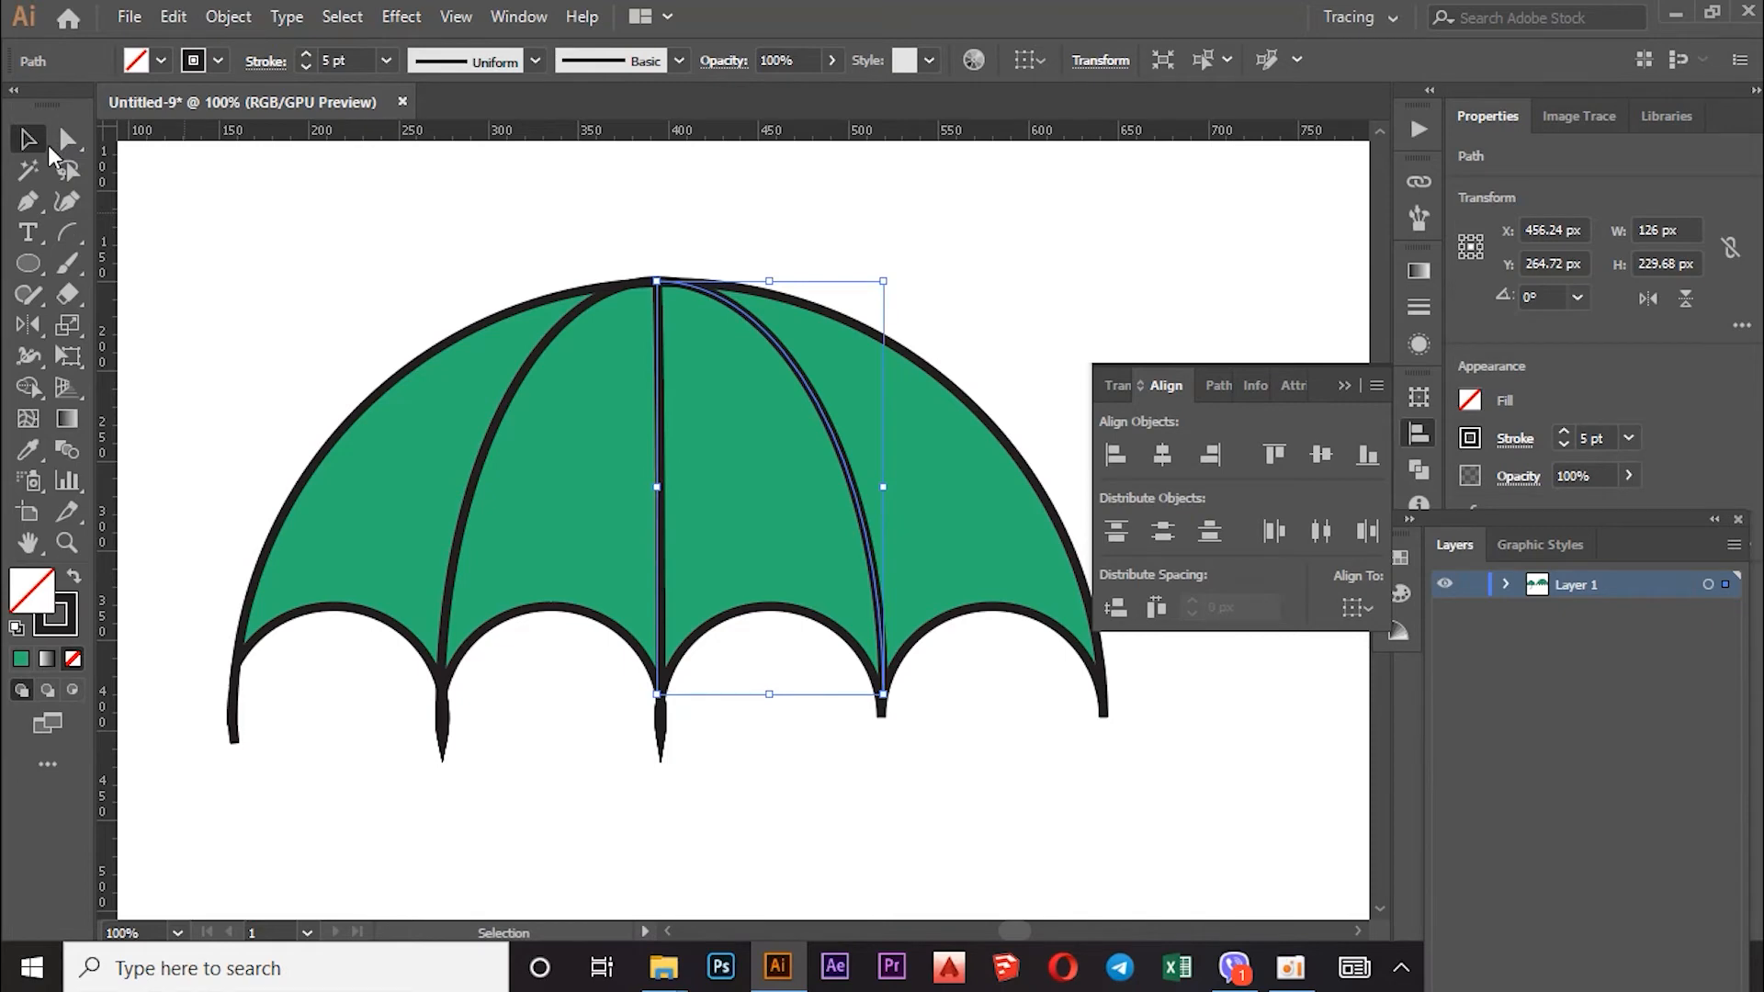
# Step: Draw a small closed triangle above the canopy's crown with the Pen tool
pyautogui.scroll(-3, 507, 362)
pyautogui.scroll(1, 533, 395)
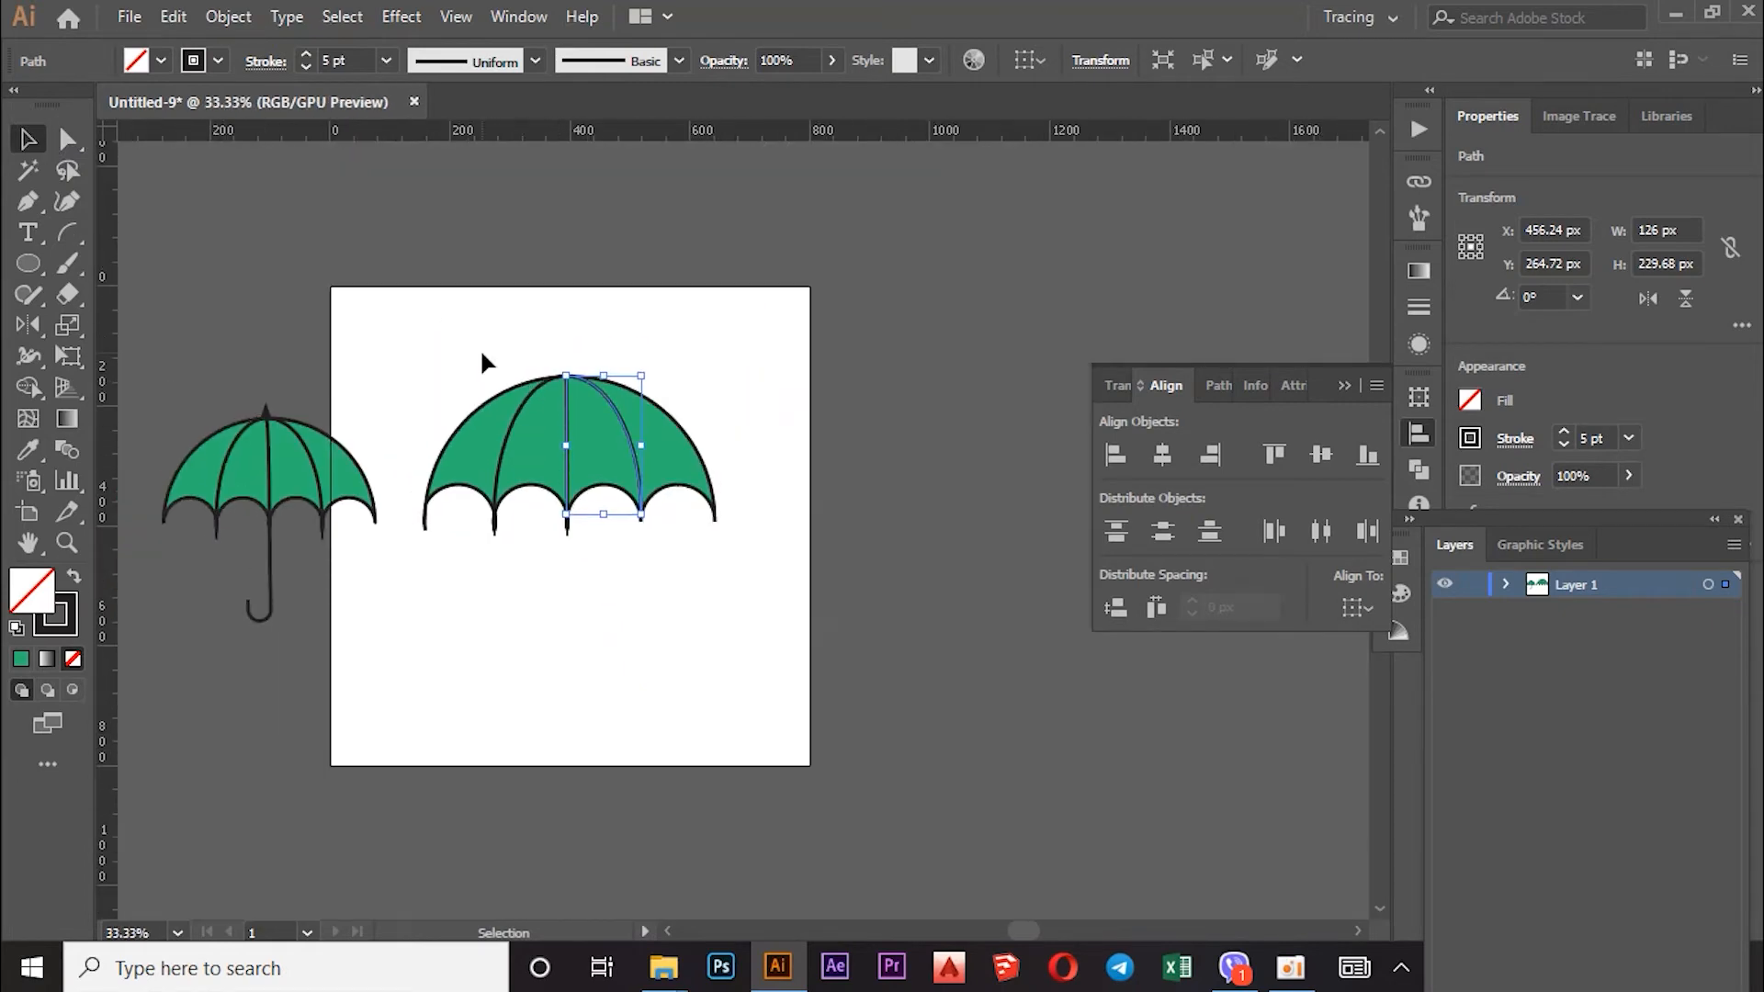
pyautogui.click(482, 360)
pyautogui.scroll(1, 548, 533)
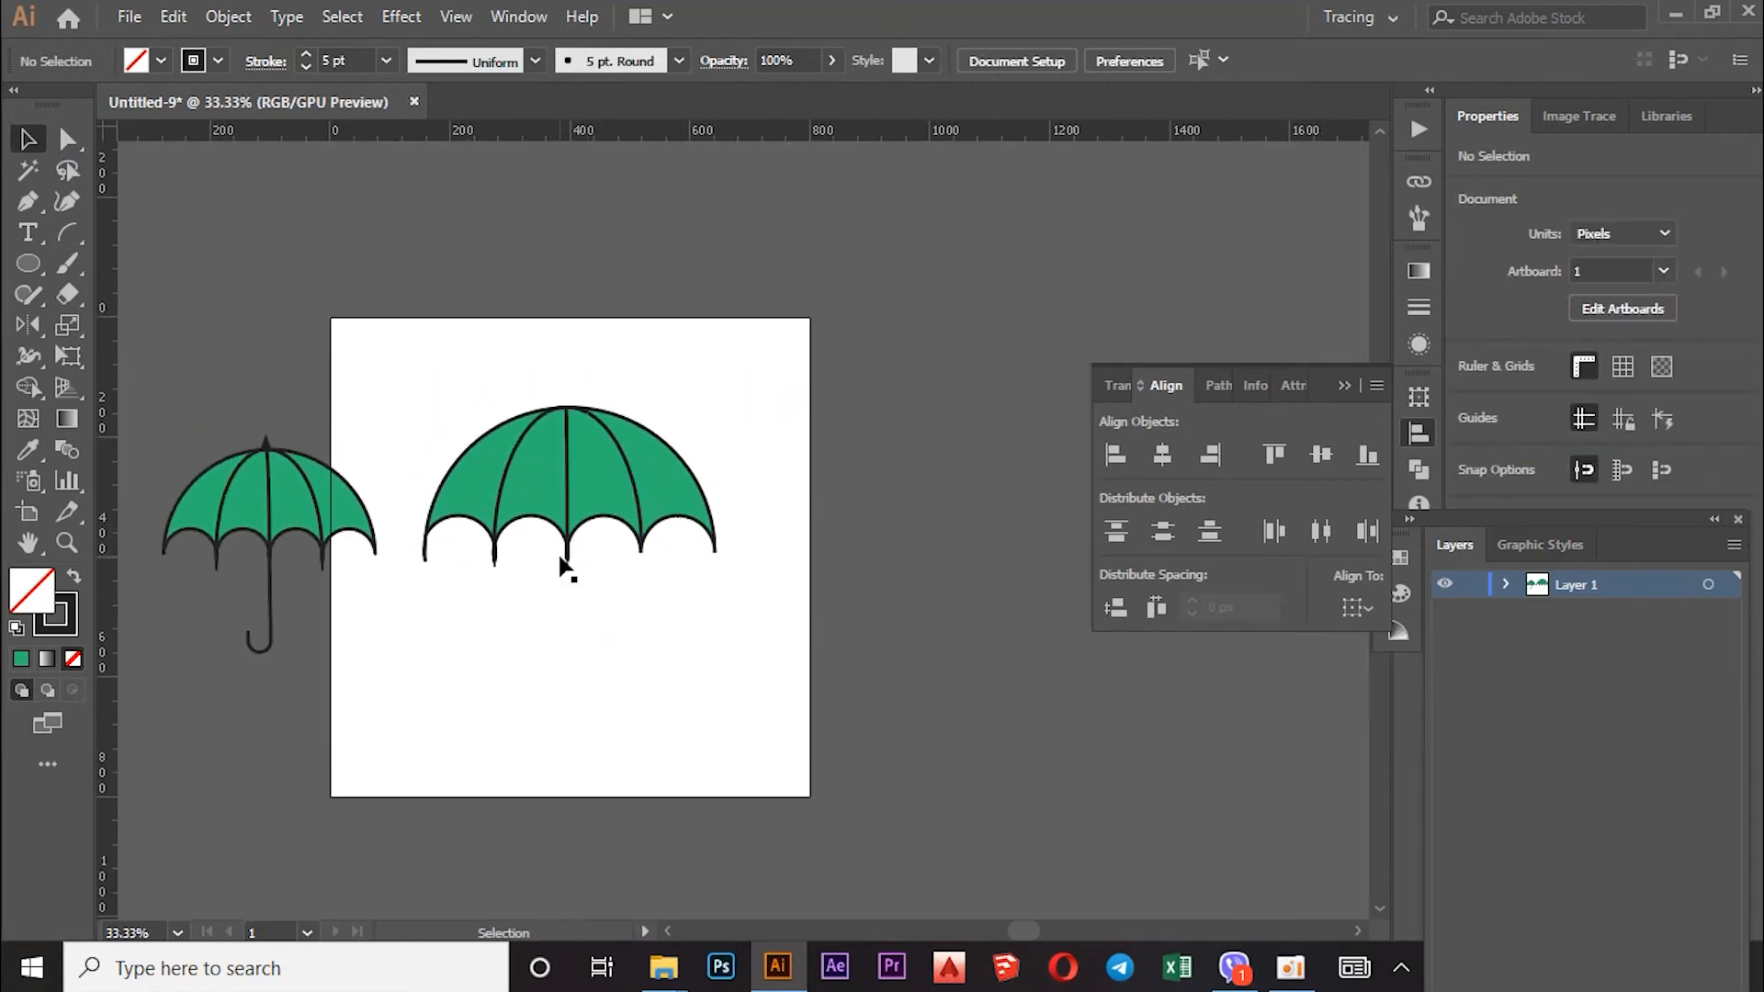
pyautogui.click(30, 208)
pyautogui.scroll(4, 552, 363)
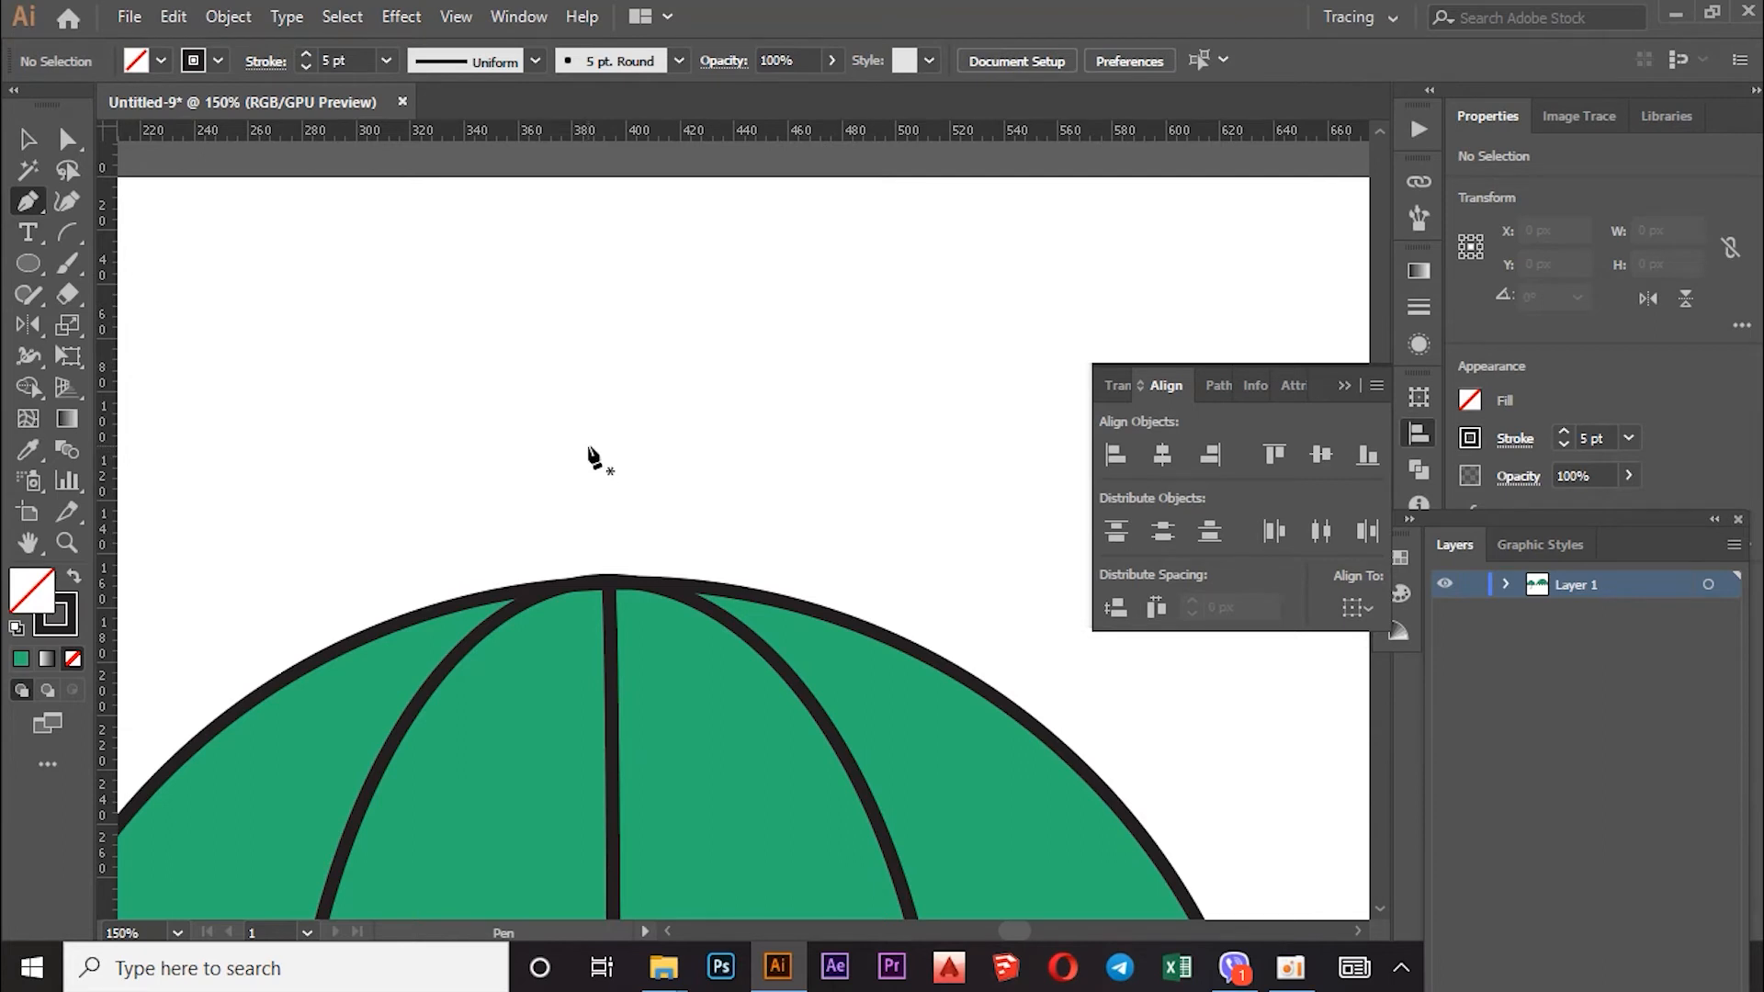
pyautogui.click(589, 417)
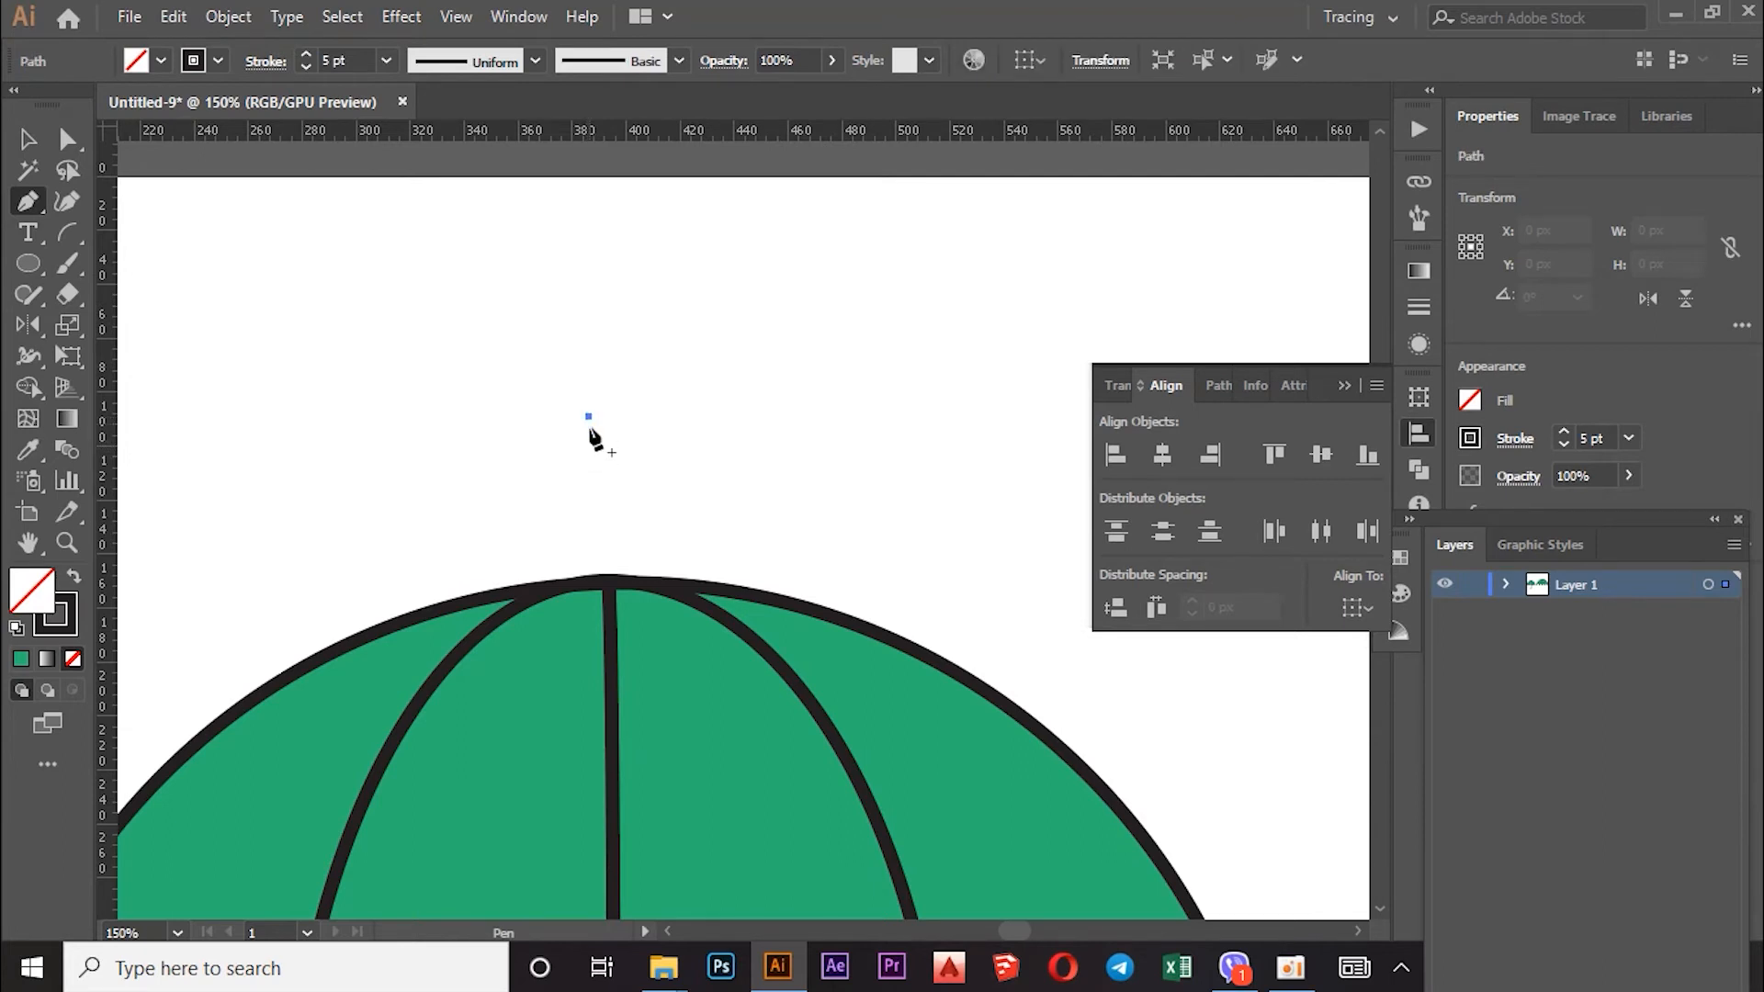
pyautogui.click(561, 476)
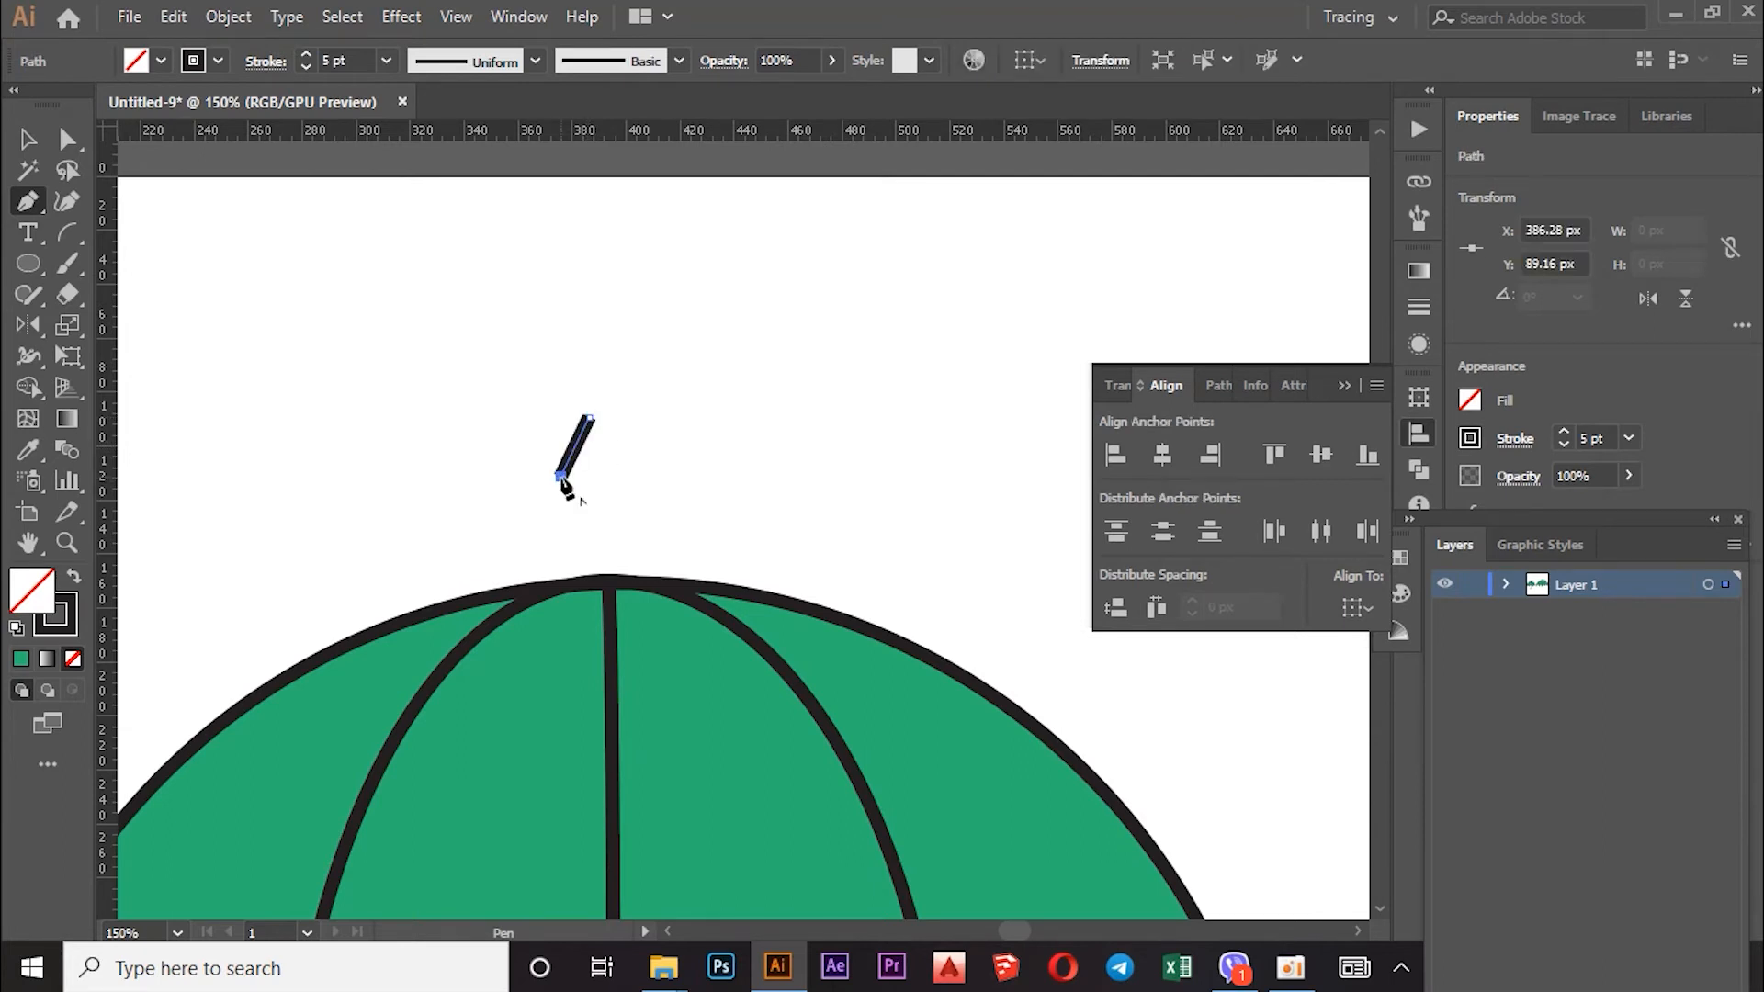
pyautogui.click(614, 475)
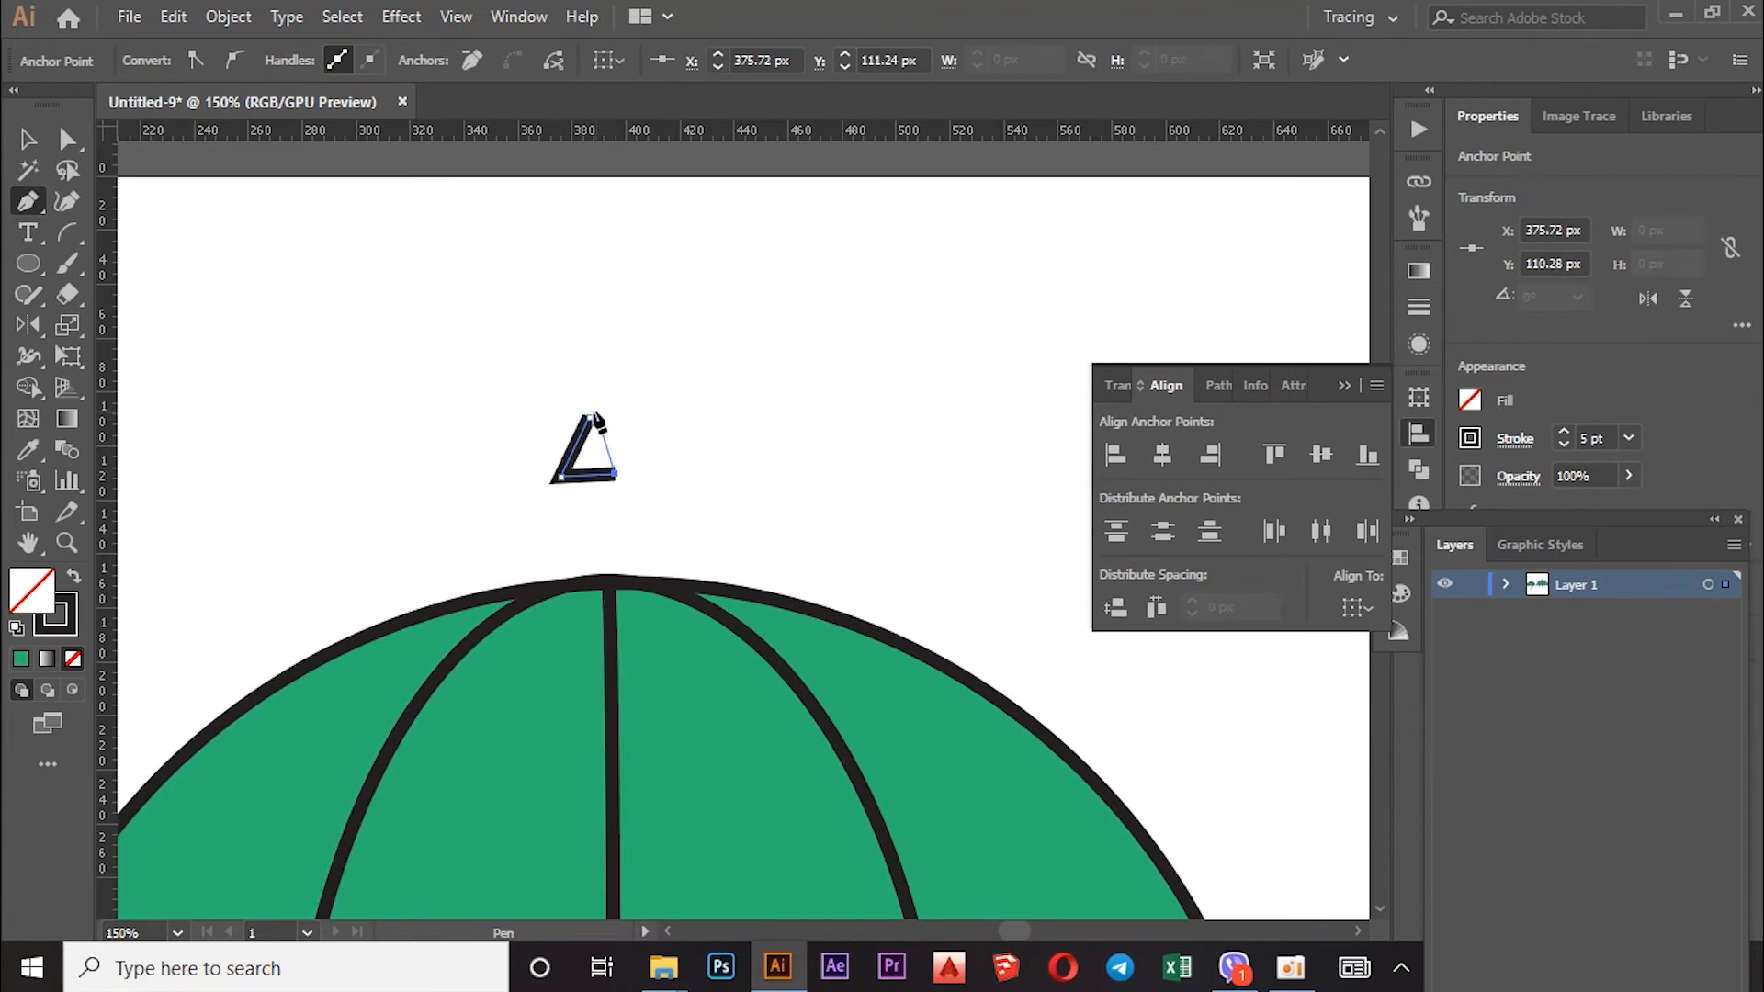
pyautogui.click(590, 417)
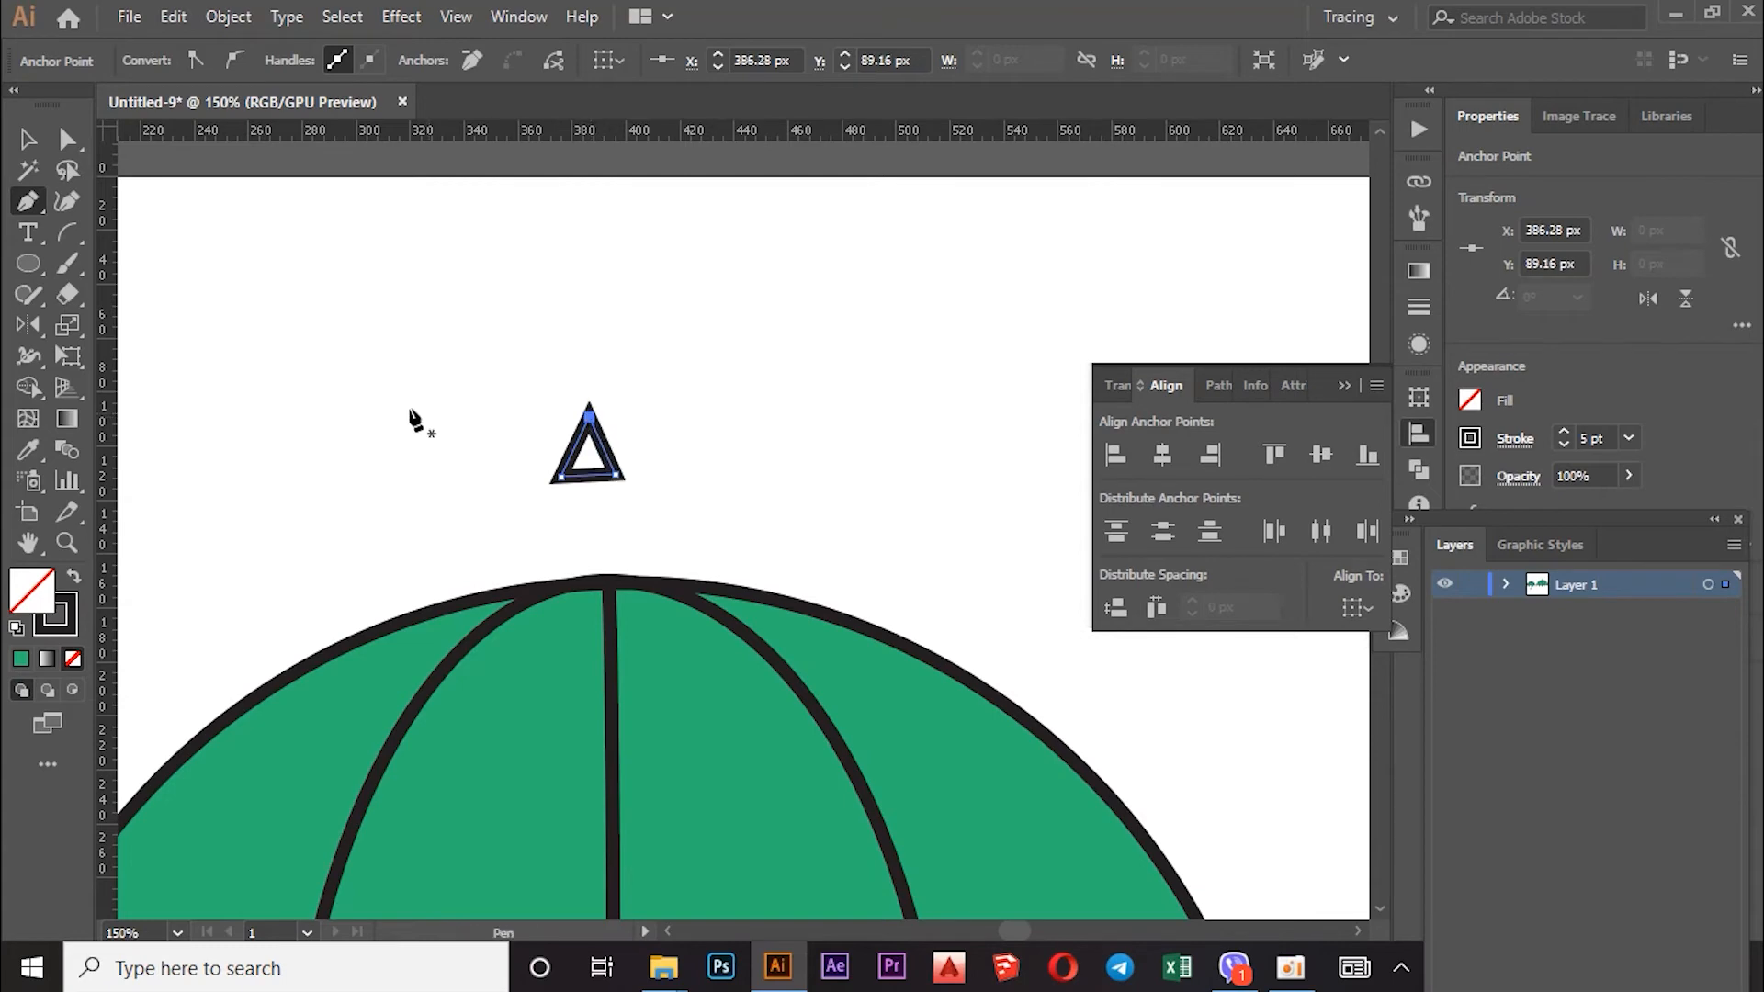
# Step: Pull the triangle's top anchor up into a tall spike and nudge its bottom-left corner 1 px right
pyautogui.click(29, 140)
pyautogui.click(66, 140)
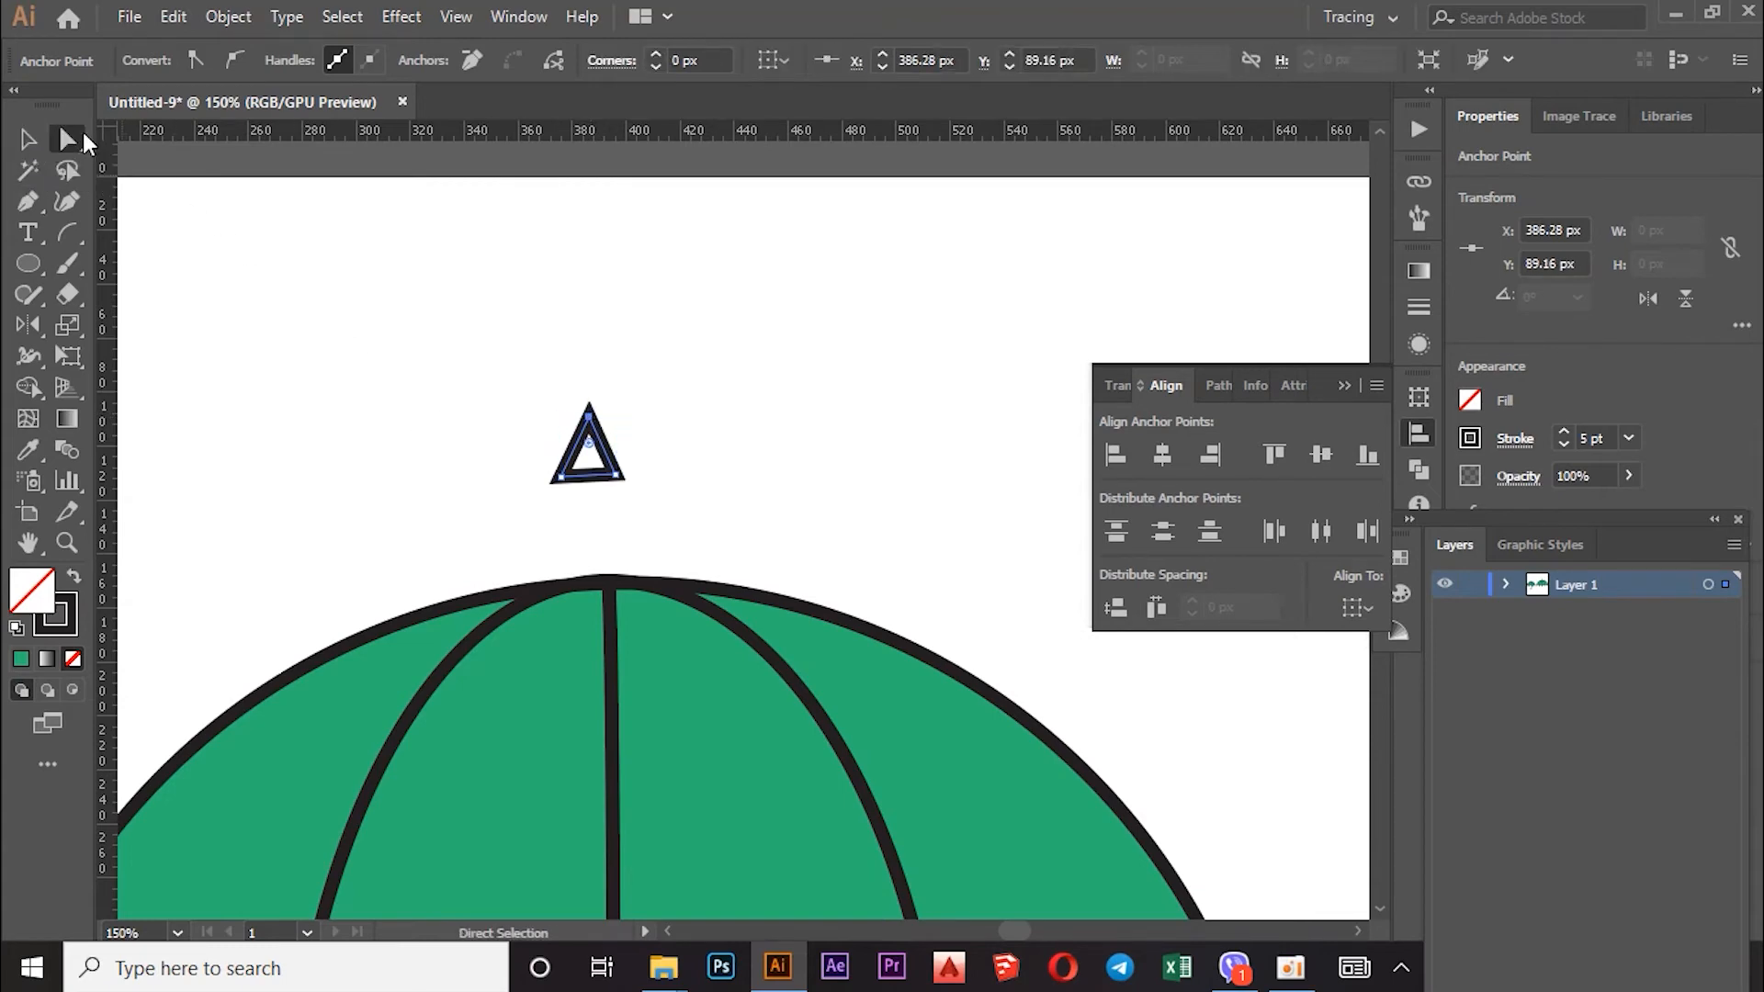
pyautogui.moveTo(589, 418); pyautogui.dragTo(588, 375)
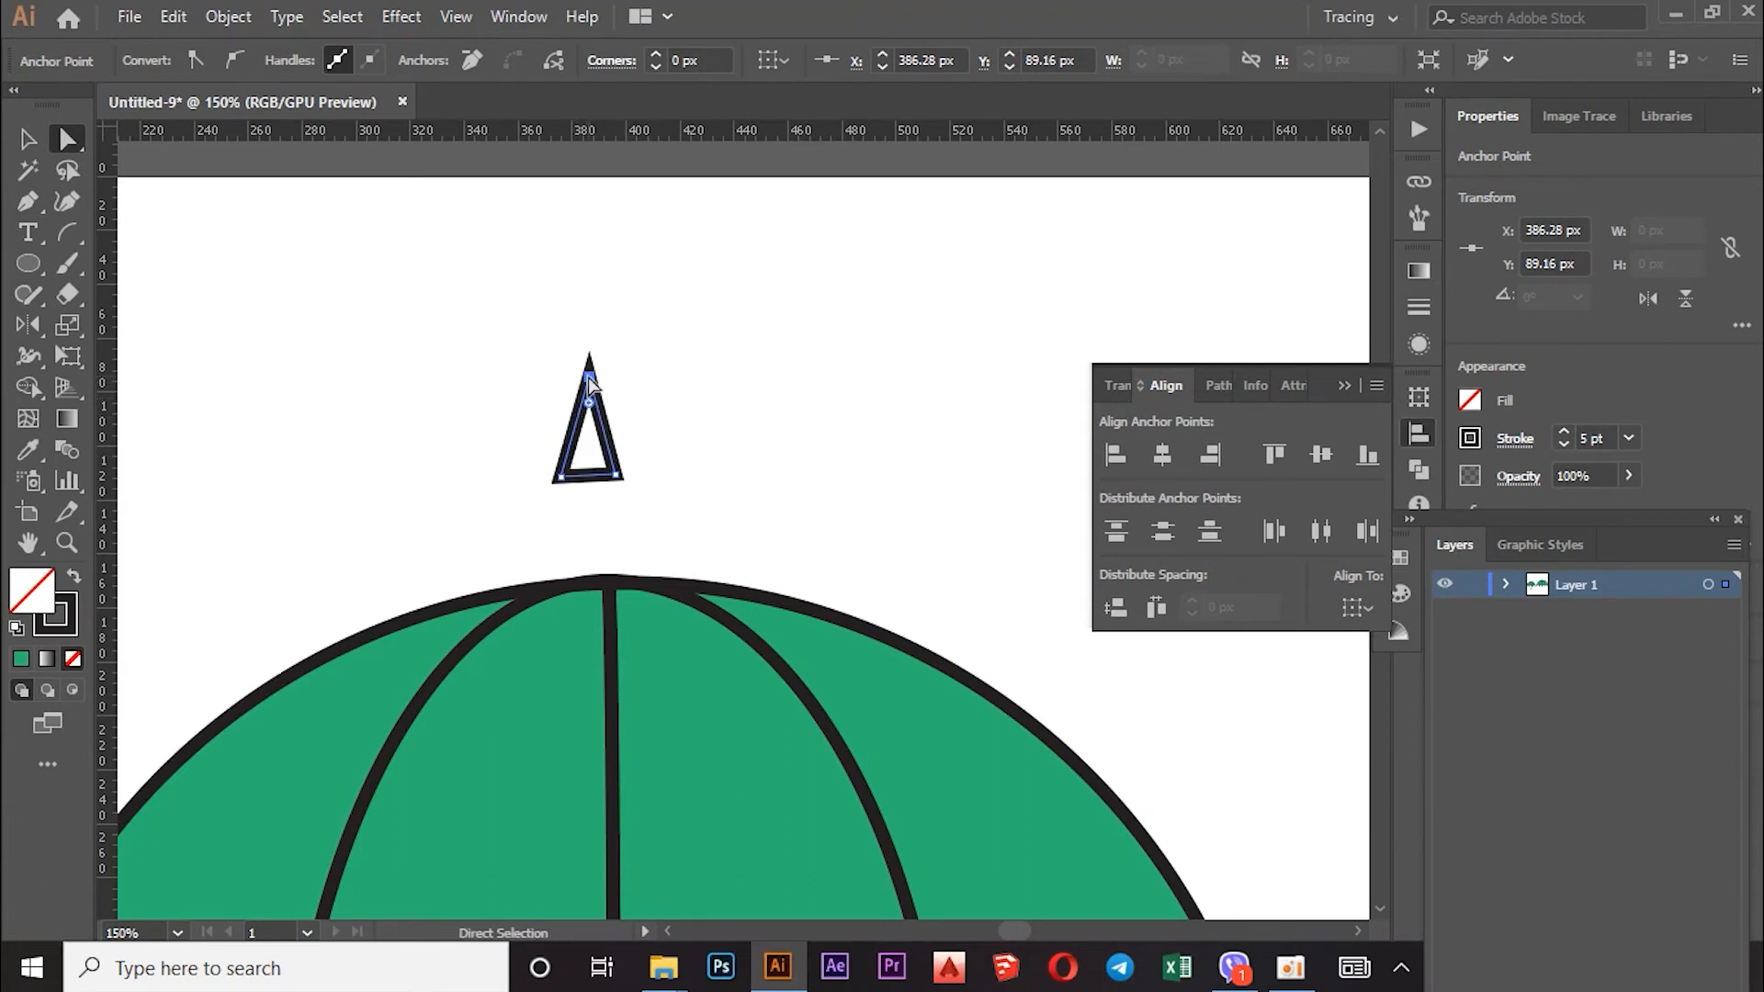
pyautogui.click(483, 448)
pyautogui.click(582, 481)
pyautogui.click(560, 478)
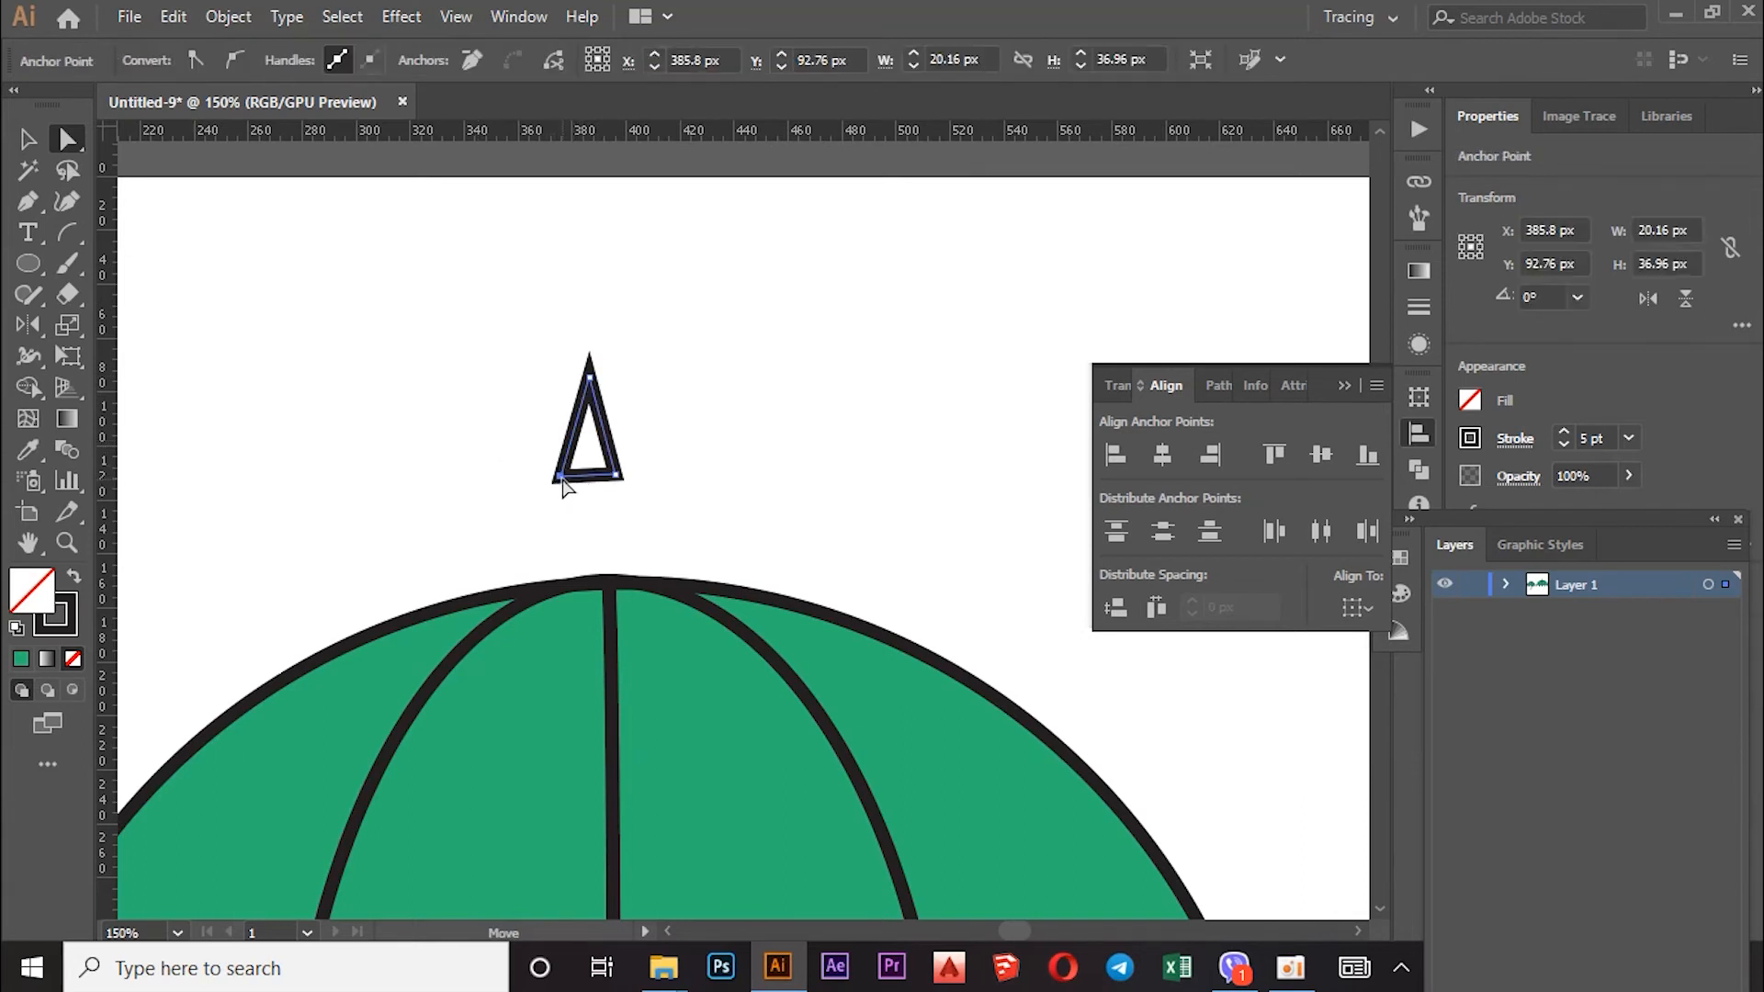
pyautogui.click(563, 479)
pyautogui.press('Right')
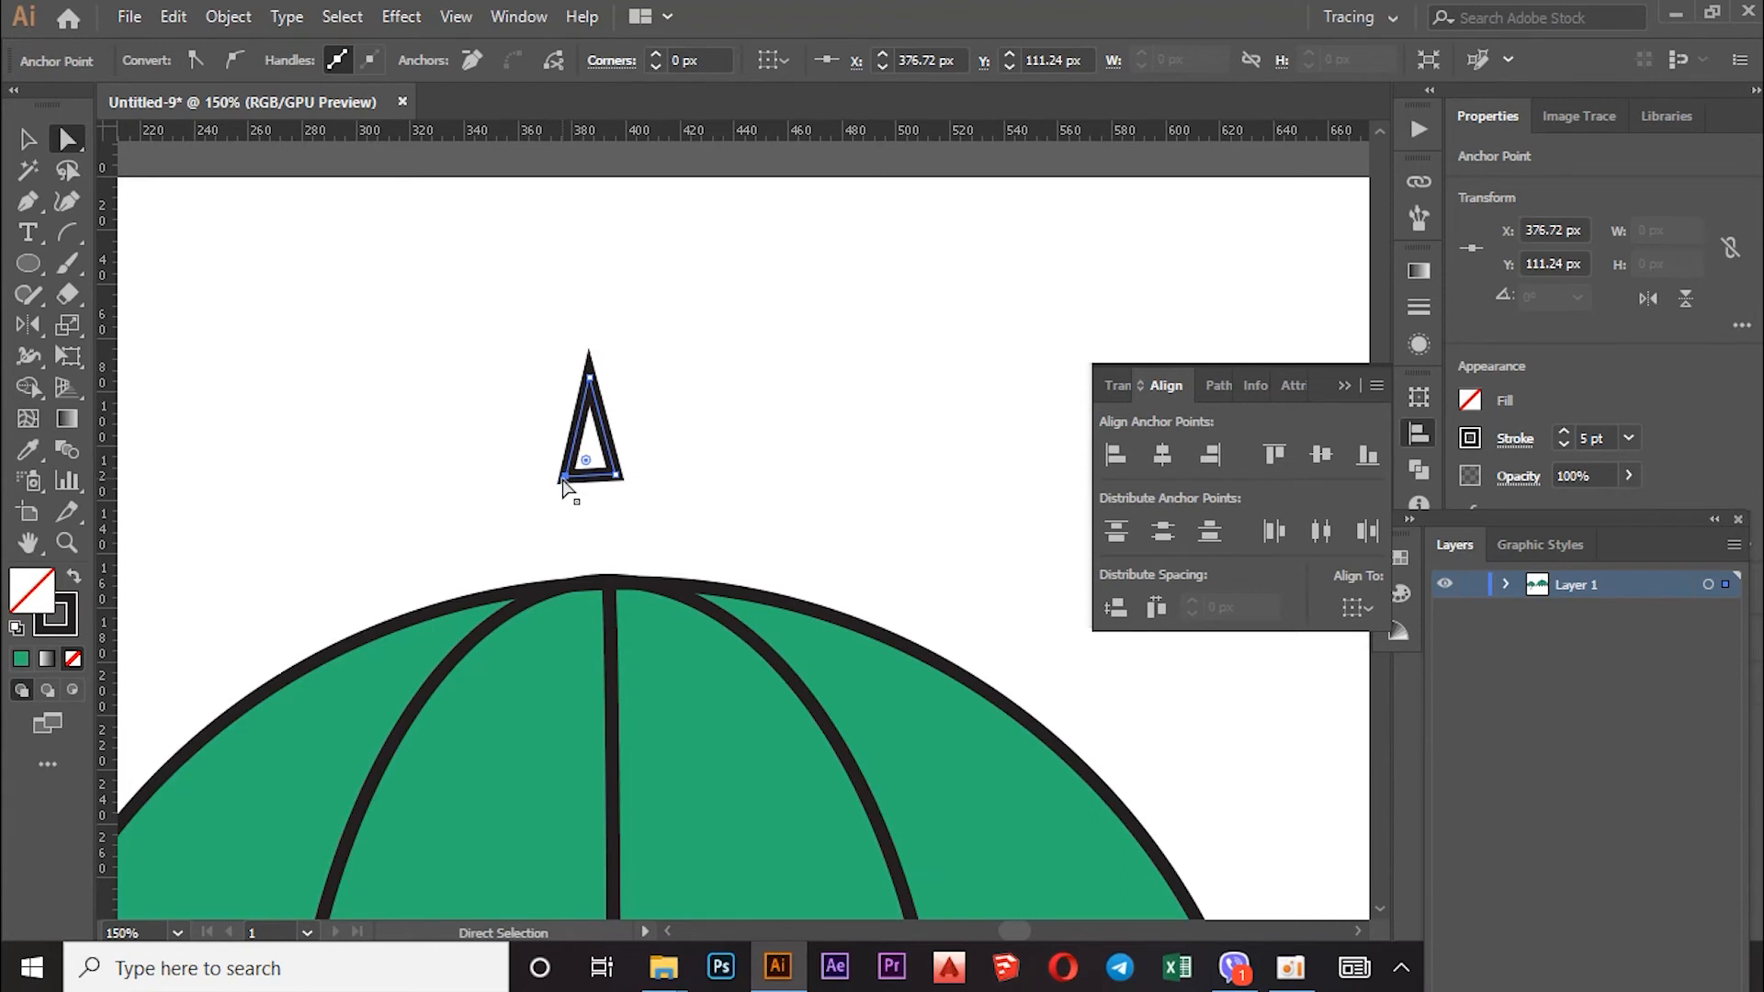
pyautogui.click(613, 439)
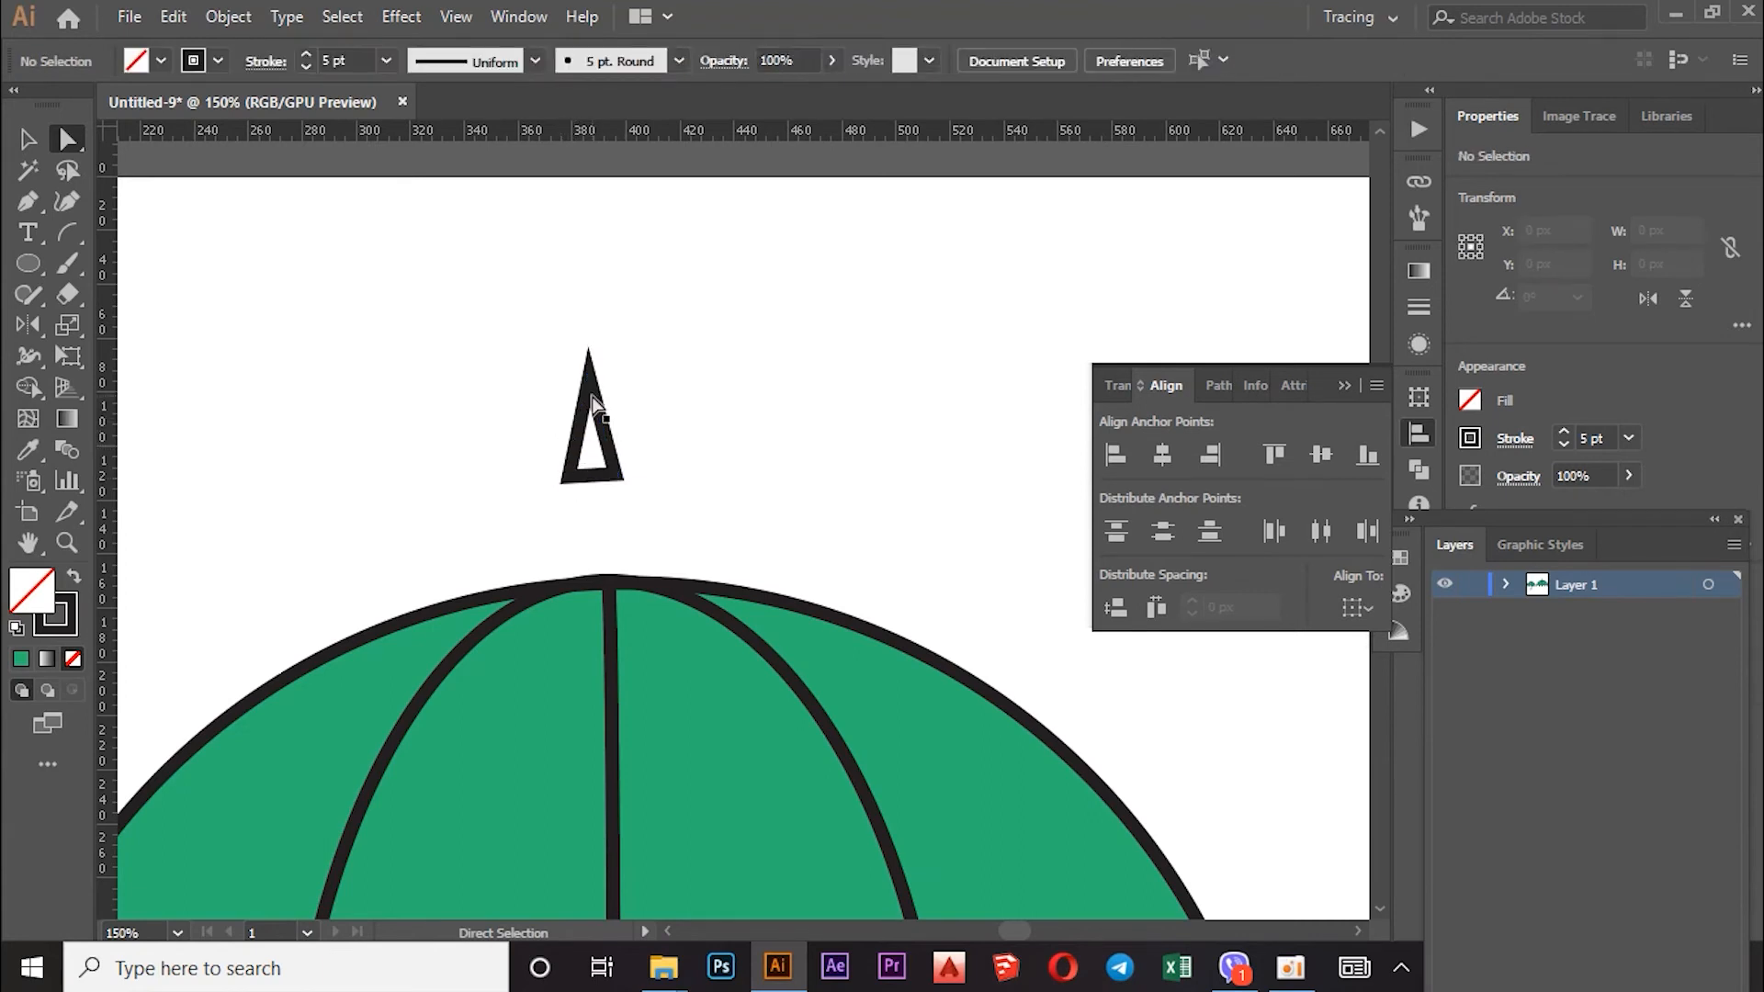
# Step: Select the whole tip triangle and fill it with black
pyautogui.click(158, 61)
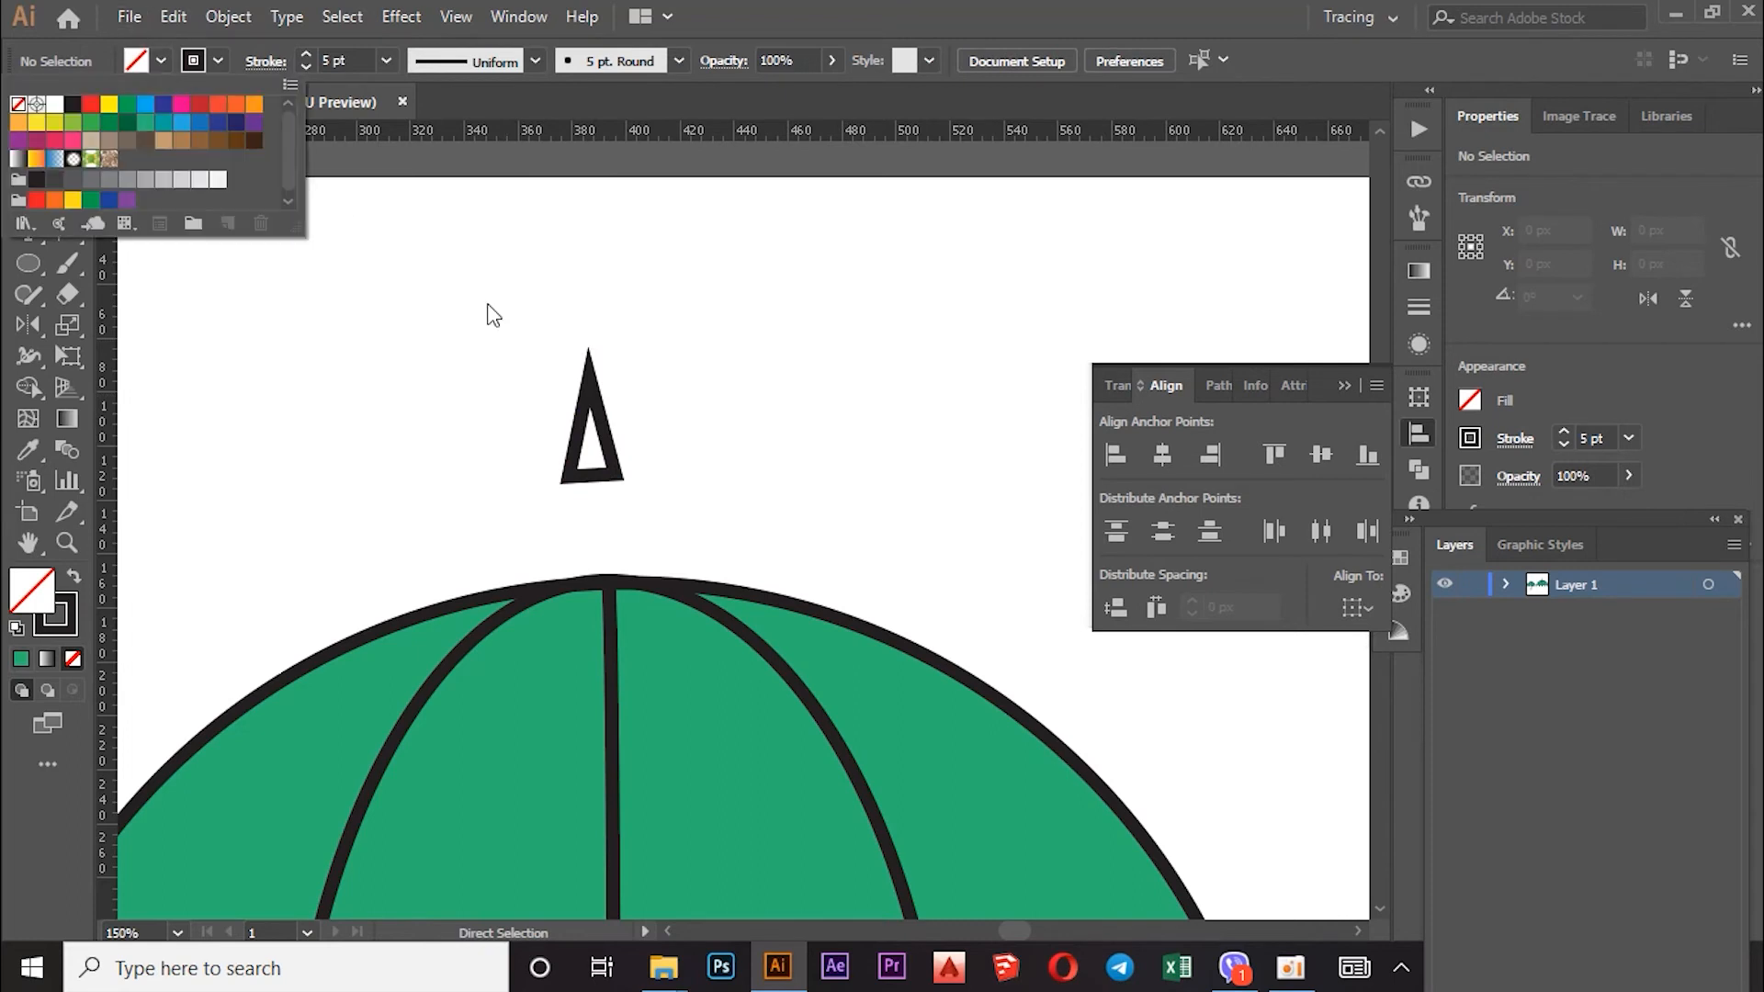
pyautogui.click(588, 378)
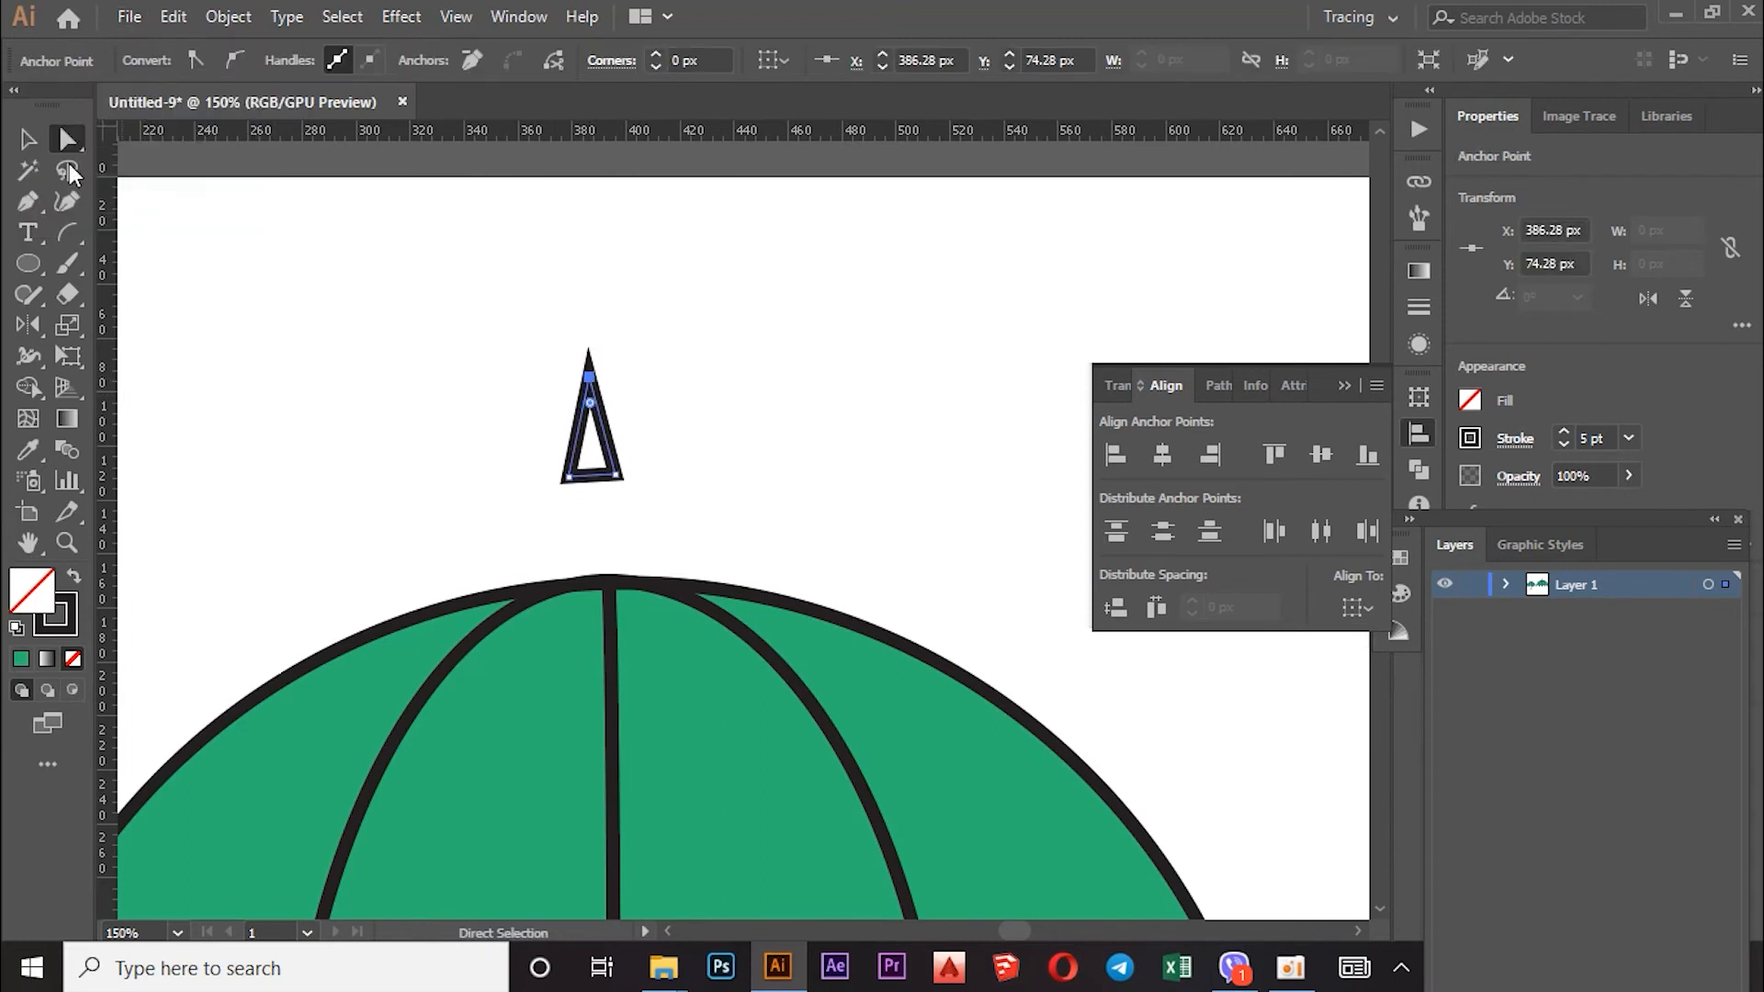
pyautogui.click(25, 140)
pyautogui.click(603, 393)
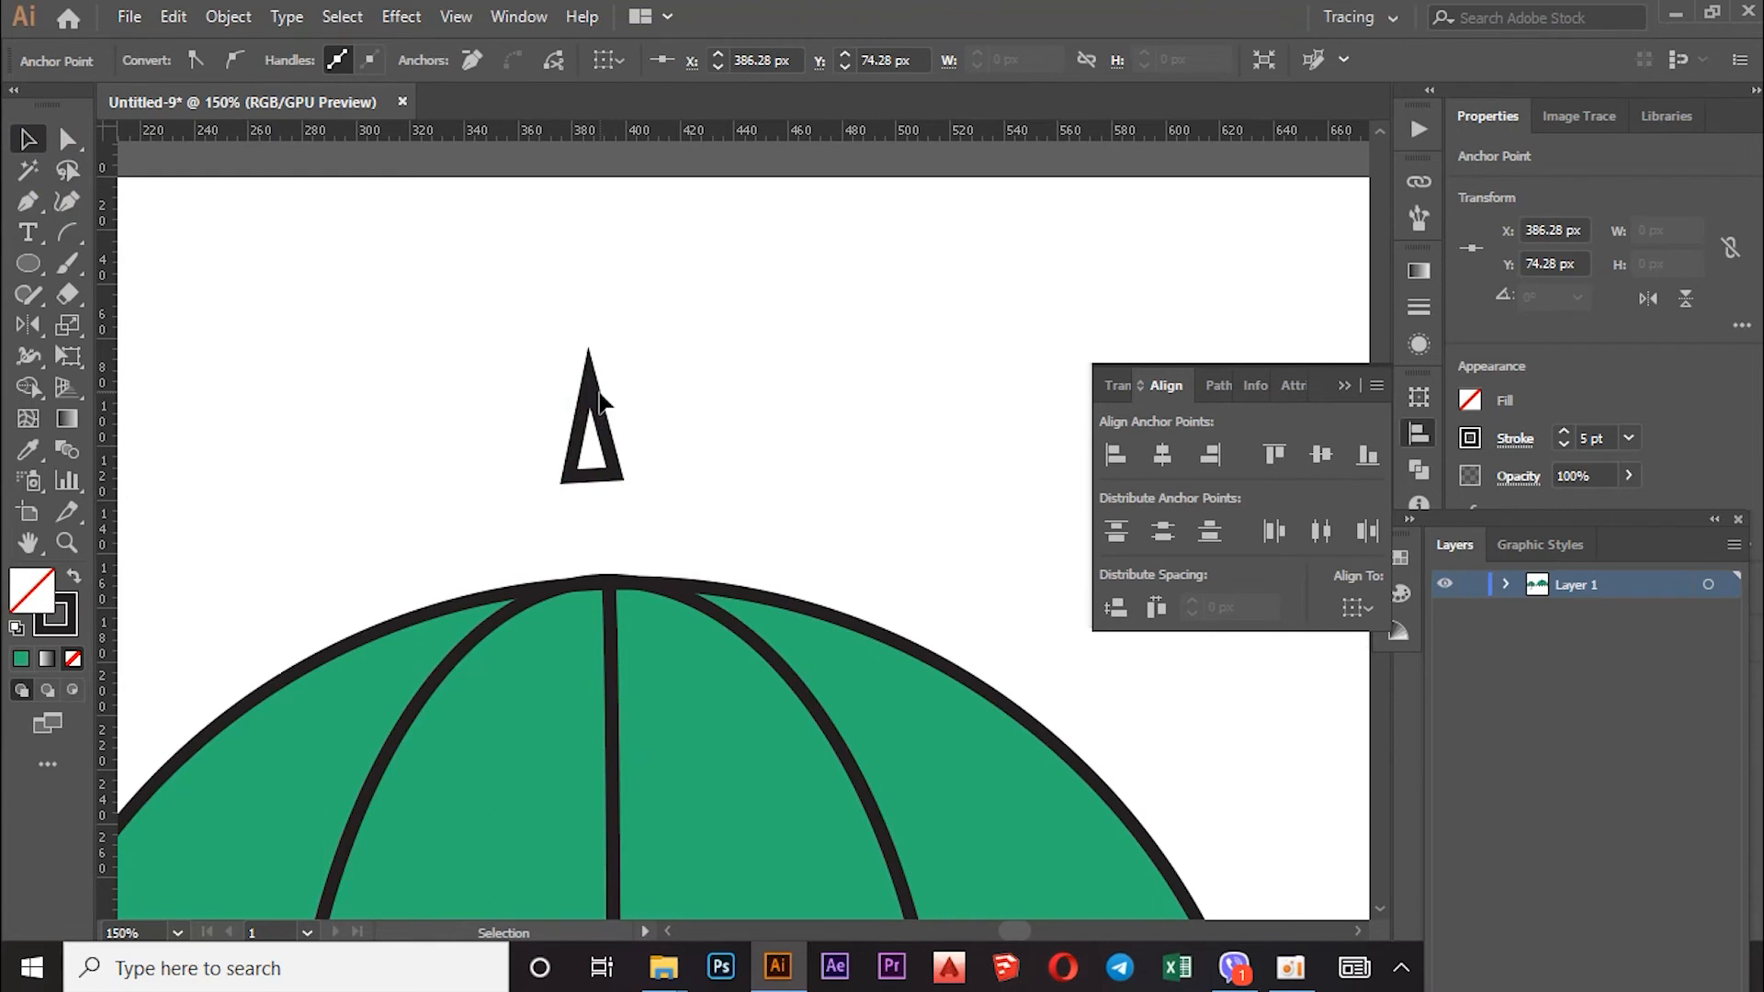
pyautogui.click(598, 392)
pyautogui.click(160, 61)
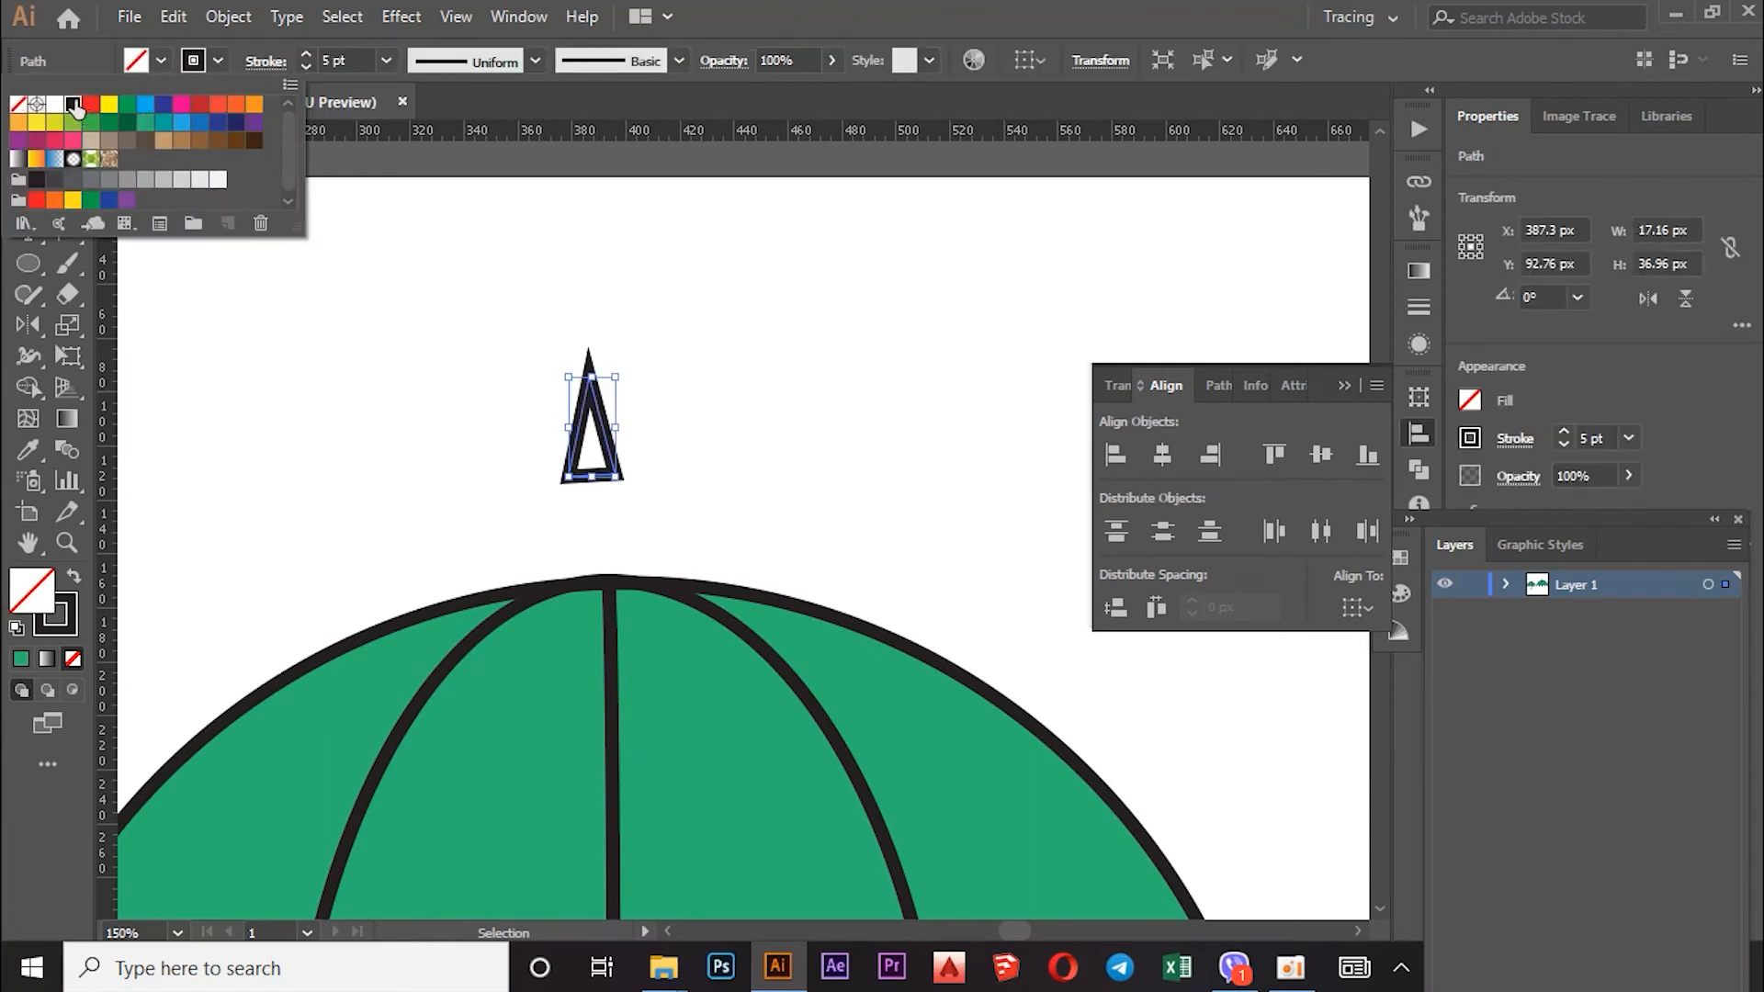
pyautogui.click(73, 104)
pyautogui.click(600, 460)
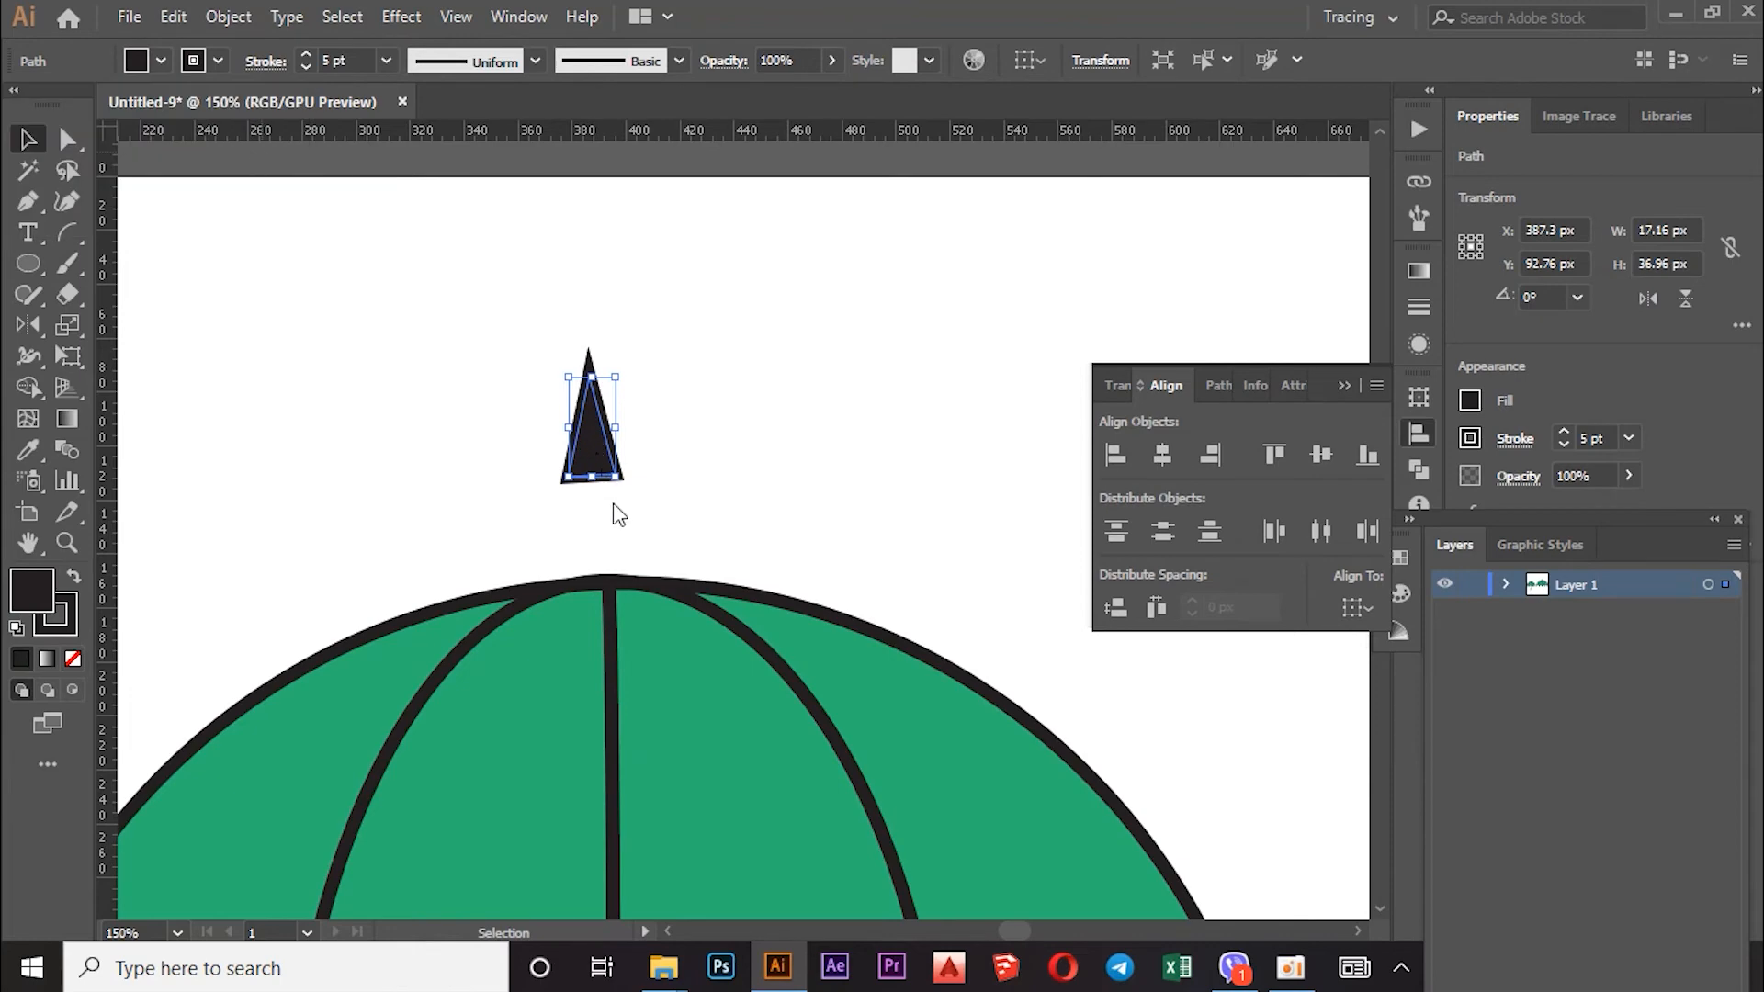
# Step: Move the black triangle down onto the umbrella's crown and zoom out
pyautogui.moveTo(603, 457); pyautogui.dragTo(621, 558)
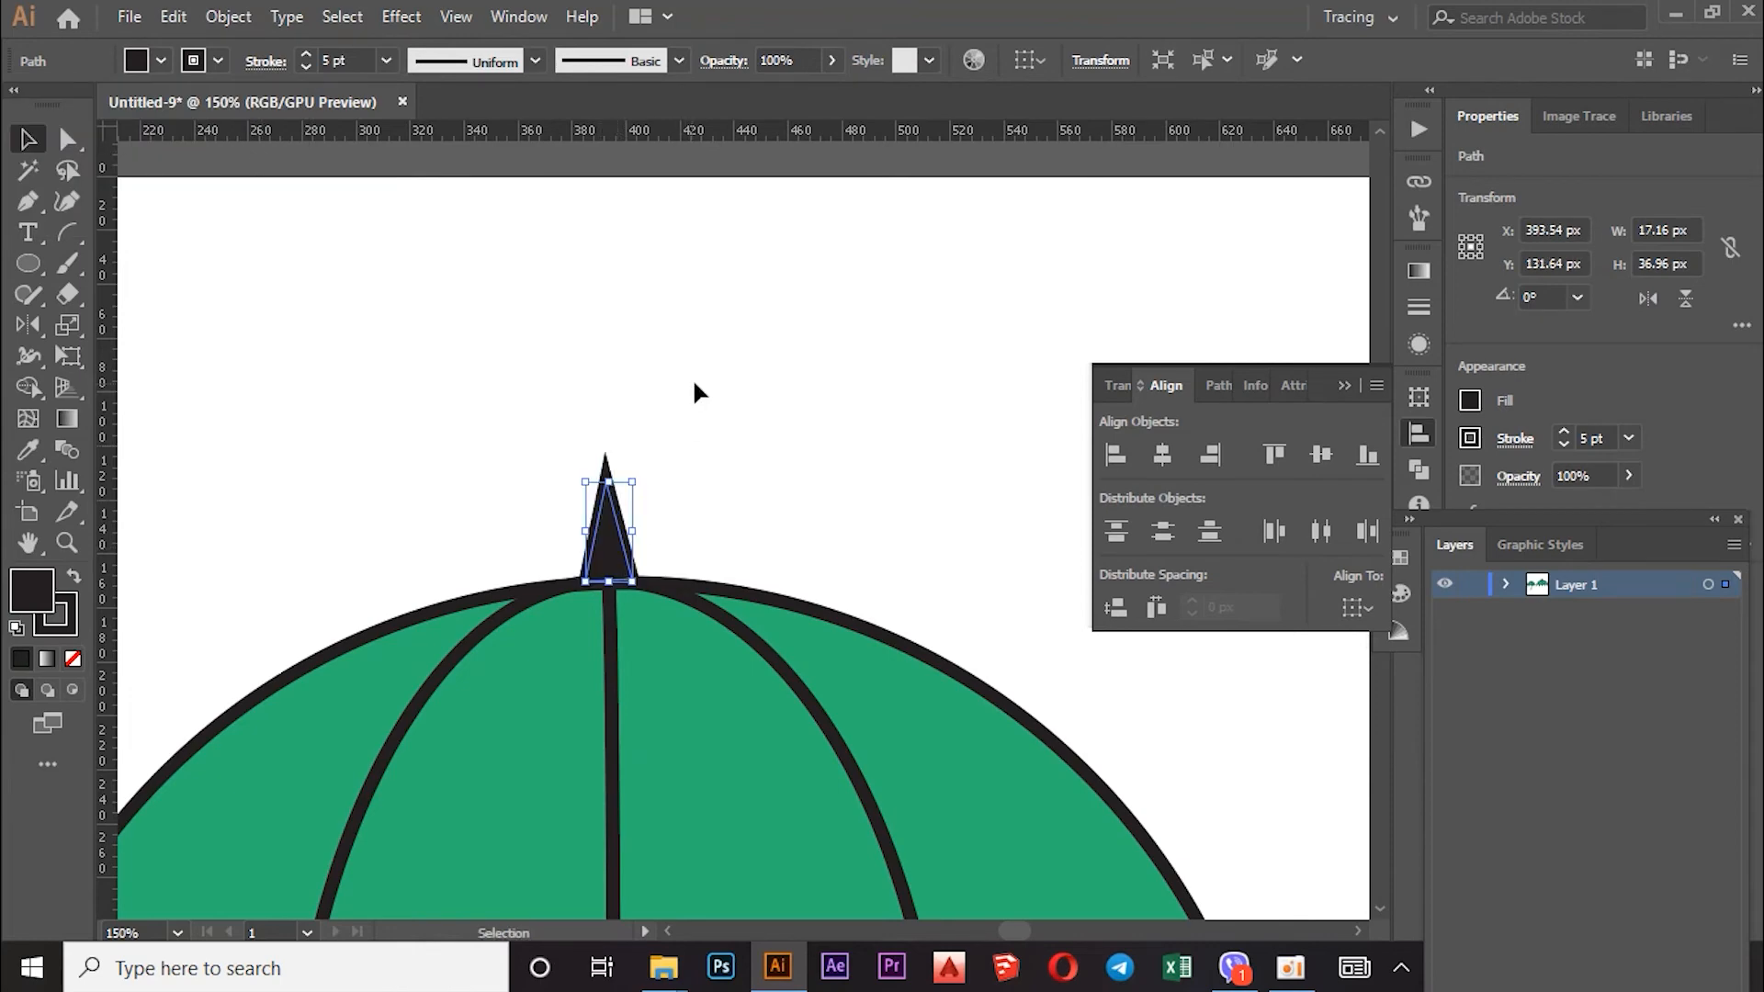
pyautogui.hotkey('ctrl', '-')
pyautogui.hotkey('ctrl', '-')
pyautogui.hotkey('ctrl', '-')
pyautogui.click(770, 413)
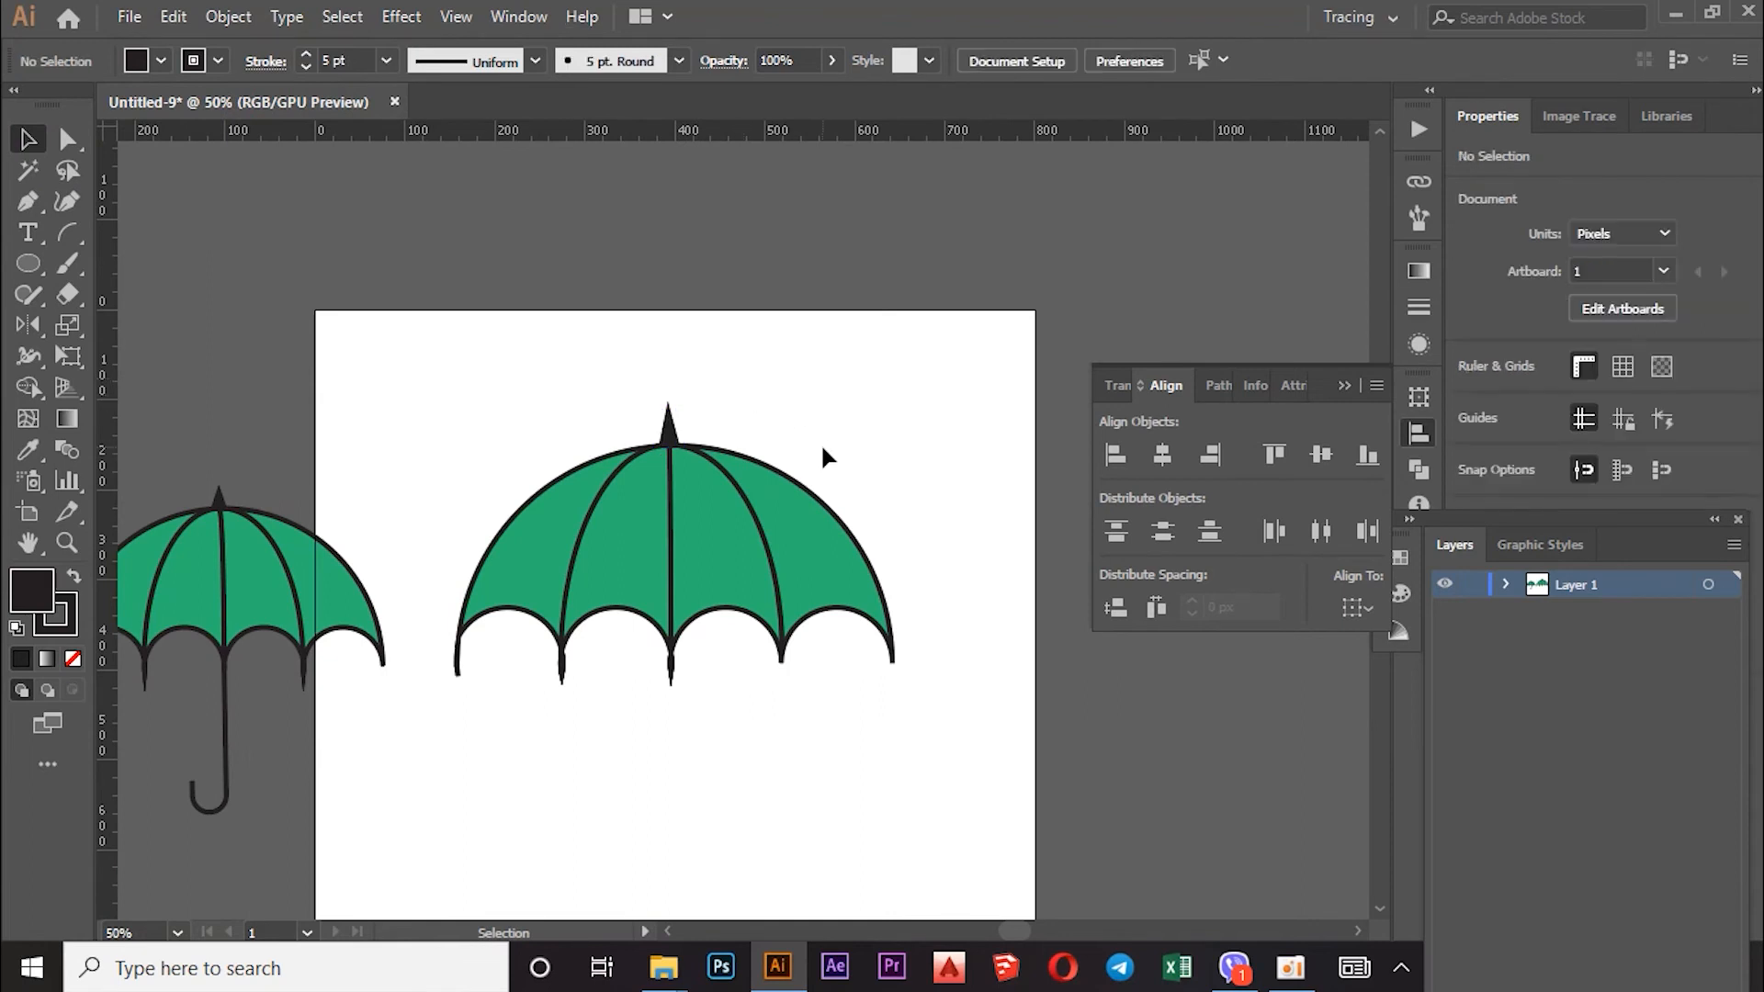
# Step: Draw a vertical shaft about 308 px long straight down from the canopy centre with the Line Segment tool
pyautogui.scroll(-2, 187, 502)
pyautogui.moveTo(79, 237); pyautogui.dragTo(147, 233)
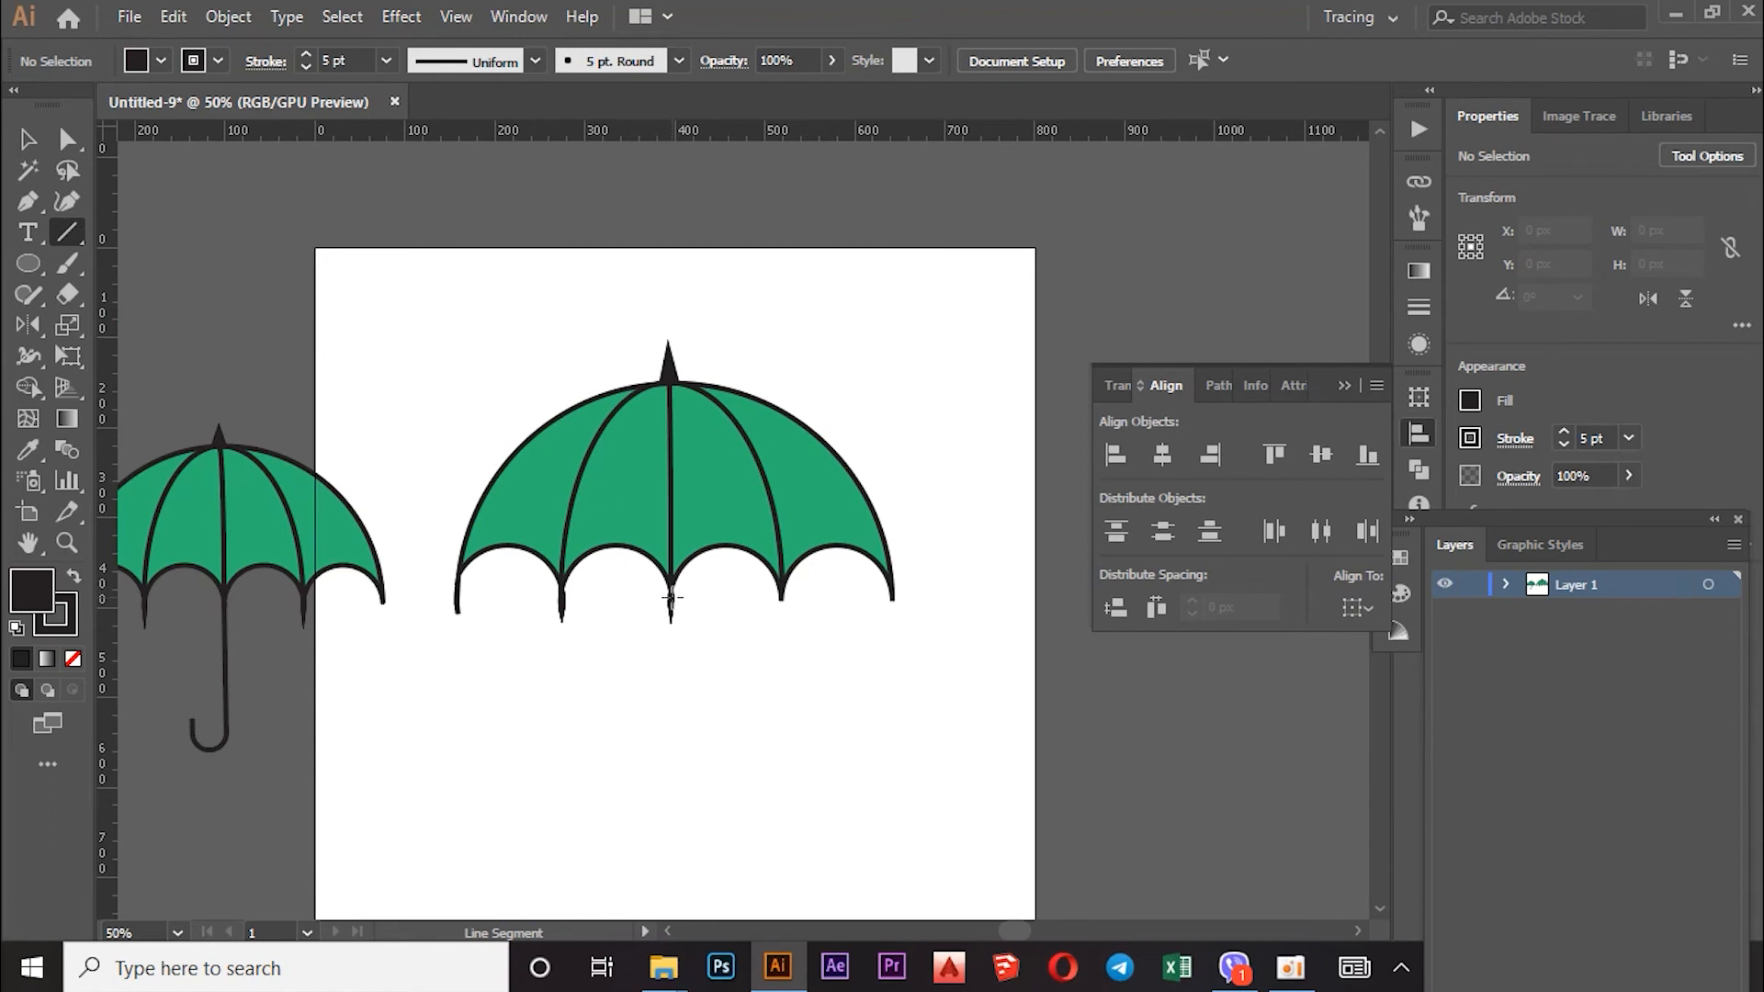
pyautogui.moveTo(671, 674); pyautogui.dragTo(673, 874)
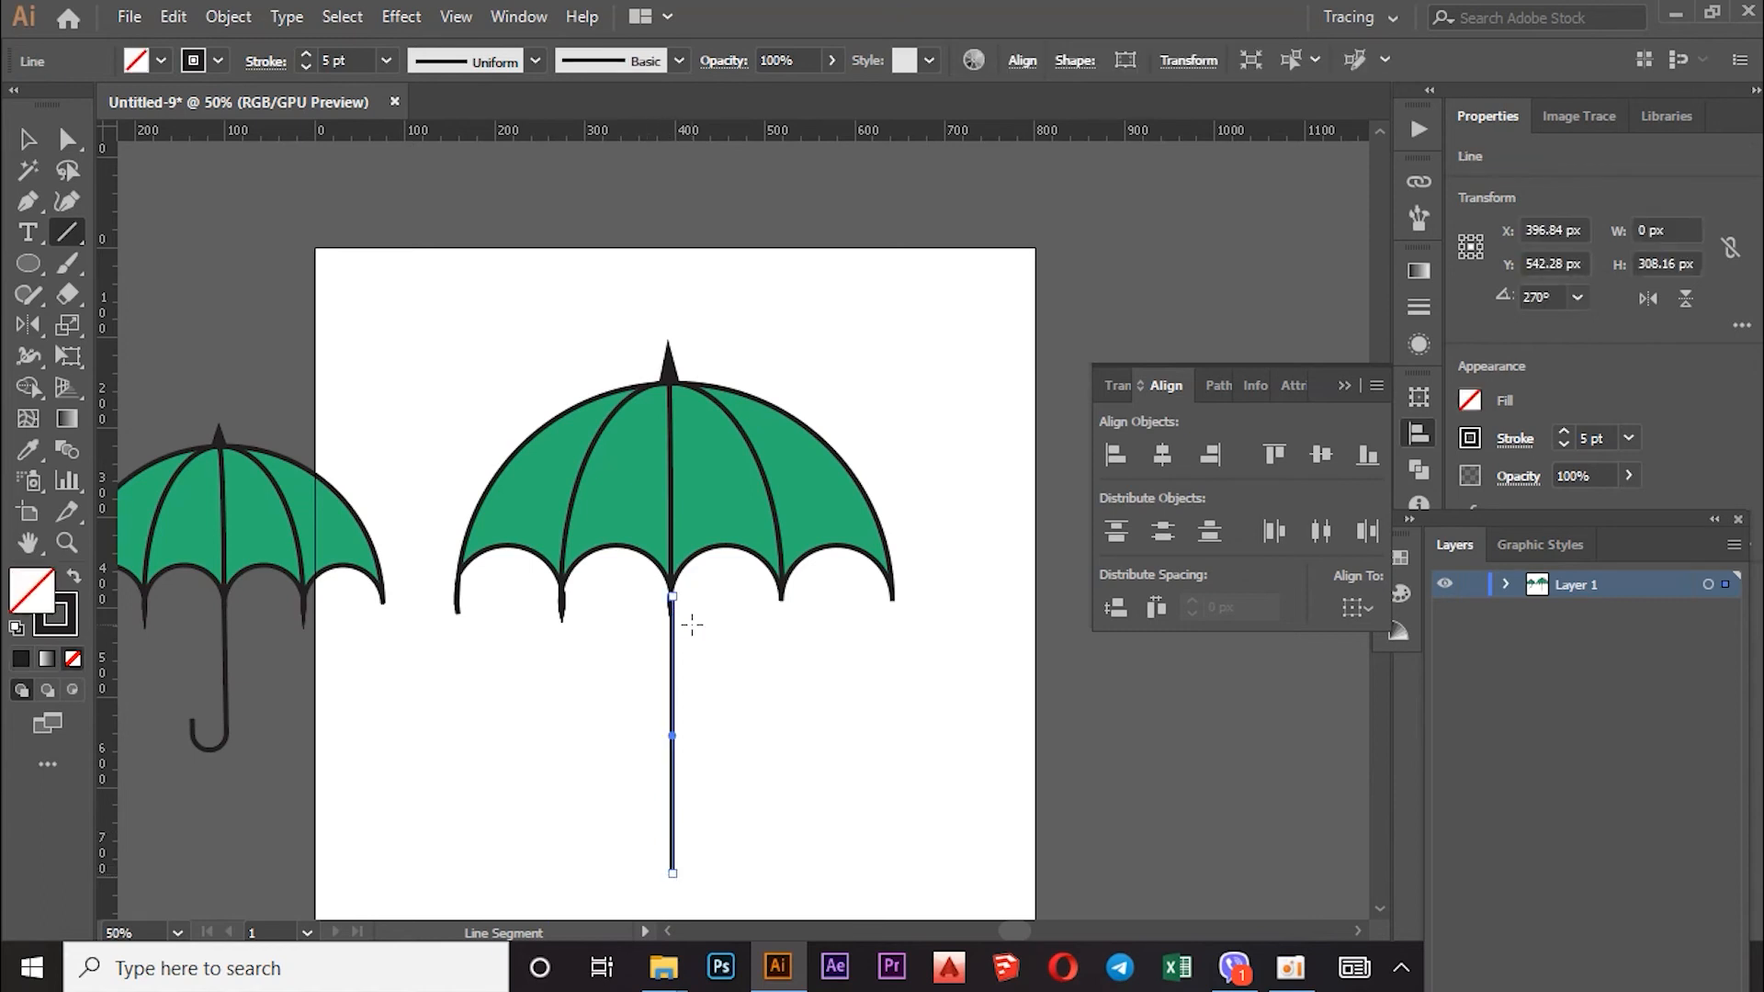
pyautogui.scroll(-2, 690, 619)
pyautogui.scroll(2, 716, 707)
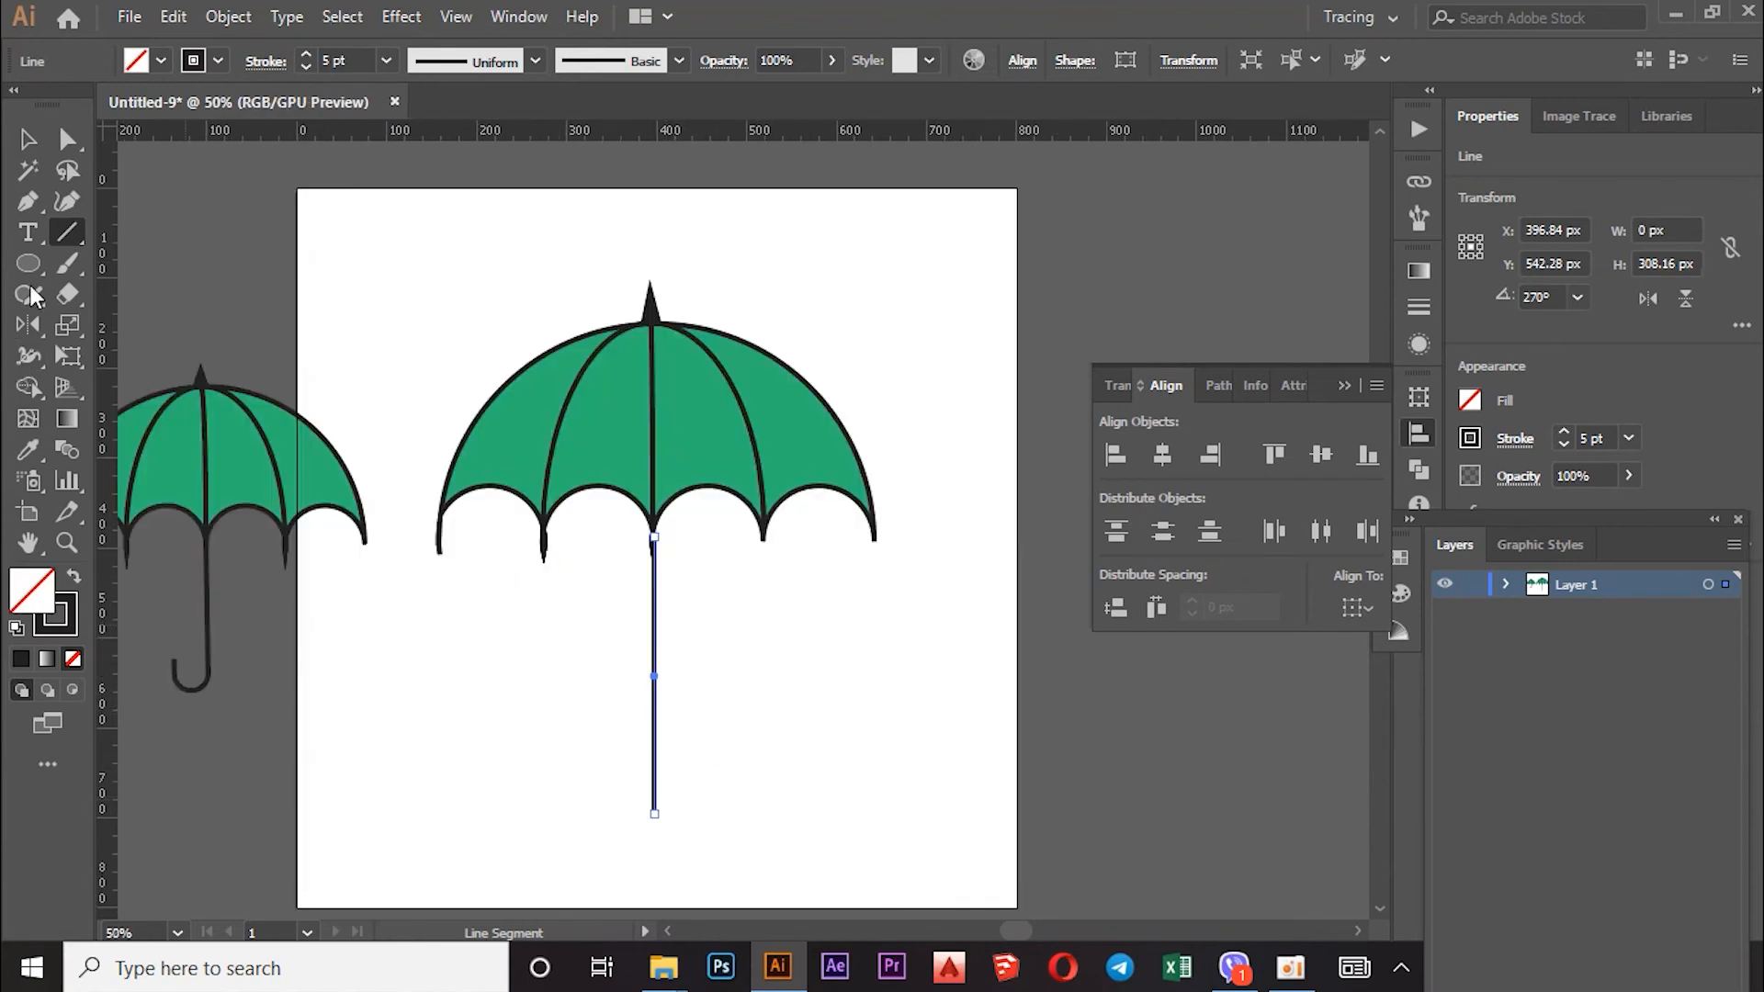
pyautogui.click(28, 201)
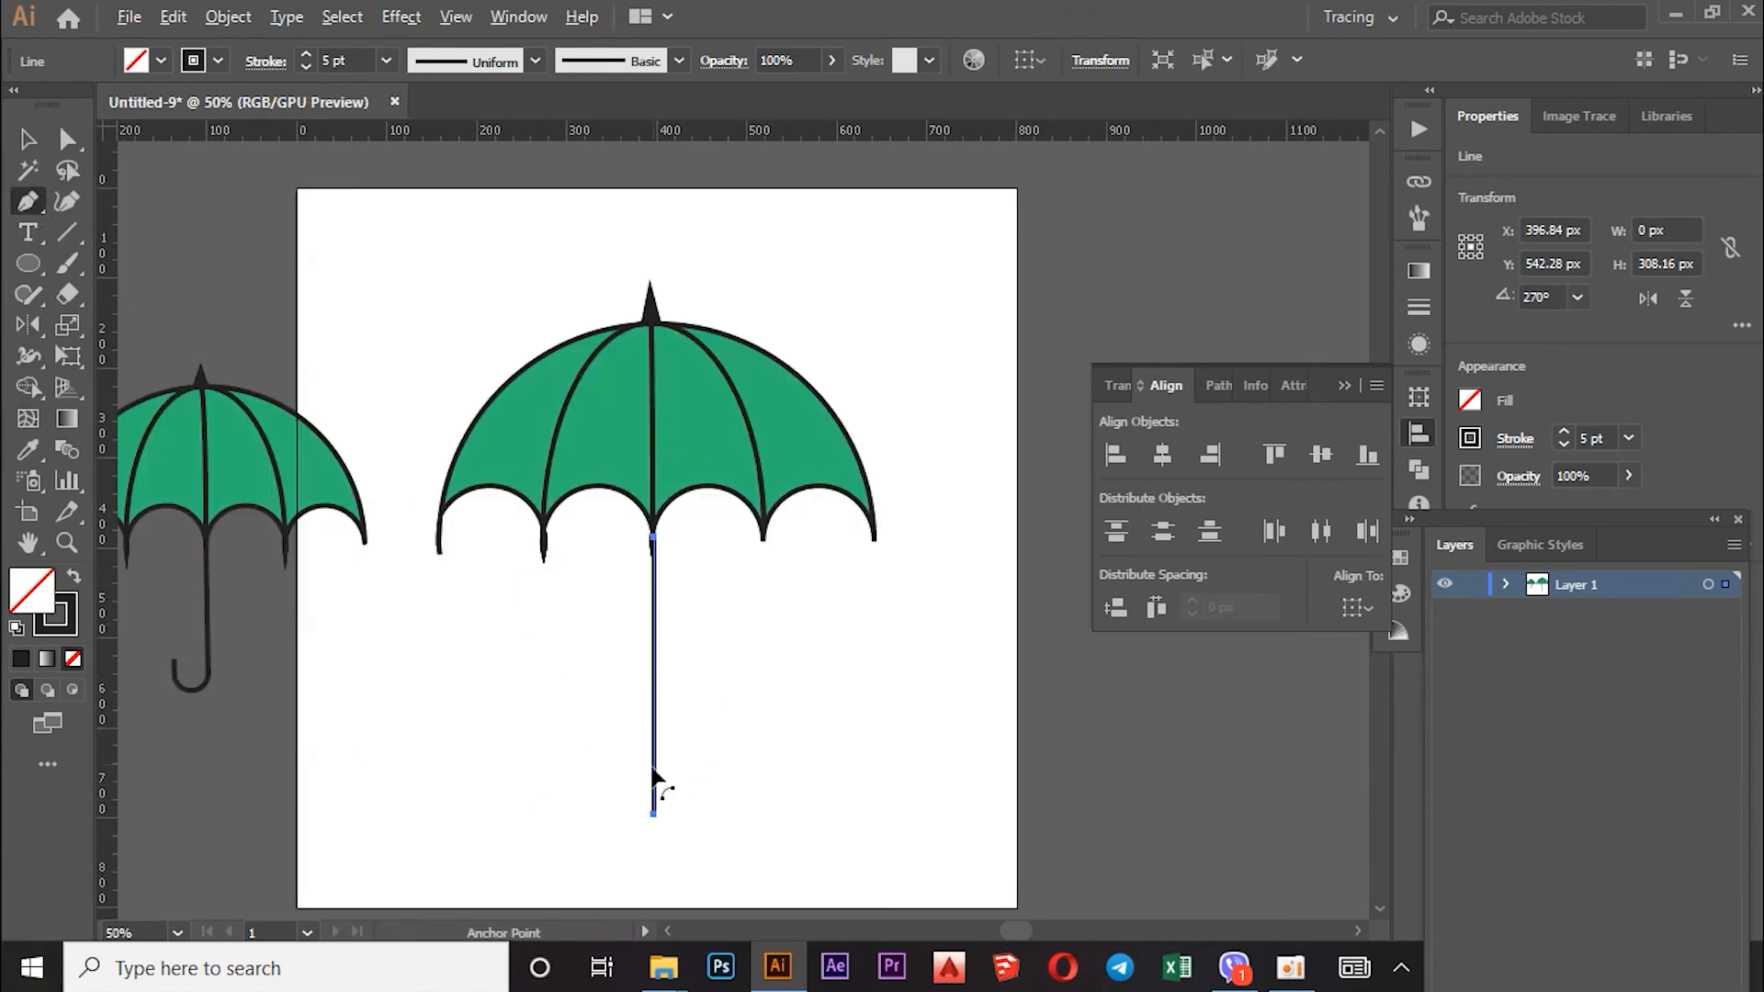
pyautogui.hotkey('ctrl', '=')
pyautogui.click(56, 147)
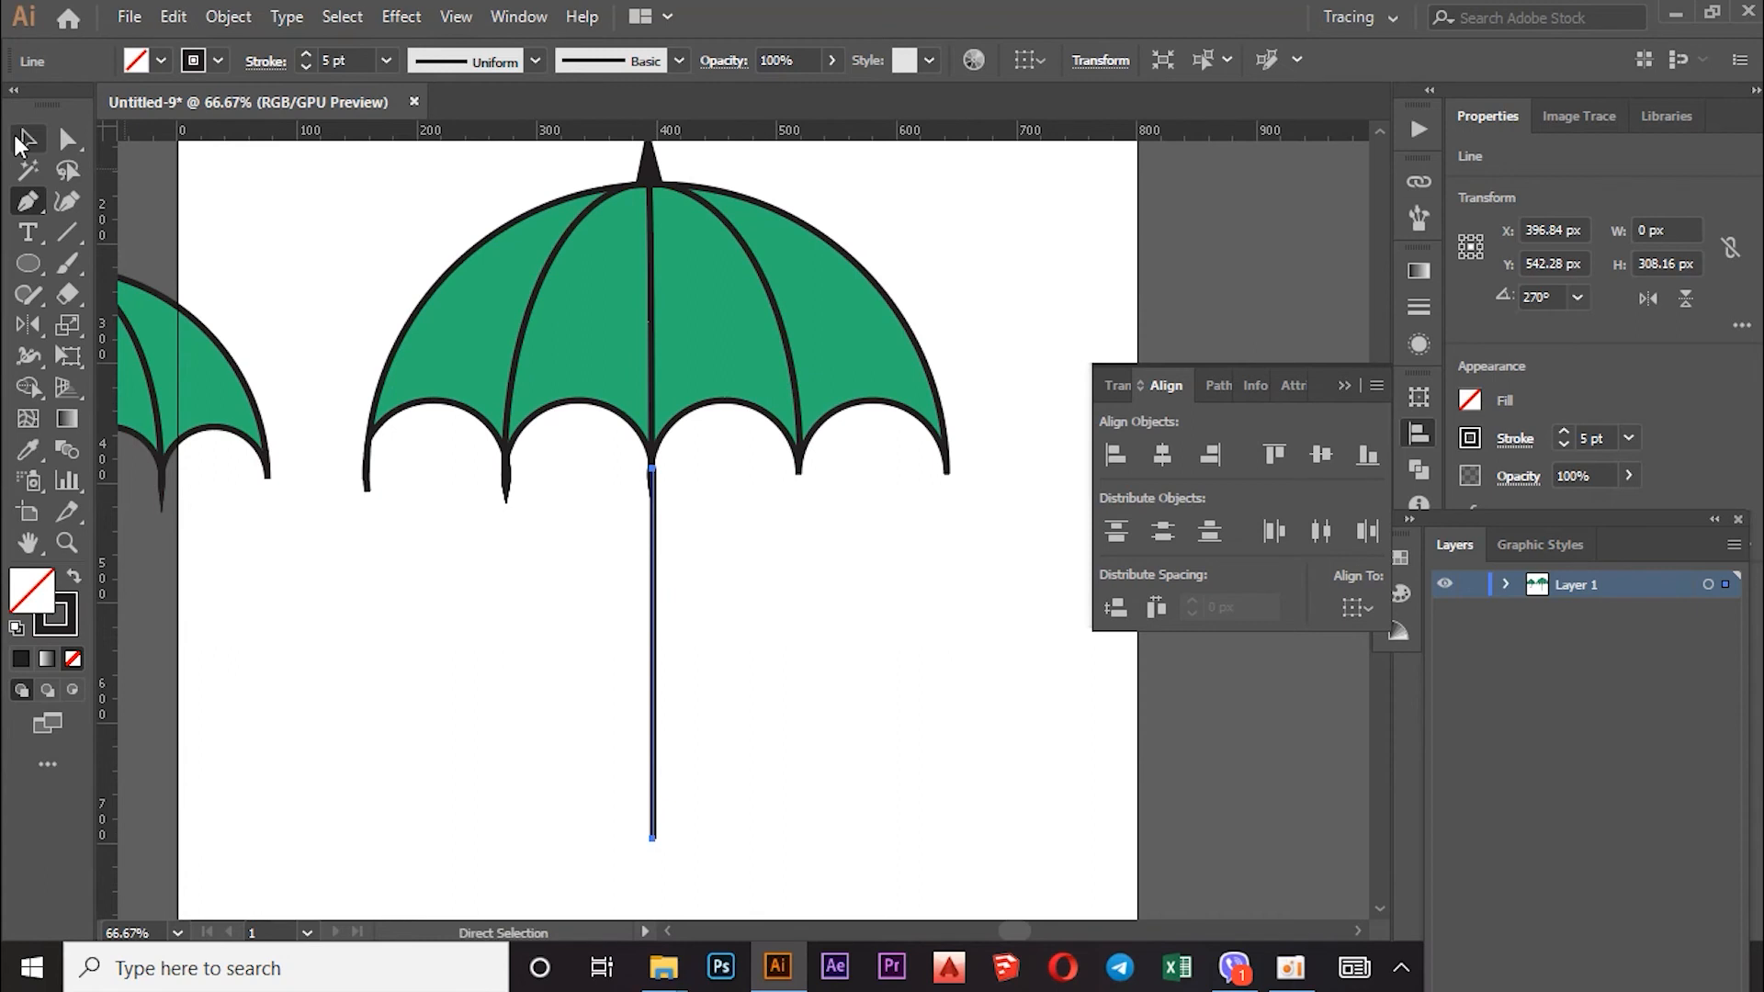
pyautogui.press('v')
pyautogui.click(504, 611)
# Step: Extend the shaft with the Pen tool left along the bottom and back up to form a hook
pyautogui.click(28, 201)
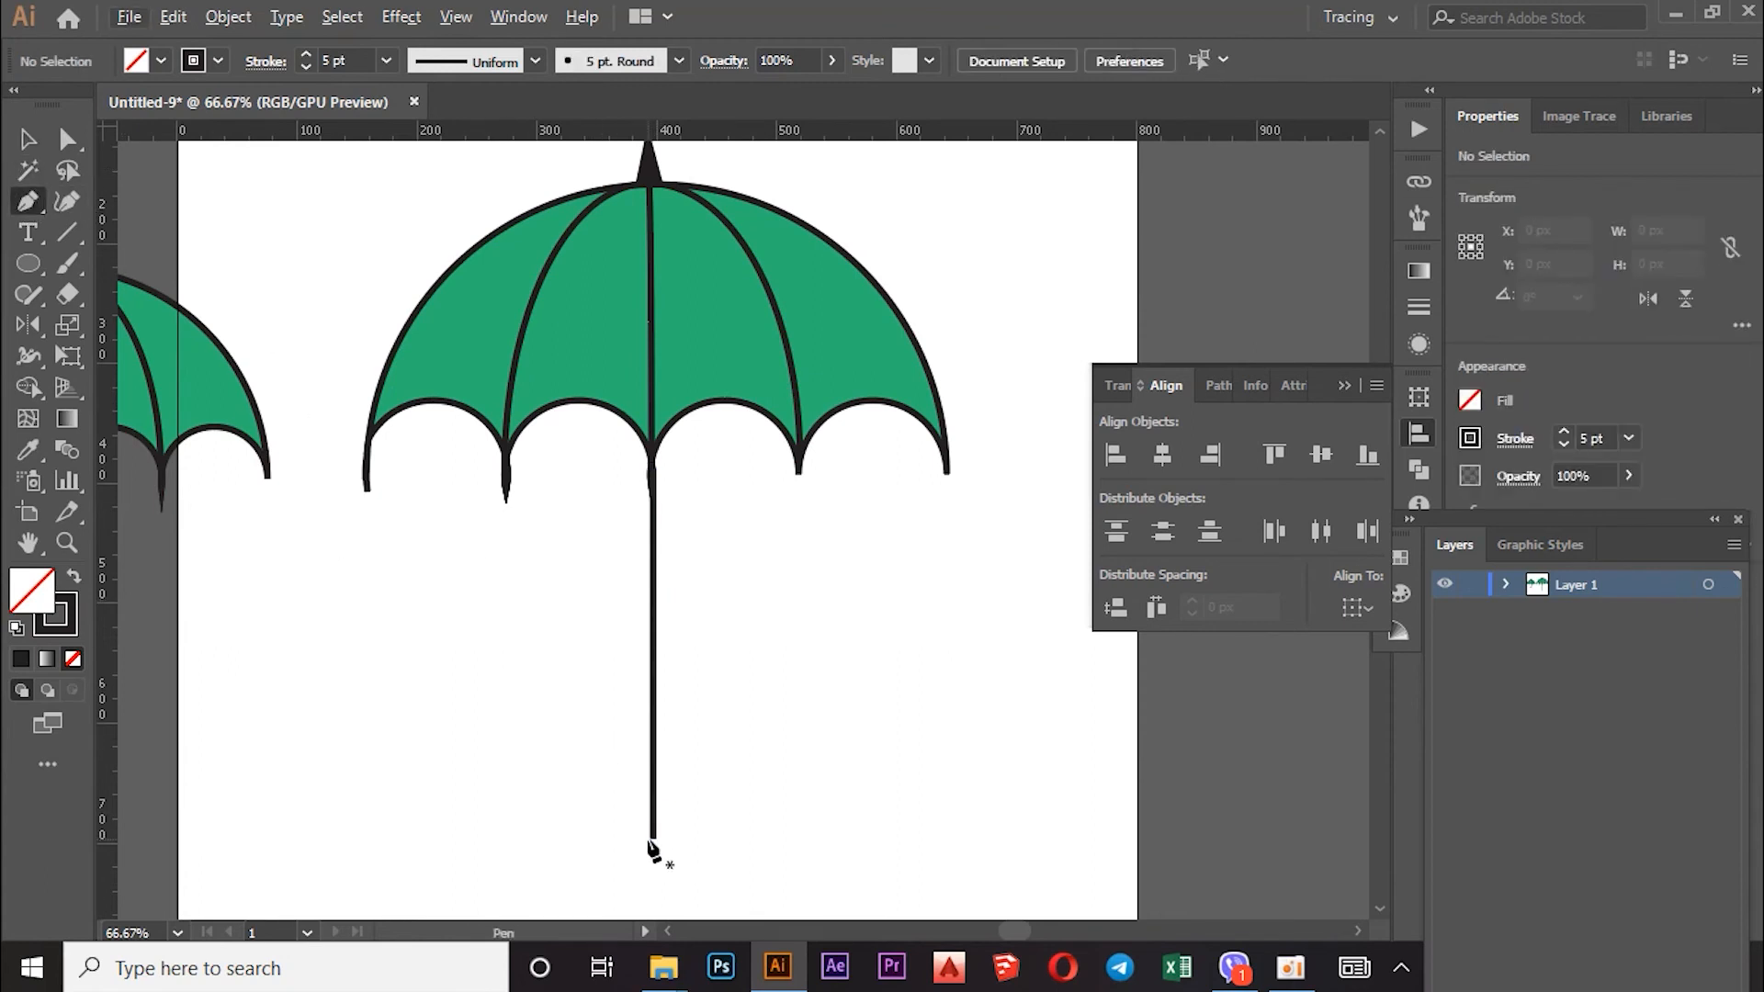
pyautogui.click(653, 838)
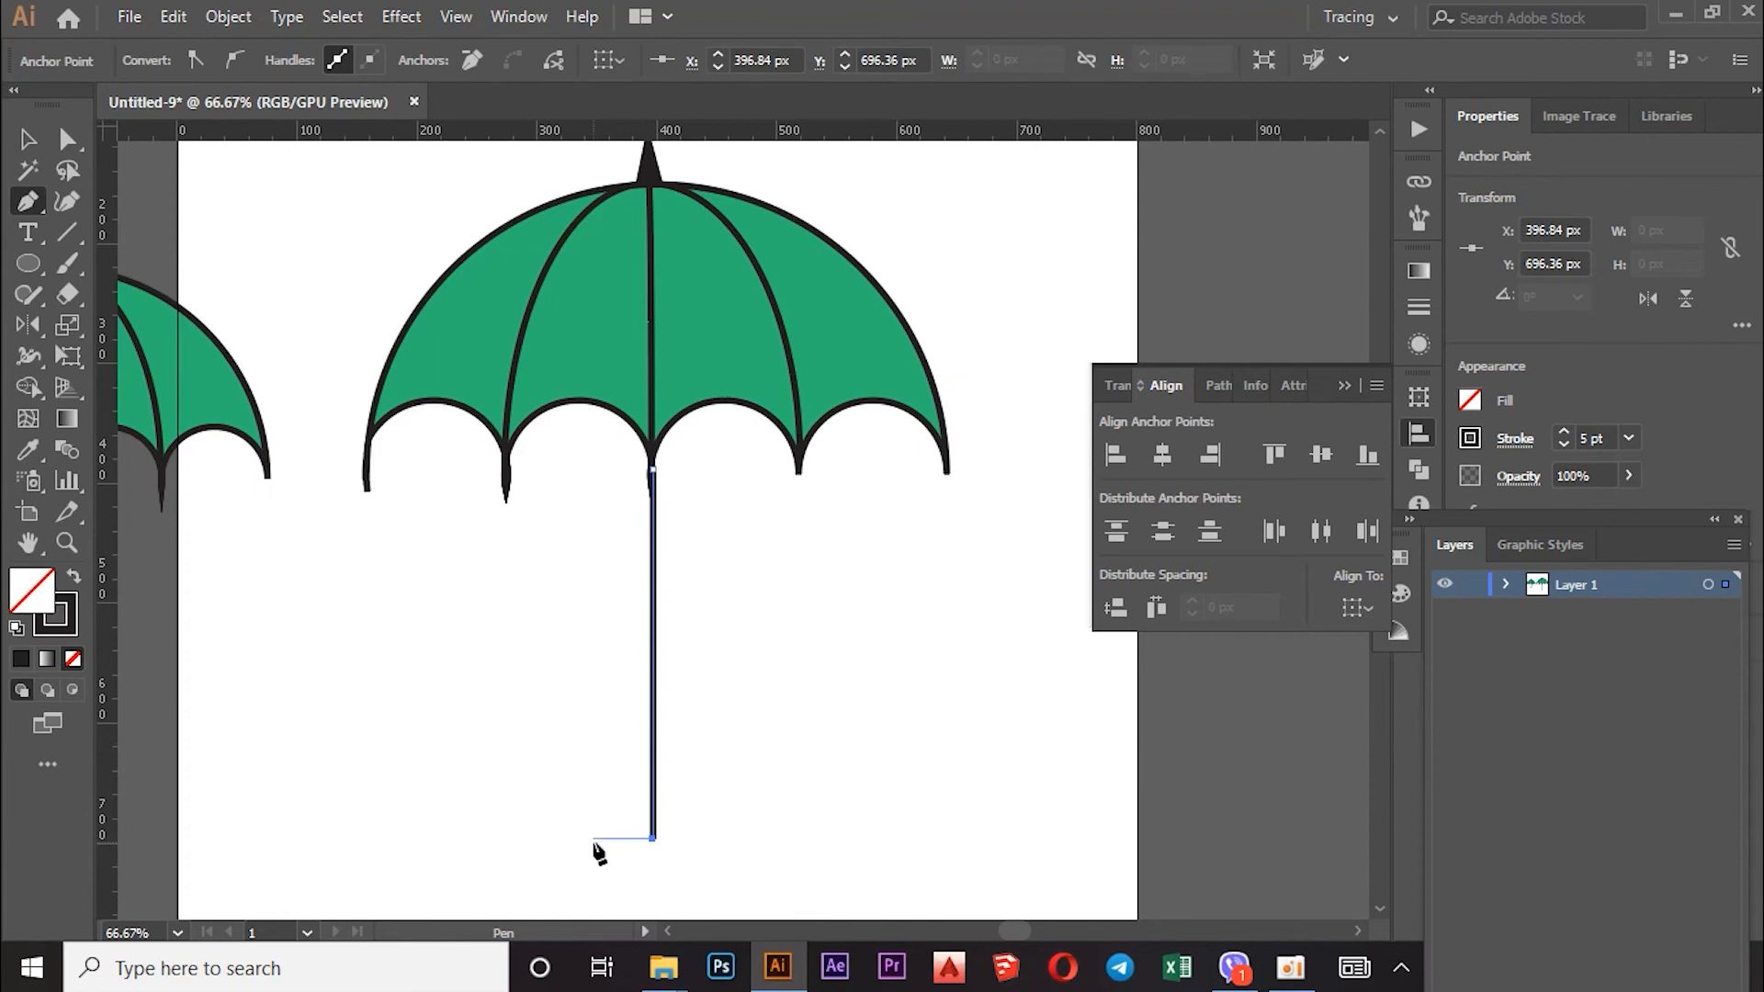
pyautogui.click(591, 838)
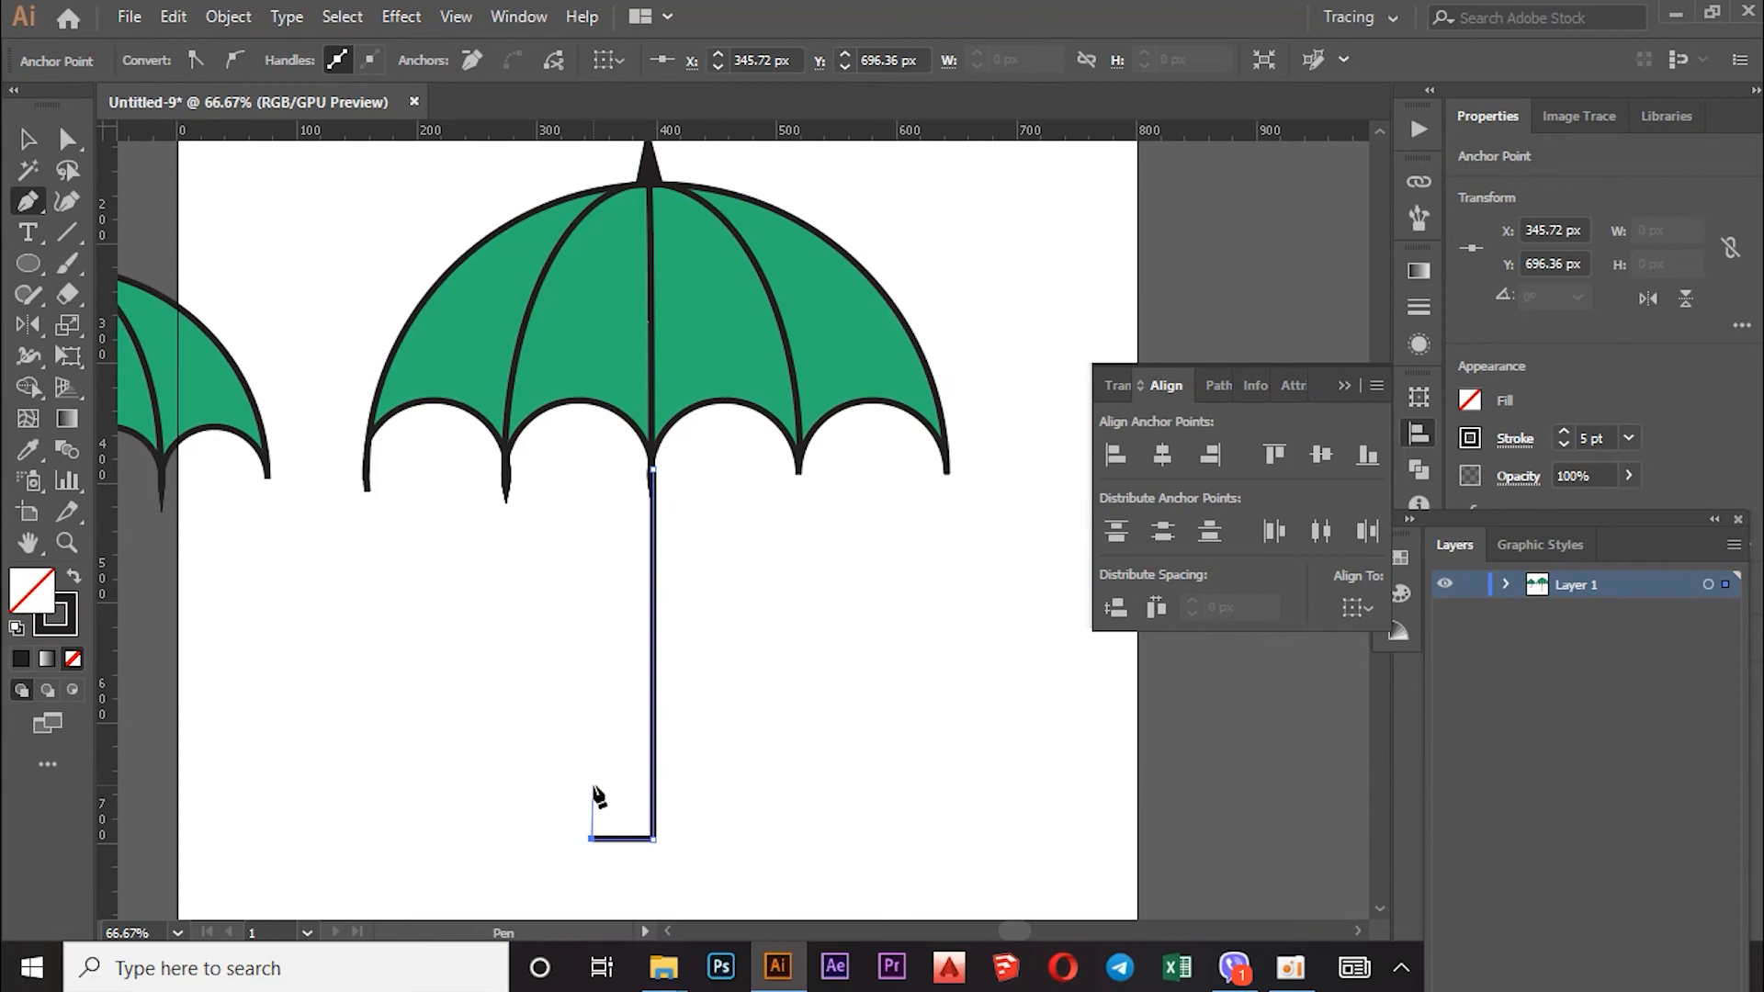
pyautogui.click(592, 784)
pyautogui.click(15, 144)
# Step: Round the handle's bottom corners into a curve with the corner widget
pyautogui.click(61, 141)
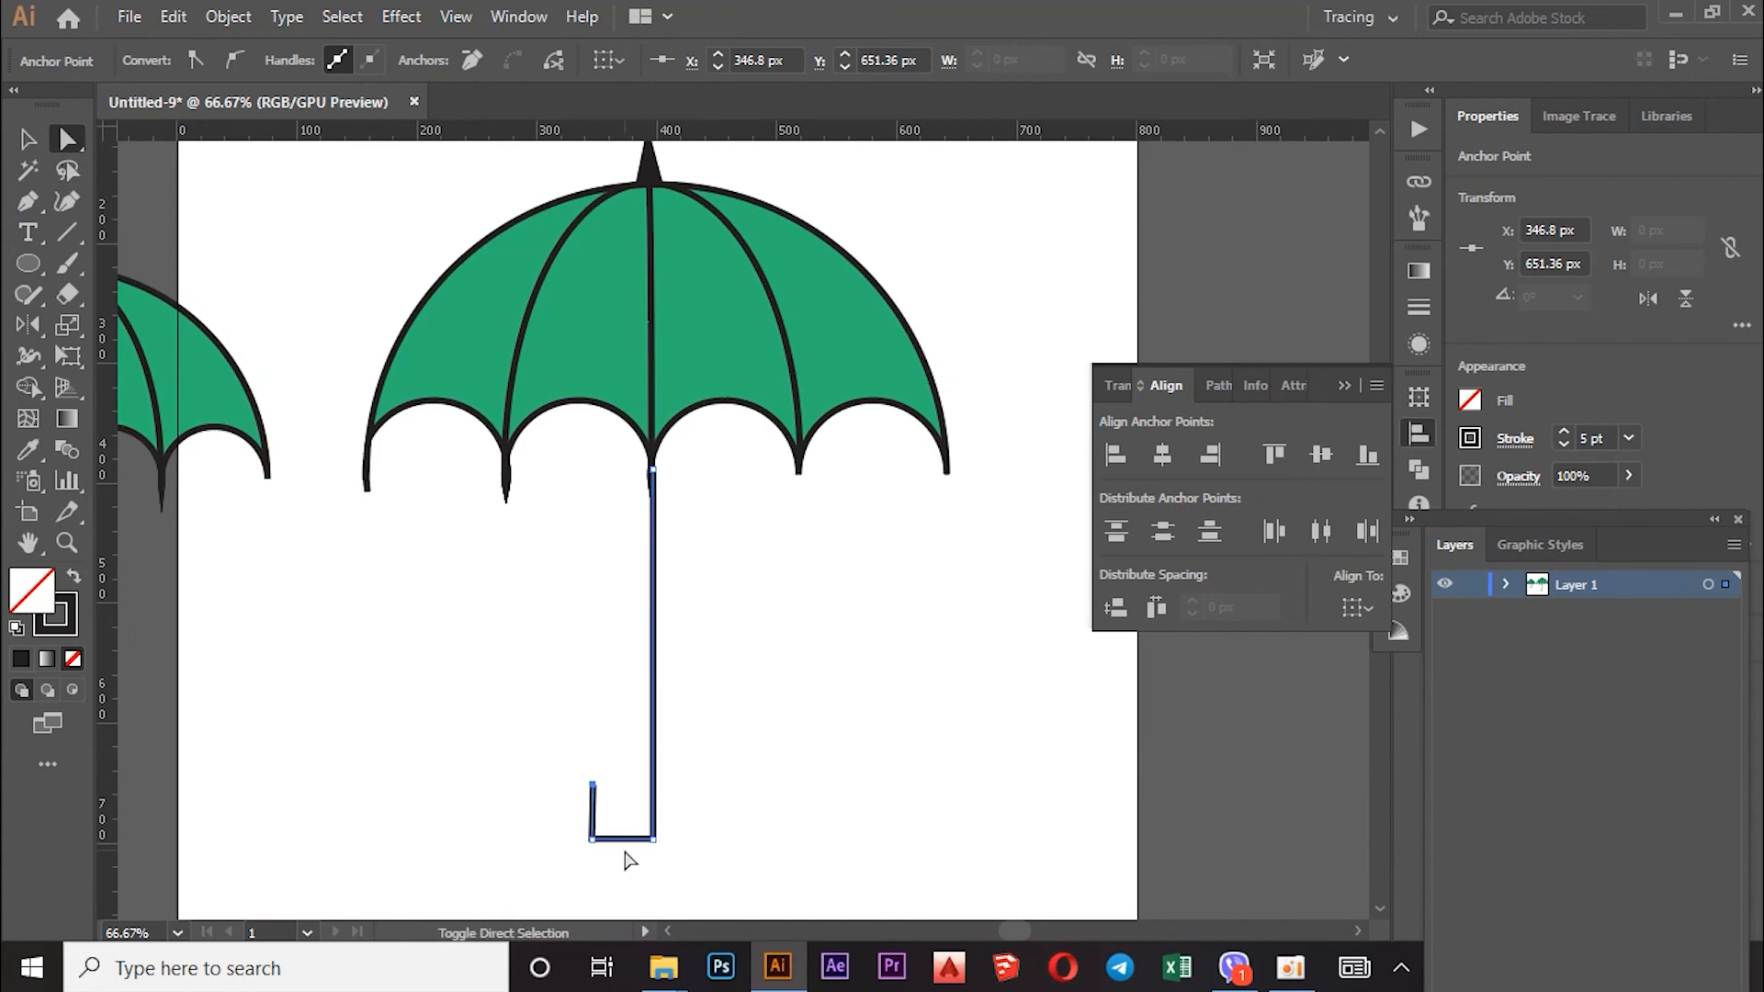
pyautogui.click(593, 840)
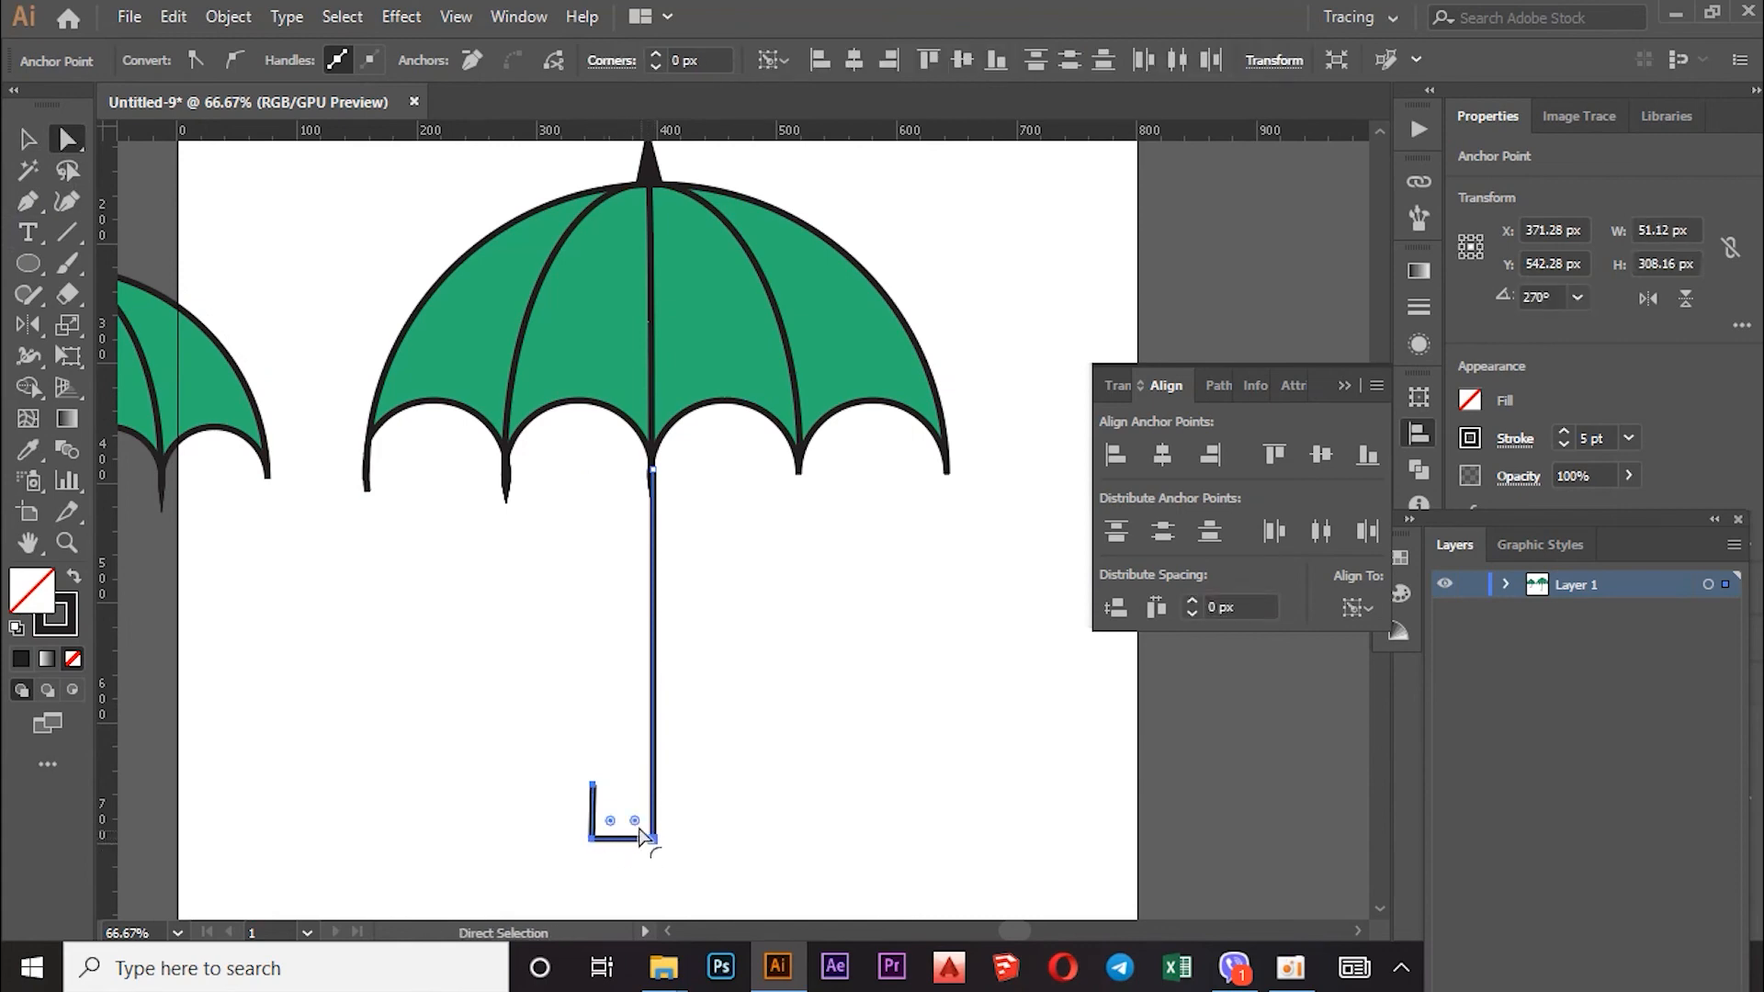
pyautogui.moveTo(638, 822)
pyautogui.mouseDown()
pyautogui.moveTo(633, 788)
pyautogui.moveTo(639, 853)
pyautogui.mouseUp()
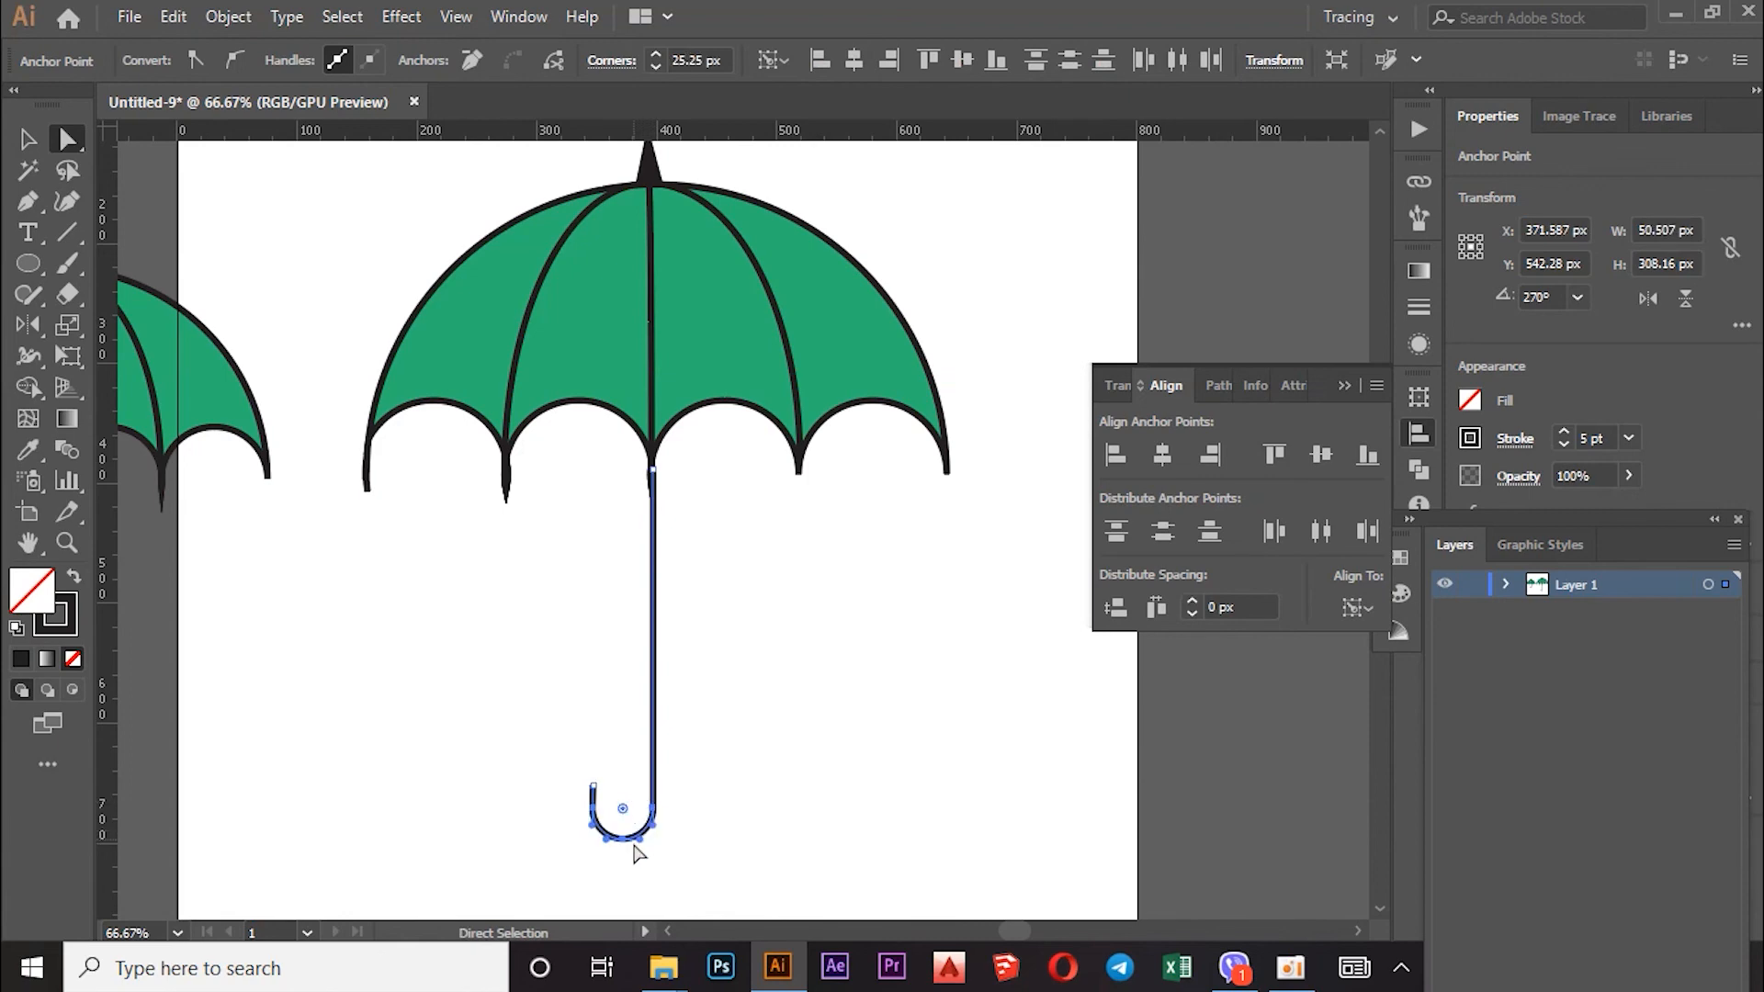
pyautogui.click(556, 687)
pyautogui.scroll(-3, 721, 348)
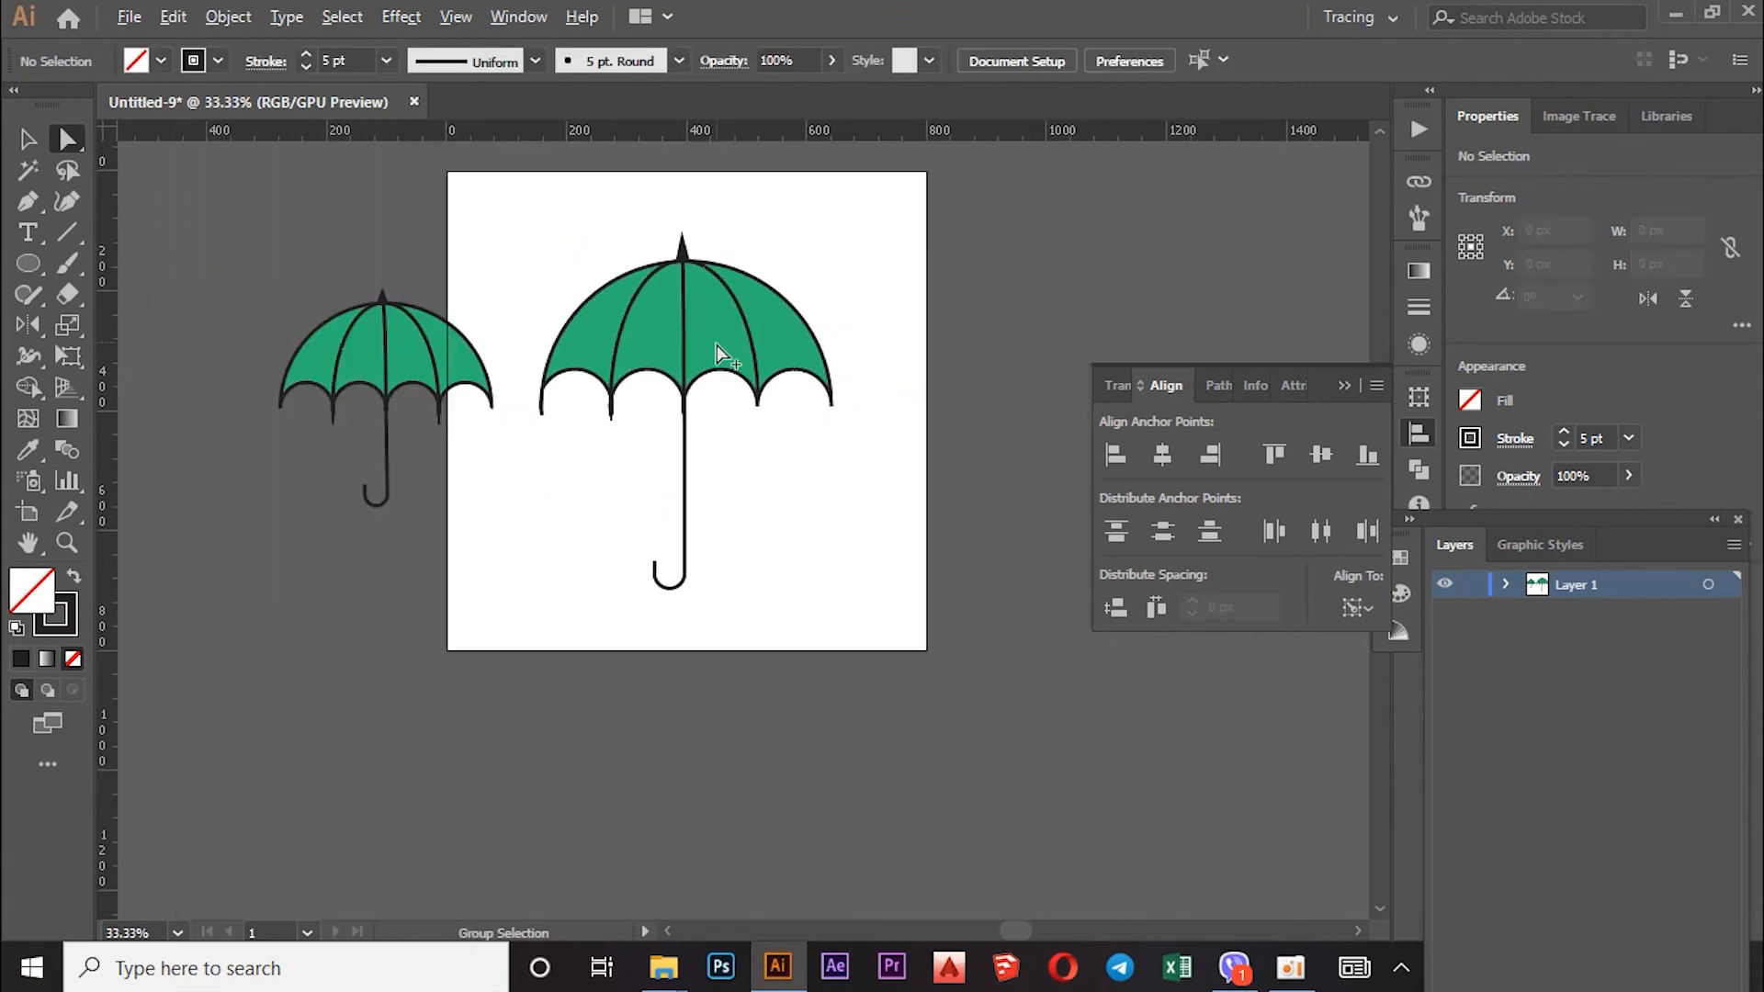
# Step: Group all parts of the right umbrella and resize it with a corner handle
pyautogui.scroll(1, 781, 487)
pyautogui.scroll(-1, 796, 464)
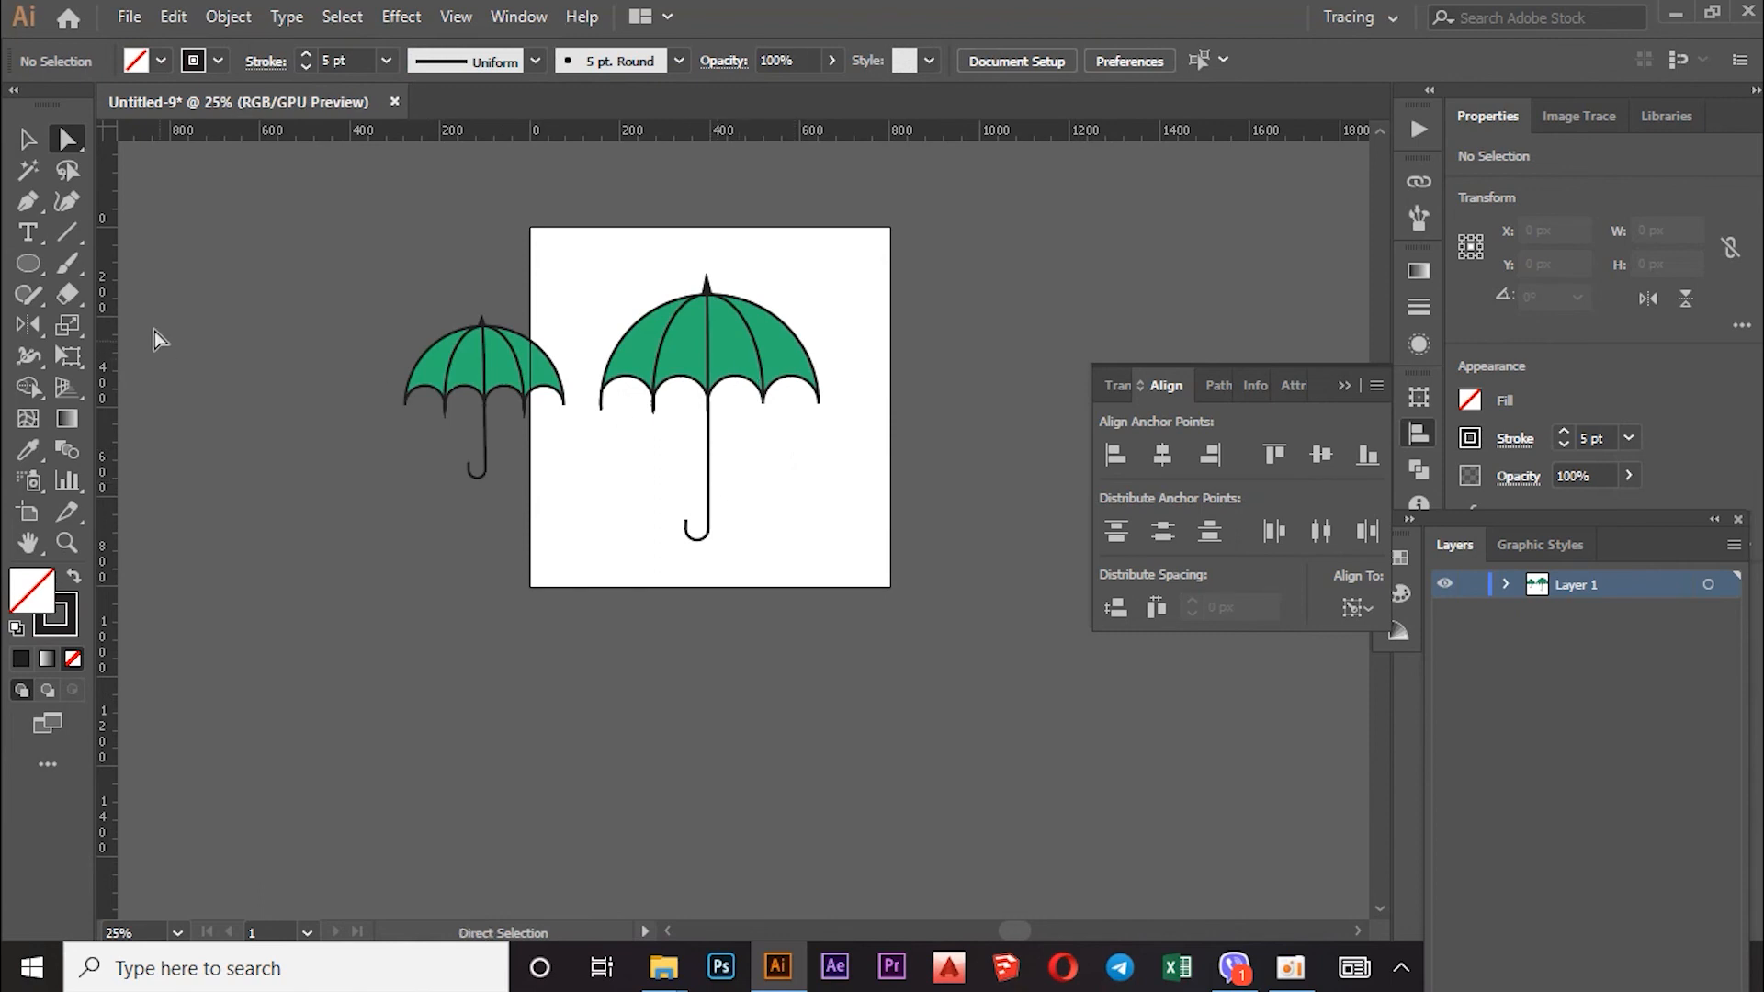
pyautogui.click(27, 138)
pyautogui.scroll(1, 834, 397)
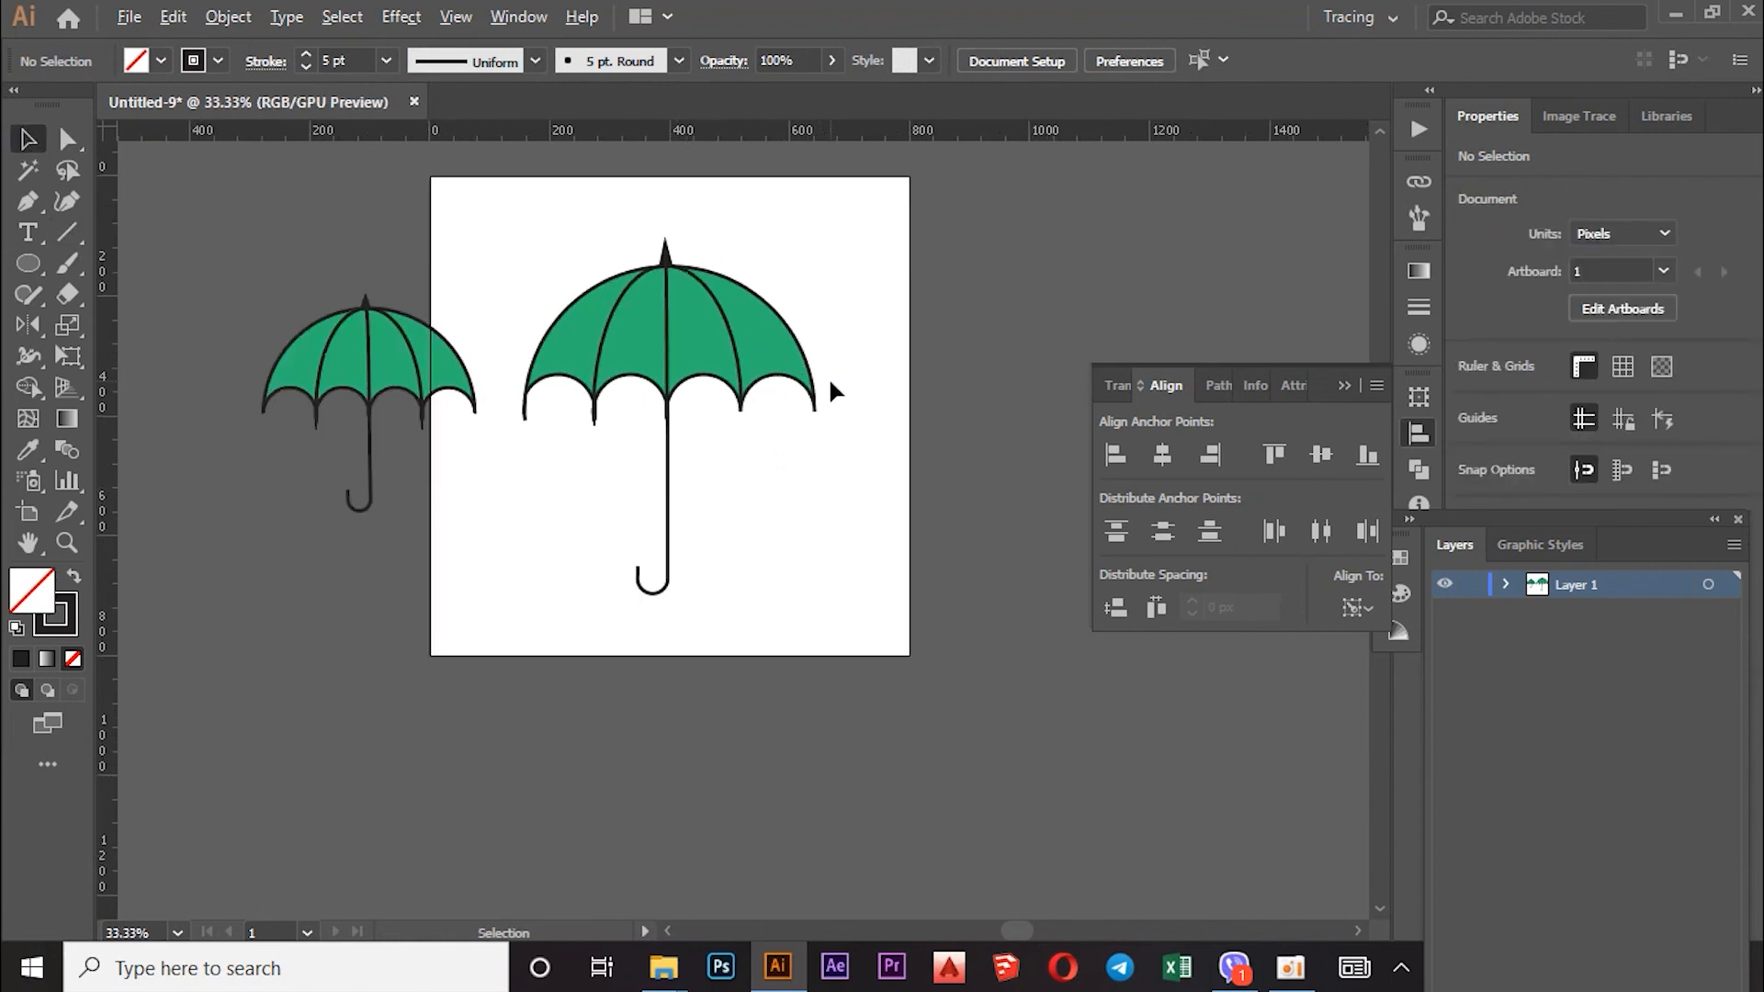
pyautogui.moveTo(835, 214); pyautogui.dragTo(557, 542)
pyautogui.rightClick(653, 326)
pyautogui.click(747, 474)
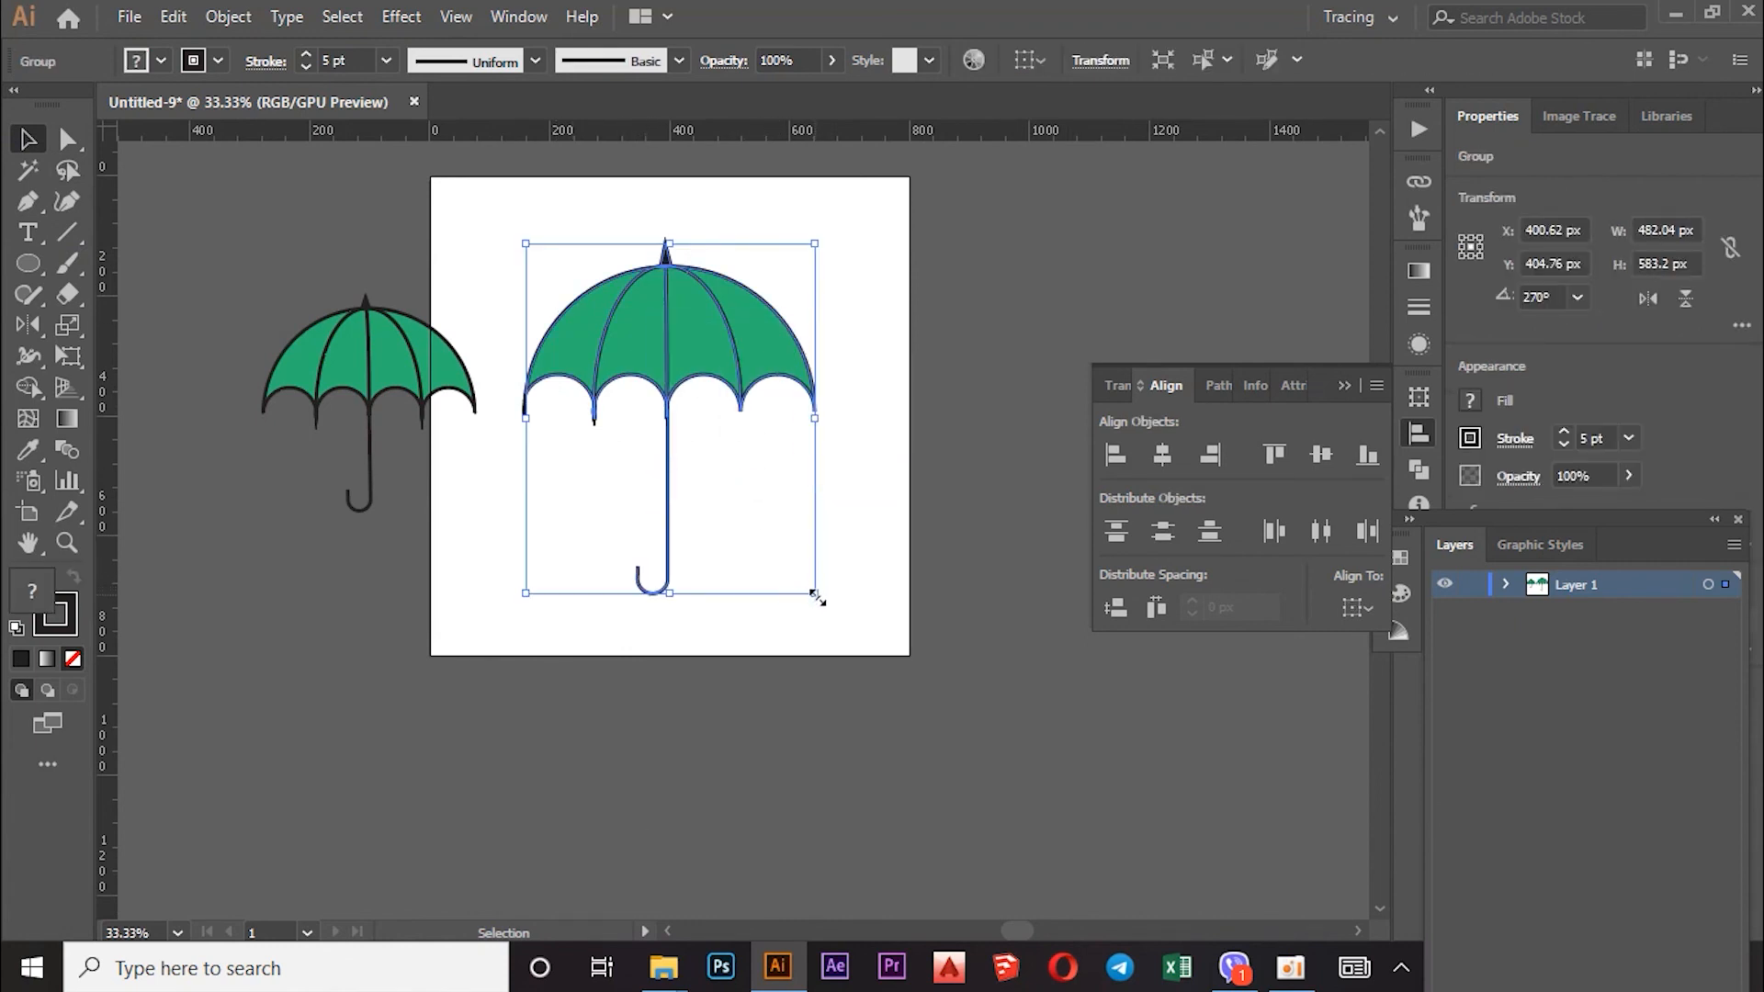
pyautogui.moveTo(816, 596); pyautogui.dragTo(734, 497)
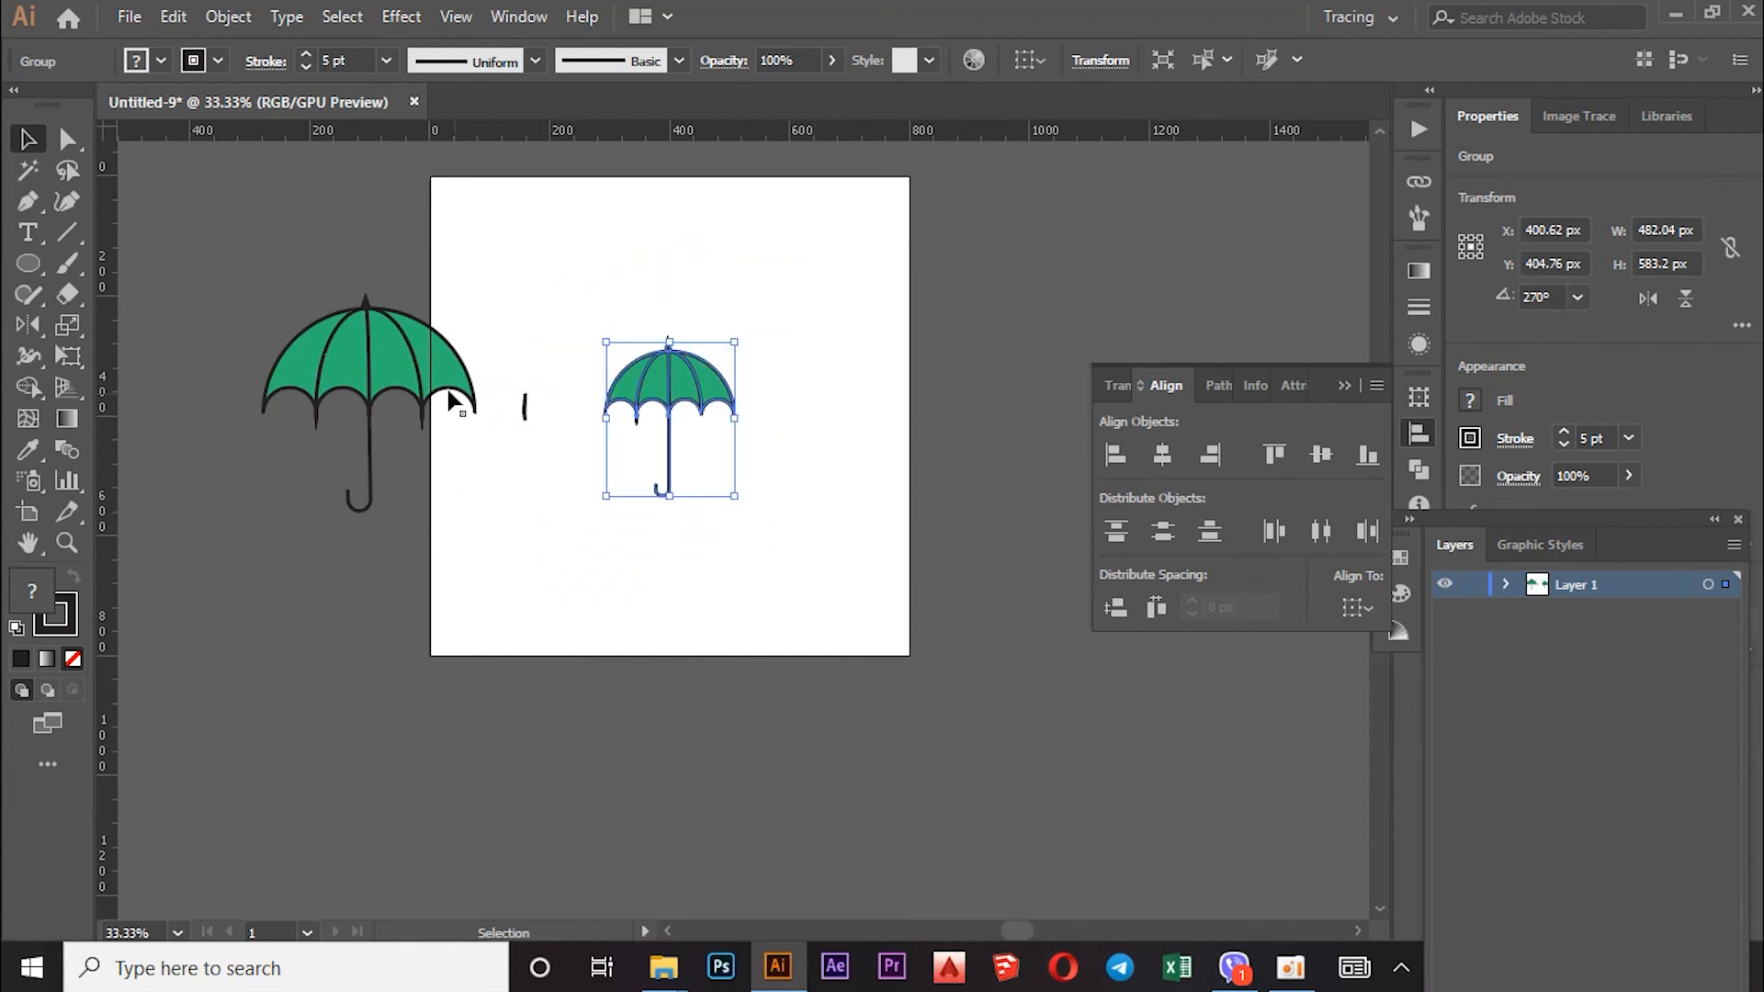
# Step: Move the large umbrella toward the artboard's left edge and the small one up and right
pyautogui.moveTo(377, 372); pyautogui.dragTo(632, 319)
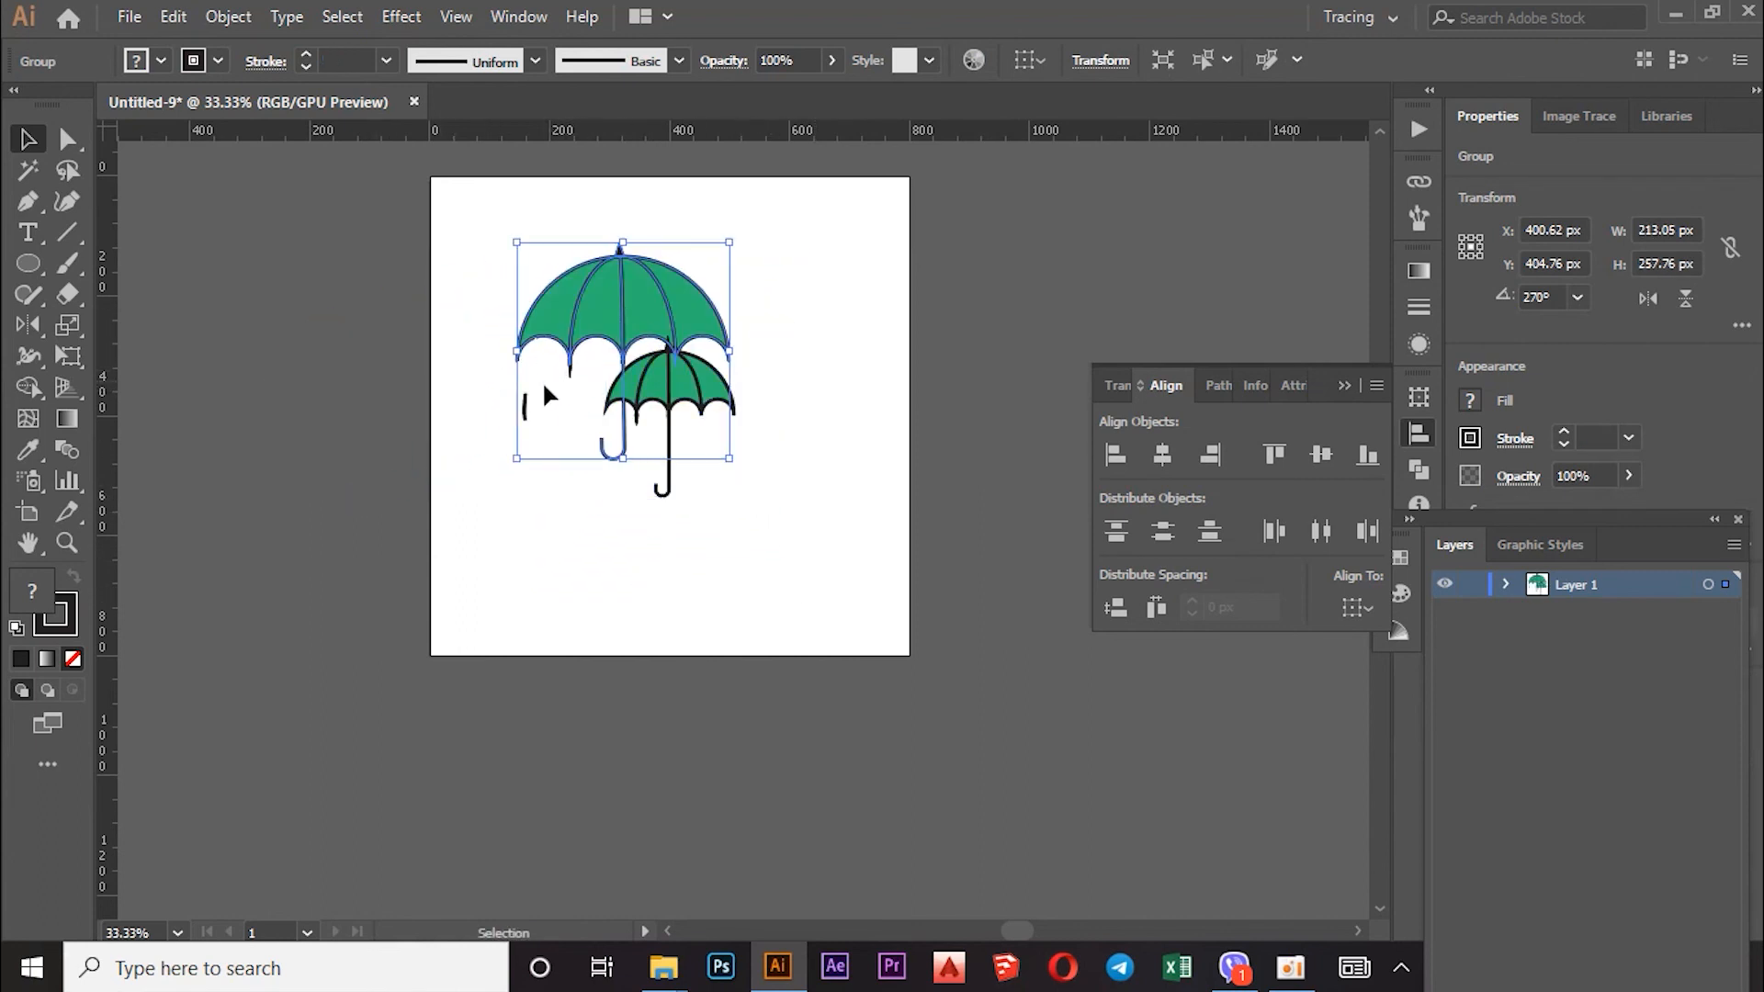
pyautogui.click(523, 412)
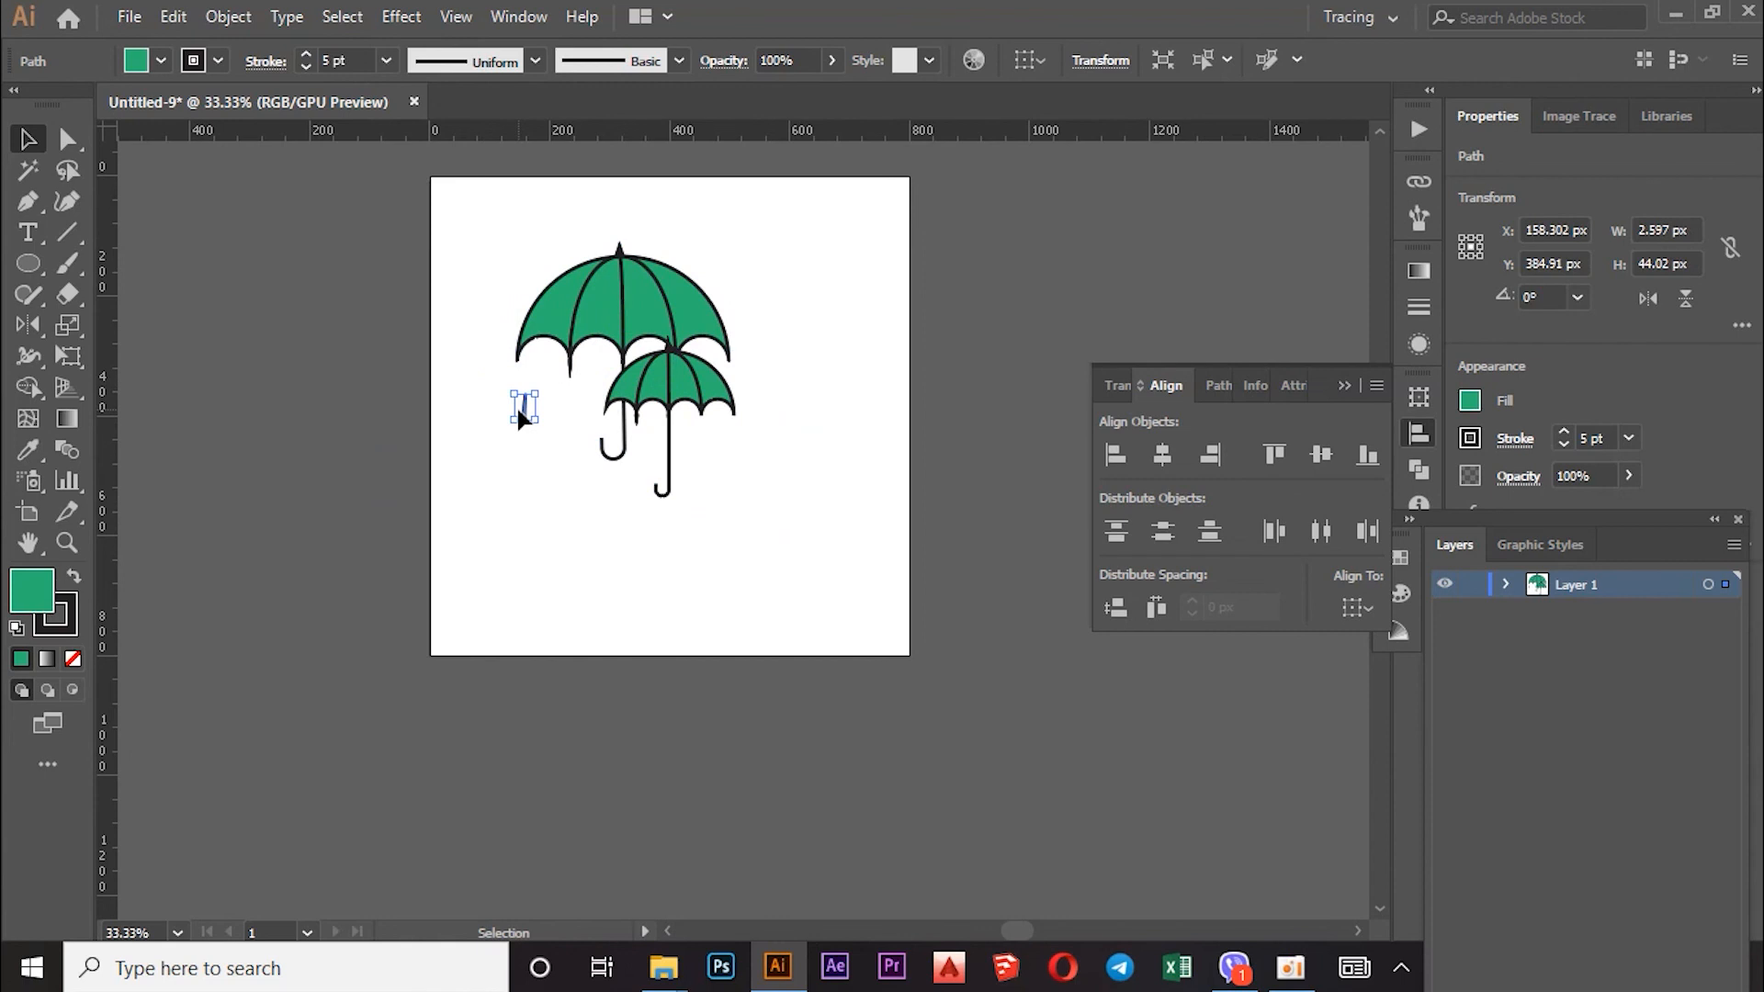
pyautogui.click(558, 429)
pyautogui.moveTo(662, 308); pyautogui.dragTo(598, 251)
pyautogui.moveTo(731, 370); pyautogui.dragTo(823, 463)
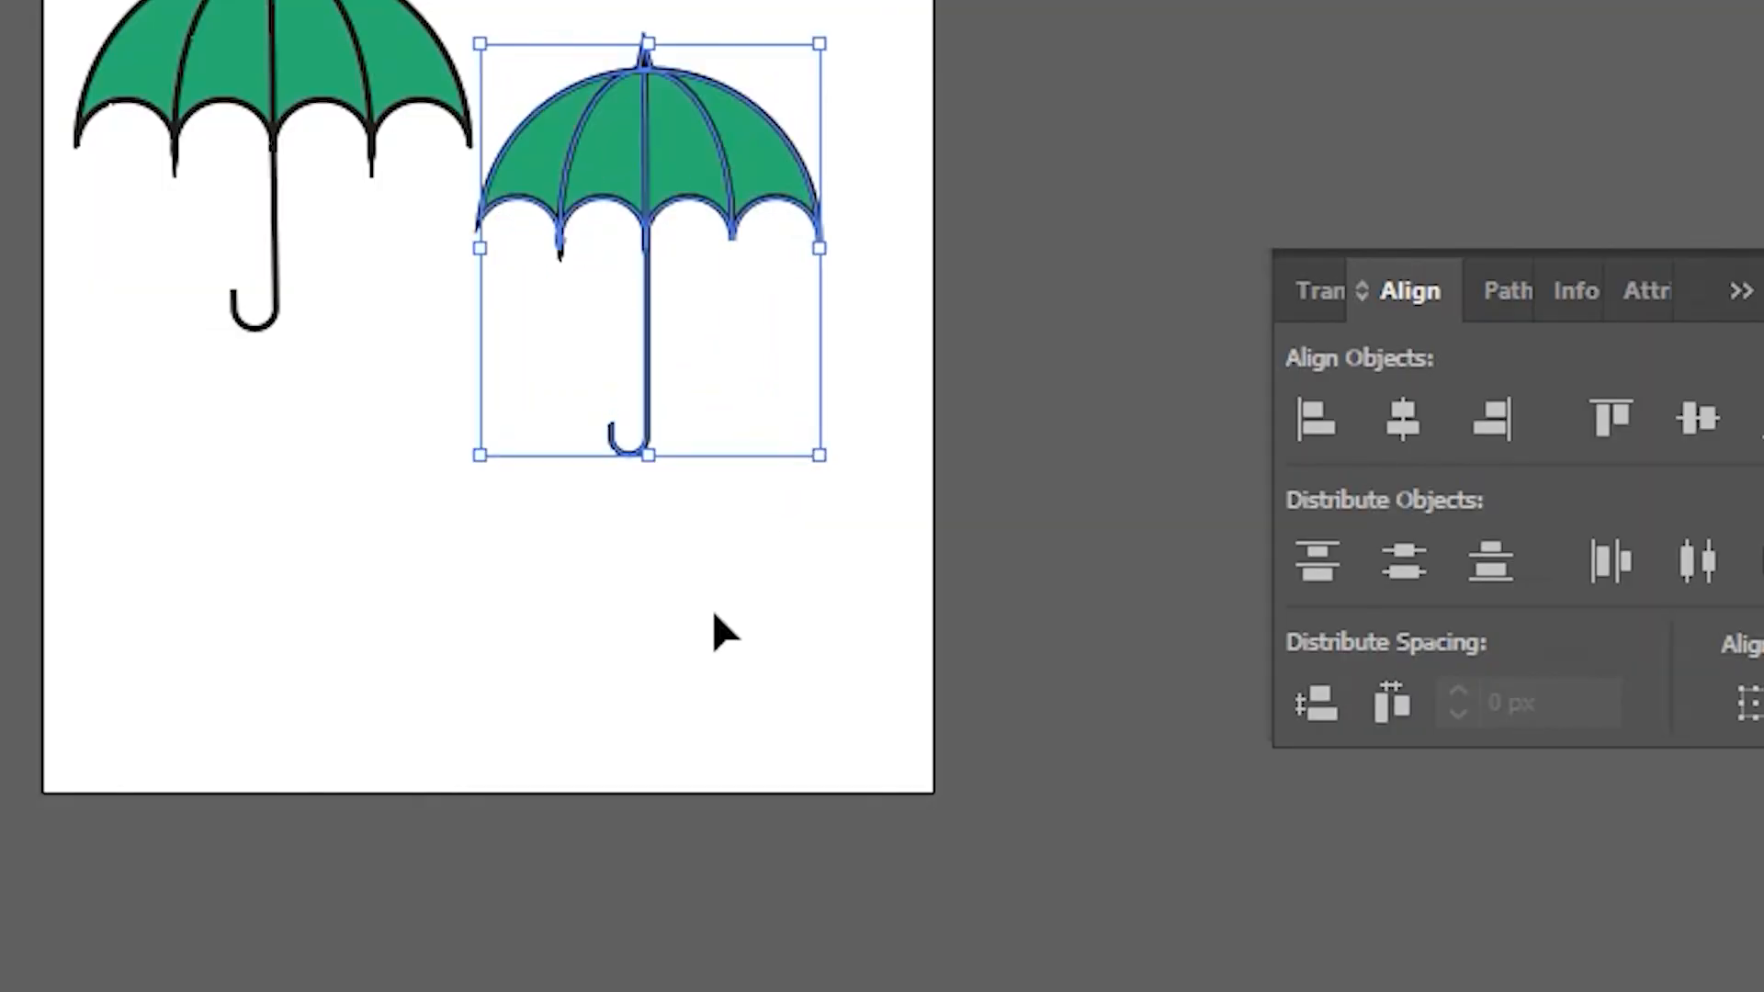
# Step: Move the left umbrella lower and the right umbrella down and to the right
pyautogui.click(699, 596)
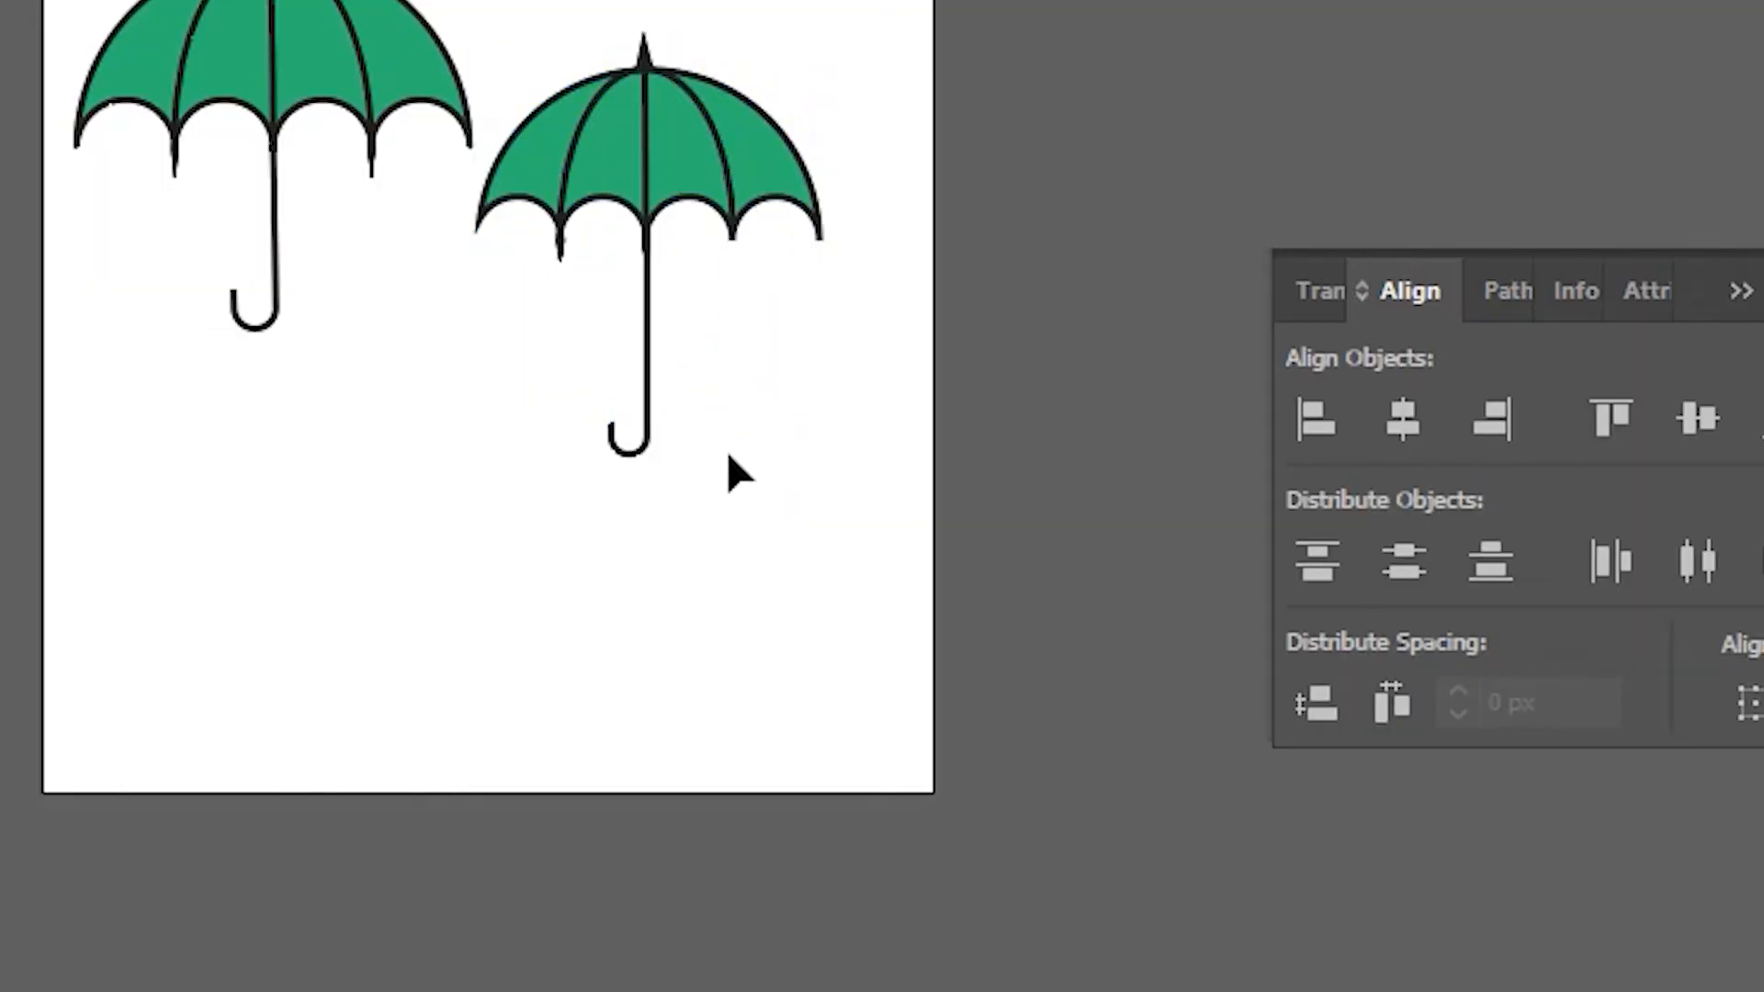
pyautogui.scroll(3, 729, 456)
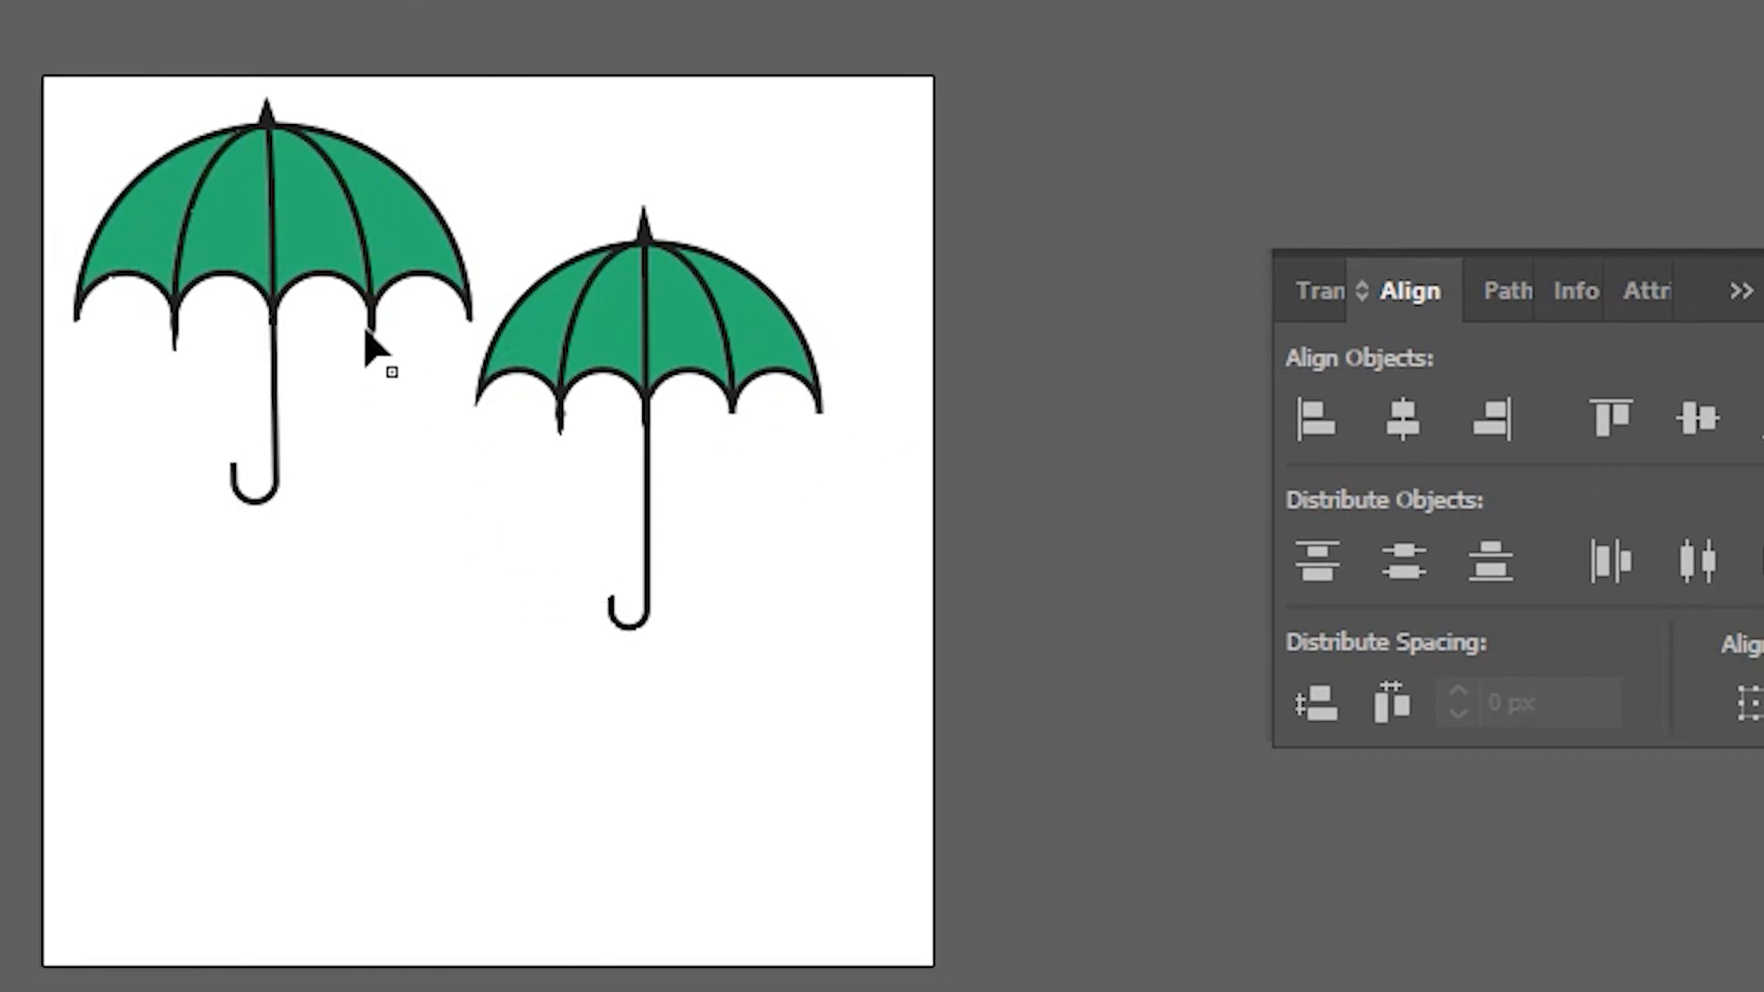
pyautogui.moveTo(262, 261); pyautogui.dragTo(267, 389)
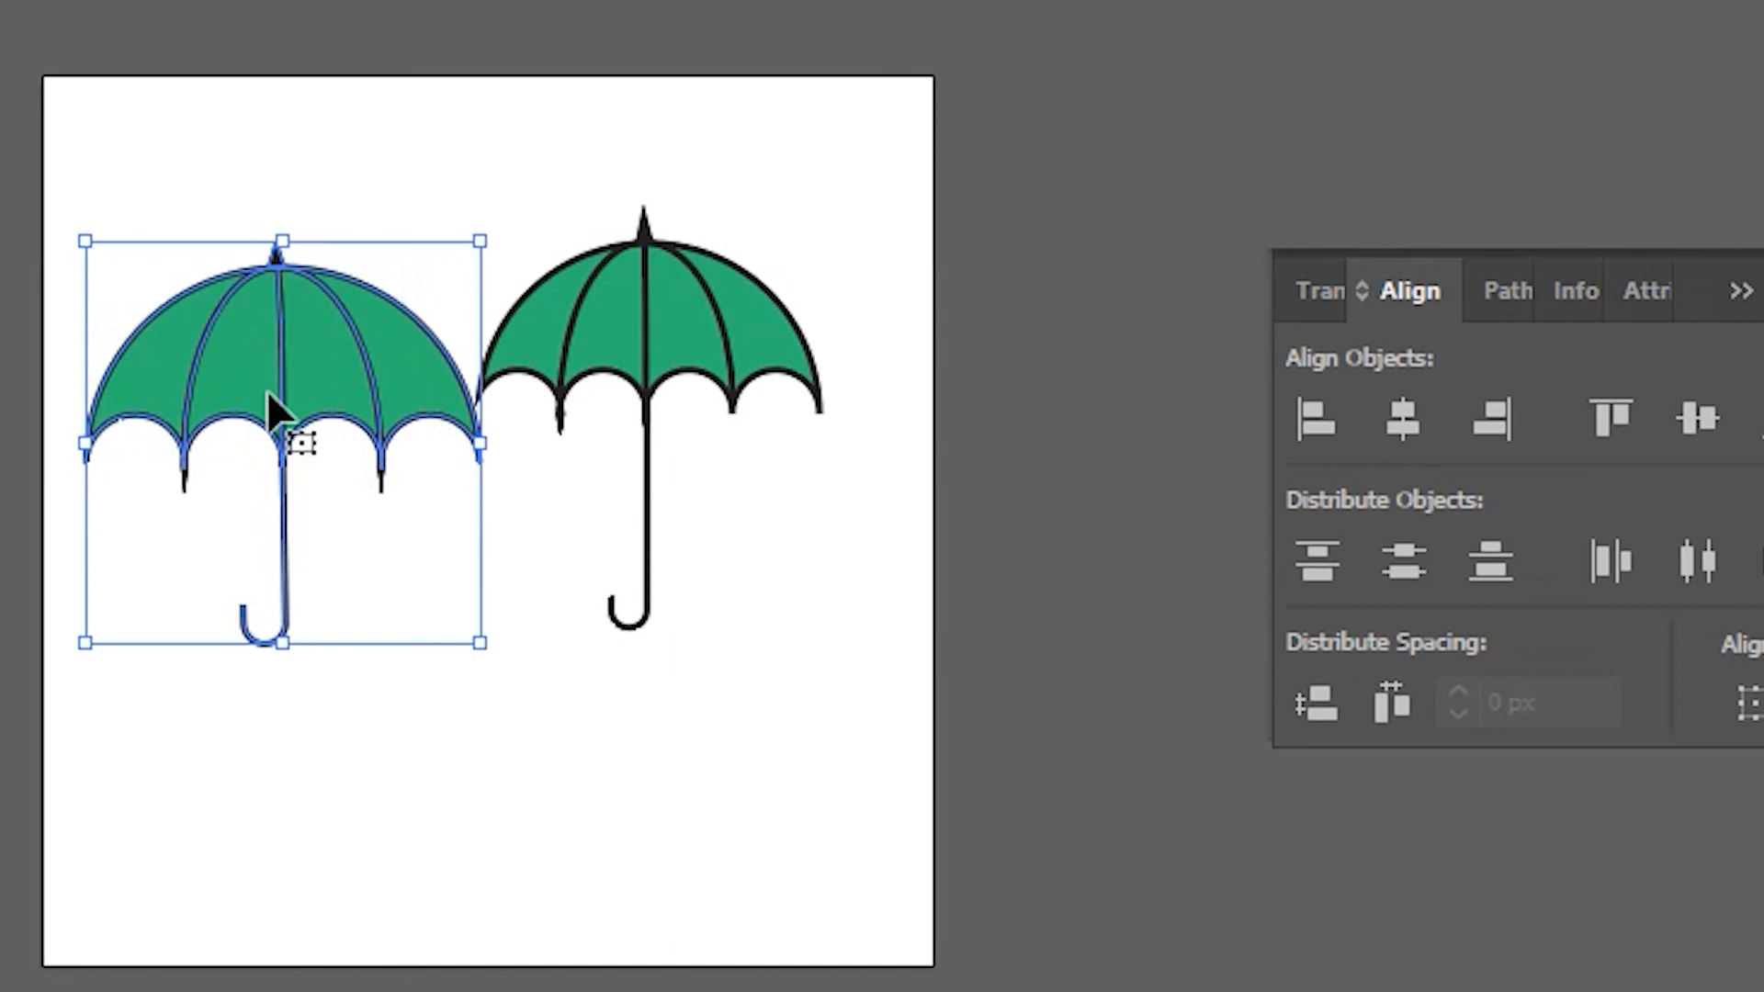
pyautogui.moveTo(645, 329); pyautogui.dragTo(696, 408)
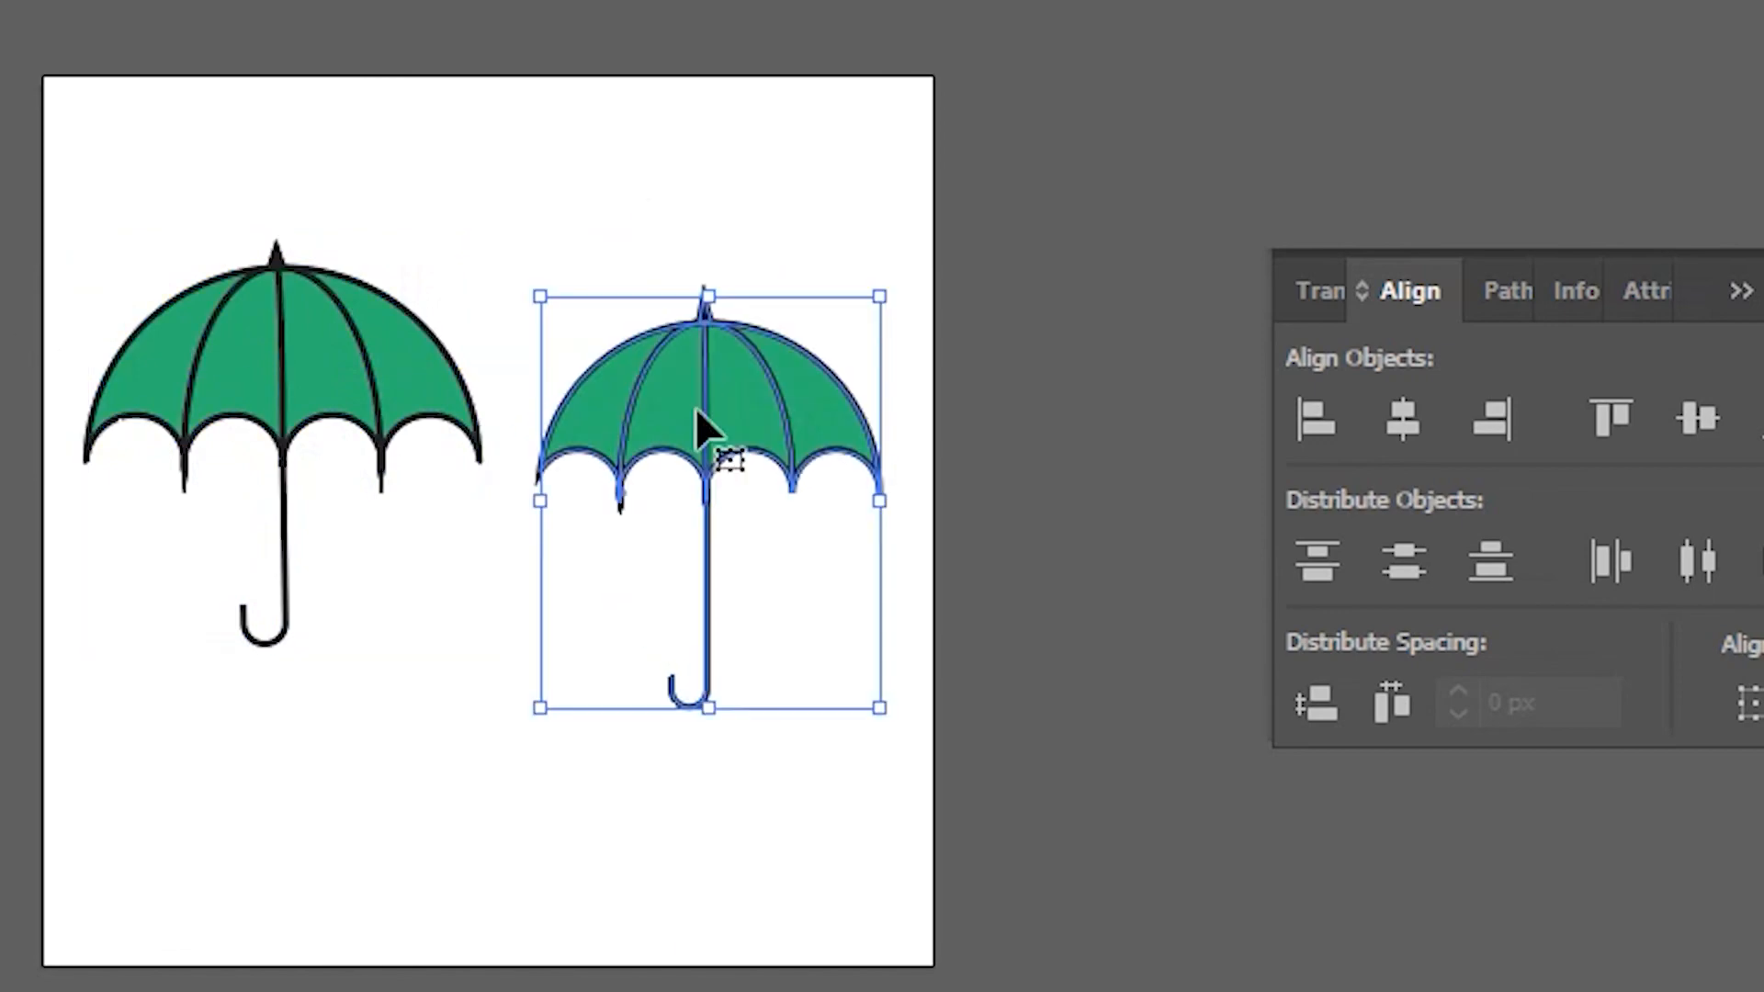
# Step: Draw a rectangle spanning the whole artboard over both umbrellas
pyautogui.click(272, 342)
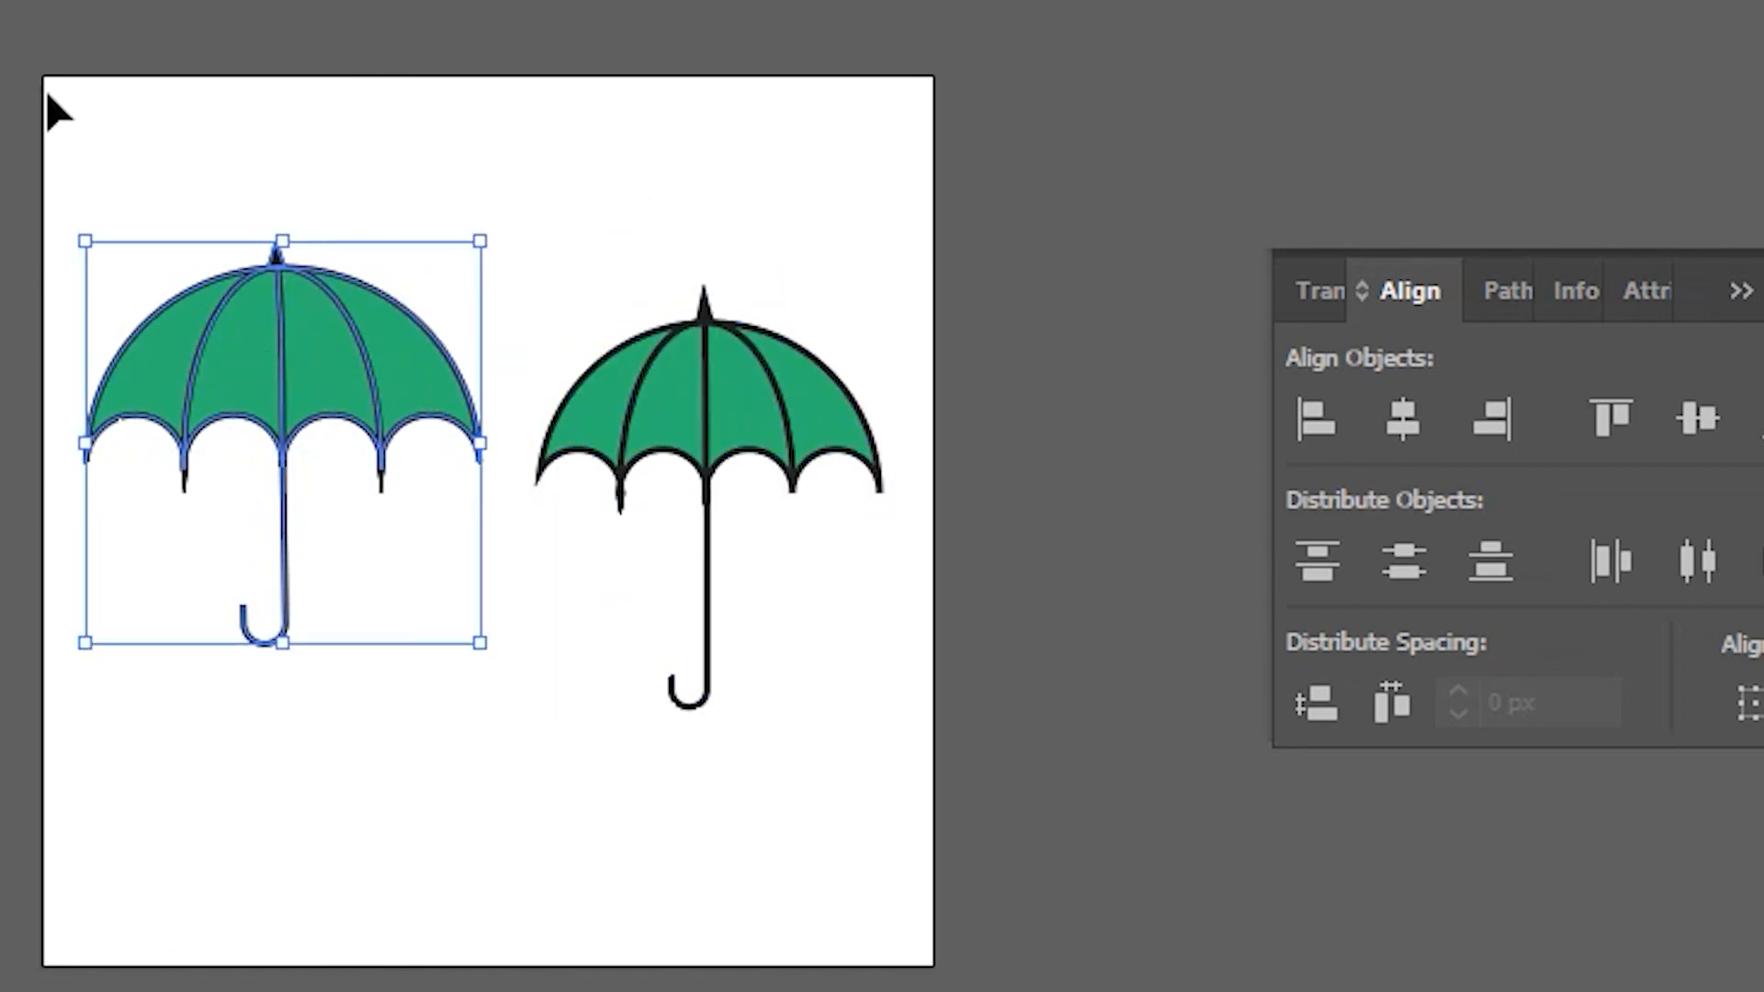
pyautogui.moveTo(272, 342); pyautogui.dragTo(272, 342)
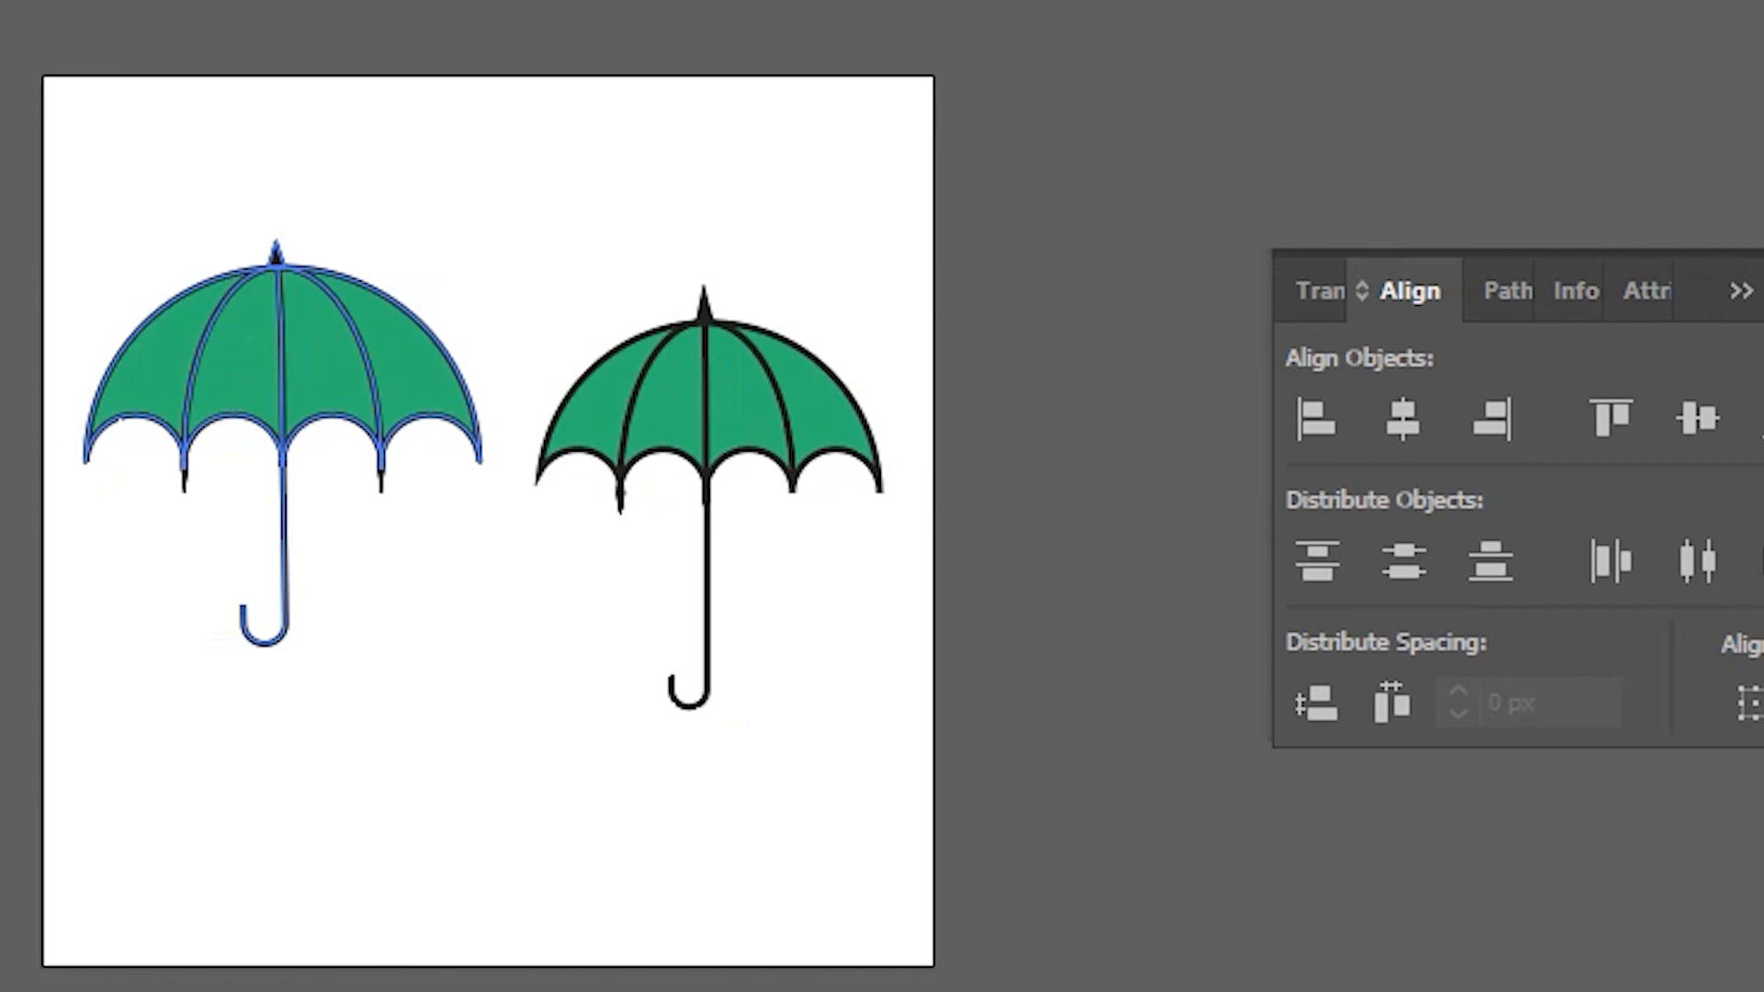
pyautogui.scroll(1, 10, 167)
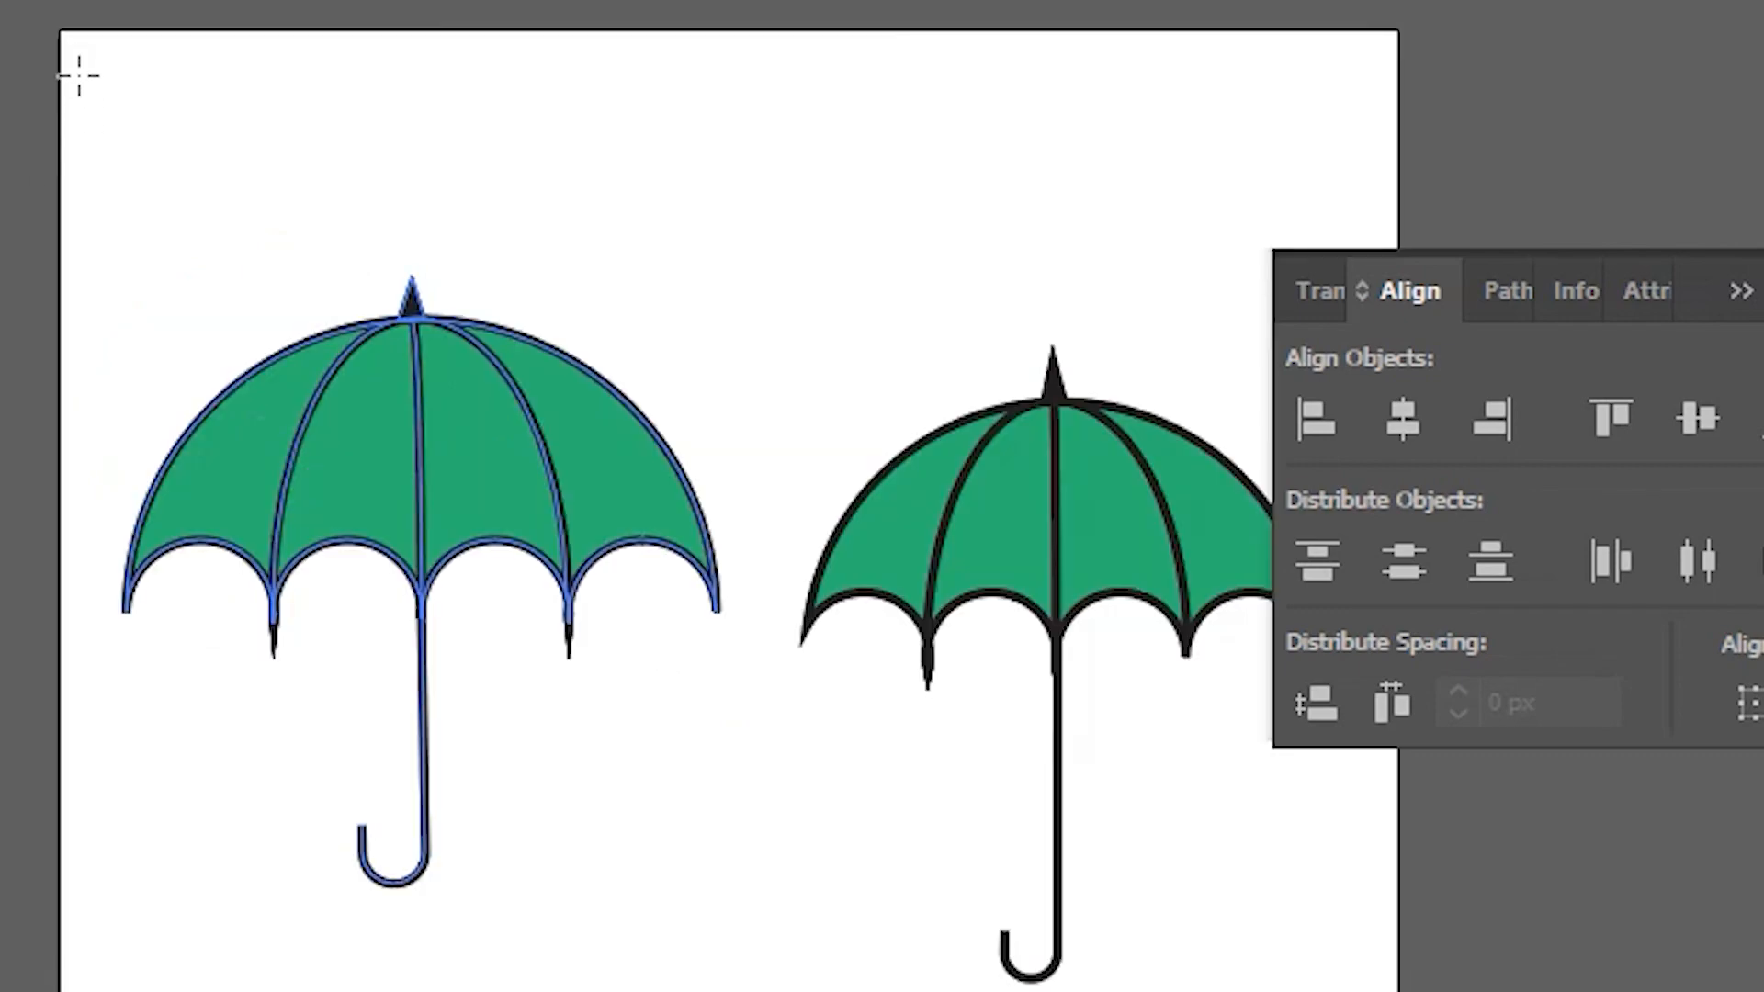
pyautogui.moveTo(57, 28); pyautogui.dragTo(1398, 991)
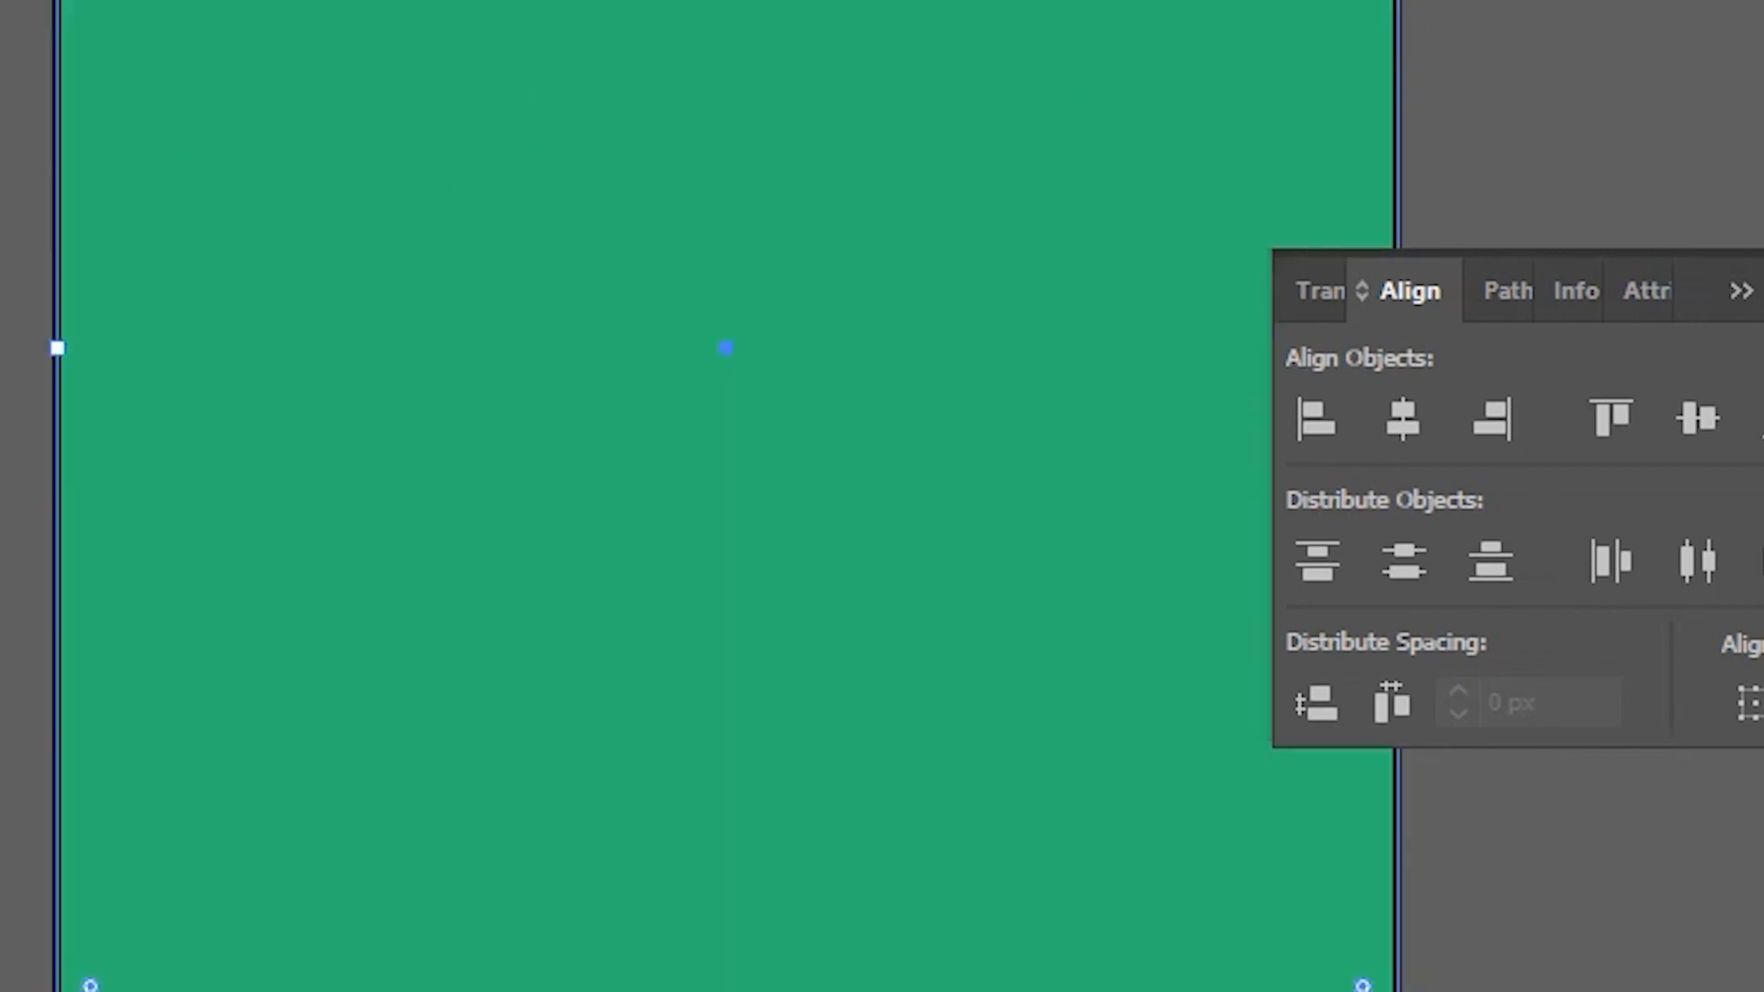
# Step: Send the artboard rectangle behind both umbrellas with Arrange > Send to Back and recolour it yellow
pyautogui.rightClick(511, 149)
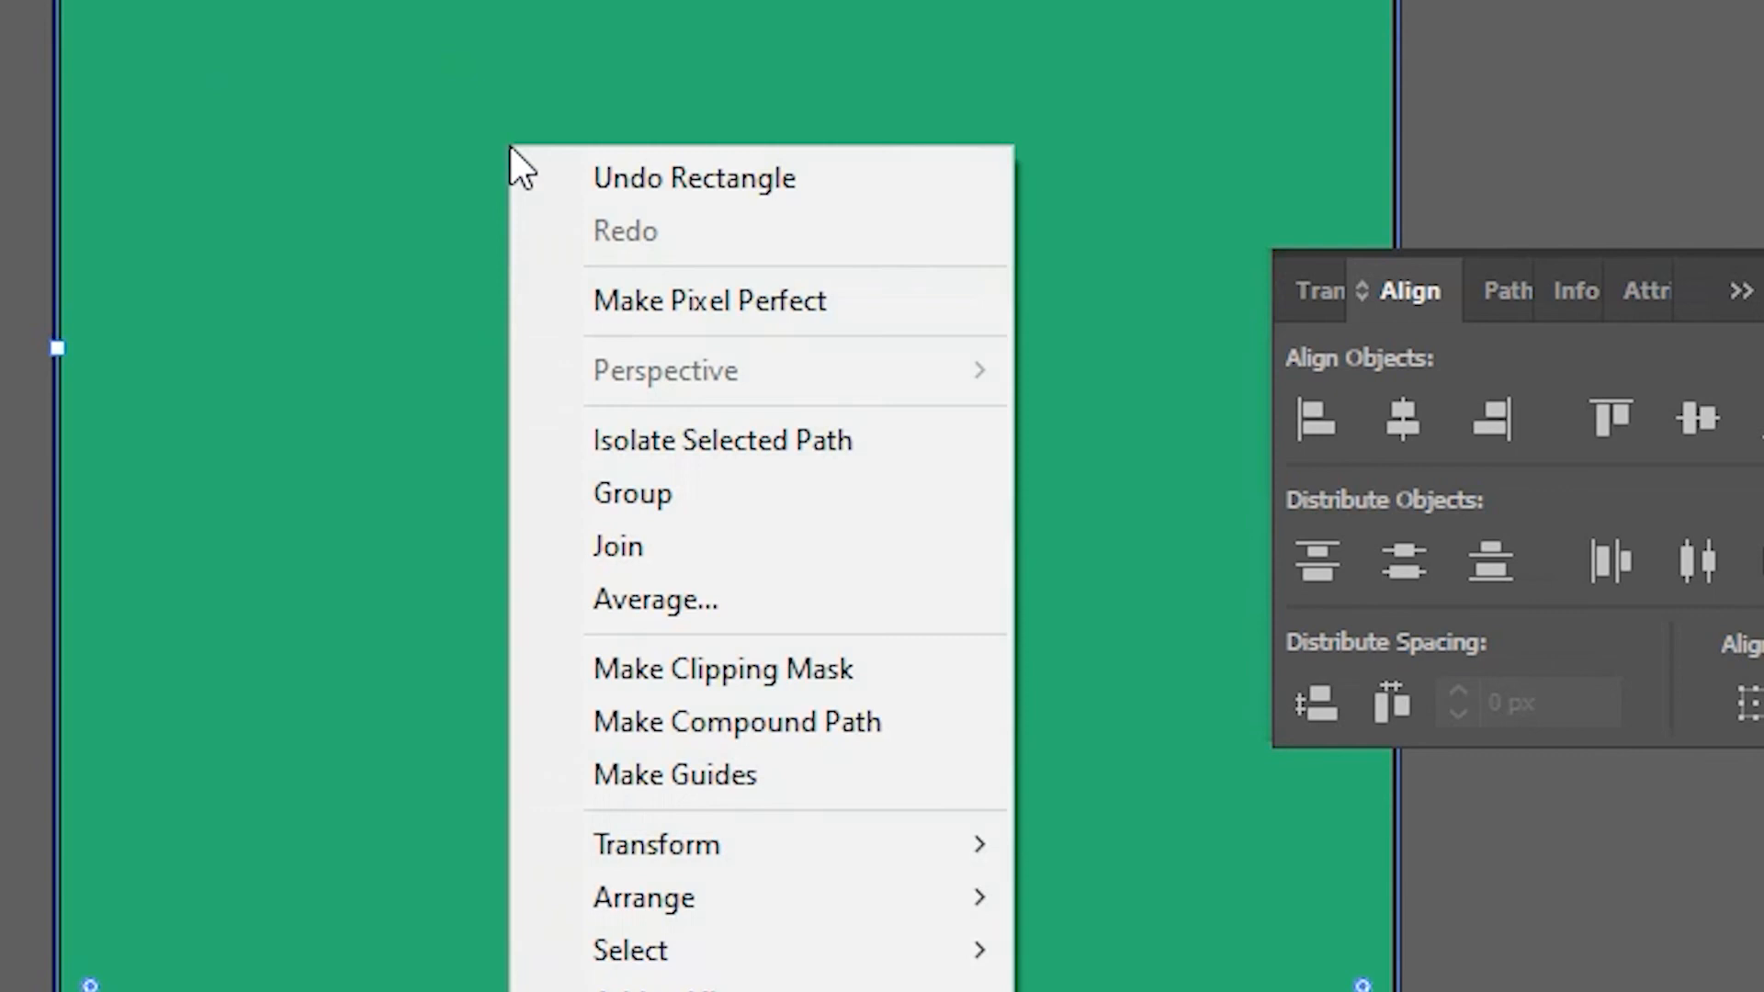
pyautogui.moveTo(808, 902)
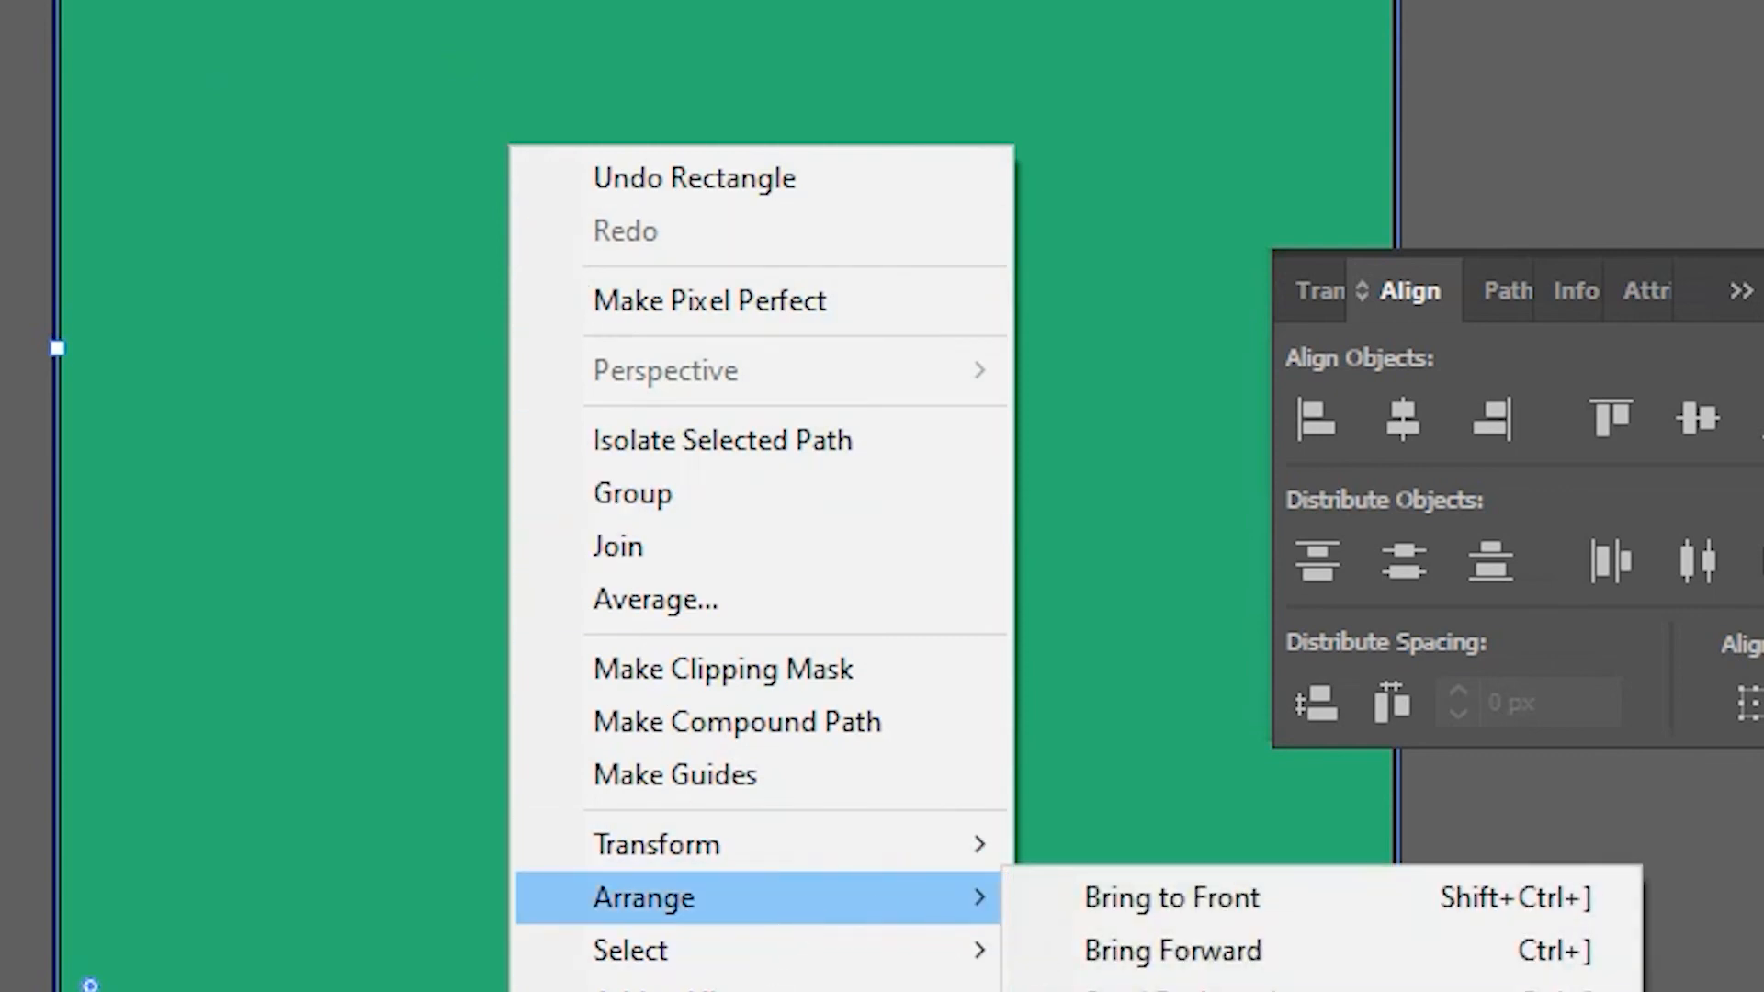
pyautogui.click(1066, 991)
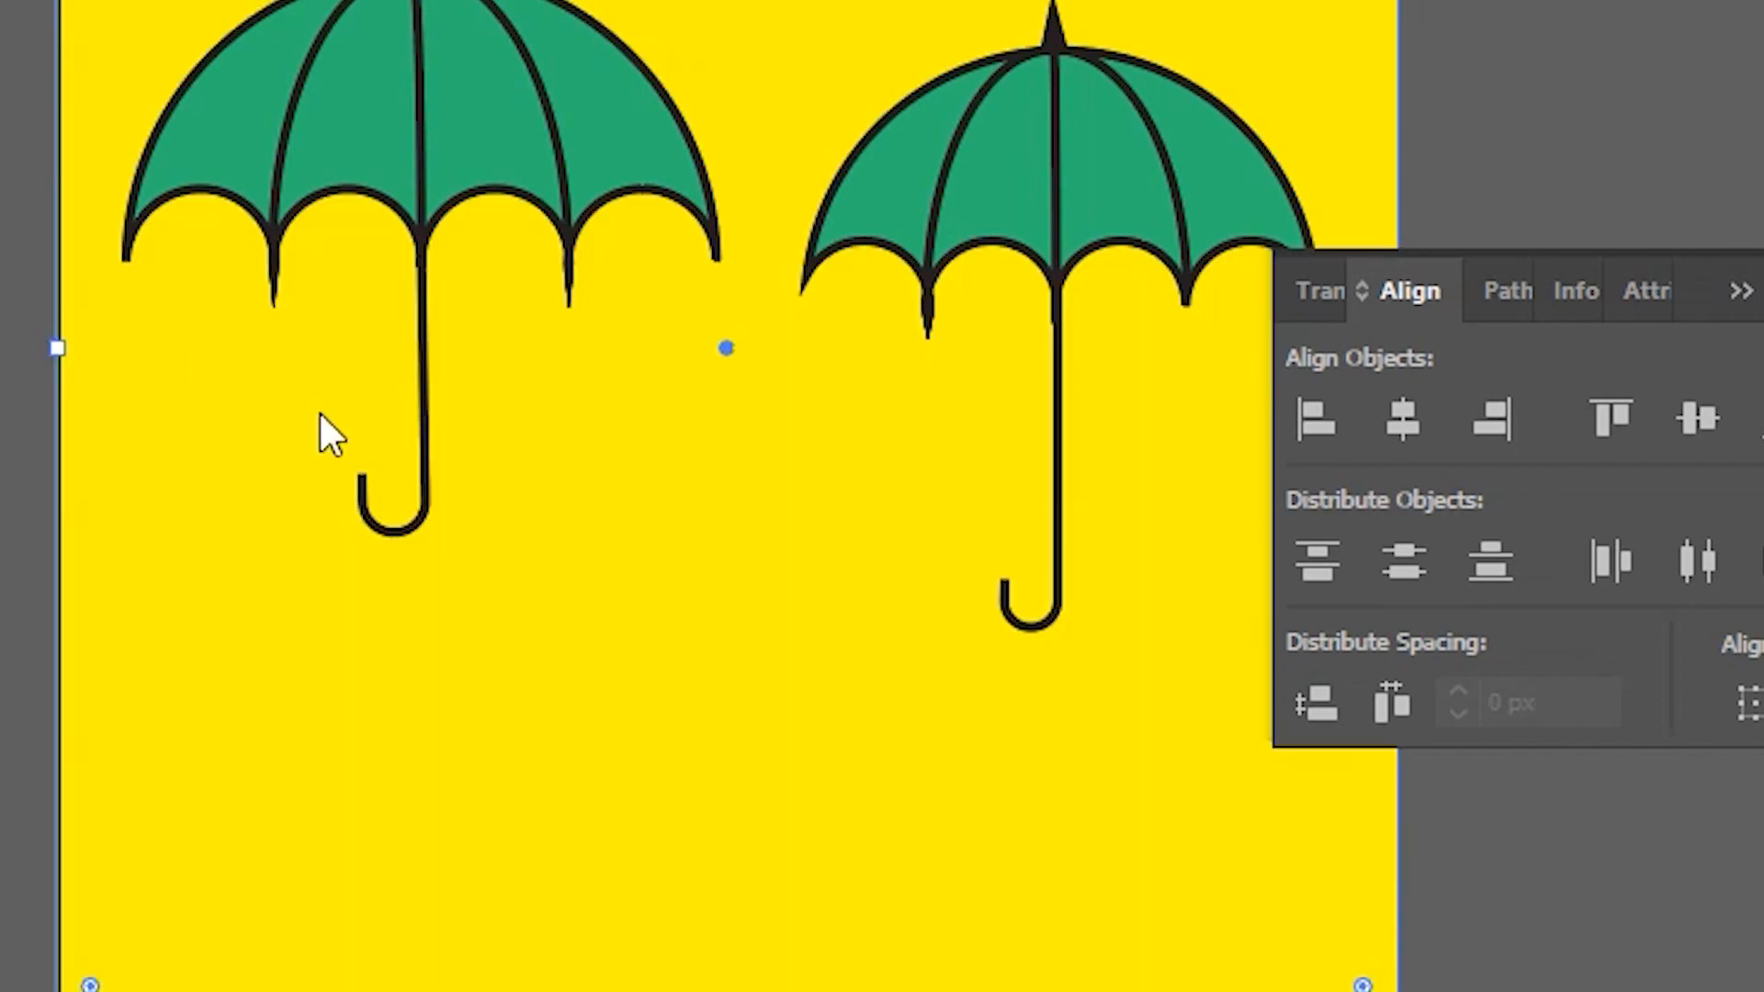
pyautogui.scroll(3, 686, 545)
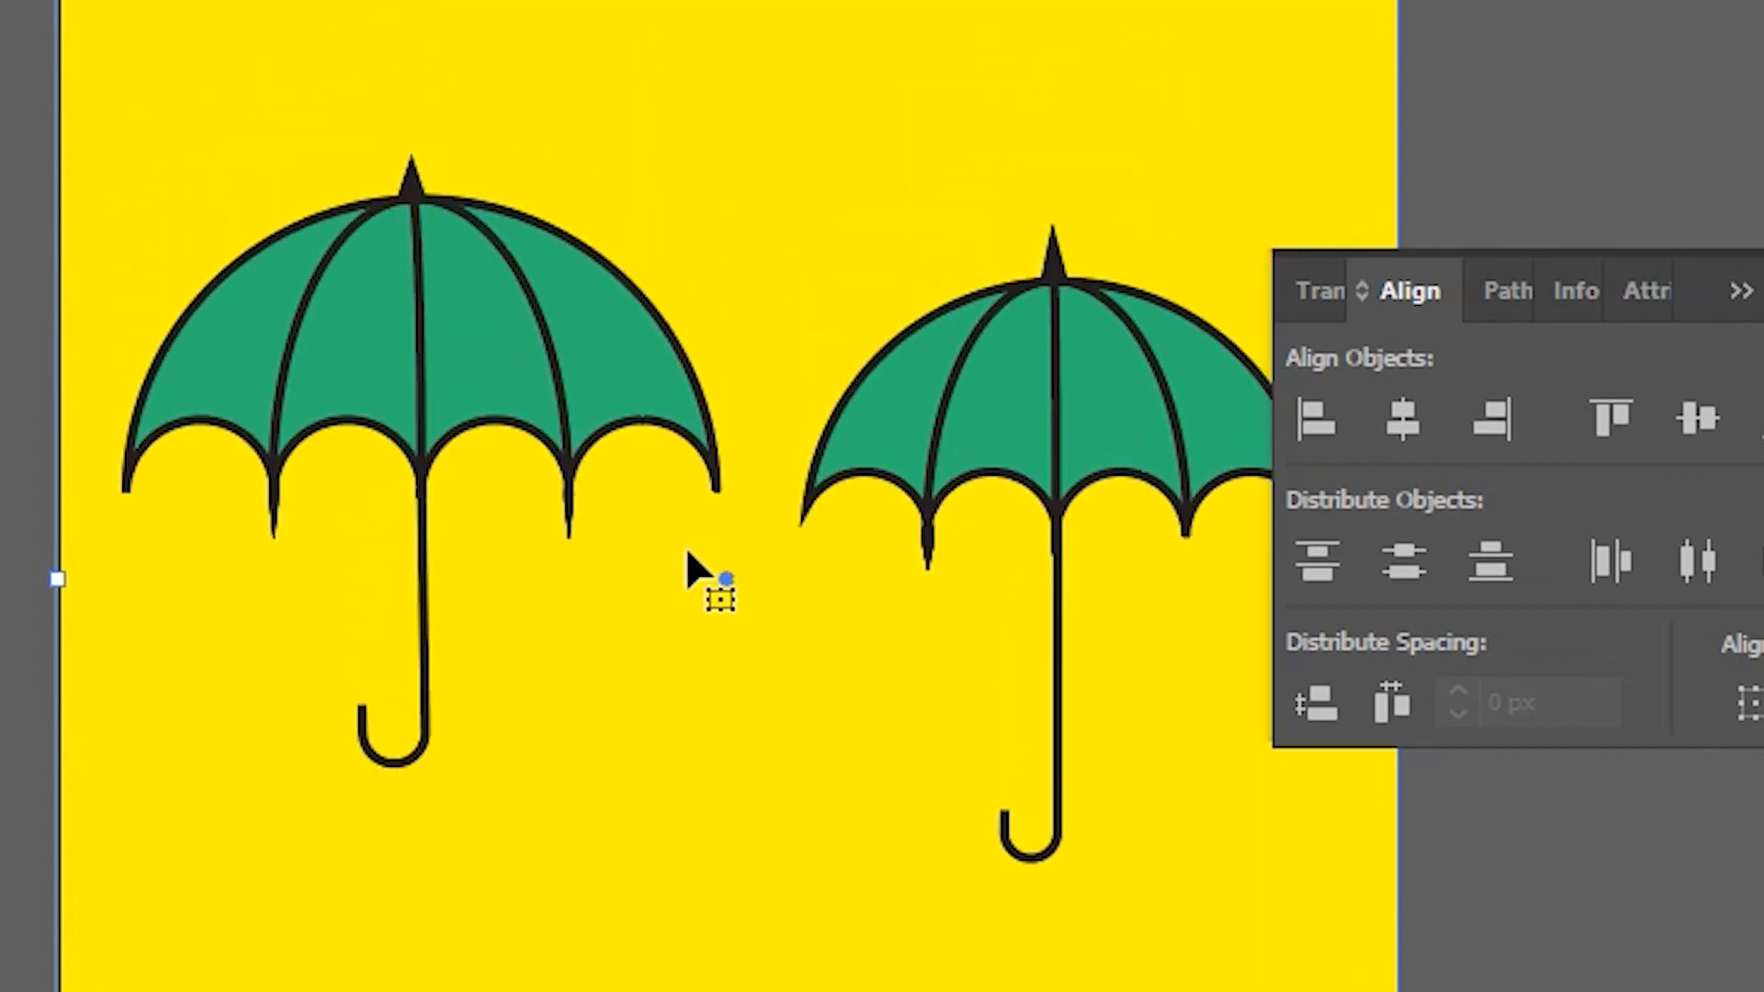